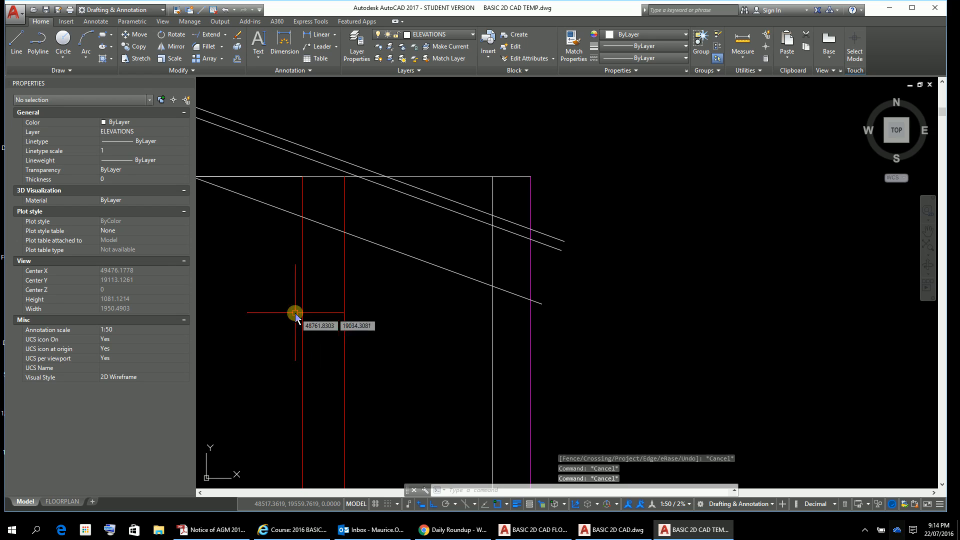
pyautogui.scroll(-3, 338, 303)
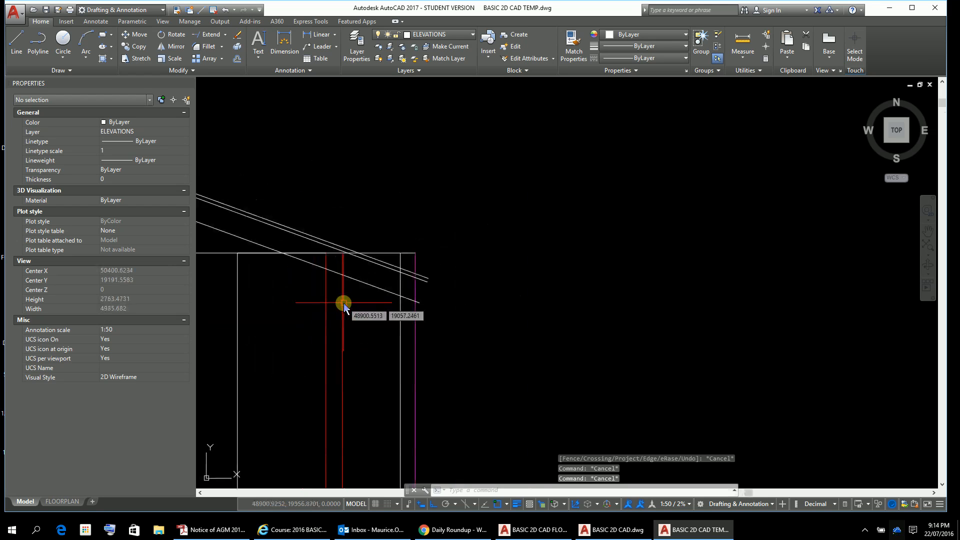
pyautogui.moveTo(339, 304); pyautogui.dragTo(459, 313, button='middle')
pyautogui.scroll(5, 533, 306)
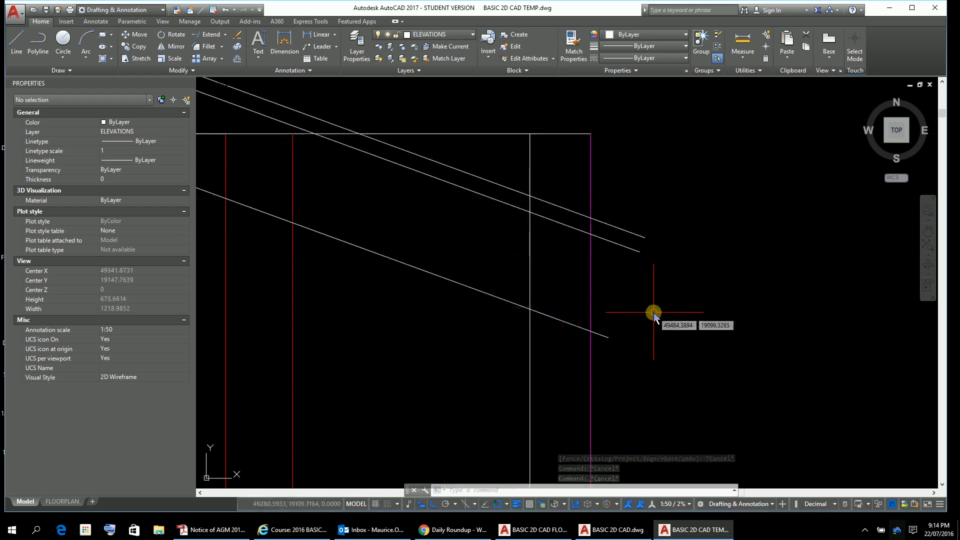
pyautogui.write('o')
pyautogui.press('Return')
pyautogui.write('50')
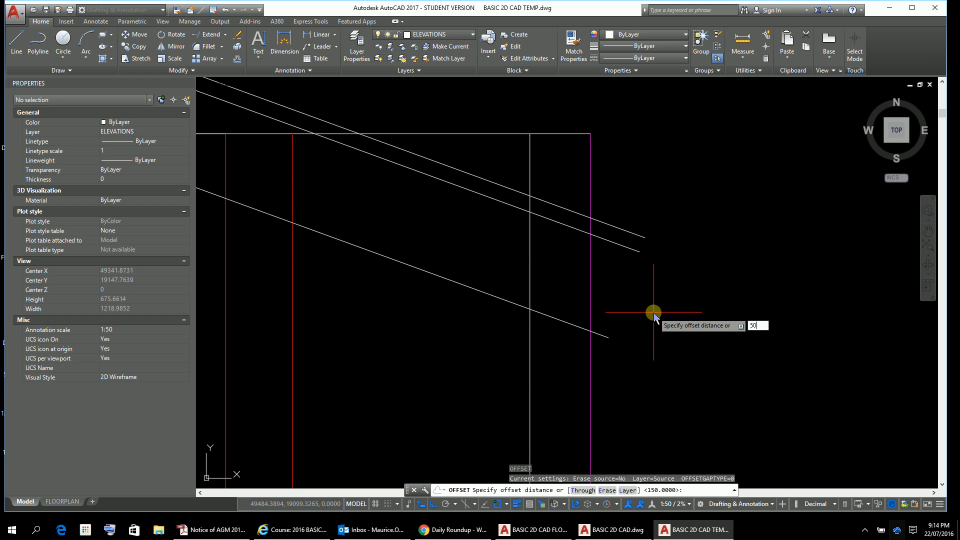
pyautogui.press('Escape')
pyautogui.press('Escape')
pyautogui.press('Escape')
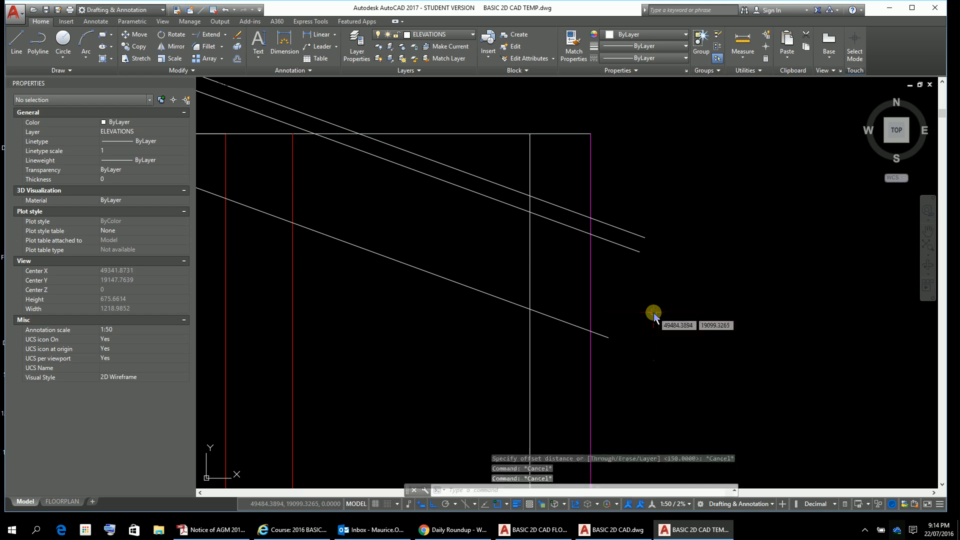
# Offset the magenta vertical line at the right eave by 50 to its outer side
pyautogui.write('o')
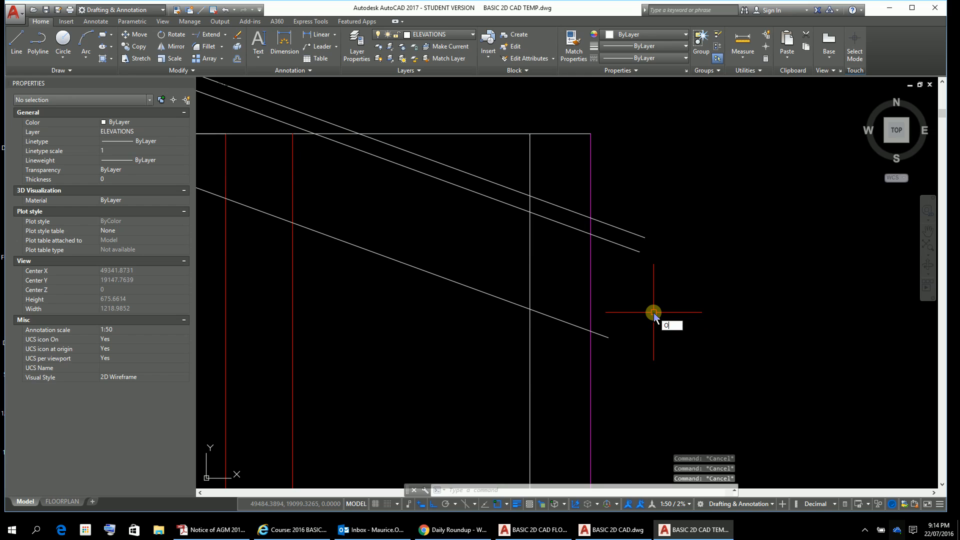
pyautogui.press('Return')
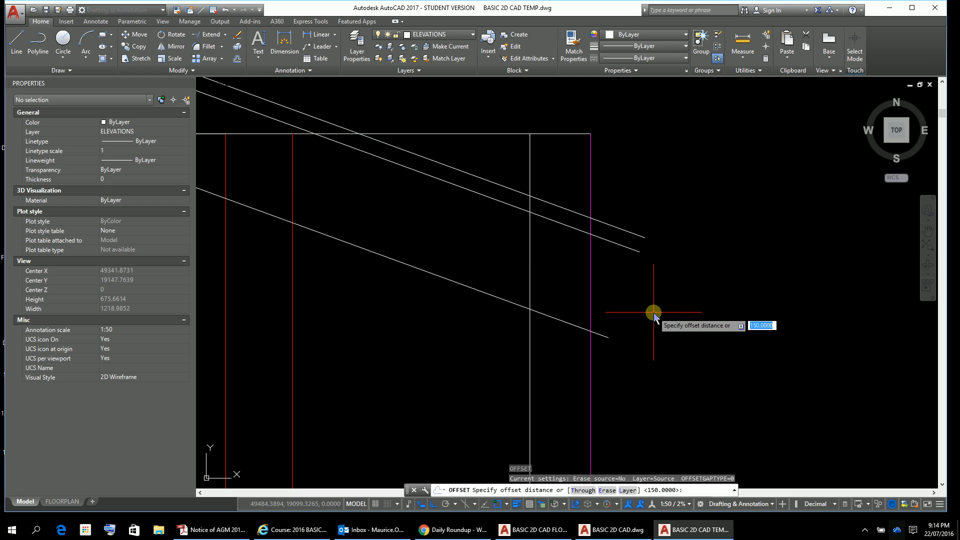
pyautogui.write('50')
pyautogui.press('Return')
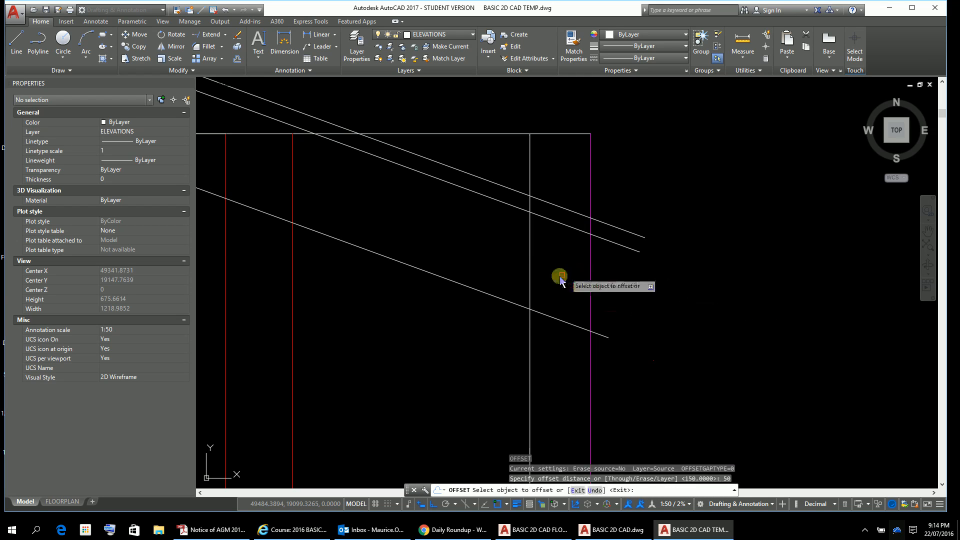
pyautogui.click(591, 270)
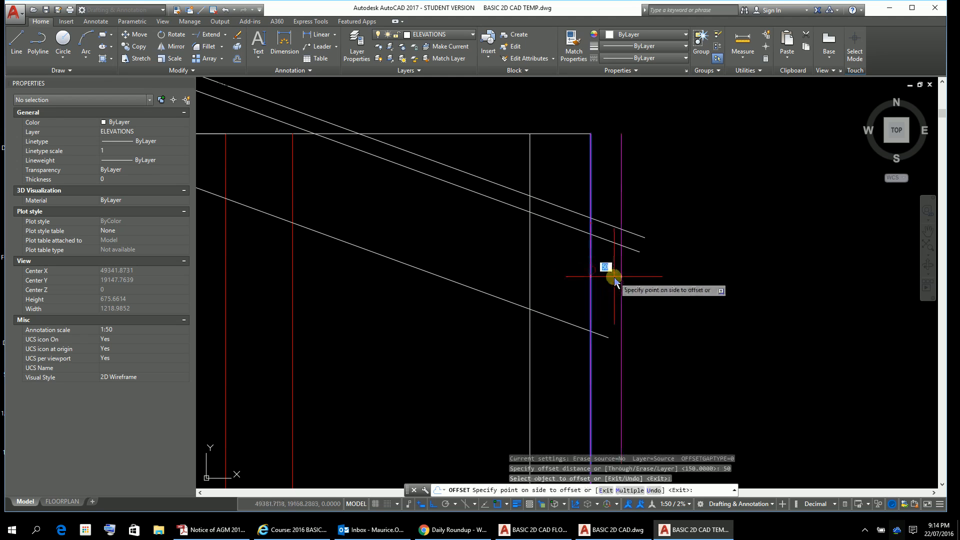
pyautogui.click(611, 274)
pyautogui.press('Escape')
pyautogui.press('Escape')
pyautogui.press('Escape')
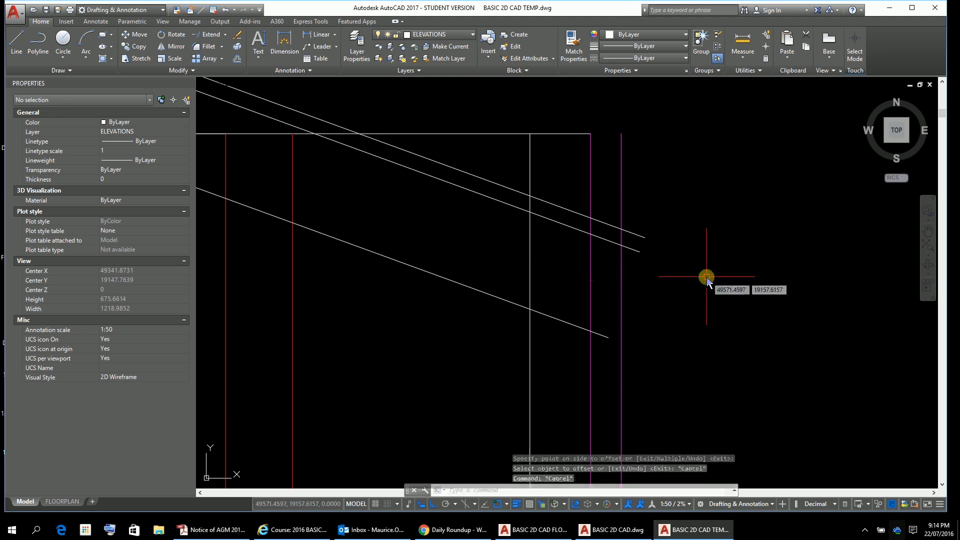
# Trim the two upper roof lines and the offset line against each other, leaving a short vertical end closing the eave
pyautogui.write('TR')
pyautogui.press('Return')
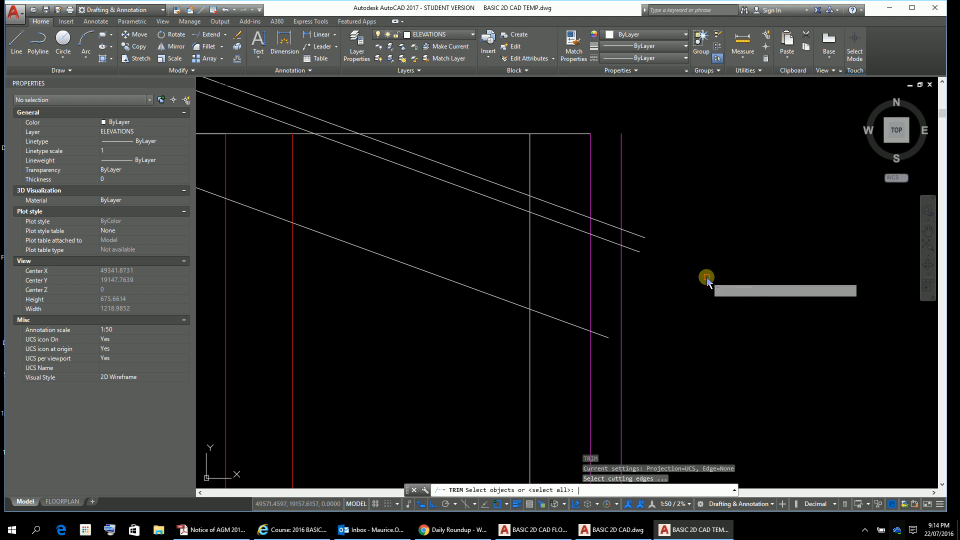
pyautogui.press('Return')
pyautogui.click(636, 175)
pyautogui.click(640, 257)
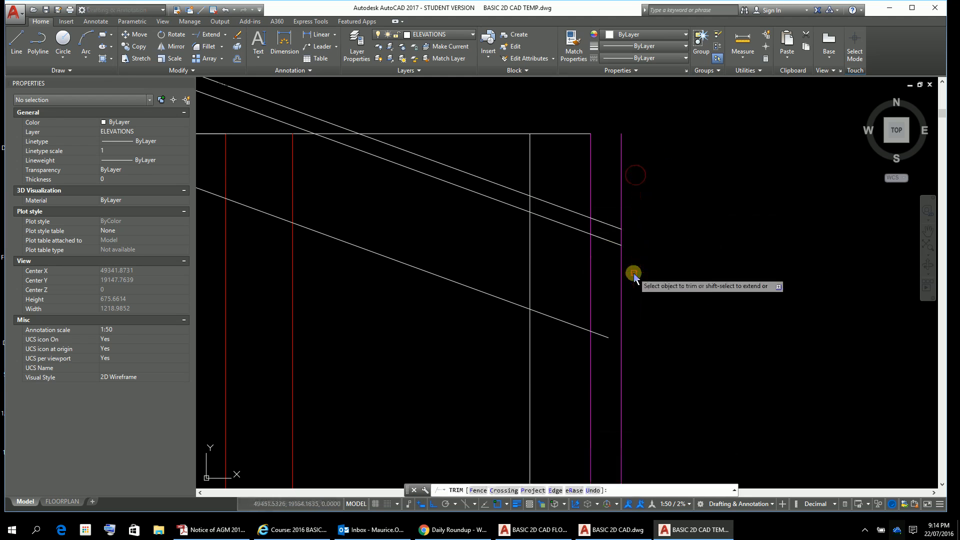
pyautogui.click(643, 286)
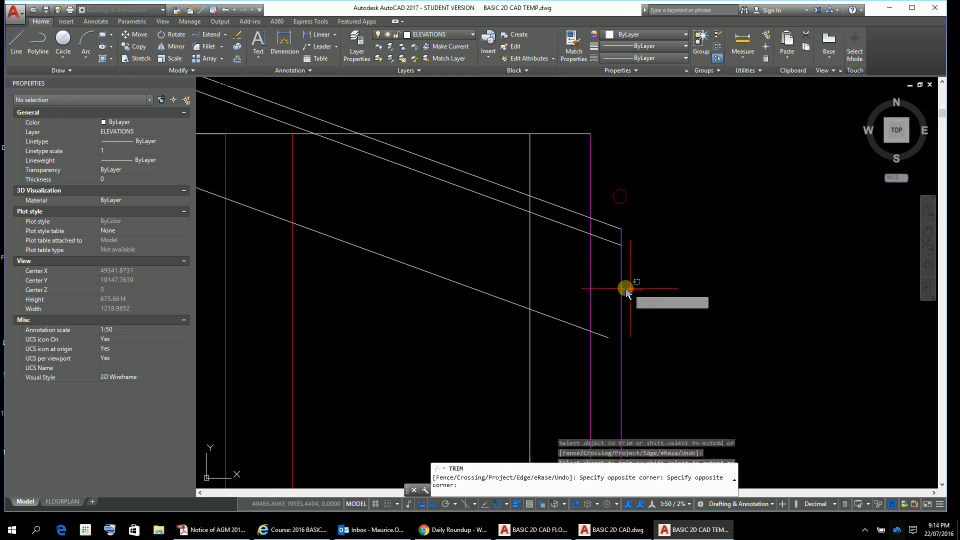
pyautogui.click(620, 283)
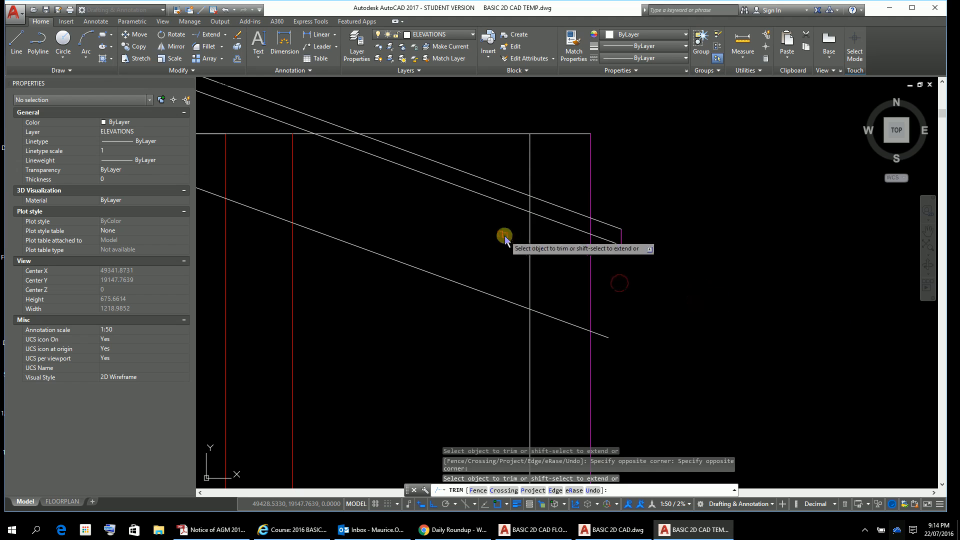
pyautogui.press('Escape')
pyautogui.press('Escape')
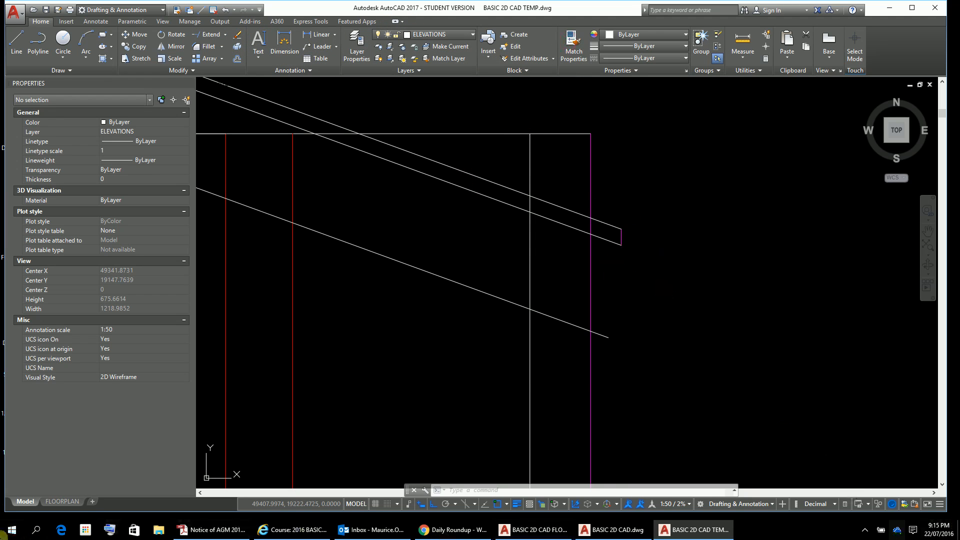
pyautogui.click(574, 47)
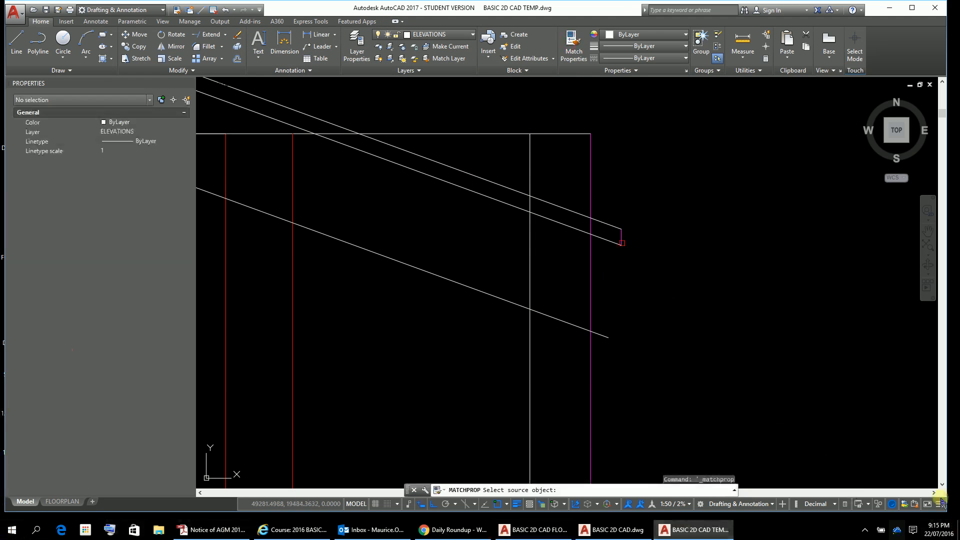
pyautogui.click(602, 224)
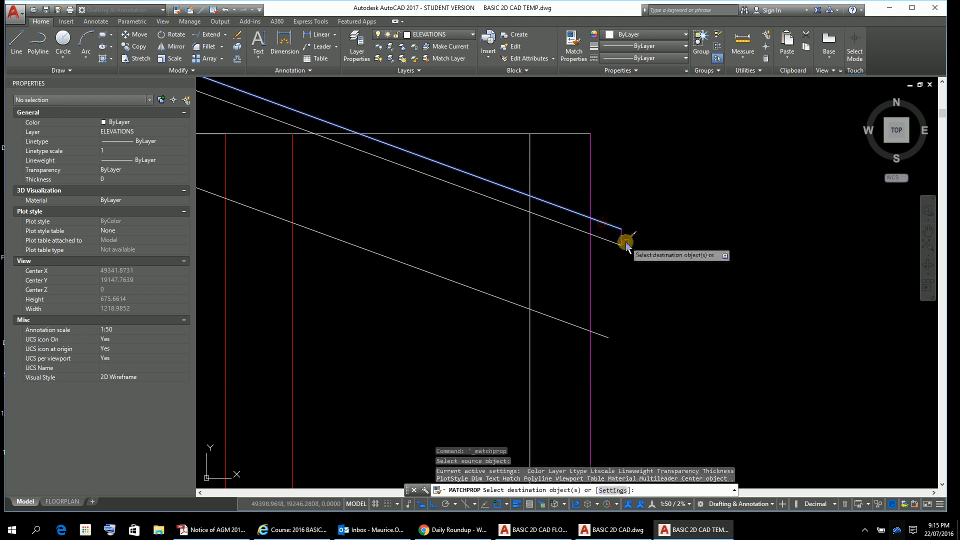
pyautogui.press('Return')
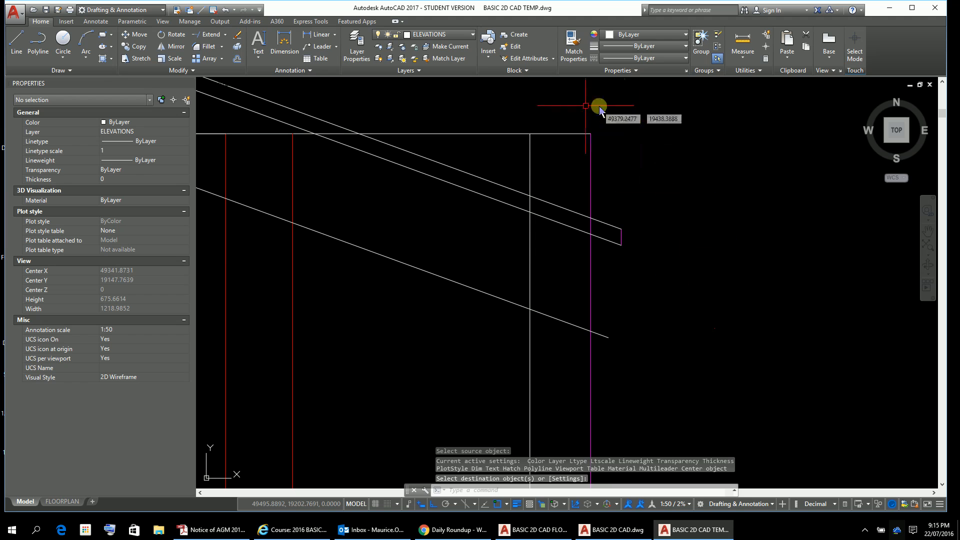
# Match the properties of the short magenta eave end line to those of the upper roof line
pyautogui.click(568, 53)
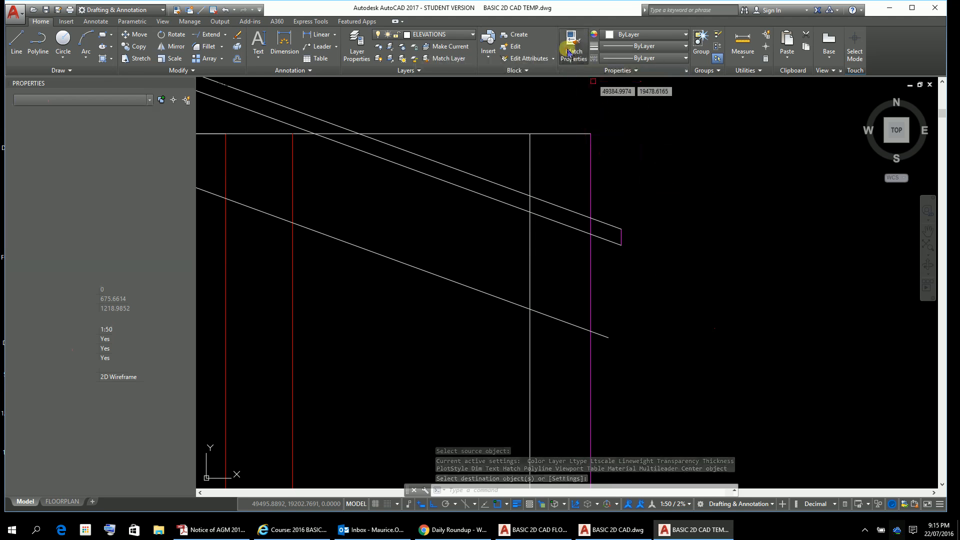
pyautogui.click(604, 225)
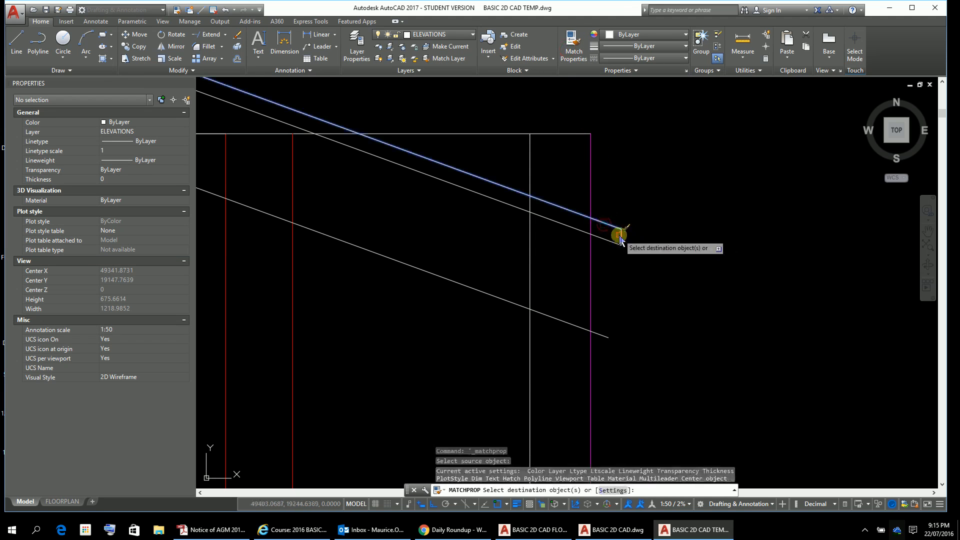
pyautogui.scroll(-5, 690, 217)
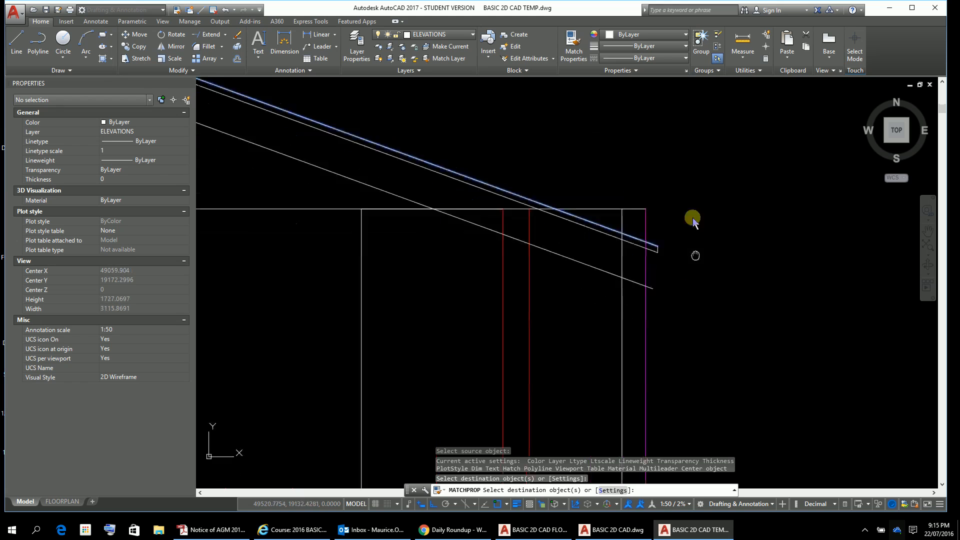
pyautogui.scroll(2, 739, 265)
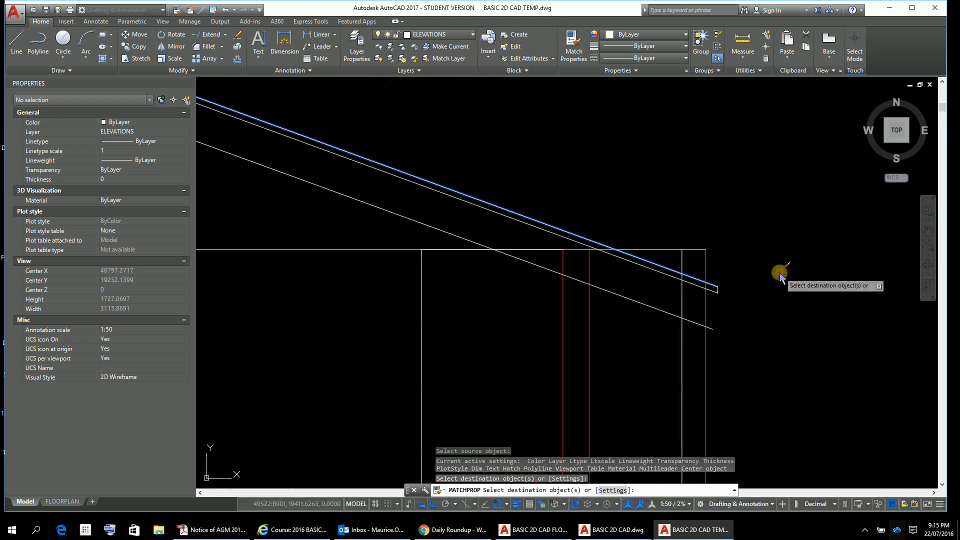
pyautogui.scroll(1, 772, 274)
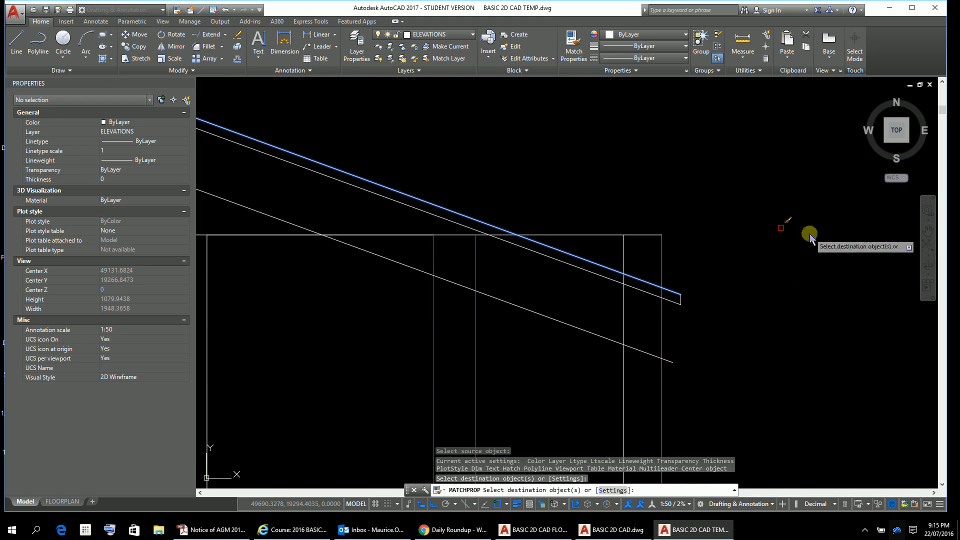
pyautogui.write('TR')
pyautogui.press('Return')
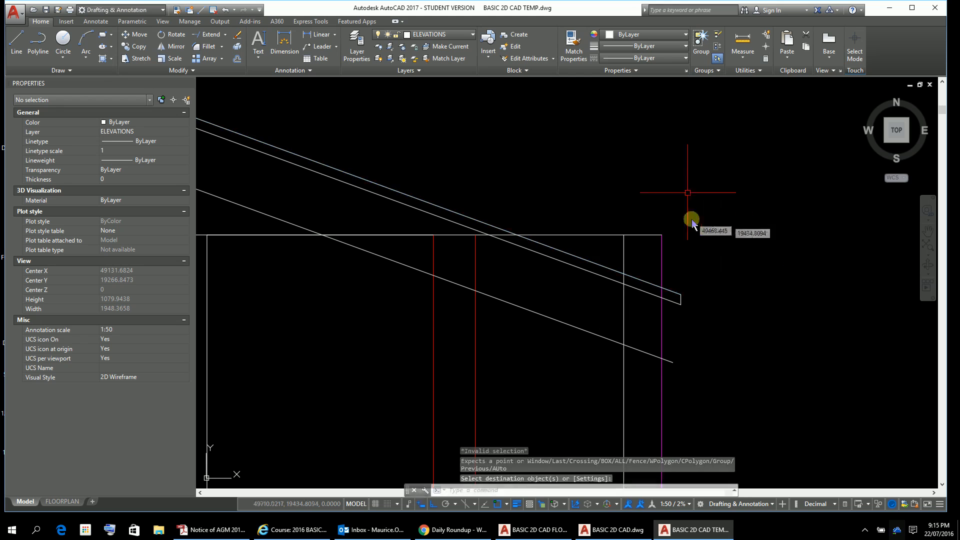
pyautogui.click(688, 193)
pyautogui.click(612, 254)
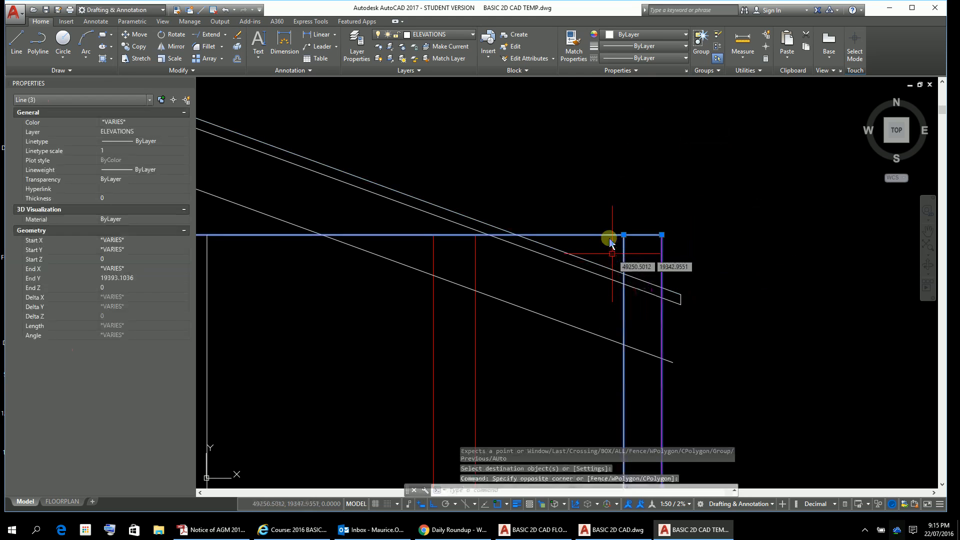
pyautogui.press('Escape')
pyautogui.press('Escape')
pyautogui.press('Escape')
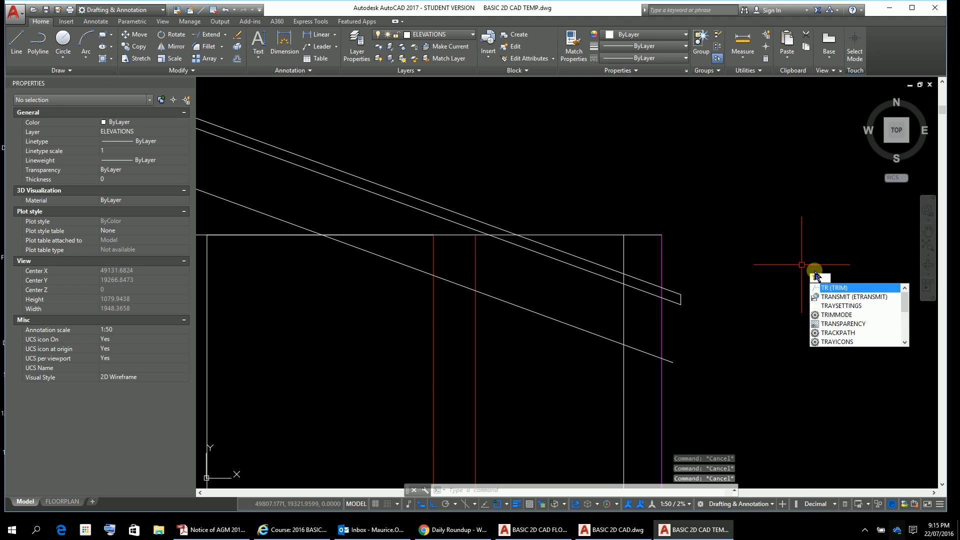
# Trim the horizontal line and the two vertical wall lines that project above the roof slope at the right eave
pyautogui.press('Return')
pyautogui.press('Return')
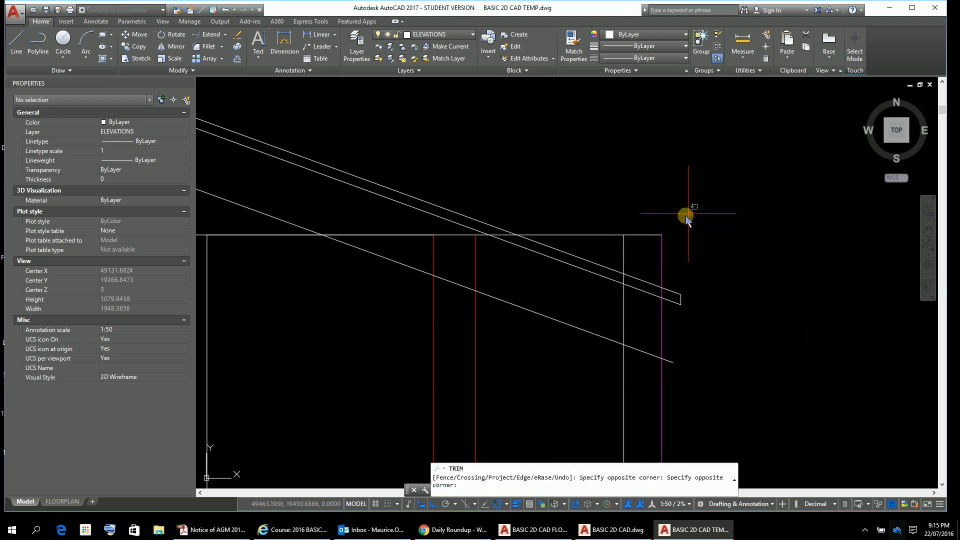
pyautogui.click(690, 210)
pyautogui.click(592, 256)
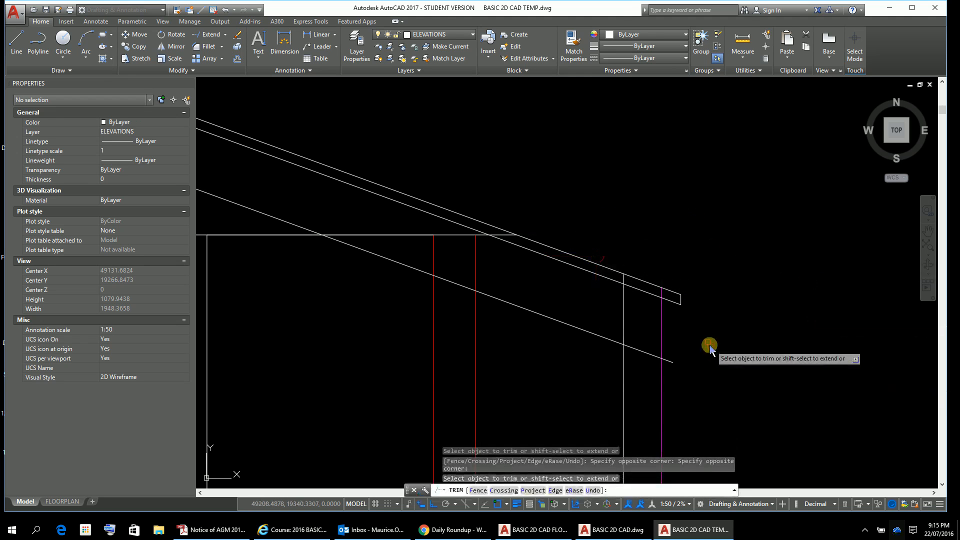
pyautogui.press('Escape')
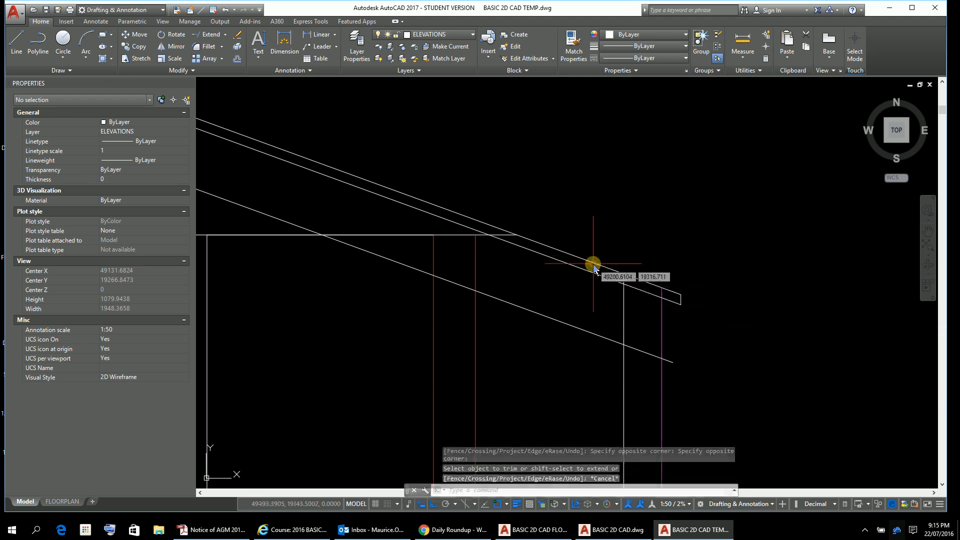
pyautogui.click(503, 236)
pyautogui.press('Escape')
pyautogui.press('Escape')
pyautogui.press('Escape')
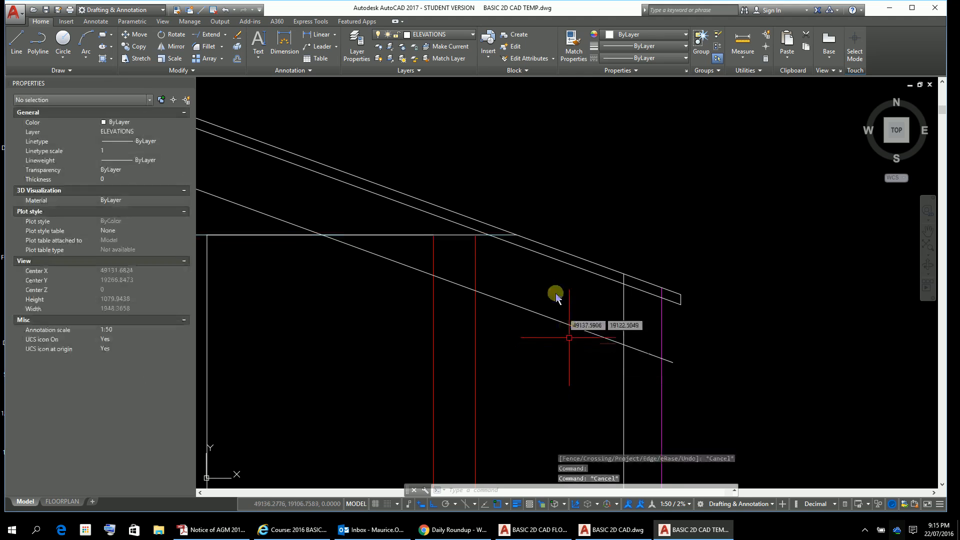
# Trim the uppermost roof slope line at the left eave back to its intersection with the horizontal line
pyautogui.scroll(-4, 576, 307)
pyautogui.scroll(-4, 576, 307)
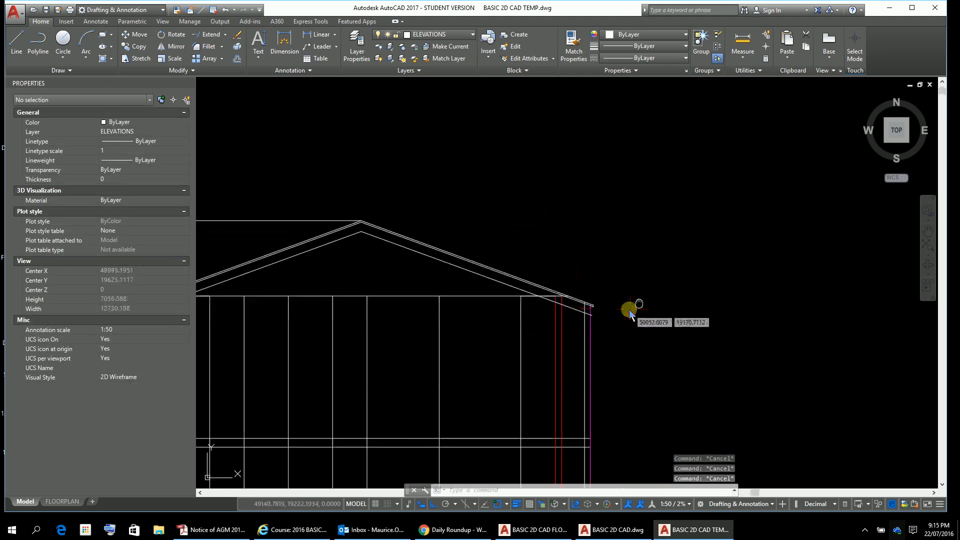
pyautogui.moveTo(632, 308); pyautogui.dragTo(851, 301, button='middle')
pyautogui.scroll(4, 451, 290)
pyautogui.moveTo(444, 290); pyautogui.dragTo(504, 300, button='middle')
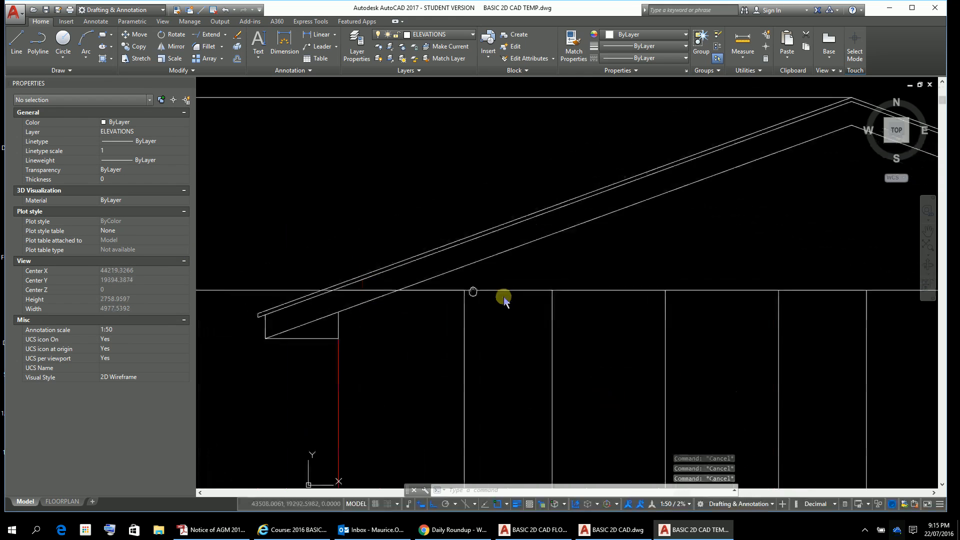
pyautogui.scroll(4, 534, 341)
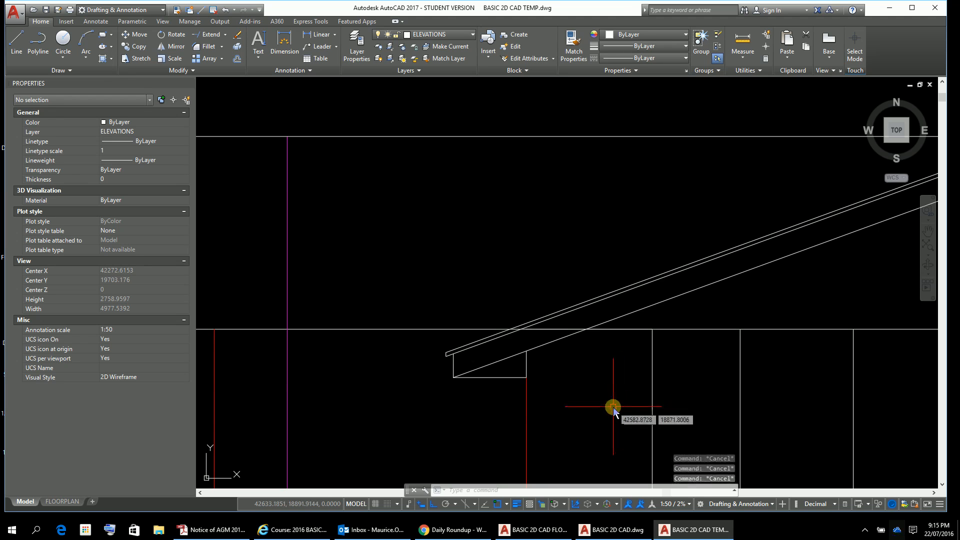
pyautogui.write('TR')
pyautogui.press('Return')
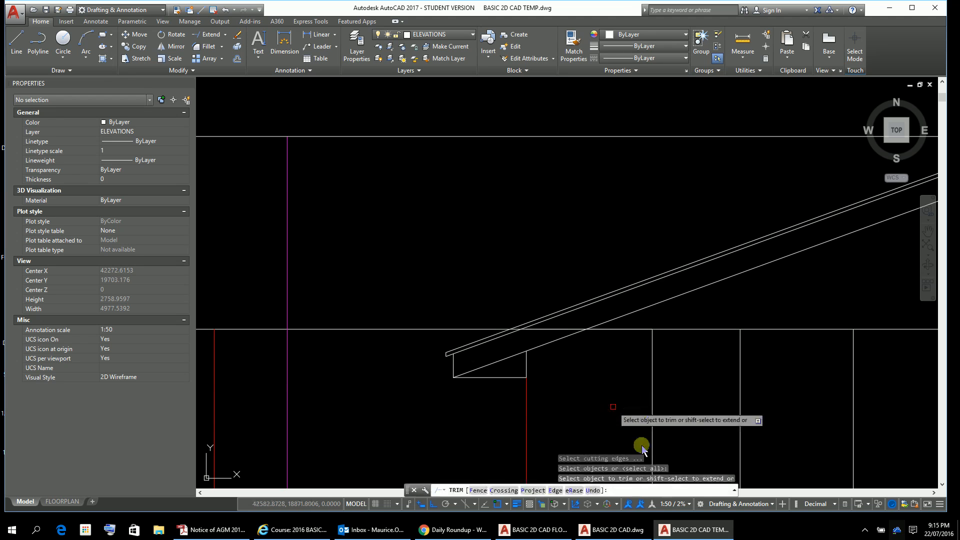
pyautogui.press('Return')
pyautogui.scroll(4, 540, 328)
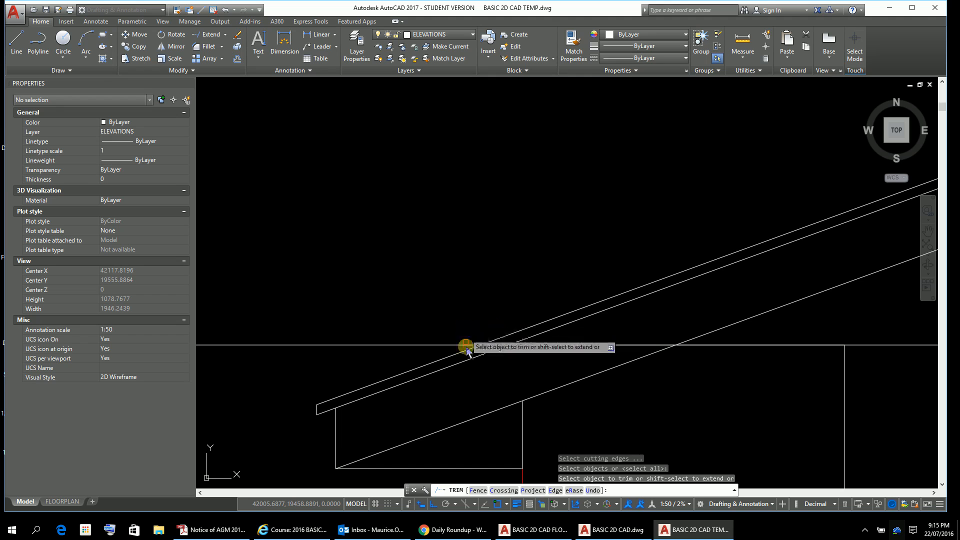
pyautogui.click(486, 347)
pyautogui.press('Escape')
pyautogui.press('Escape')
pyautogui.press('Escape')
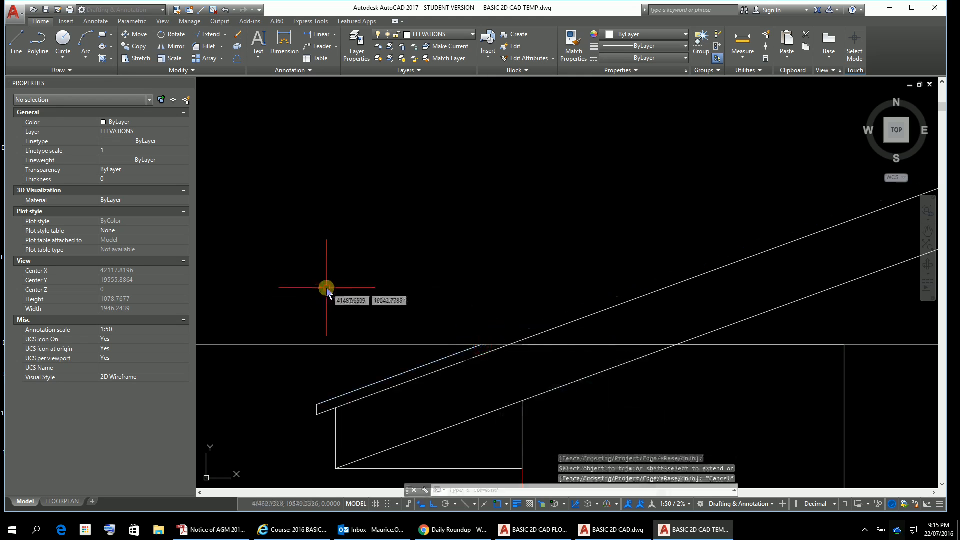
# Undo the last trim of the uppermost roof slope line at the left eave
pyautogui.scroll(2, 518, 352)
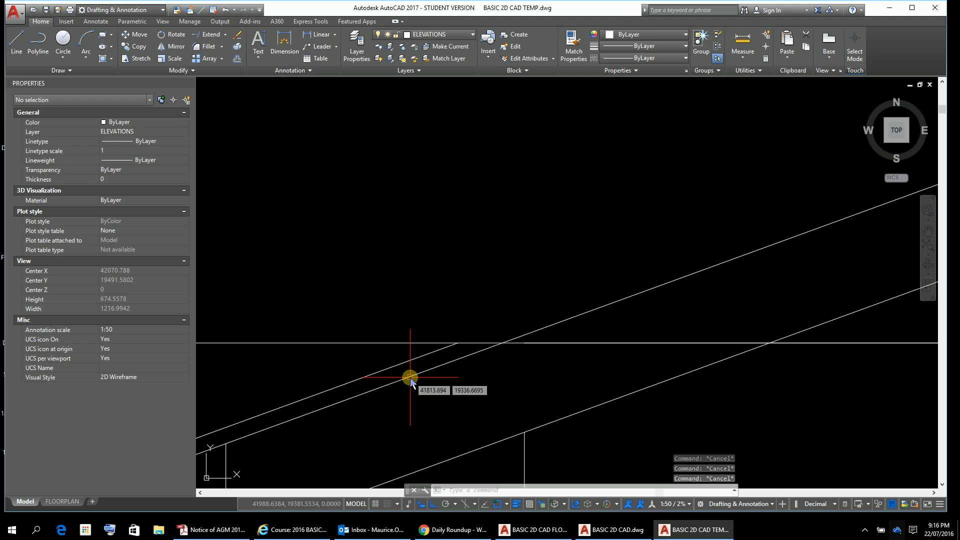
pyautogui.hotkey('ctrl', 'z')
pyautogui.hotkey('ctrl', 'z')
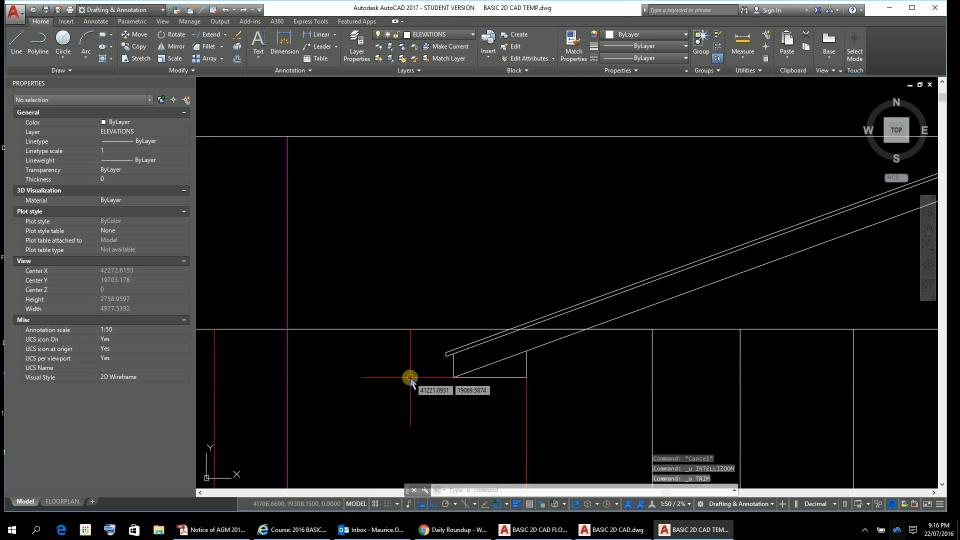
# Trim the horizontal line where it crosses between the two upper roof slope lines at the left eave
pyautogui.scroll(2, 545, 351)
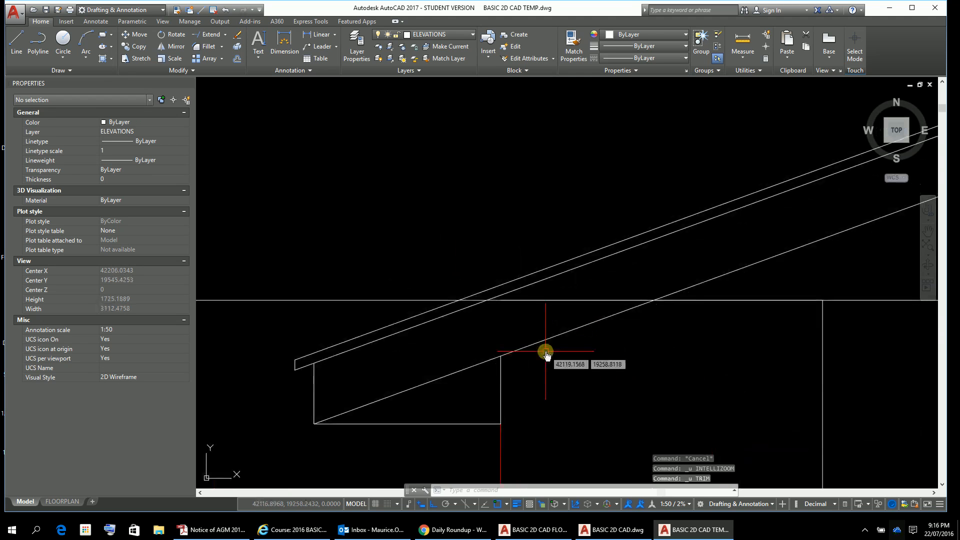
pyautogui.write('T')
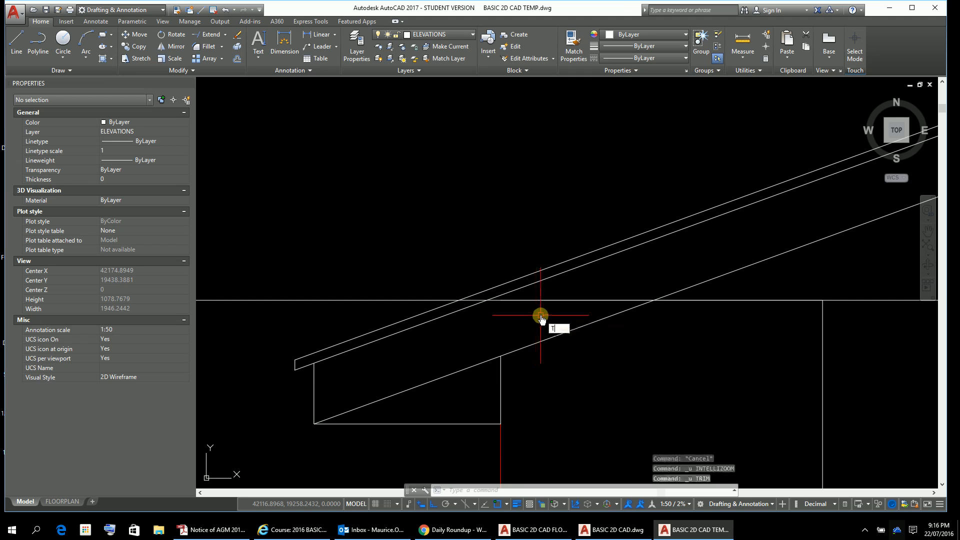
pyautogui.write('R')
pyautogui.press('Return')
pyautogui.press('Return')
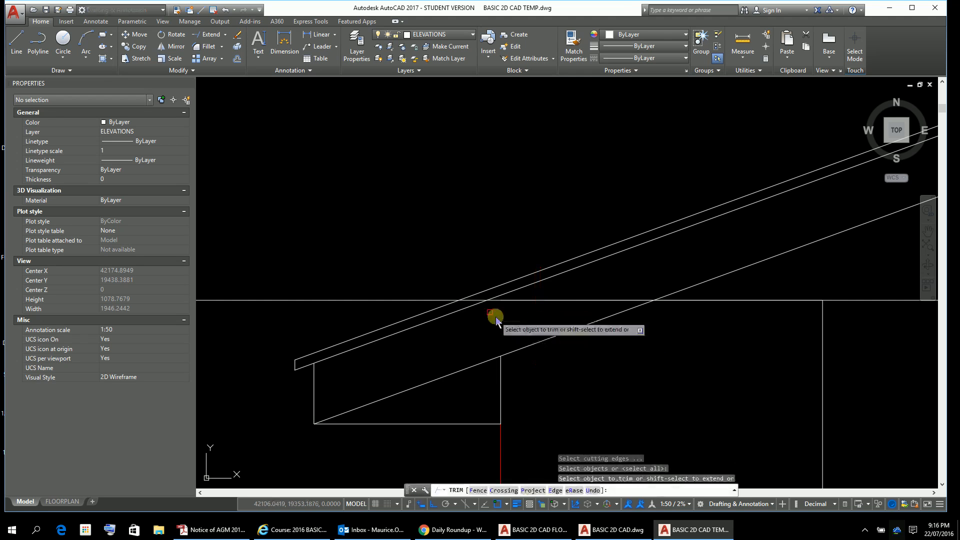
pyautogui.click(474, 300)
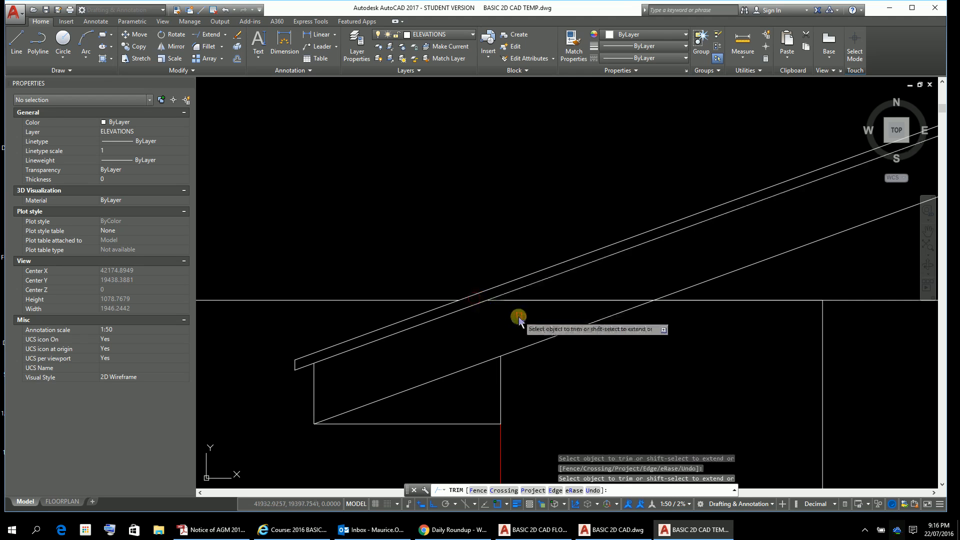
pyautogui.click(520, 300)
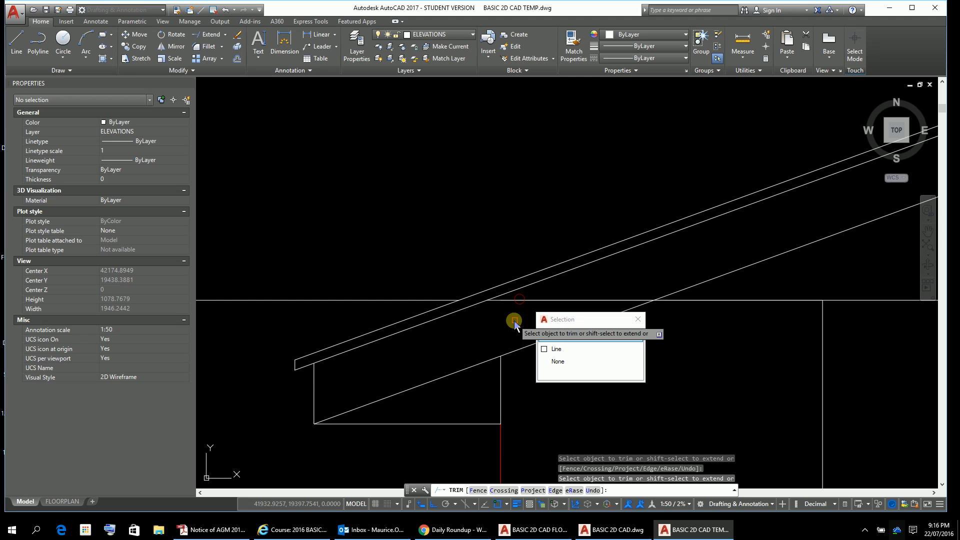
pyautogui.click(587, 300)
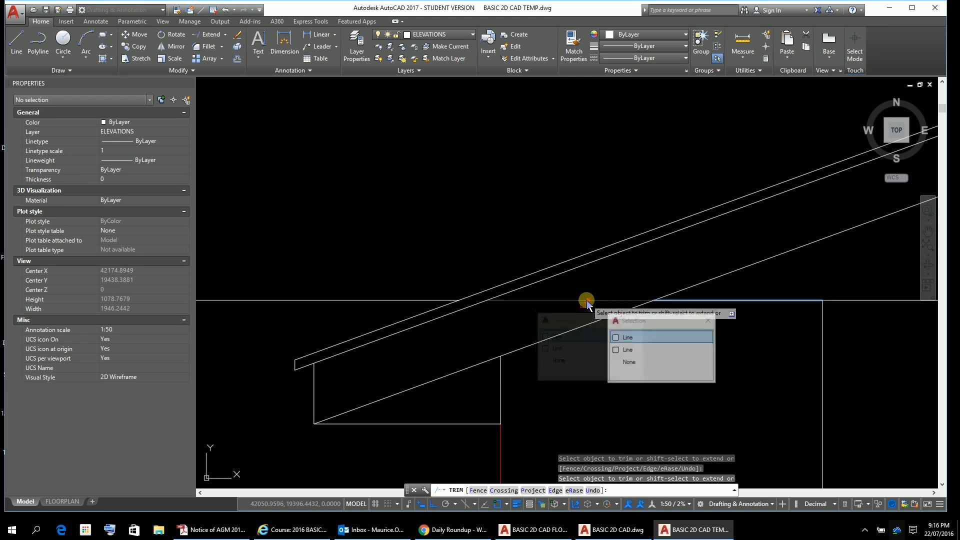
pyautogui.click(625, 338)
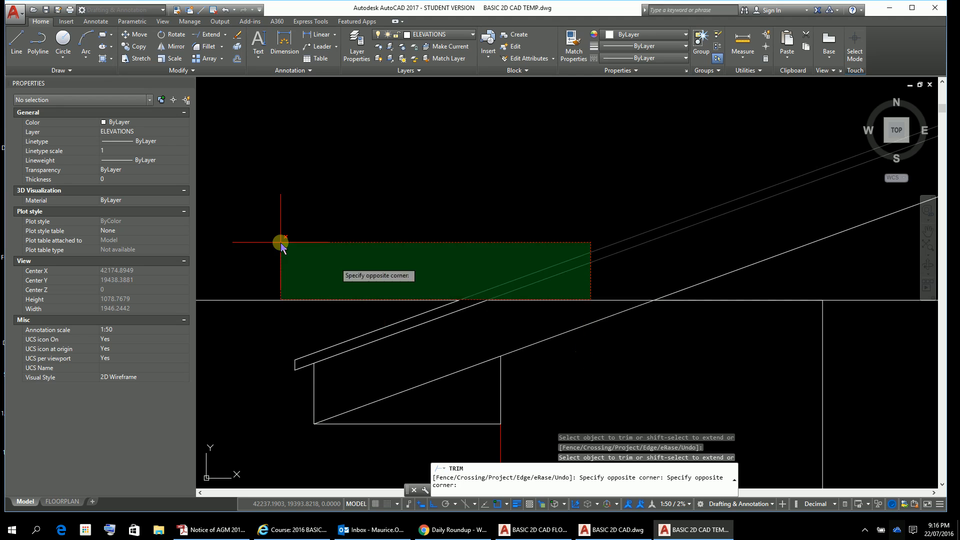
pyautogui.press('Escape')
pyautogui.press('Escape')
pyautogui.press('Escape')
pyautogui.press('Escape')
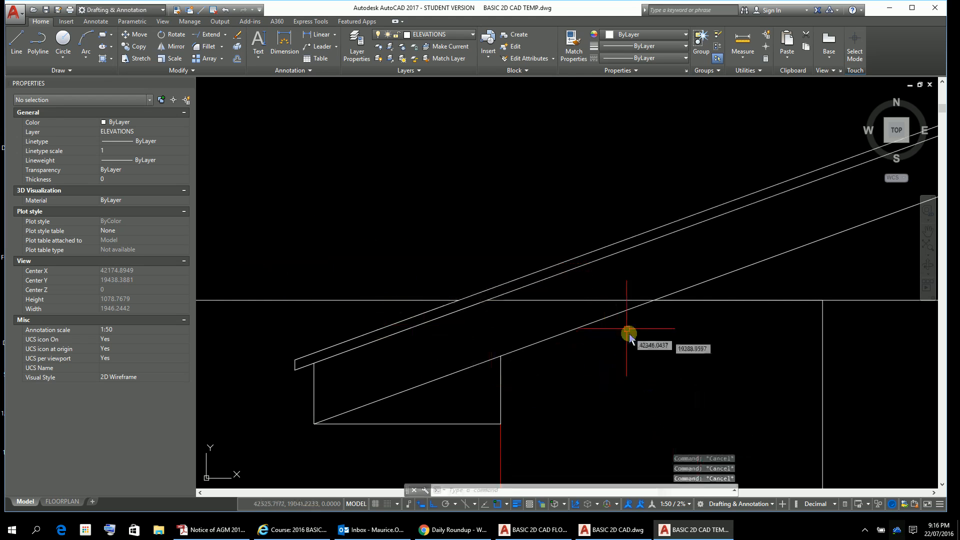
# Trim the horizontal line between the upper and lower roof slope lines at the left eave
pyautogui.write('TR')
pyautogui.press('Return')
pyautogui.press('Return')
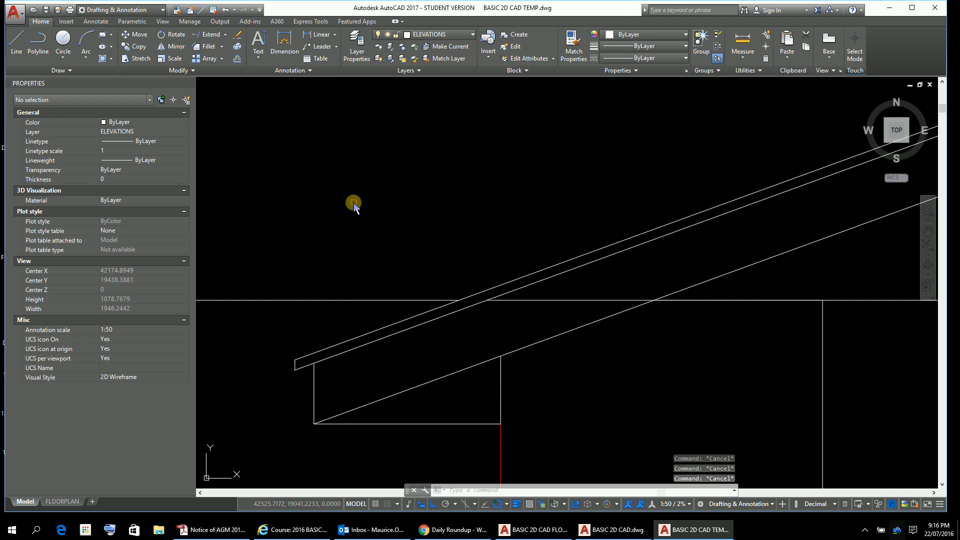
pyautogui.click(556, 299)
# Trim the overlapping horizontal lines and the inner red wall line projecting above the lower roof slope at the right eave
pyautogui.scroll(-5, 718, 373)
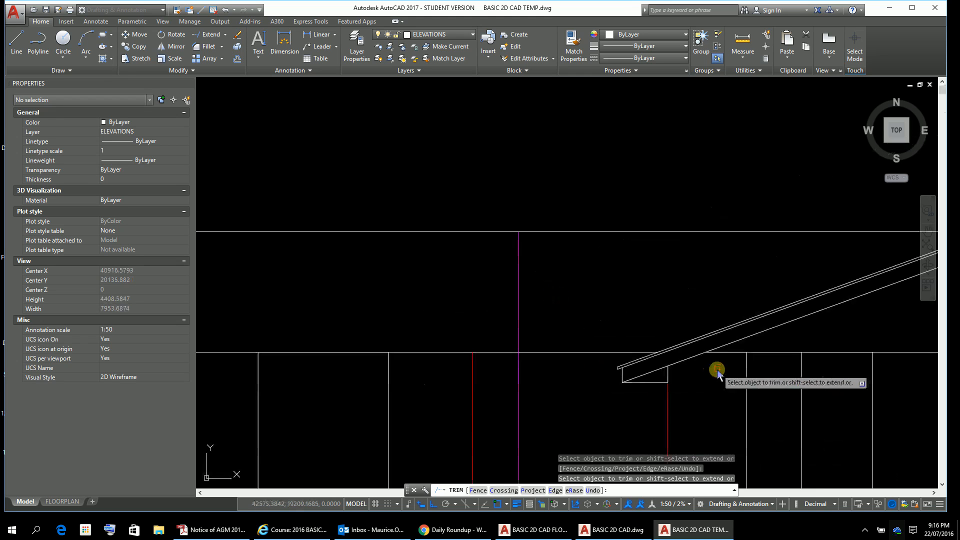
pyautogui.moveTo(717, 372)
pyautogui.mouseDown(button='middle')
pyautogui.moveTo(424, 285)
pyautogui.moveTo(429, 296)
pyautogui.moveTo(607, 280)
pyautogui.moveTo(491, 309)
pyautogui.moveTo(500, 313)
pyautogui.mouseUp(button='middle')
pyautogui.scroll(-2, 428, 315)
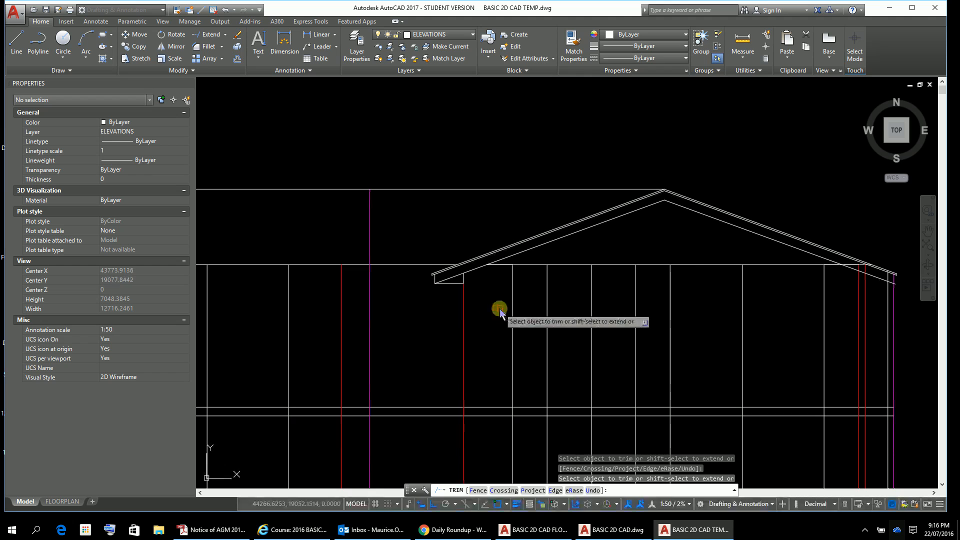
pyautogui.scroll(2, 879, 282)
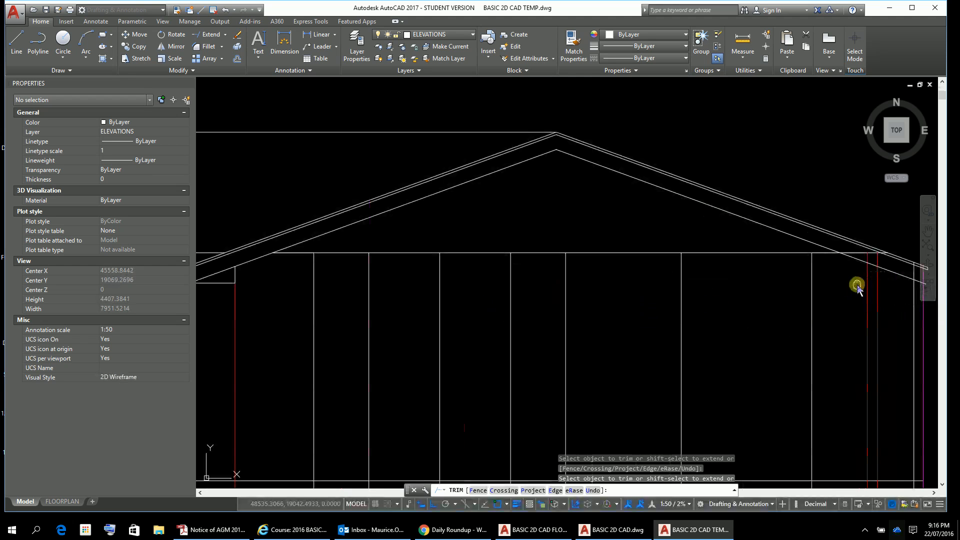
pyautogui.moveTo(856, 285); pyautogui.dragTo(759, 326, button='middle')
pyautogui.scroll(5, 785, 326)
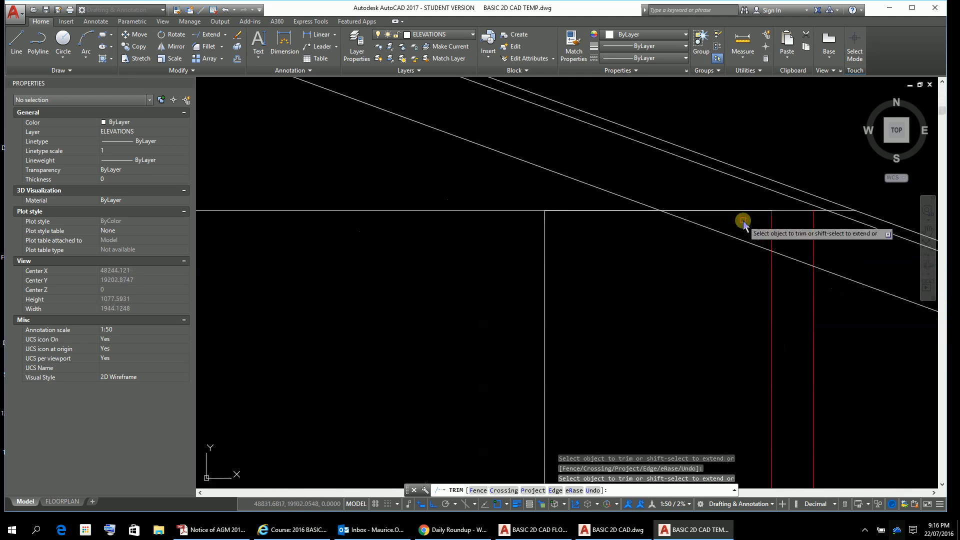
pyautogui.click(741, 210)
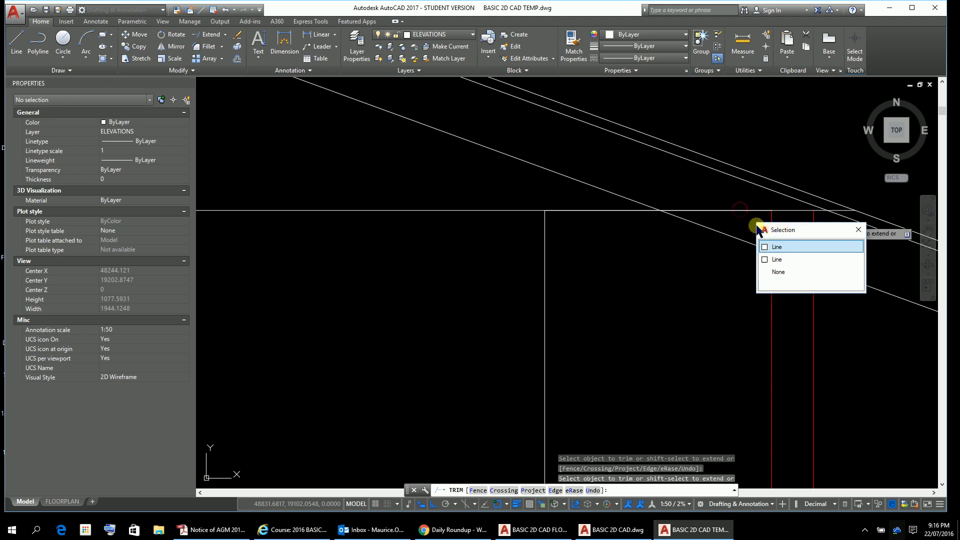
pyautogui.click(773, 247)
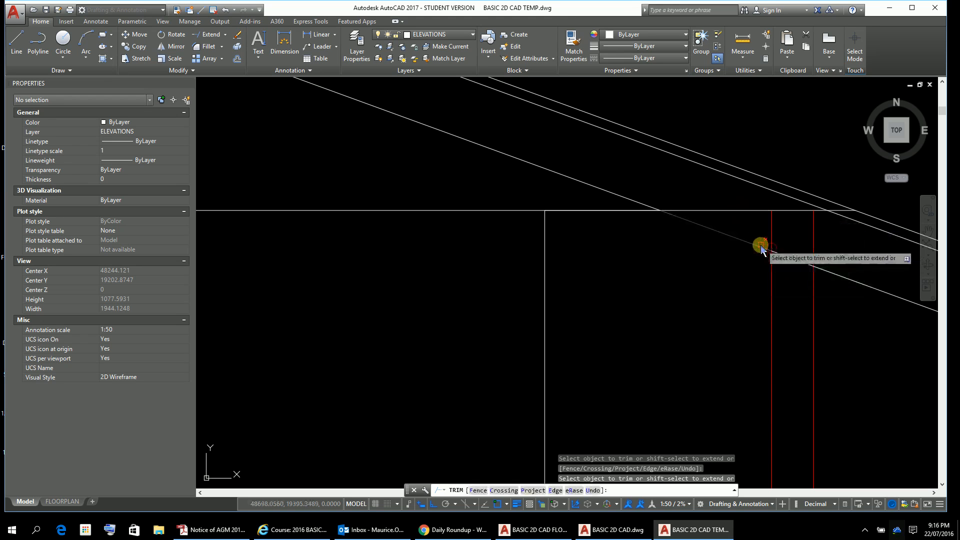
pyautogui.click(746, 210)
pyautogui.click(785, 203)
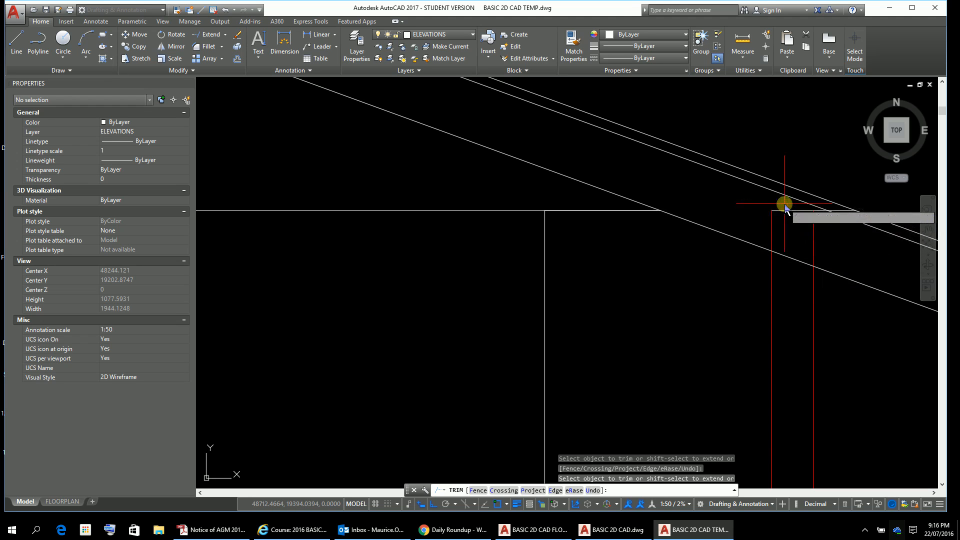
pyautogui.click(757, 229)
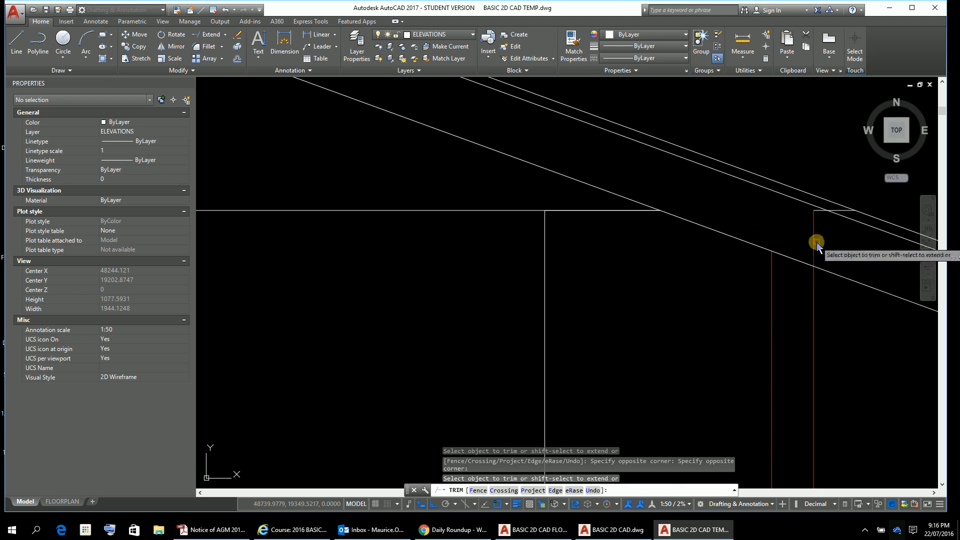
# Clear the rest of the horizontal line at the right eave, erasing its last fragment between the two upper roof slope lines
pyautogui.scroll(6, 823, 190)
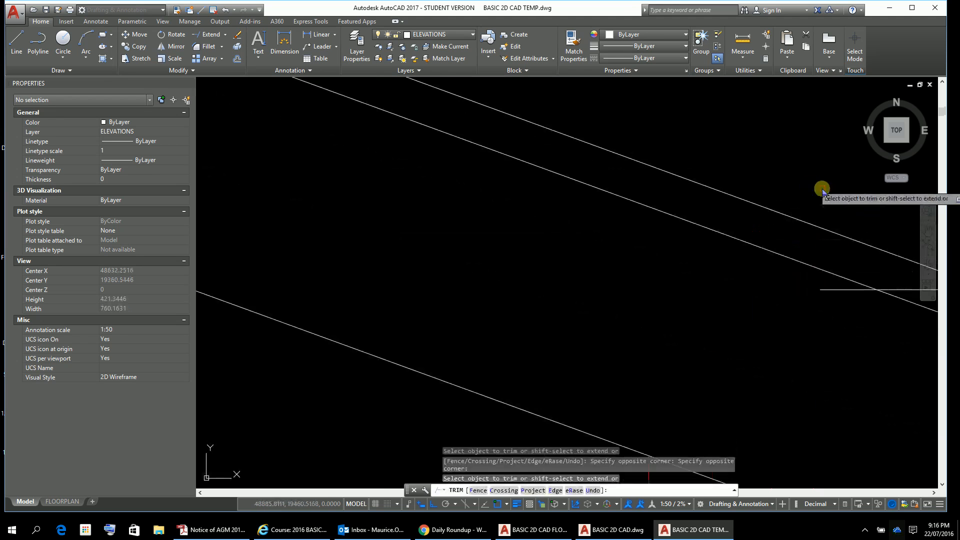
pyautogui.click(839, 289)
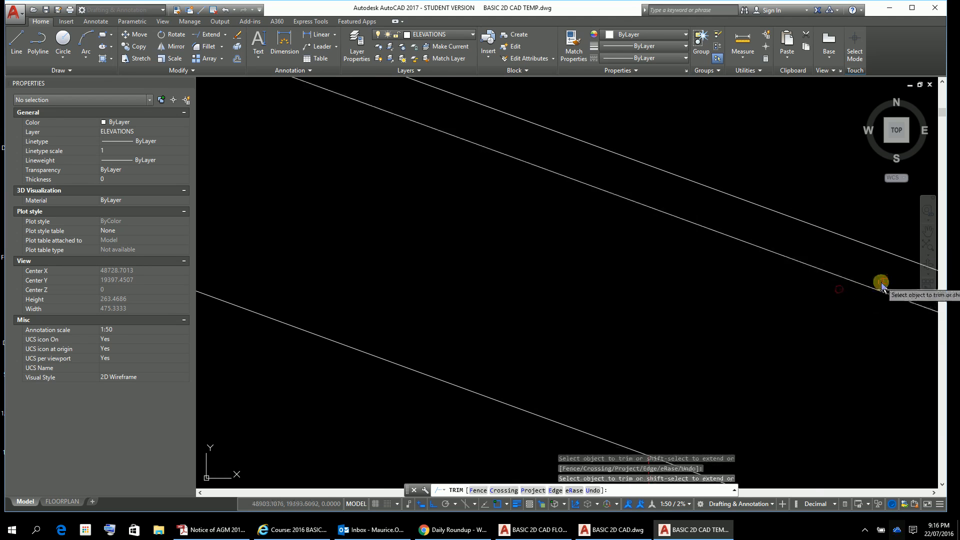
pyautogui.click(902, 289)
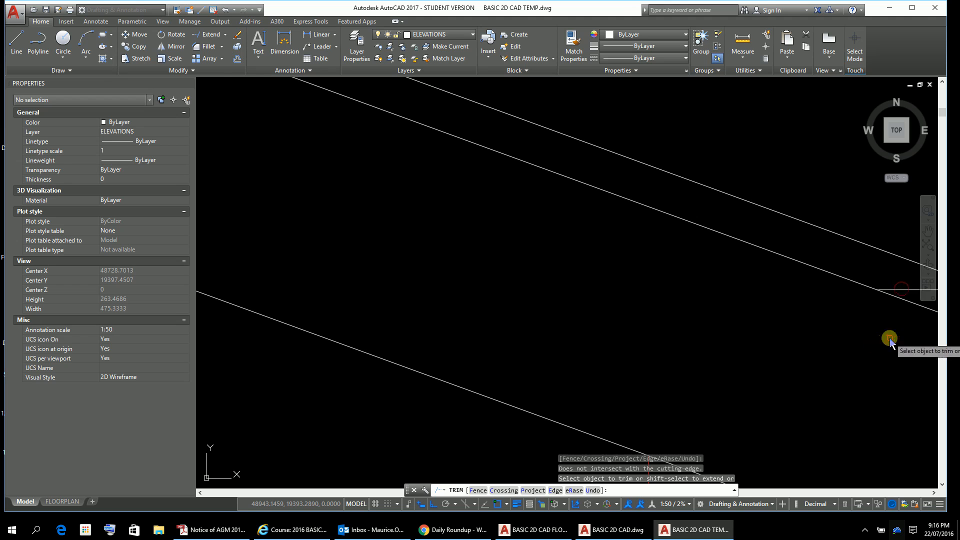
pyautogui.scroll(-4, 686, 275)
pyautogui.press('Escape')
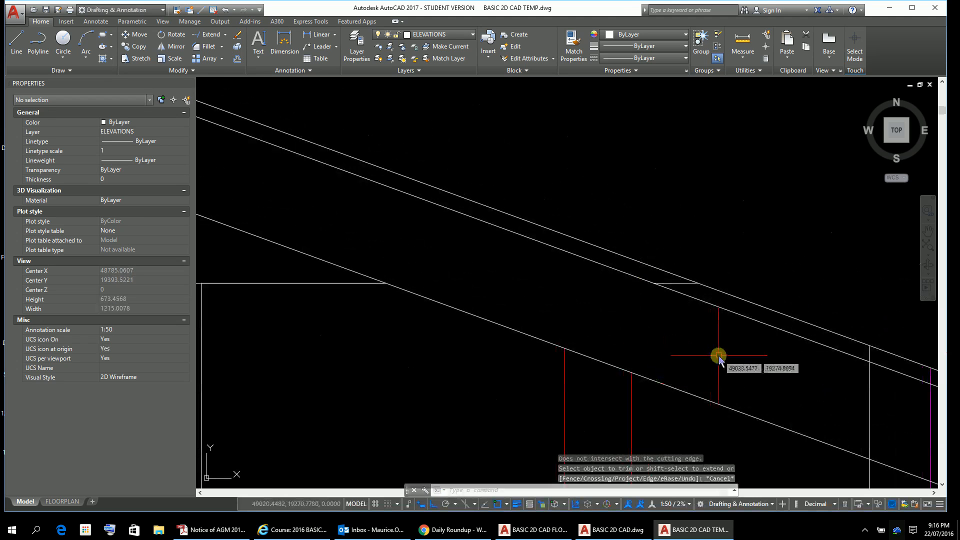
pyautogui.press('Escape')
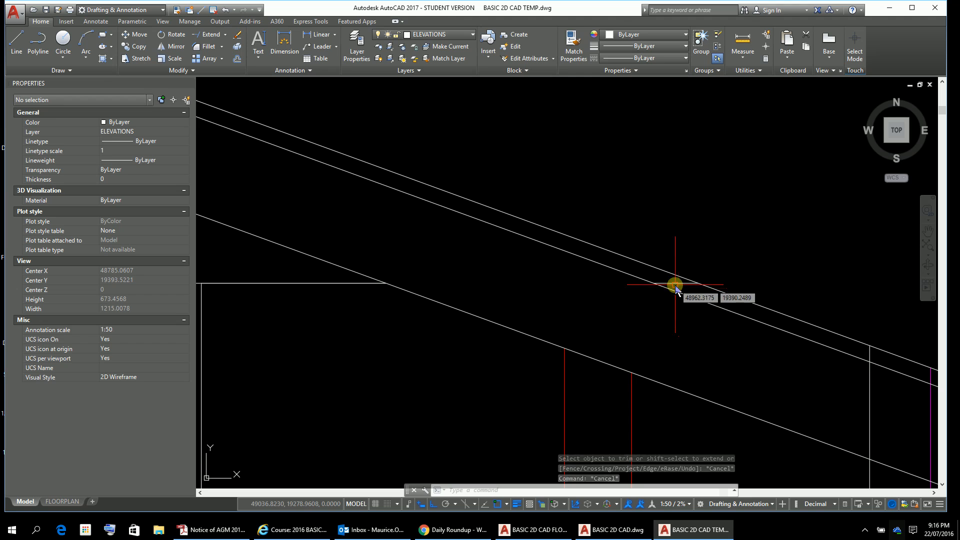
pyautogui.click(676, 285)
pyautogui.press('Delete')
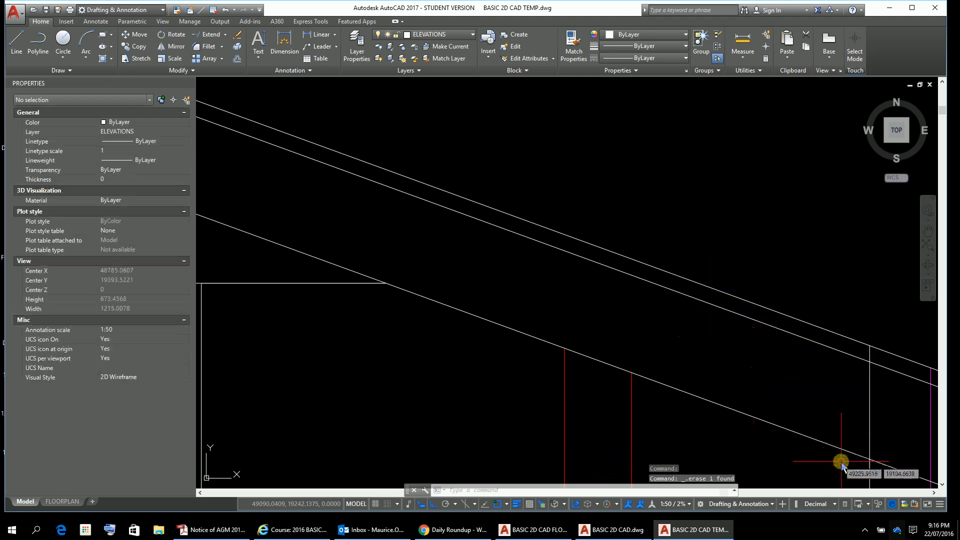
# Examine the right end of the gable roof for lines that still need cleaning up at the eave
pyautogui.scroll(-3, 855, 435)
pyautogui.scroll(2, 725, 360)
pyautogui.scroll(1, 630, 305)
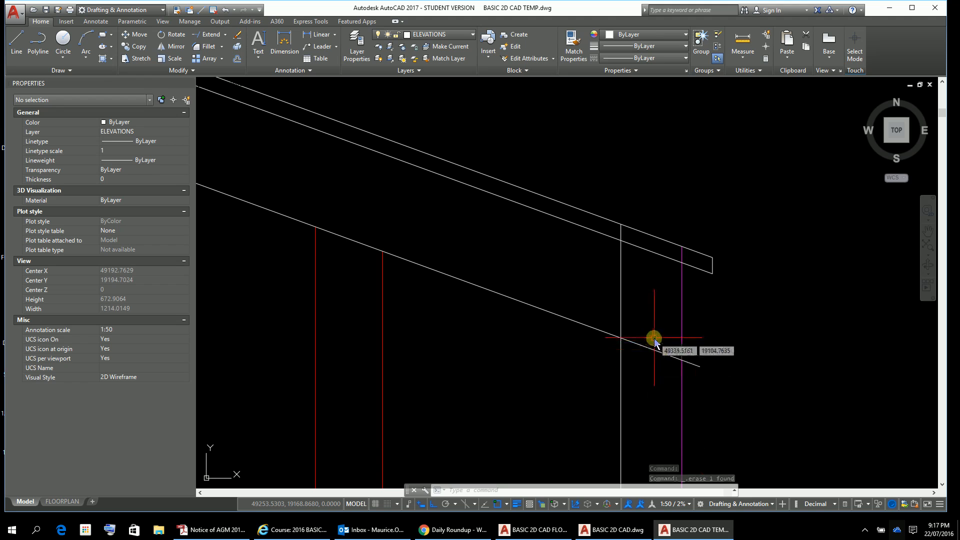
pyautogui.scroll(-10, 654, 340)
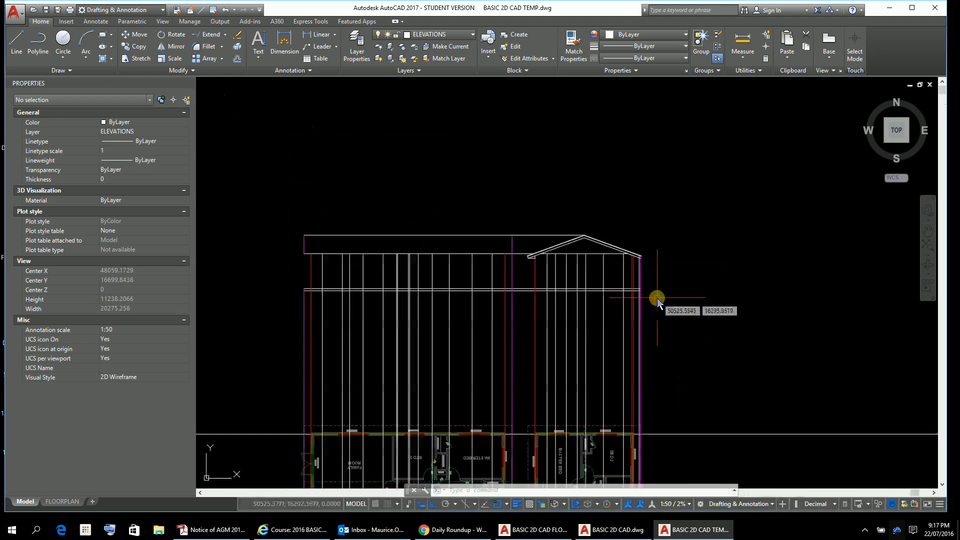
pyautogui.scroll(1, 622, 235)
pyautogui.scroll(4, 593, 182)
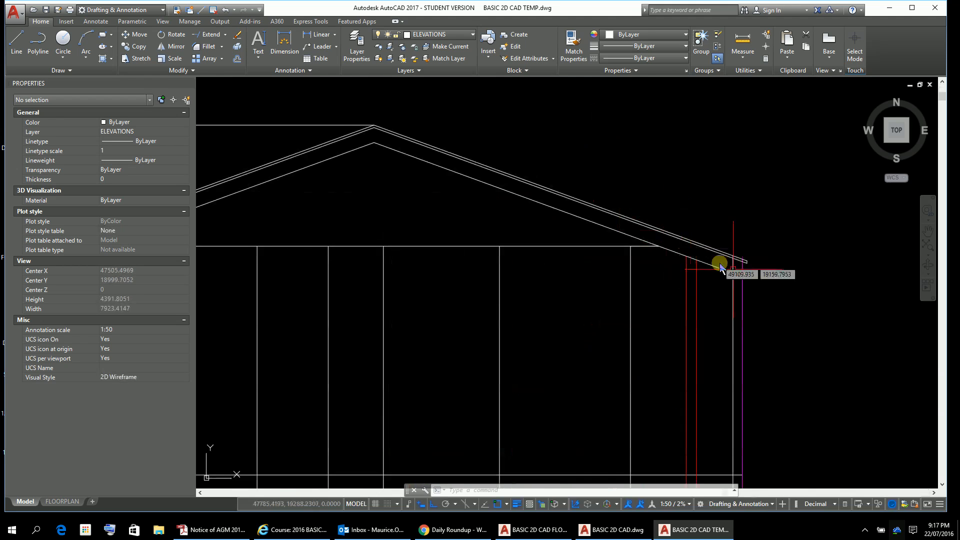
pyautogui.scroll(4, 779, 295)
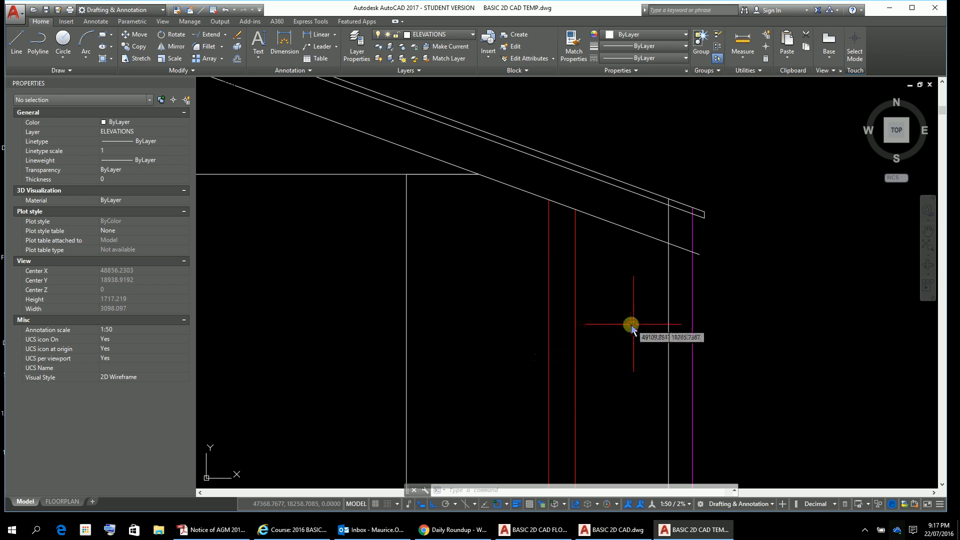
pyautogui.scroll(-2, 646, 324)
pyautogui.moveTo(529, 248); pyautogui.dragTo(395, 127, button='middle')
pyautogui.scroll(2, 596, 111)
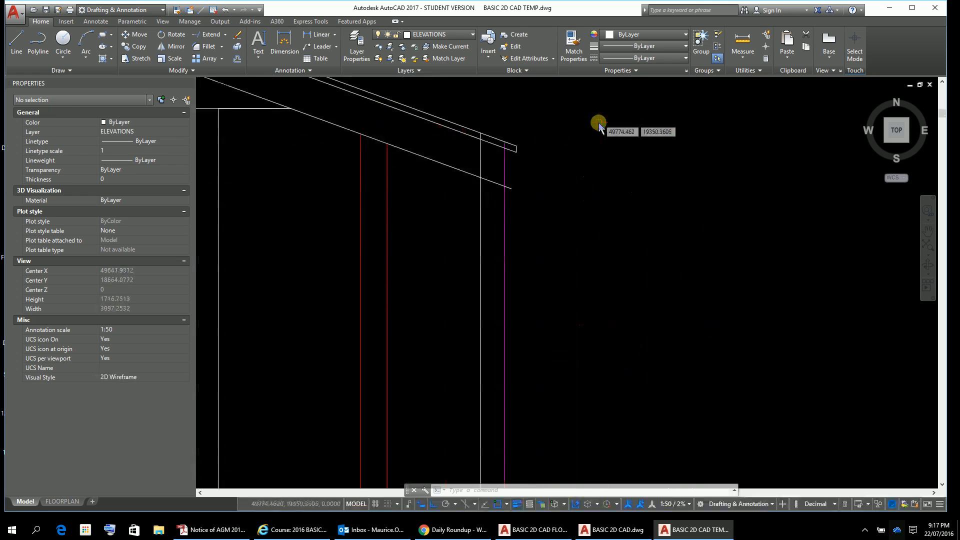
# Trim the lower roof slope line at the right eave back to the vertical magenta line
pyautogui.moveTo(577, 152); pyautogui.dragTo(684, 262, button='middle')
pyautogui.scroll(2, 671, 306)
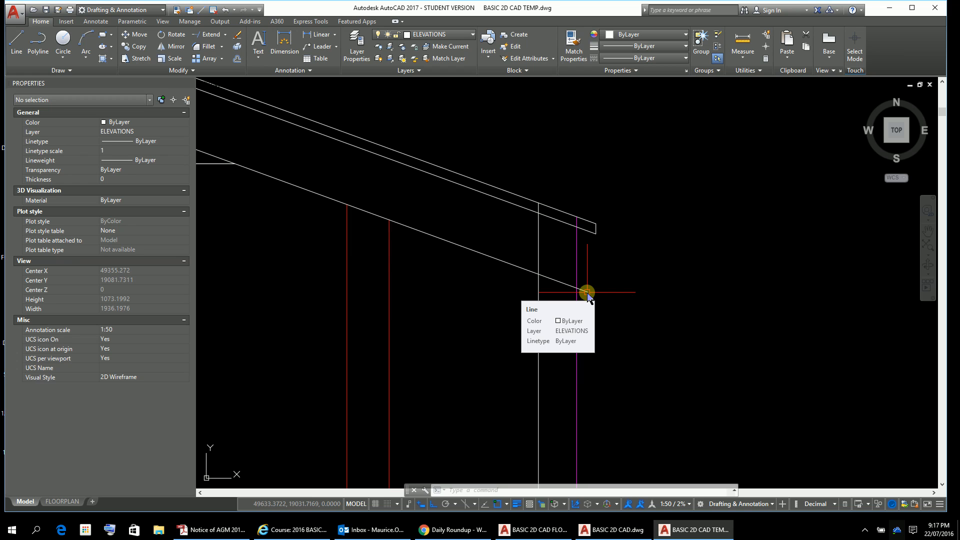
pyautogui.write('tr')
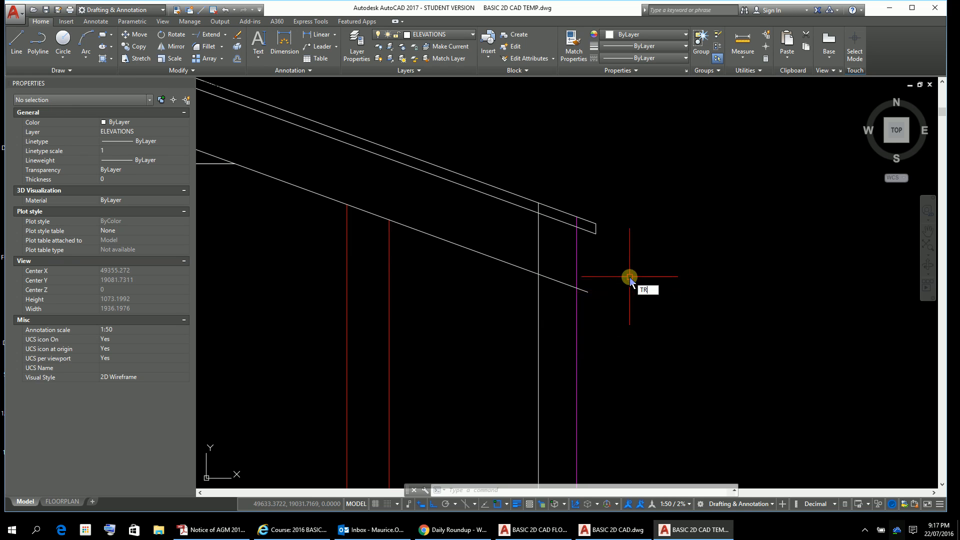
pyautogui.press('Return')
pyautogui.press('Return')
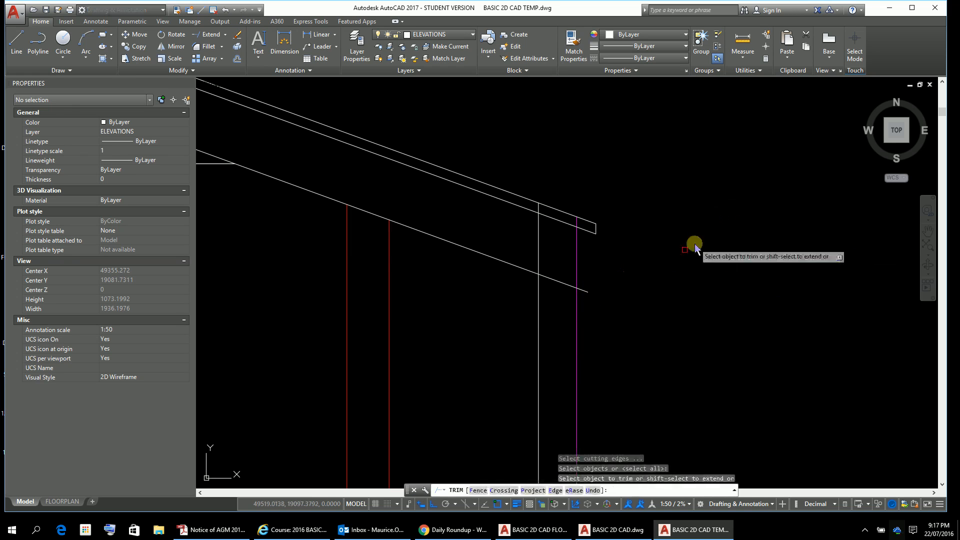
pyautogui.click(586, 290)
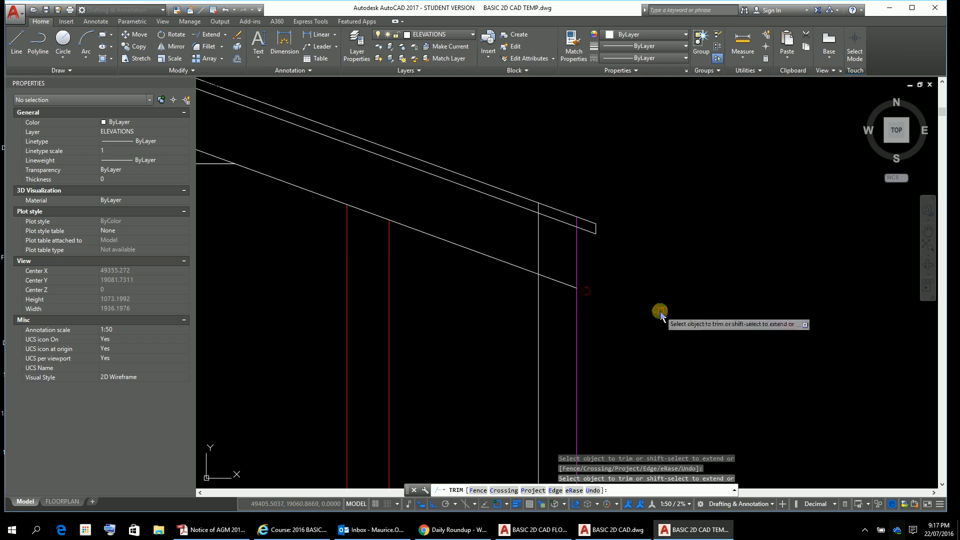
pyautogui.press('Escape')
pyautogui.press('Escape')
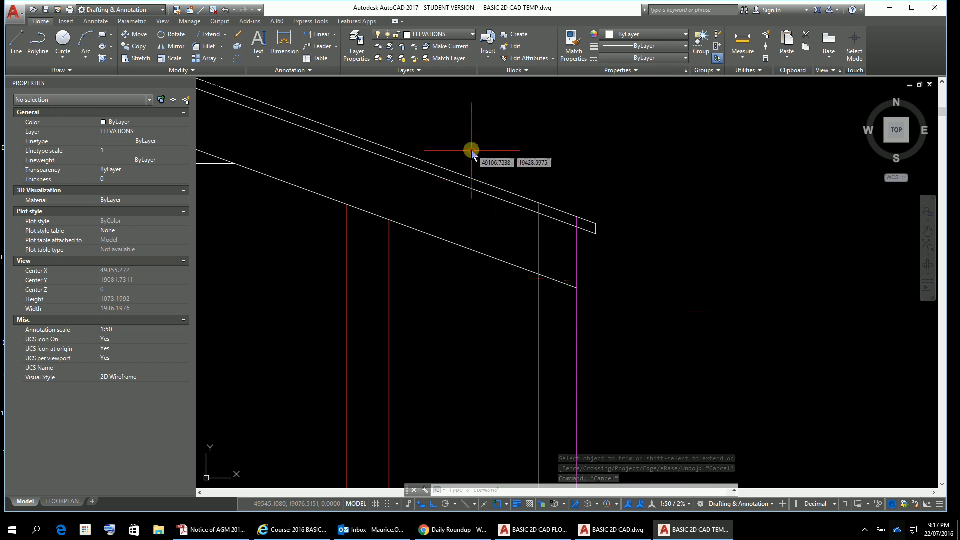
pyautogui.scroll(4, 472, 150)
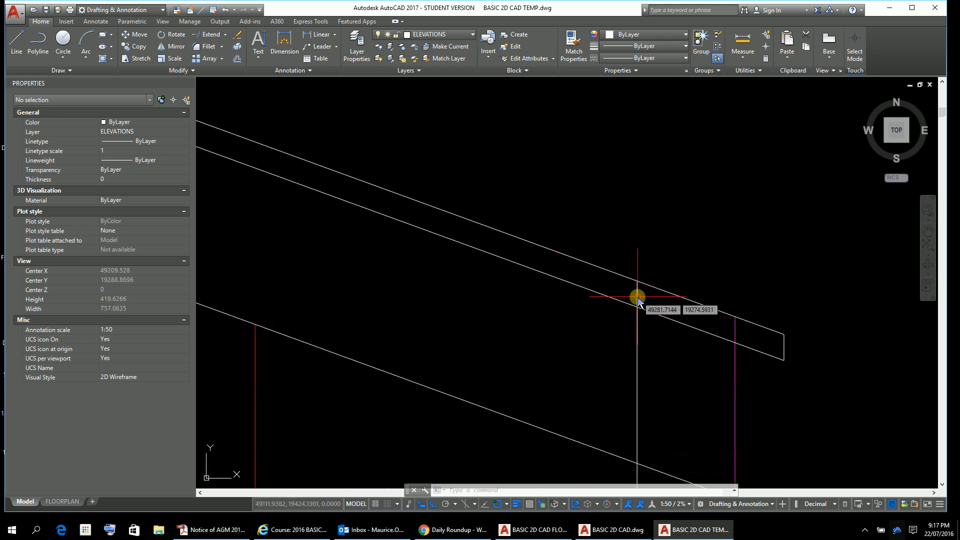
pyautogui.click(637, 298)
pyautogui.press('Escape')
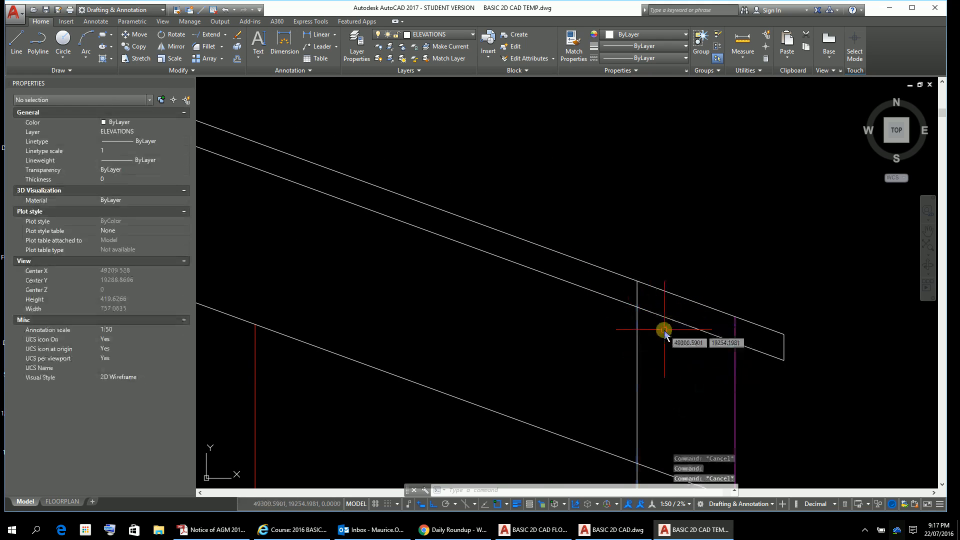
pyautogui.press('Escape')
pyautogui.write('TRR')
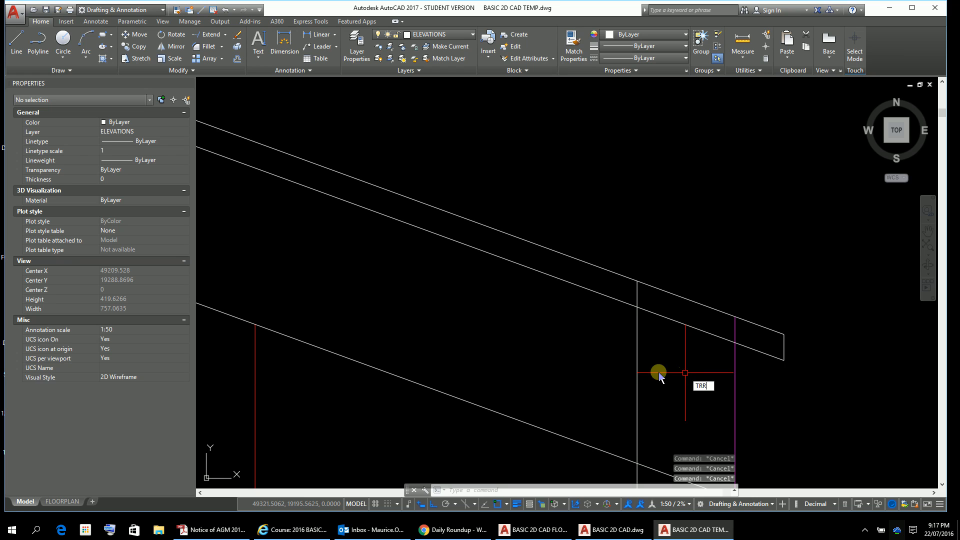
pyautogui.press('Return')
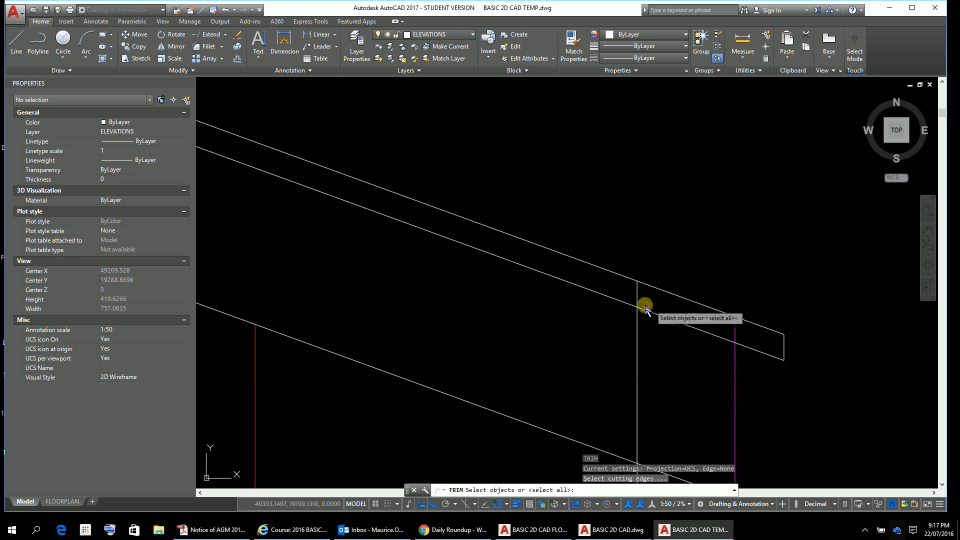
pyautogui.click(638, 297)
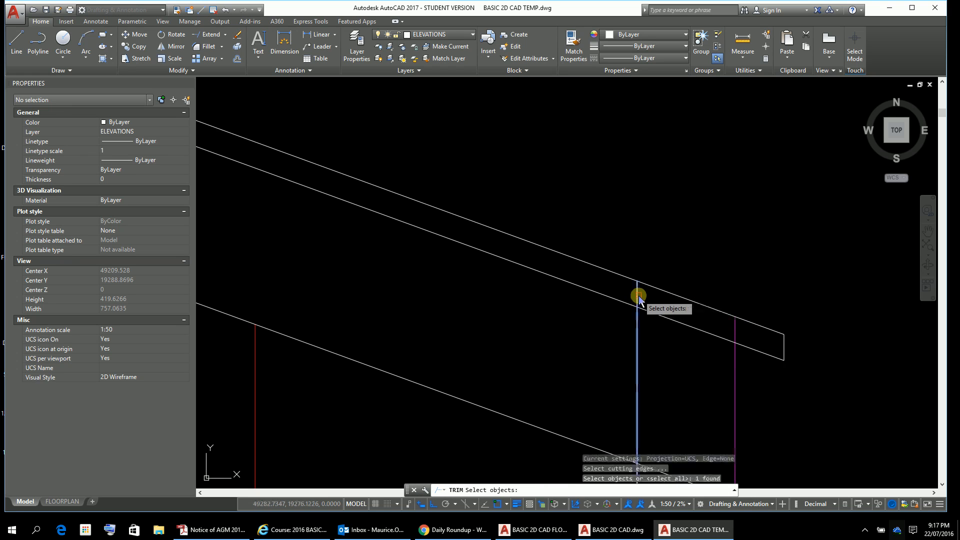
pyautogui.press('Escape')
pyautogui.press('Escape')
pyautogui.press('Escape')
pyautogui.press('Escape')
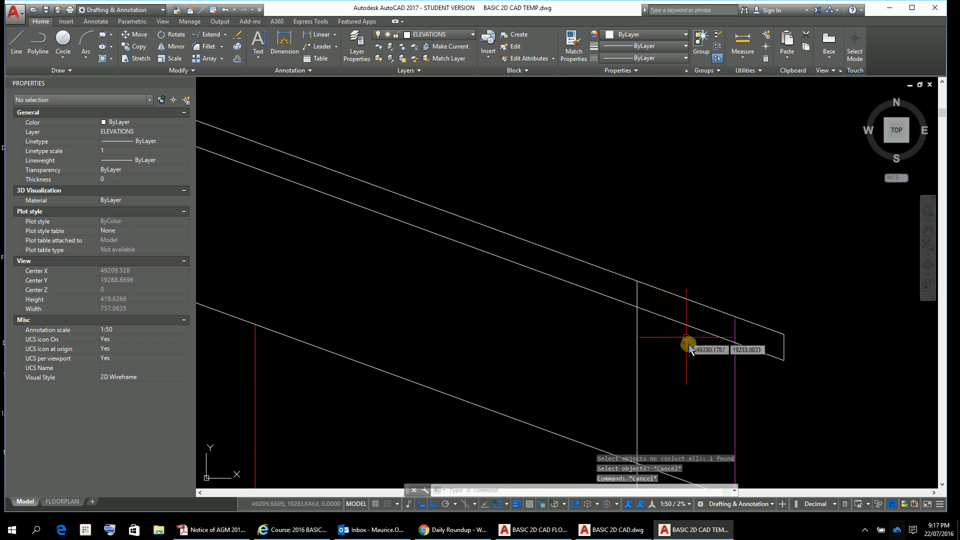
# Trim the white vertical line at the right eave so it stops at the lower roof slope line
pyautogui.write('TR')
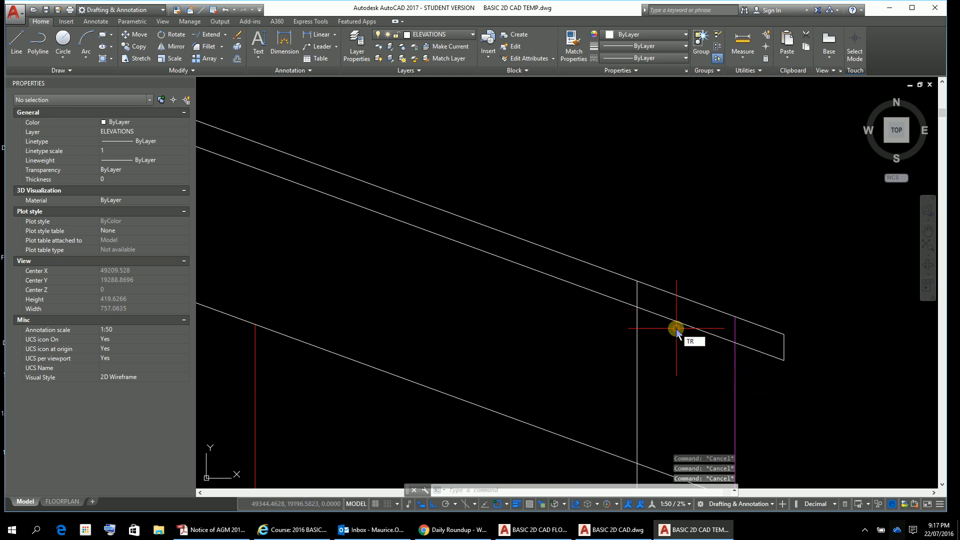
pyautogui.press('Return')
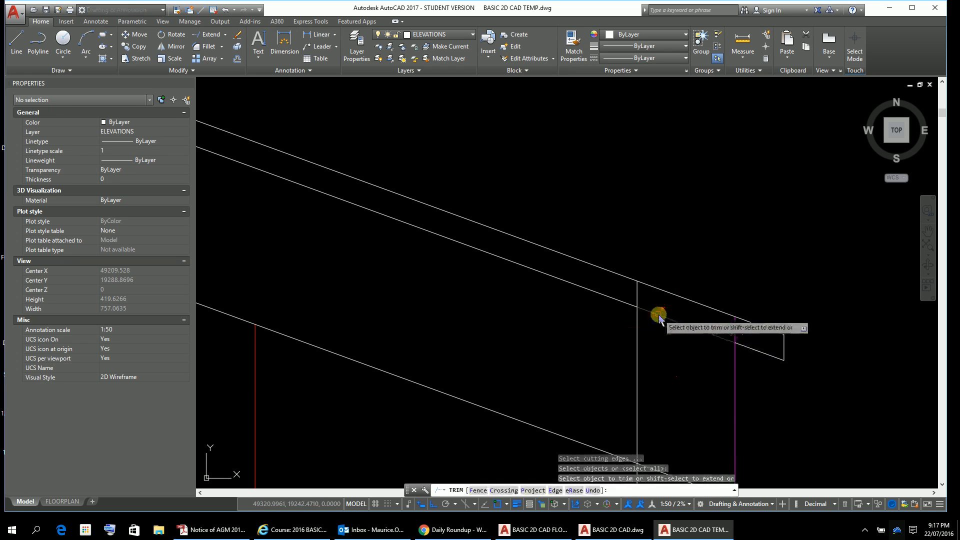
pyautogui.click(640, 295)
pyautogui.scroll(-8, 591, 354)
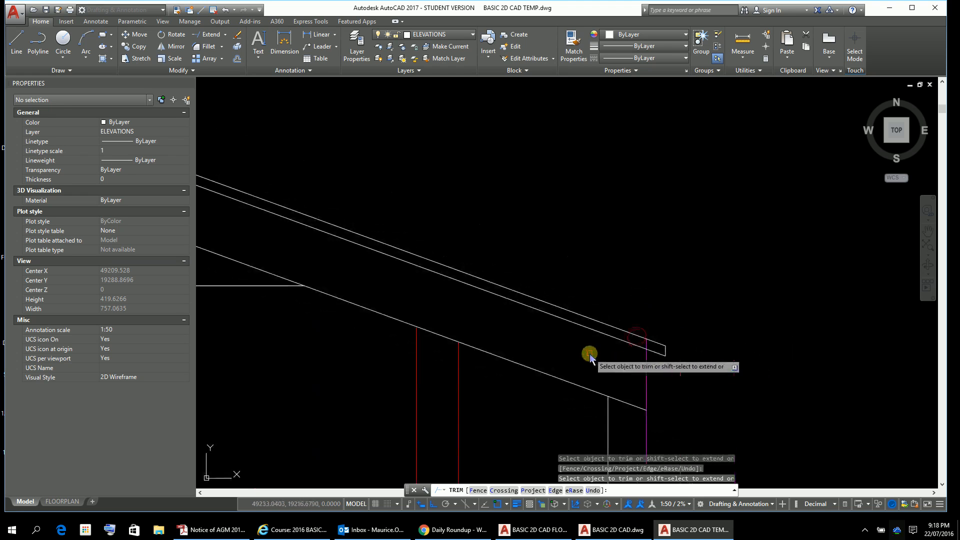
# Follow the white vertical line from the right eave down to the floor plan and back to check what it projects
pyautogui.moveTo(825, 331); pyautogui.dragTo(625, 263, button='middle')
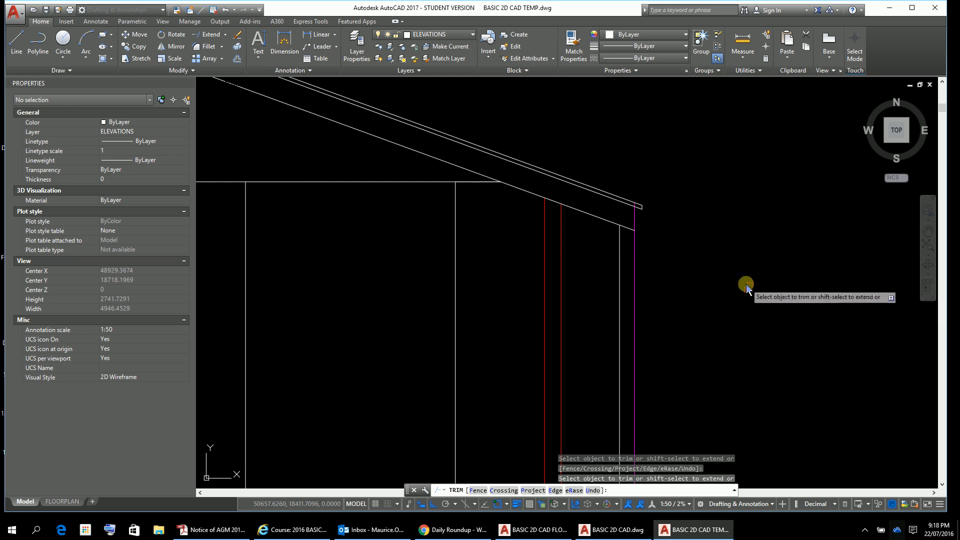
pyautogui.scroll(-2, 790, 292)
pyautogui.moveTo(793, 293); pyautogui.dragTo(671, 217, button='middle')
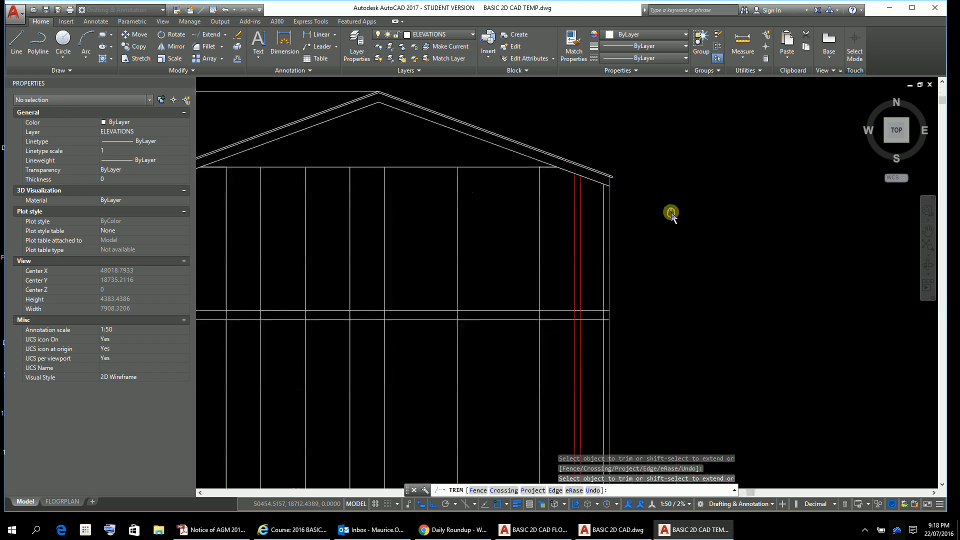
pyautogui.scroll(2, 637, 208)
pyautogui.scroll(-2, 652, 212)
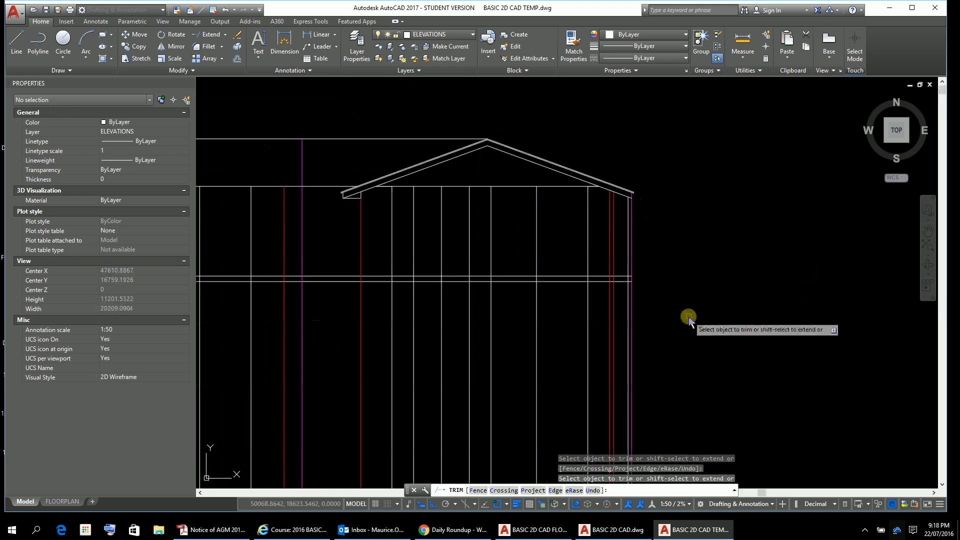
pyautogui.moveTo(689, 319); pyautogui.dragTo(605, 49, button='middle')
pyautogui.moveTo(621, 404); pyautogui.dragTo(645, 11, button='middle')
pyautogui.scroll(-2, 598, 351)
pyautogui.moveTo(599, 311)
pyautogui.mouseDown(button='middle')
pyautogui.moveTo(607, 254)
pyautogui.moveTo(616, 442)
pyautogui.mouseUp(button='middle')
pyautogui.scroll(2, 605, 253)
pyautogui.scroll(-2, 621, 260)
pyautogui.moveTo(601, 185); pyautogui.dragTo(620, 422, button='middle')
pyautogui.moveTo(632, 141); pyautogui.dragTo(653, 365, button='middle')
pyautogui.scroll(3, 598, 182)
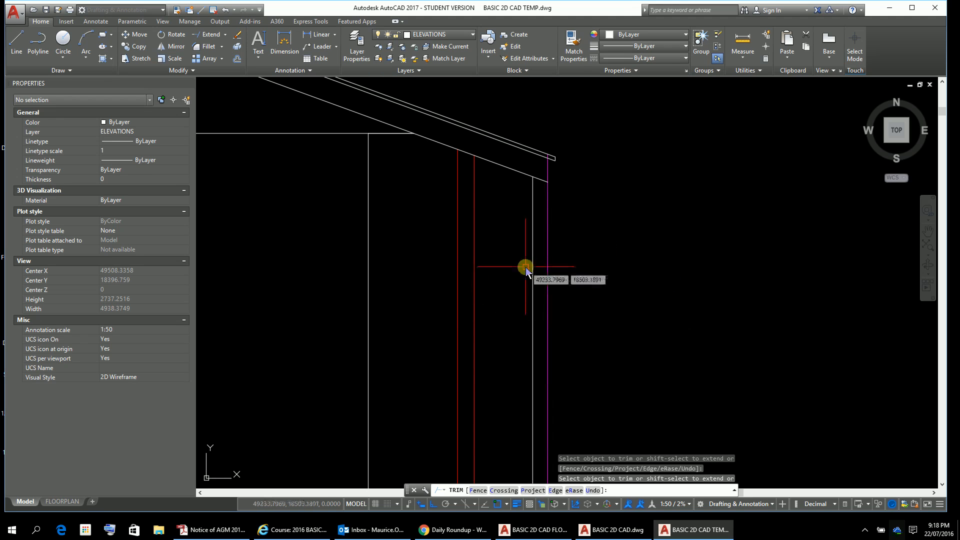
pyautogui.press('Escape')
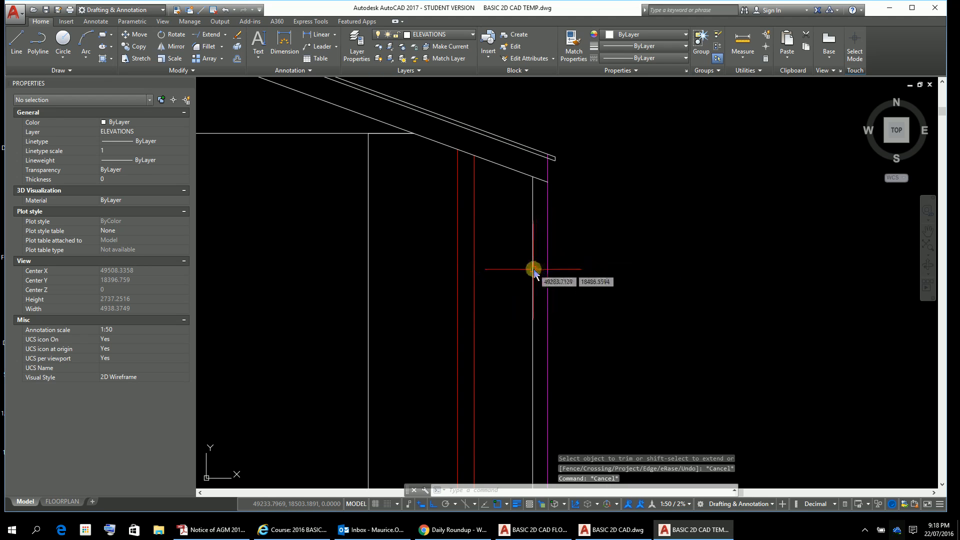
# Move the white vertical line just inside the magenta eave line to the TRASH layer
pyautogui.click(532, 270)
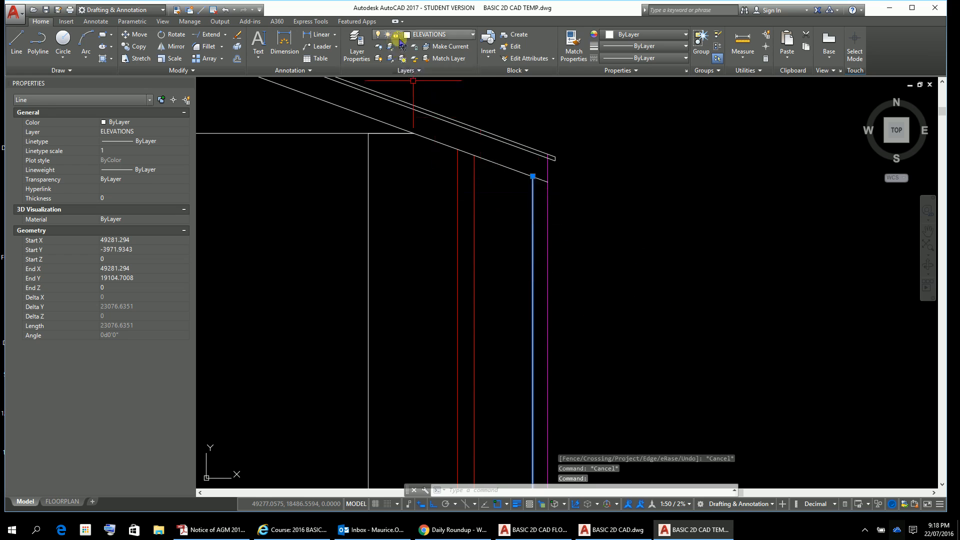
pyautogui.click(472, 35)
pyautogui.click(345, 359)
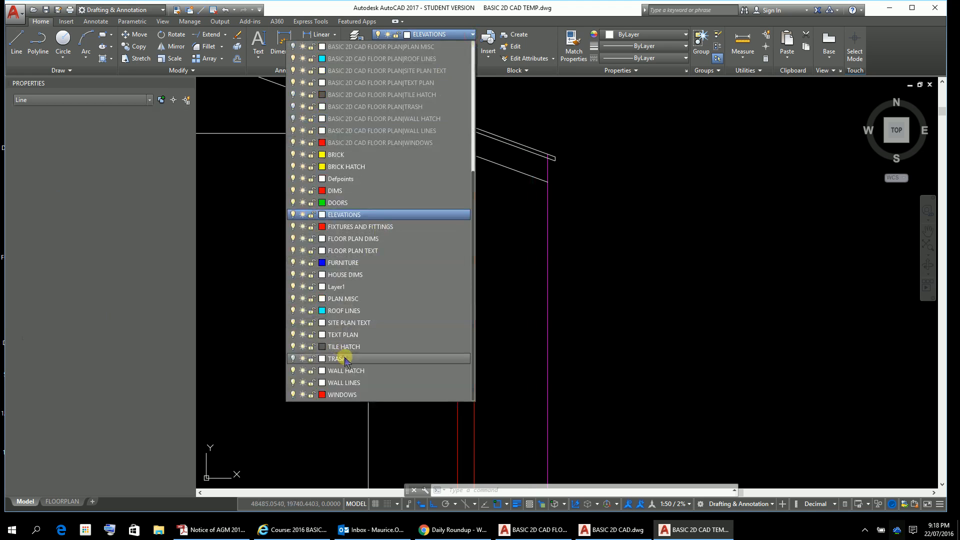
pyautogui.press('Escape')
pyautogui.press('Escape')
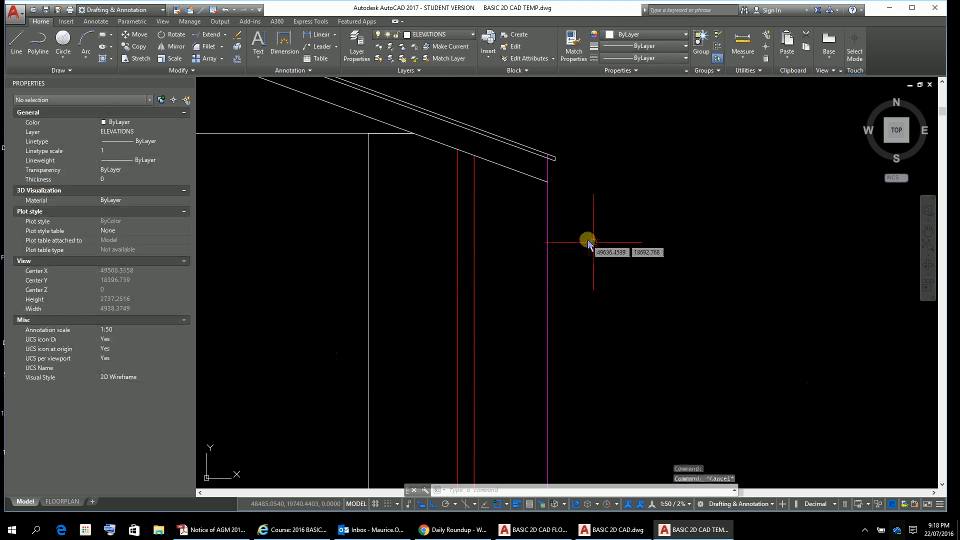
# Trace the two red wall lines below the right eave down to the kitchen wall in the floor plan and back
pyautogui.scroll(-6, 646, 264)
pyautogui.moveTo(644, 266); pyautogui.dragTo(584, 240, button='middle')
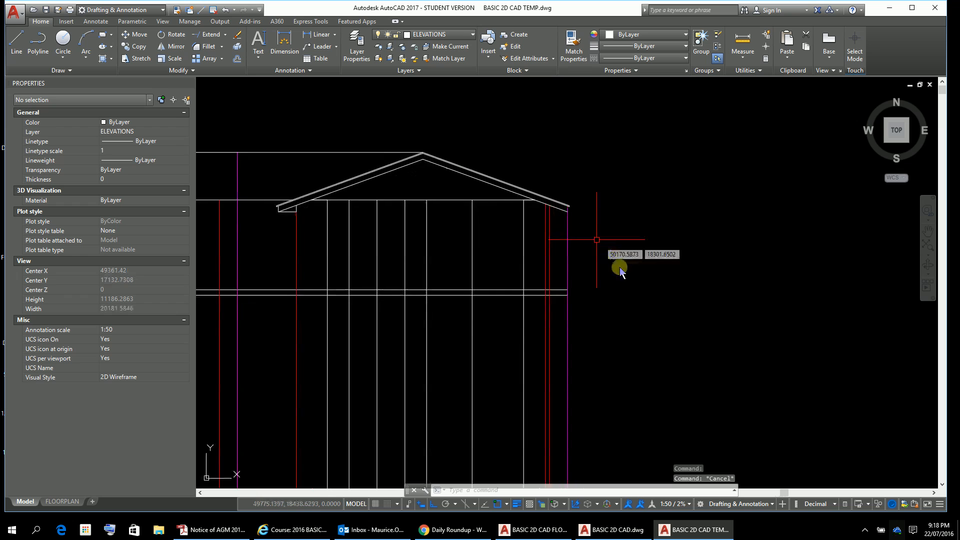
pyautogui.moveTo(632, 324); pyautogui.dragTo(653, 326, button='middle')
pyautogui.scroll(2, 661, 318)
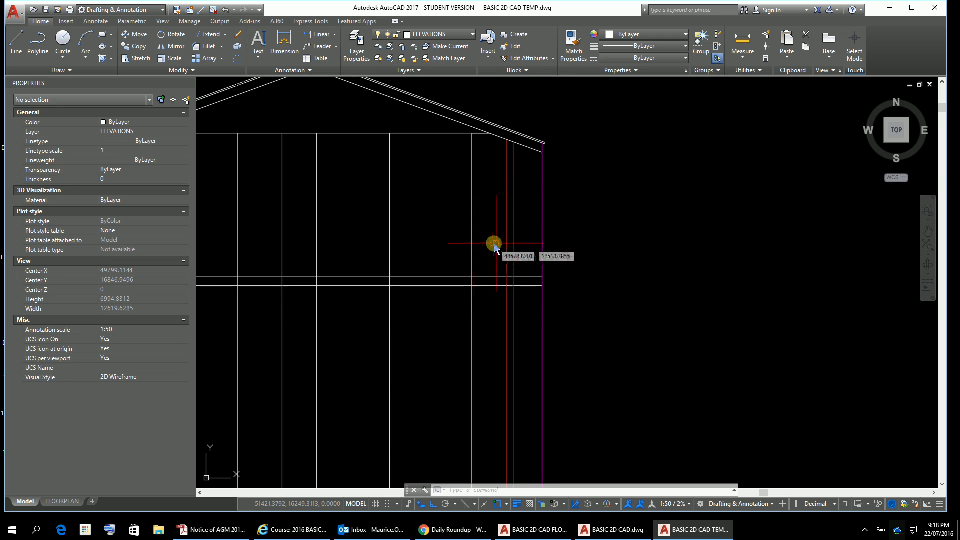
pyautogui.scroll(-4, 583, 318)
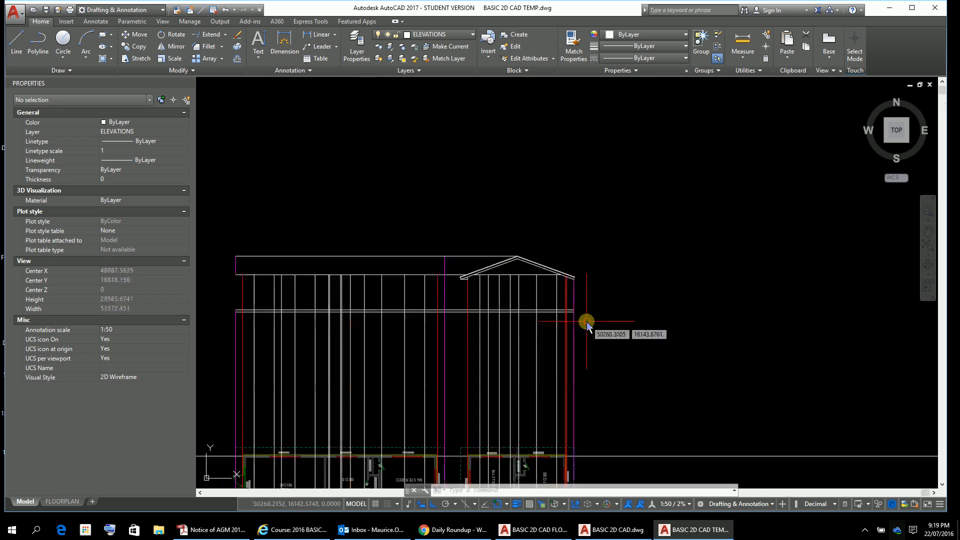
pyautogui.moveTo(587, 384); pyautogui.dragTo(547, 219, button='middle')
pyautogui.scroll(3, 547, 300)
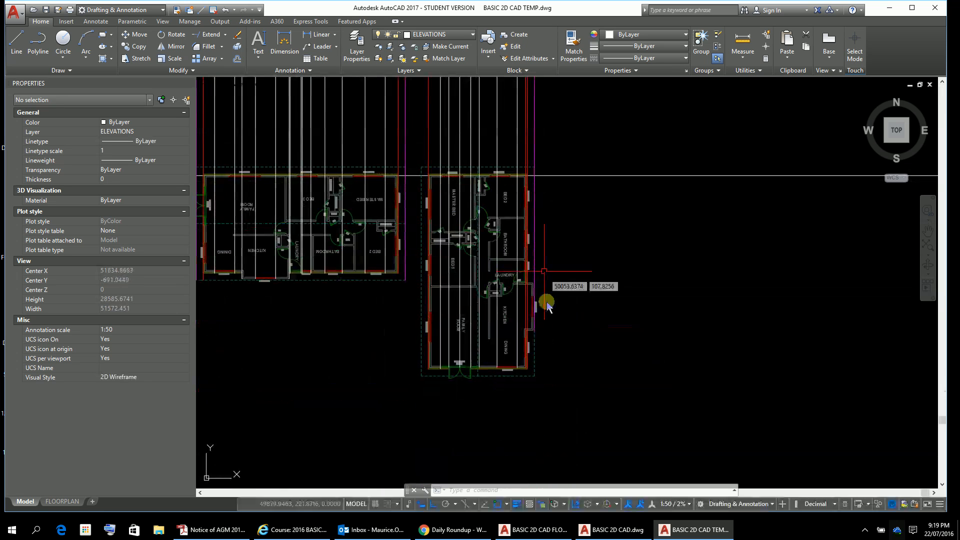
pyautogui.scroll(2, 544, 313)
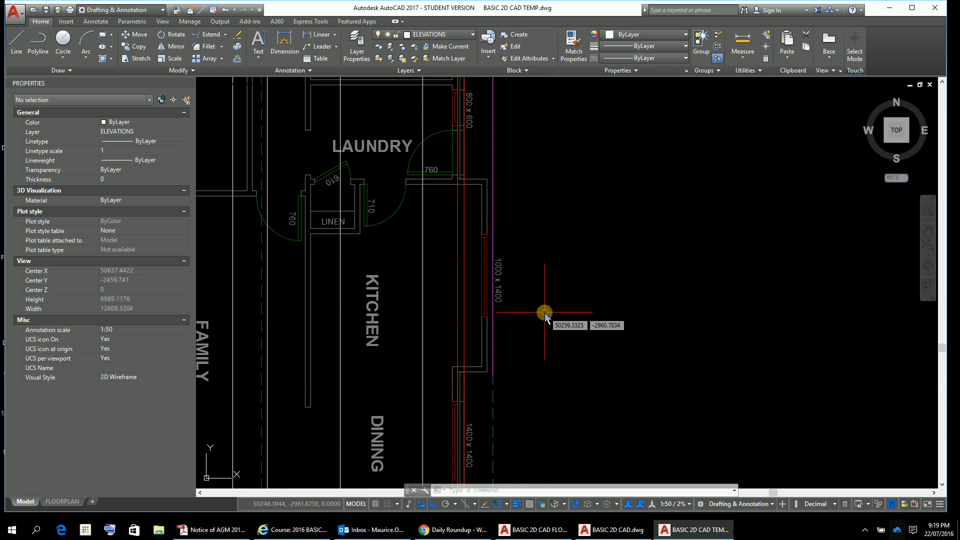
pyautogui.scroll(-5, 546, 313)
pyautogui.moveTo(546, 313); pyautogui.dragTo(525, 433, button='middle')
pyautogui.moveTo(504, 286); pyautogui.dragTo(519, 313, button='middle')
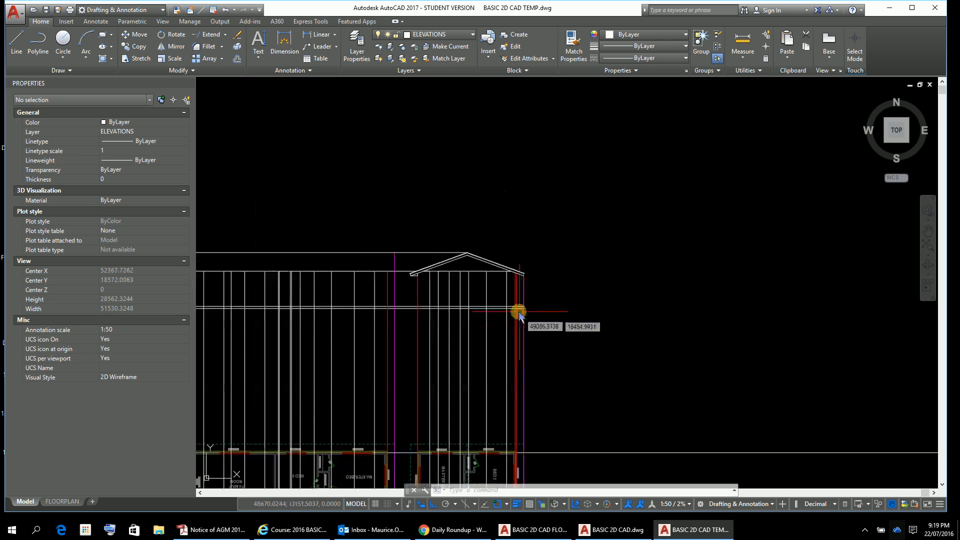
# Move the inner of the two red wall lines below the right eave to the TRASH layer
pyautogui.scroll(7, 518, 312)
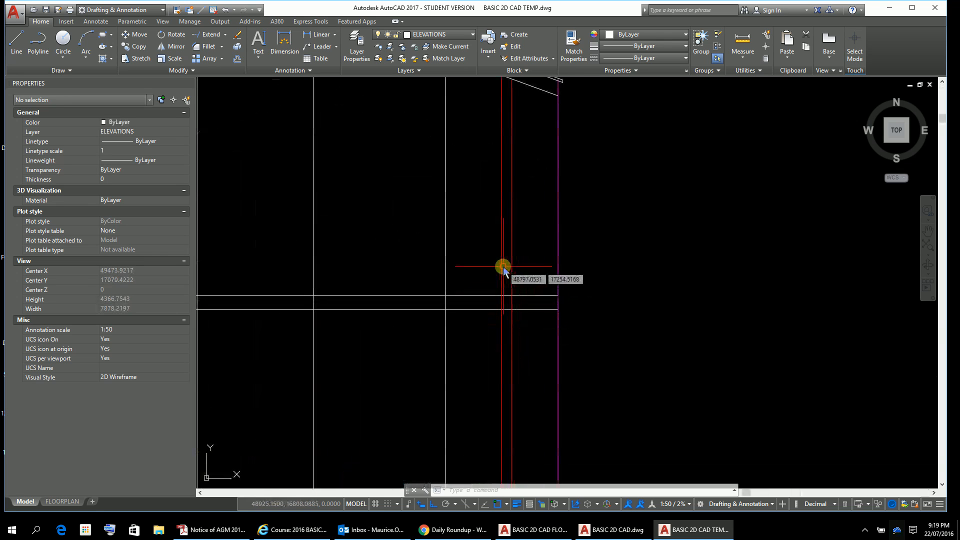
pyautogui.click(500, 264)
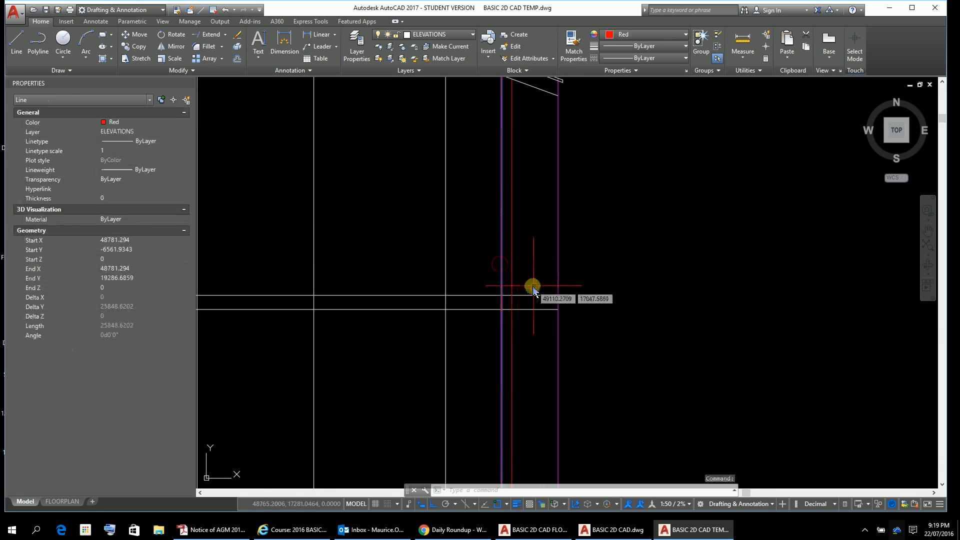
pyautogui.click(473, 34)
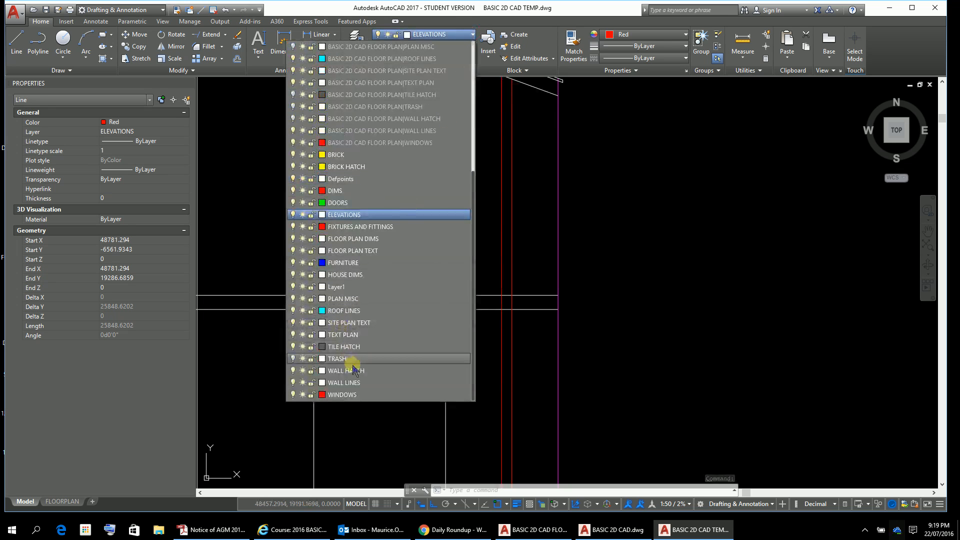
pyautogui.click(338, 358)
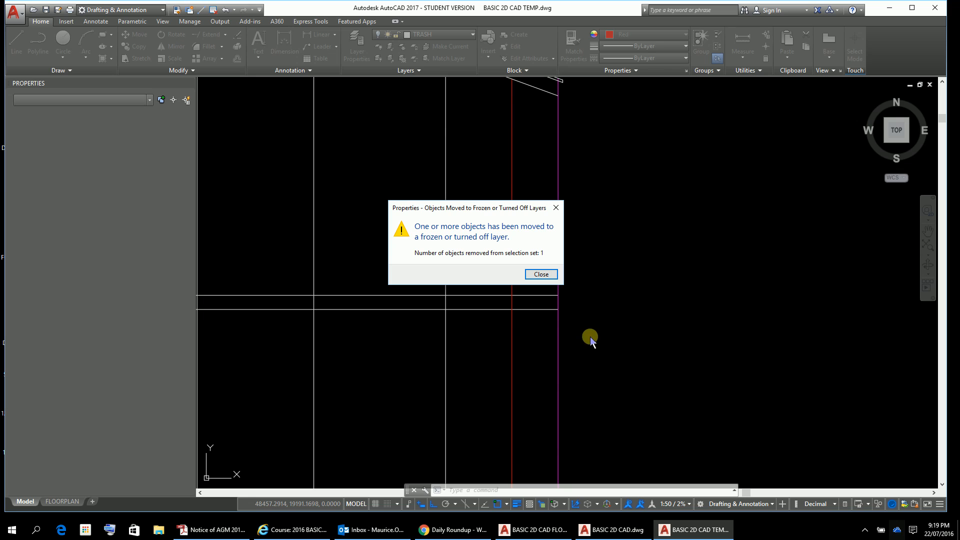
pyautogui.press('Return')
# Review the gable elevation's remaining vertical lines against the floor plan beneath it
pyautogui.scroll(-4, 658, 281)
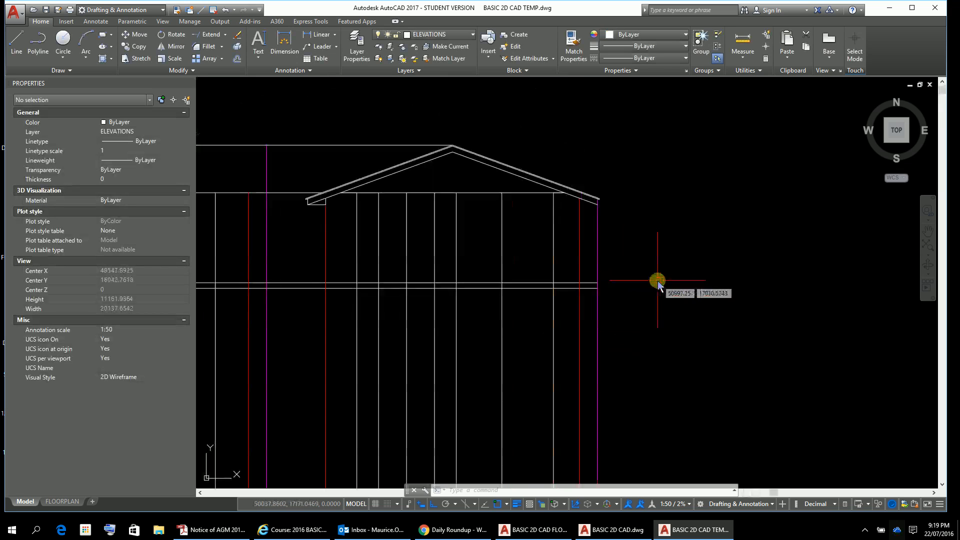
pyautogui.scroll(2, 680, 290)
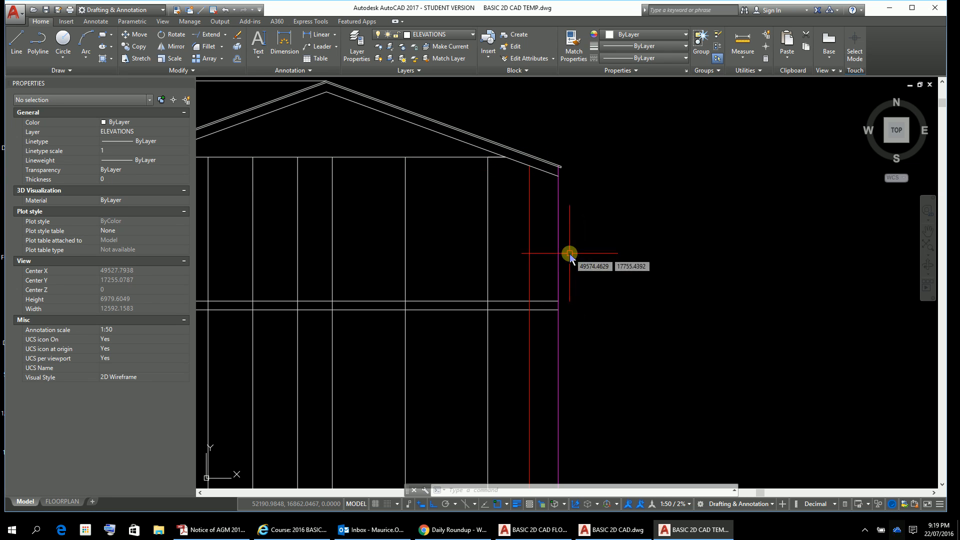
pyautogui.scroll(-3, 719, 350)
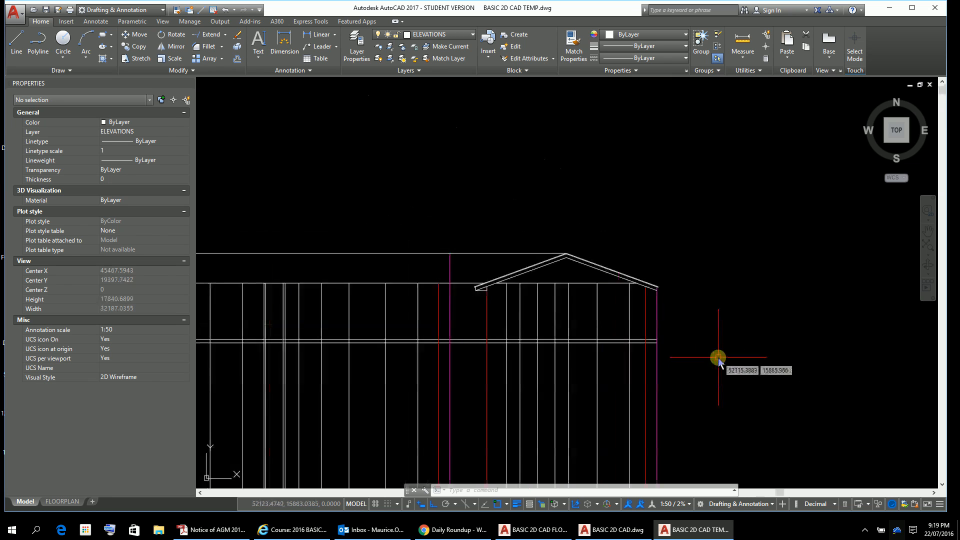
pyautogui.moveTo(721, 344); pyautogui.dragTo(620, 201, button='middle')
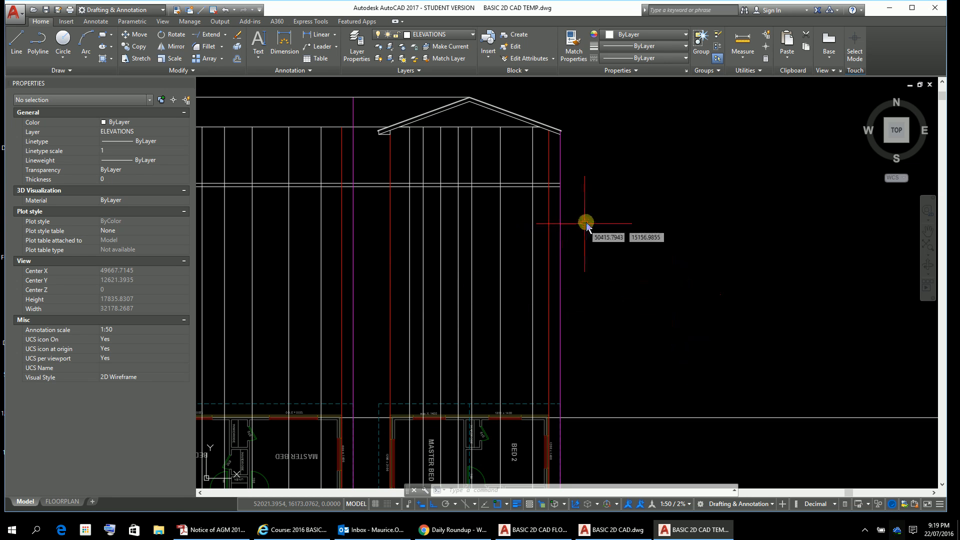
pyautogui.scroll(2, 589, 209)
pyautogui.scroll(-2, 590, 208)
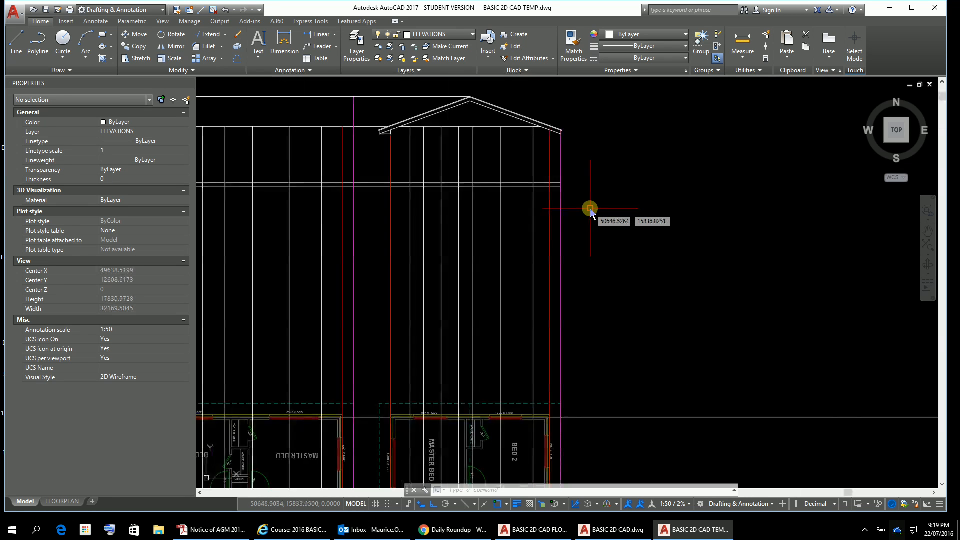
pyautogui.moveTo(590, 208); pyautogui.dragTo(677, 338, button='middle')
pyautogui.scroll(2, 703, 349)
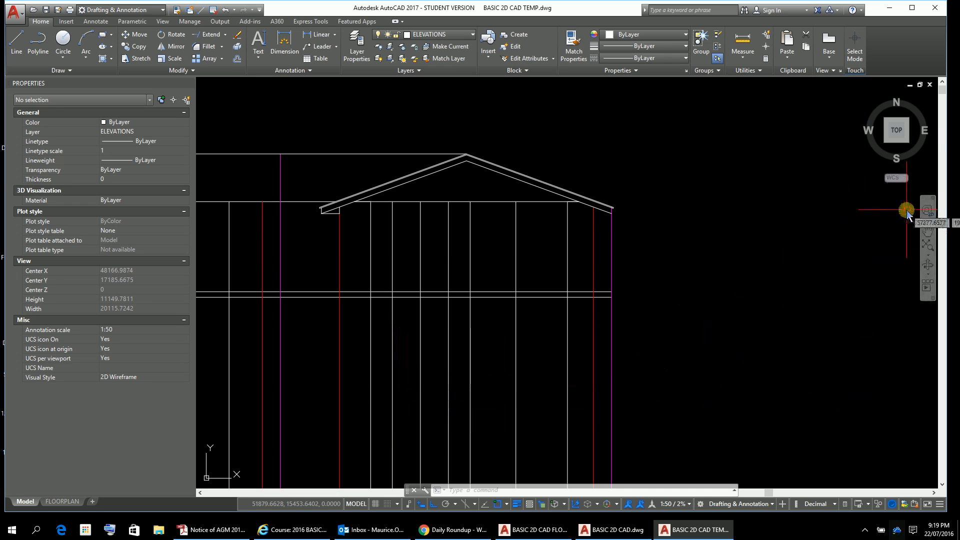
# Trim off all the gable elevation's vertical lines, including the red and magenta ones, below the lower of the two horizontal base lines
pyautogui.press('Return')
pyautogui.press('Return')
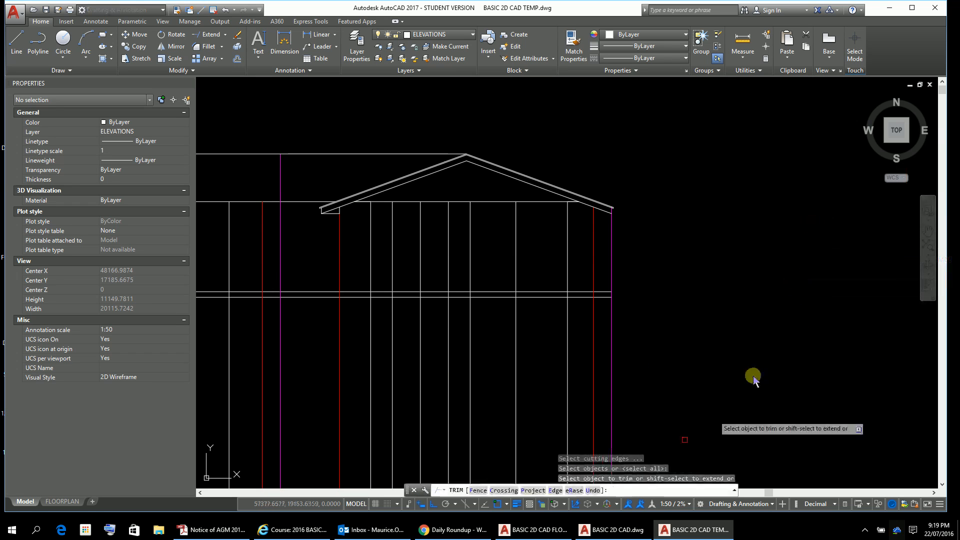
pyautogui.click(639, 332)
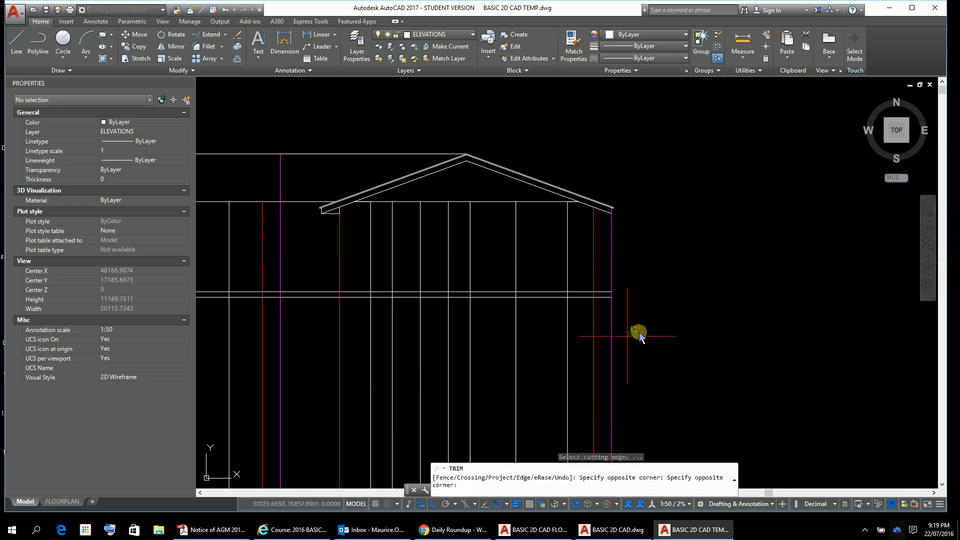
pyautogui.click(326, 407)
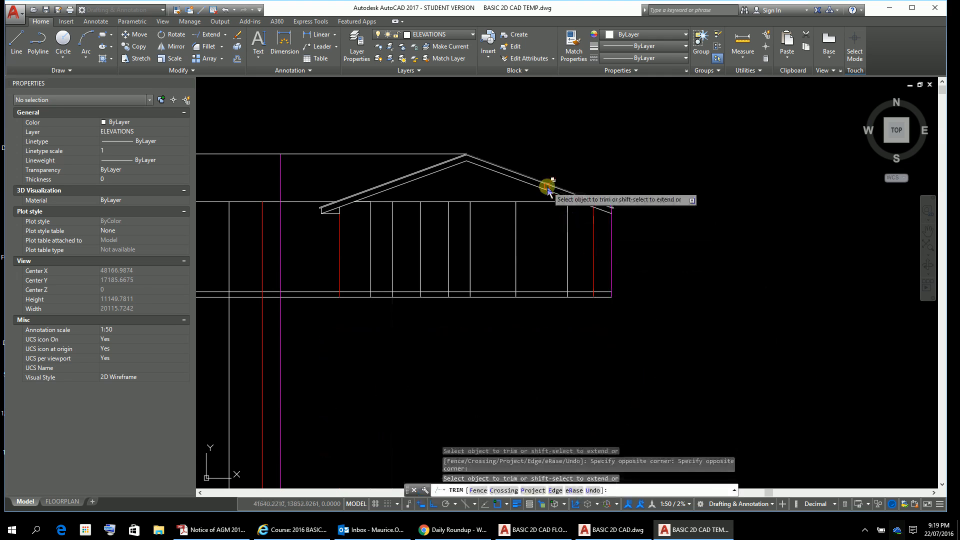
pyautogui.scroll(2, 548, 190)
pyautogui.scroll(-2, 548, 190)
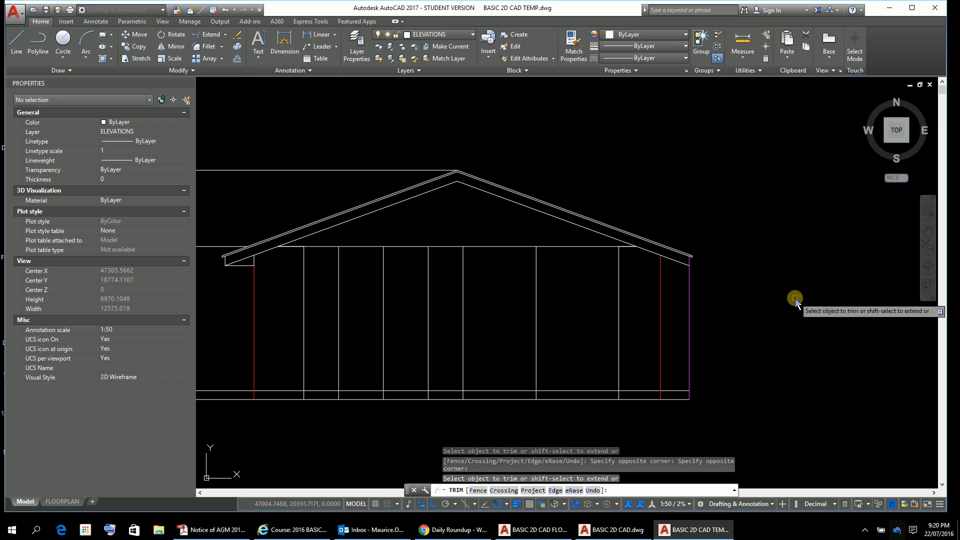
pyautogui.press('Escape')
pyautogui.press('Escape')
pyautogui.press('Escape')
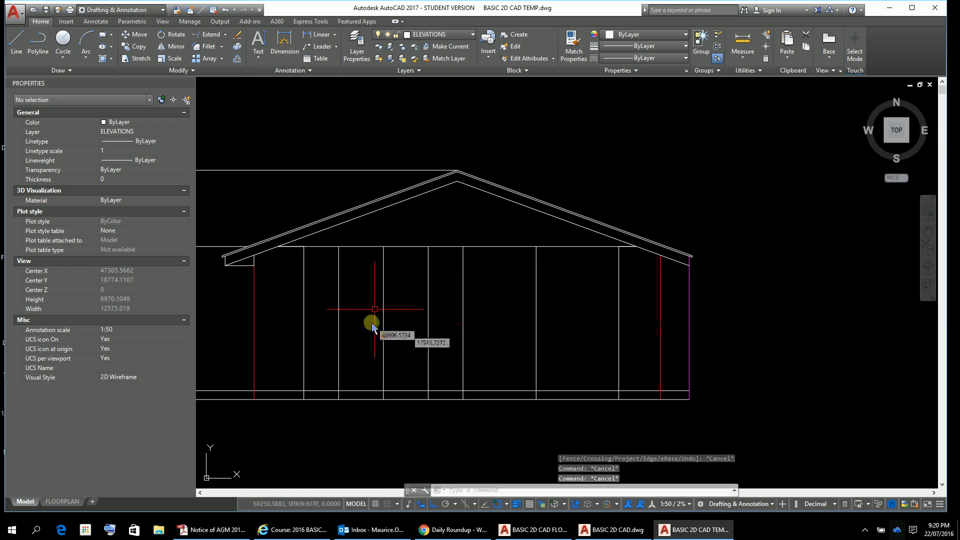
# Trim the ridge-level and ceiling-level horizontal lines between the neighbouring elevation's magenta line and the gable roof
pyautogui.scroll(-2, 378, 304)
pyautogui.moveTo(377, 304); pyautogui.dragTo(525, 326, button='middle')
pyautogui.scroll(2, 450, 349)
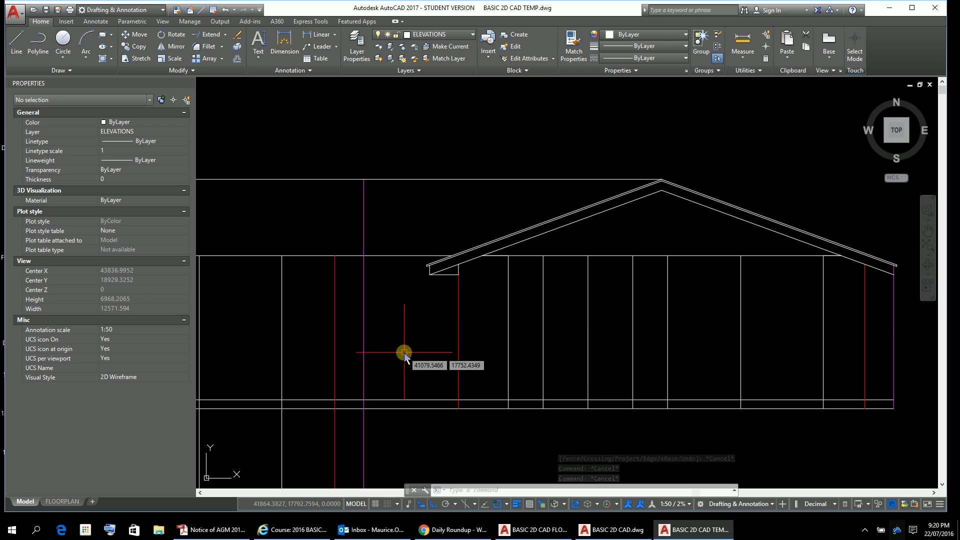
pyautogui.write('TR')
pyautogui.press('Return')
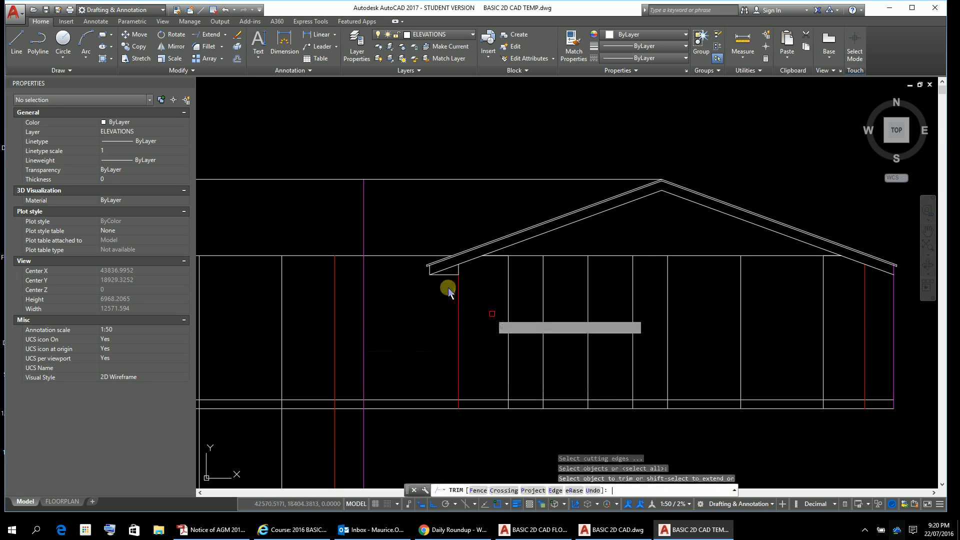
pyautogui.press('Return')
pyautogui.click(413, 160)
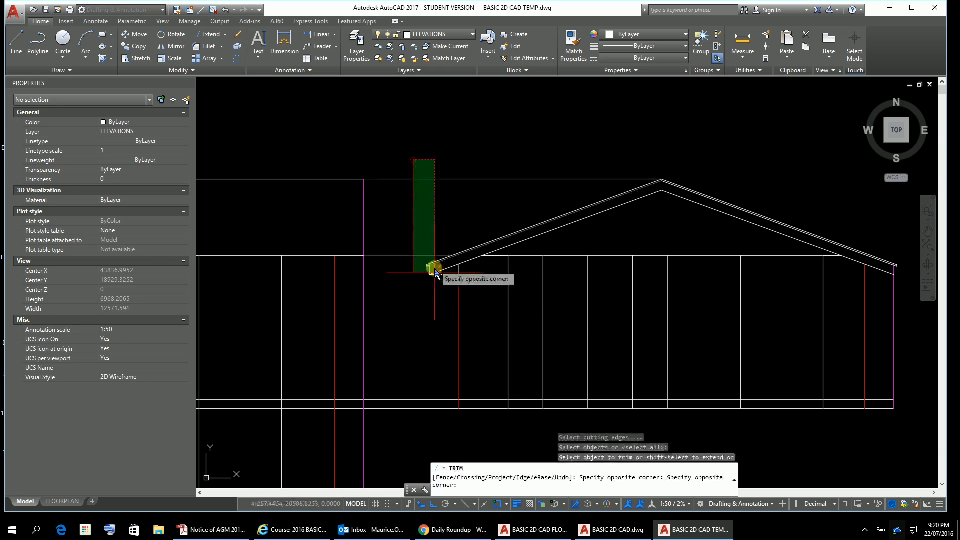
pyautogui.click(405, 310)
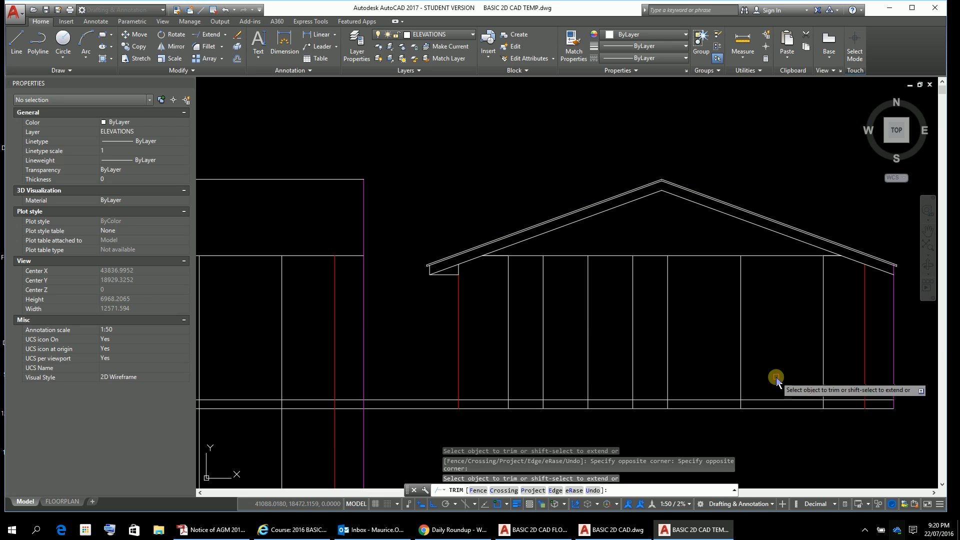
pyautogui.press('Escape')
pyautogui.press('Escape')
# Trim the two horizontal base lines between the neighbouring elevation's magenta line and the gable's left red wall line
pyautogui.moveTo(876, 312)
pyautogui.mouseDown(button='middle')
pyautogui.moveTo(721, 181)
pyautogui.moveTo(766, 221)
pyautogui.mouseUp(button='middle')
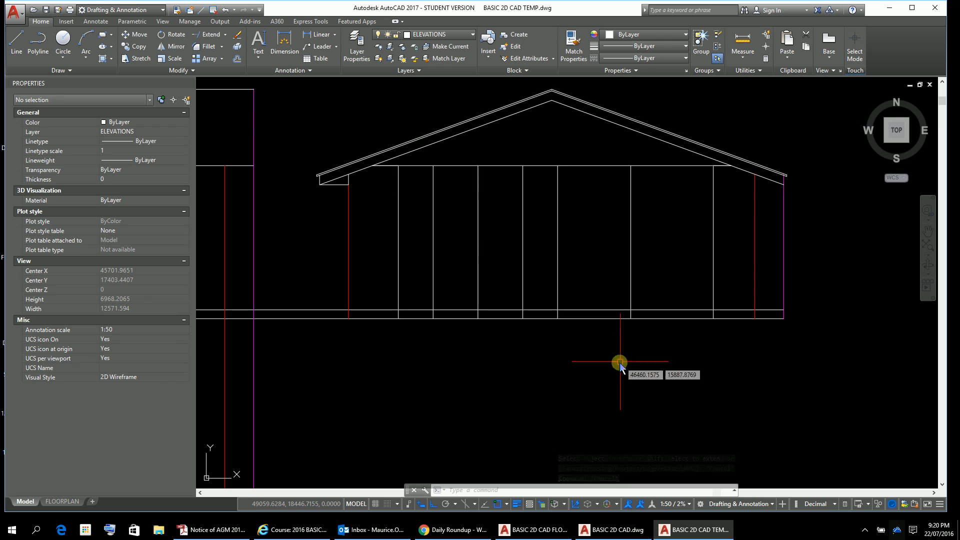
pyautogui.moveTo(523, 365); pyautogui.dragTo(699, 393, button='middle')
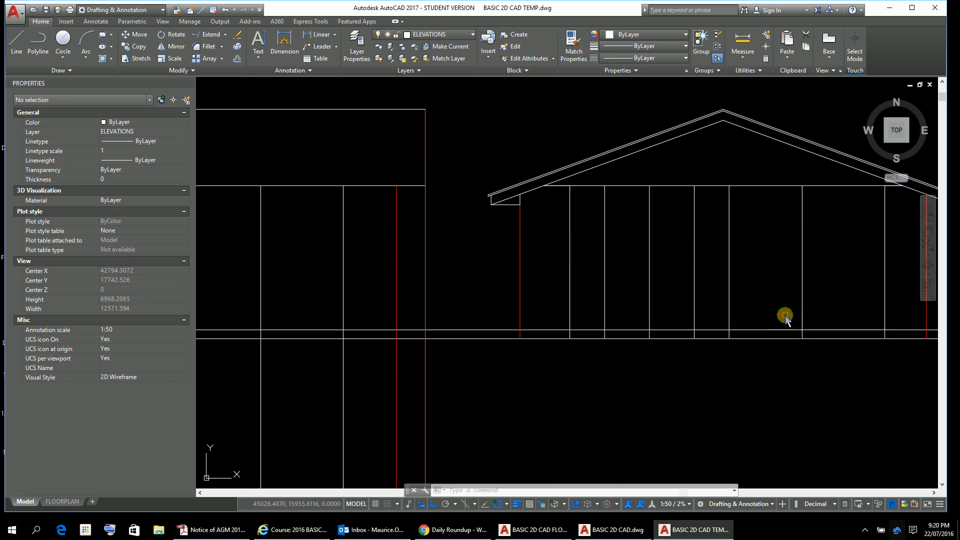
pyautogui.write('tr')
pyautogui.press('Return')
pyautogui.press('Return')
pyautogui.click(484, 314)
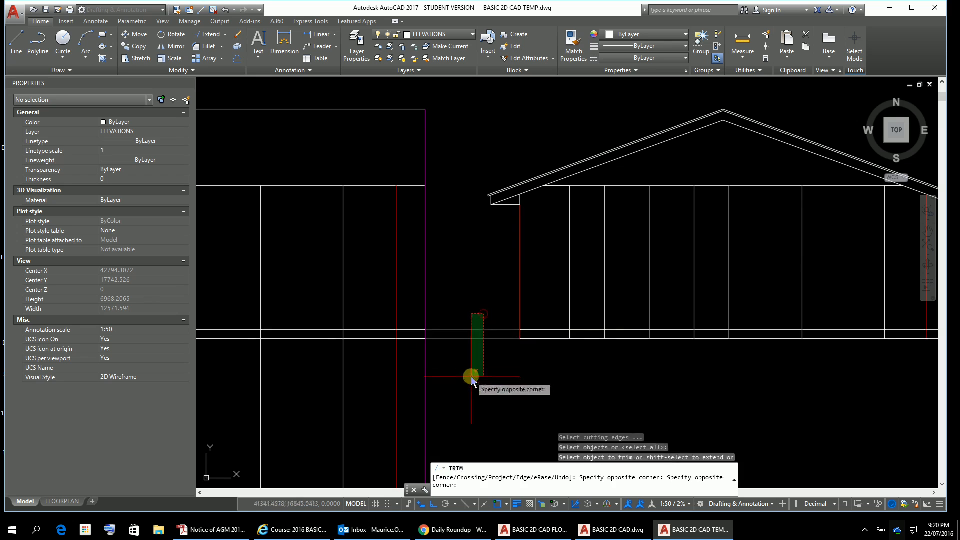
pyautogui.click(471, 376)
pyautogui.press('Escape')
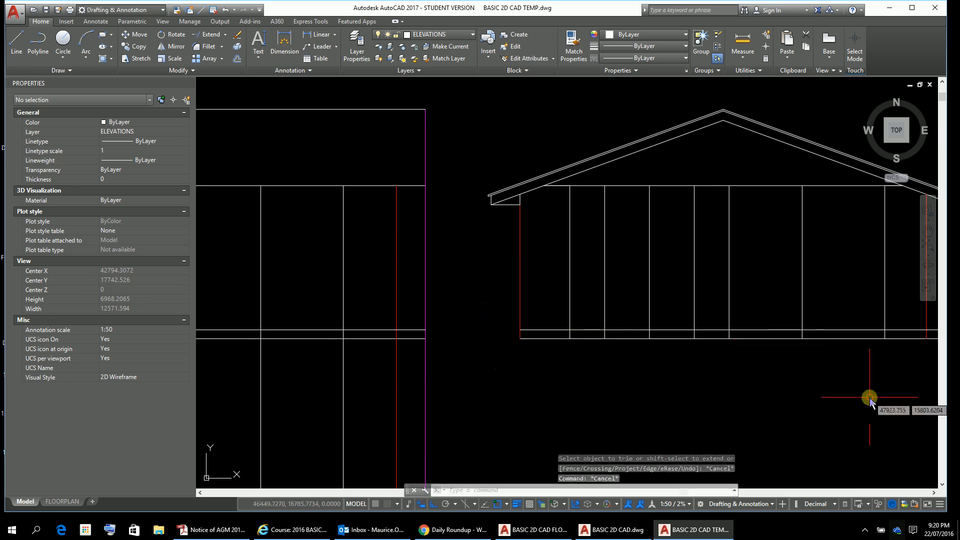
# Offset the gable elevation's ceiling-level horizontal line downward by 40
pyautogui.scroll(-2, 836, 336)
pyautogui.moveTo(834, 339); pyautogui.dragTo(686, 319, button='middle')
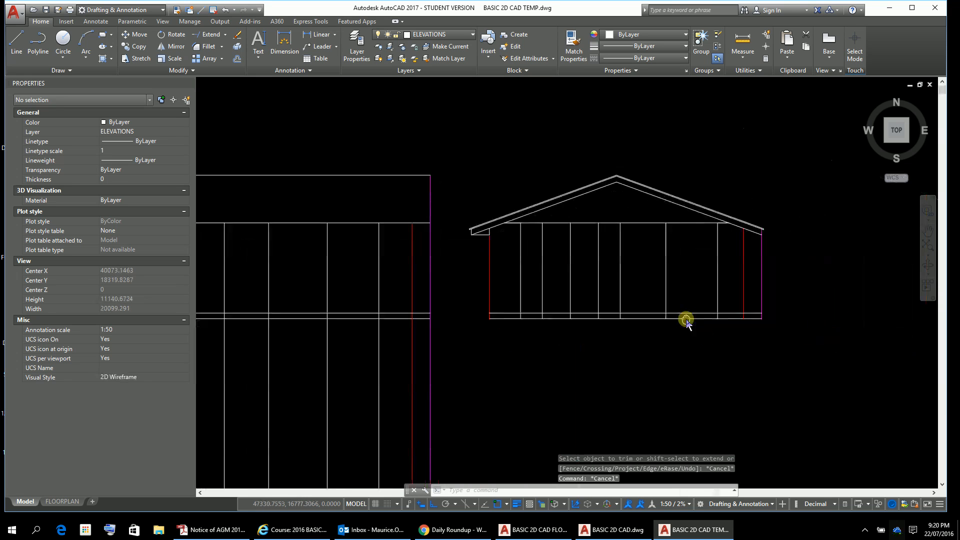
pyautogui.scroll(2, 683, 169)
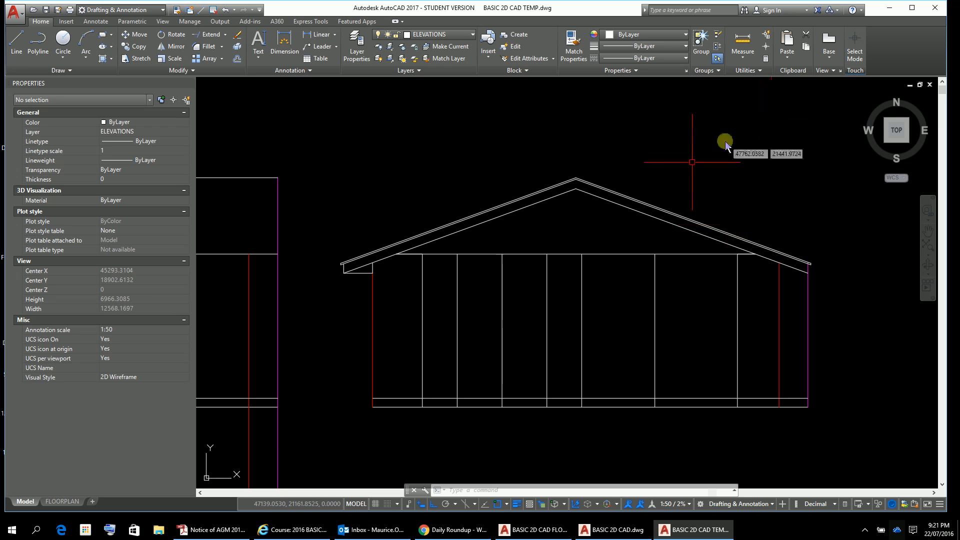
pyautogui.scroll(2, 618, 256)
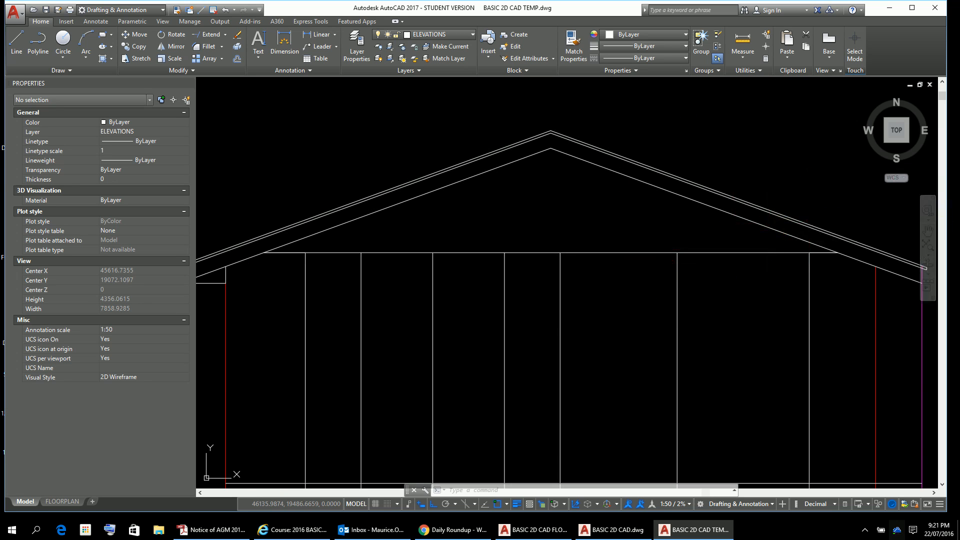
pyautogui.write('o')
pyautogui.press('Return')
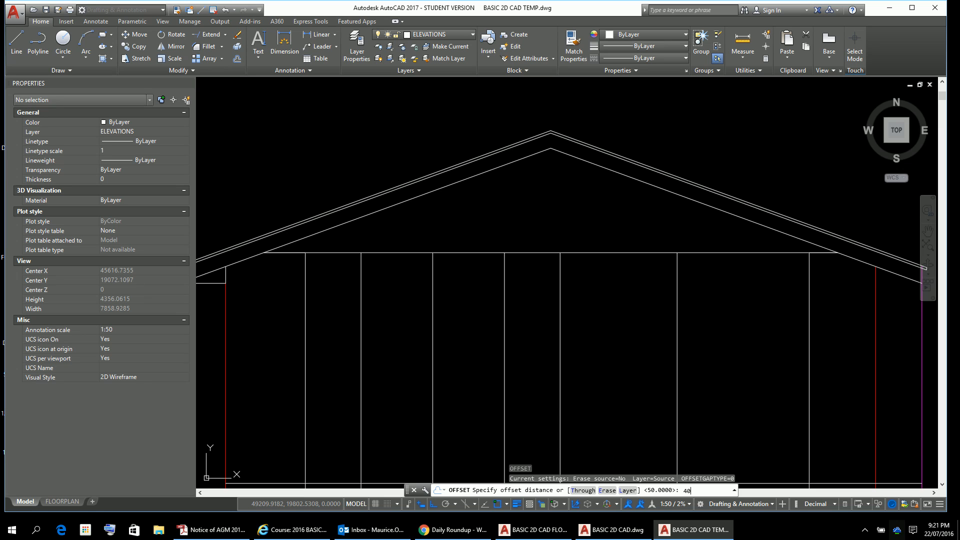
pyautogui.write('40')
pyautogui.press('Return')
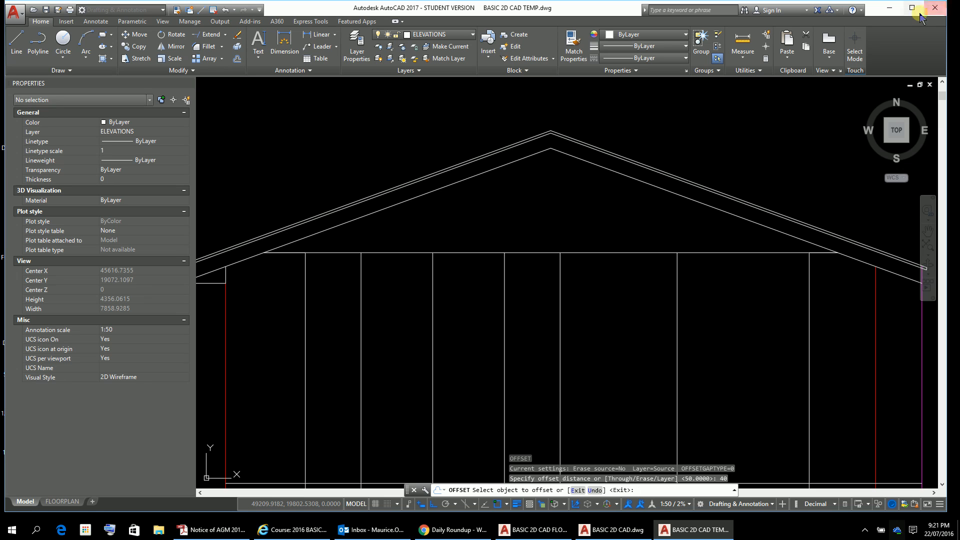
pyautogui.click(636, 253)
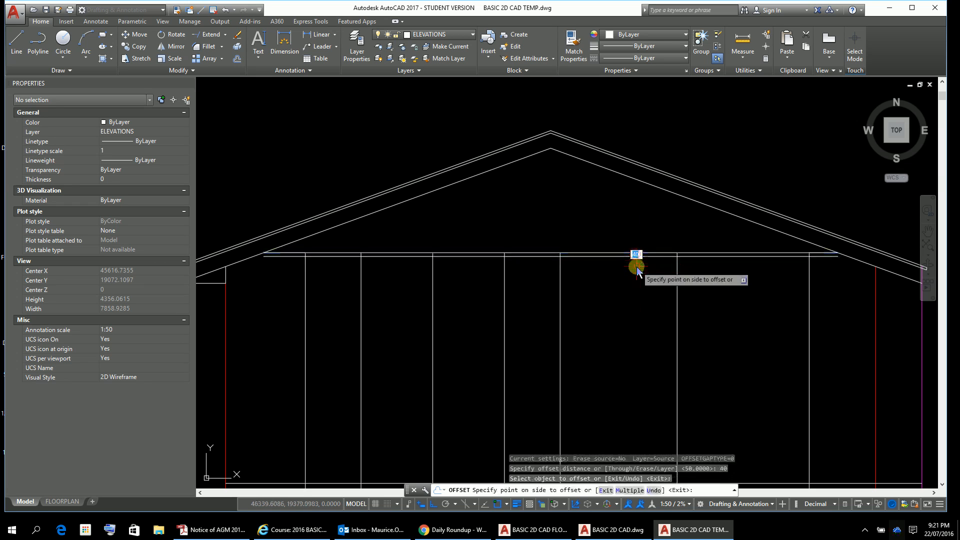
pyautogui.click(637, 271)
pyautogui.scroll(4, 611, 281)
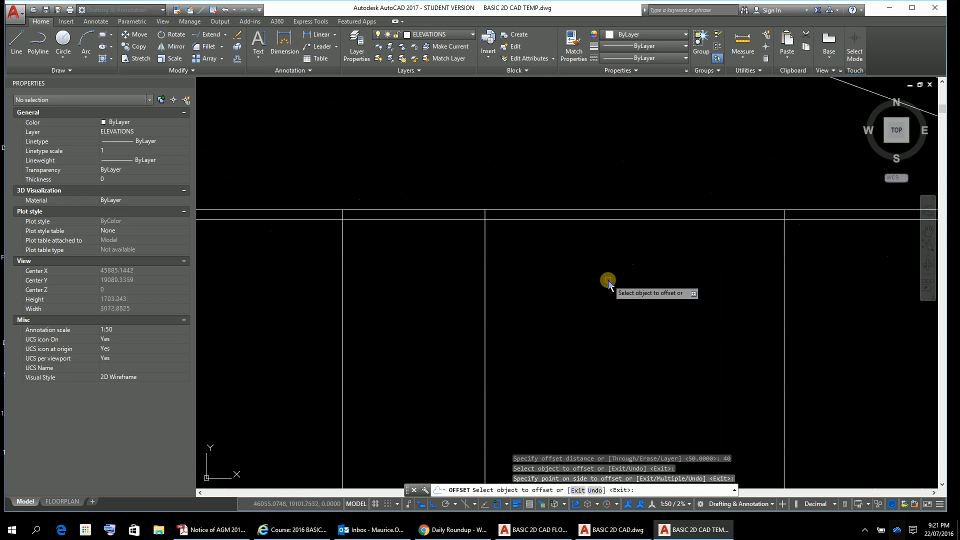
pyautogui.press('Escape')
pyautogui.press('Escape')
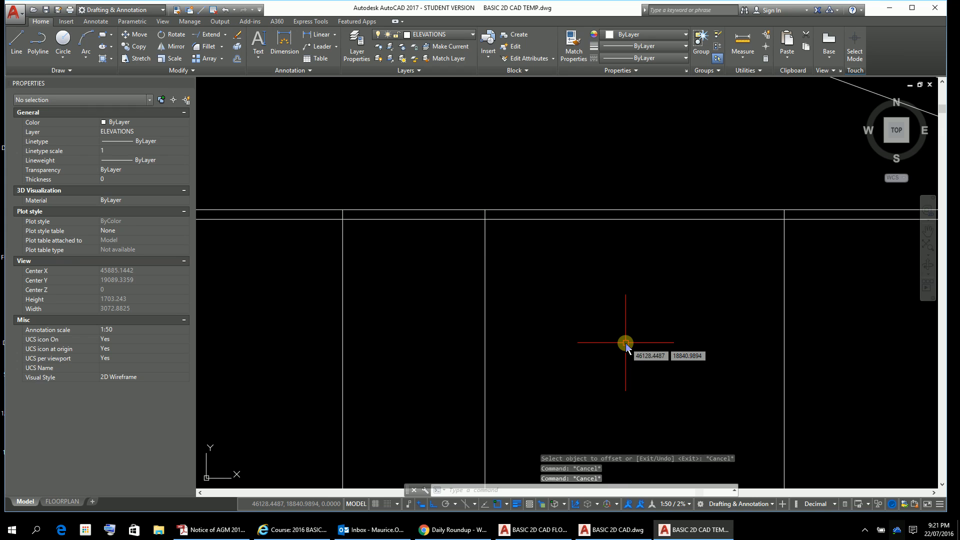
# Offset the lower of the two ceiling-level horizontal lines downward by 12.5
pyautogui.write('O')
pyautogui.press('Return')
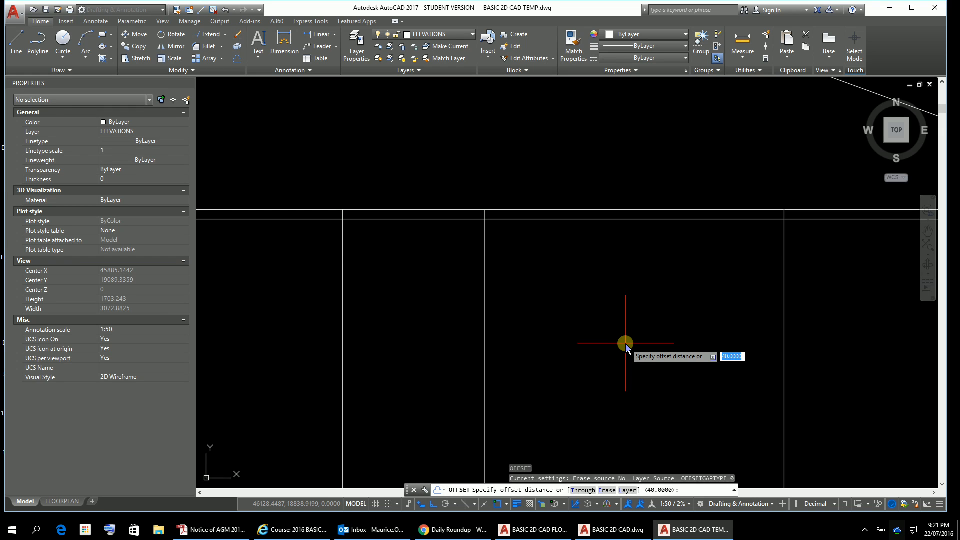
pyautogui.write('12.5')
pyautogui.press('Return')
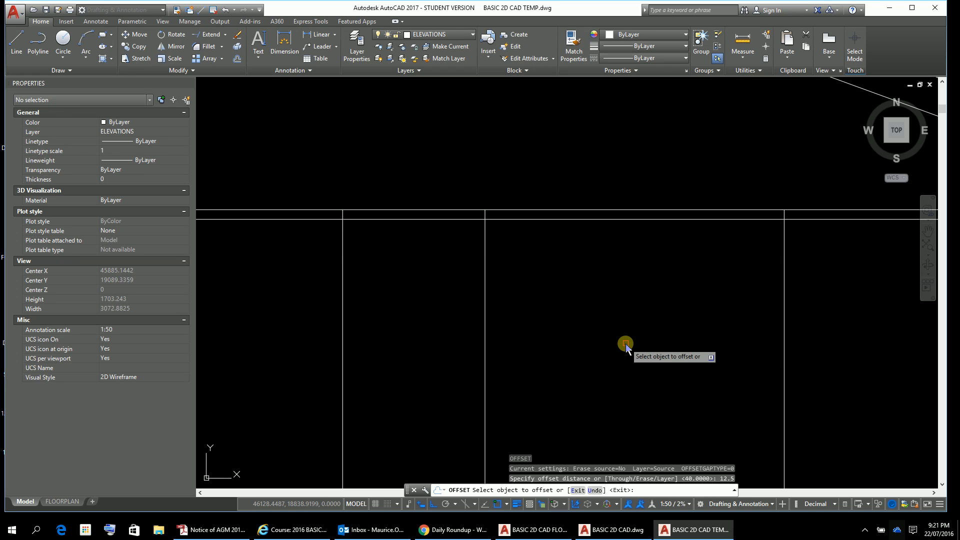
pyautogui.click(616, 221)
pyautogui.click(594, 260)
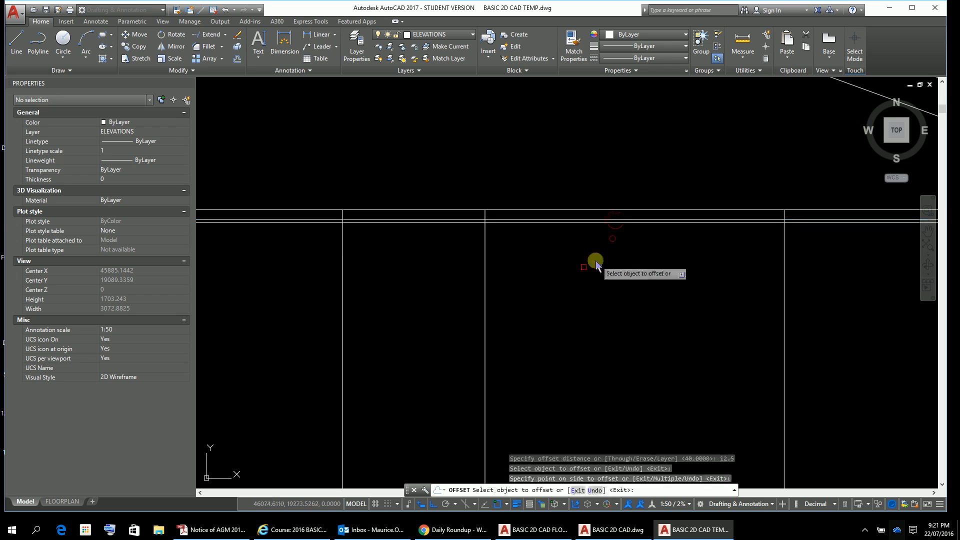
pyautogui.scroll(-4, 408, 265)
pyautogui.moveTo(427, 269); pyautogui.dragTo(651, 259, button='middle')
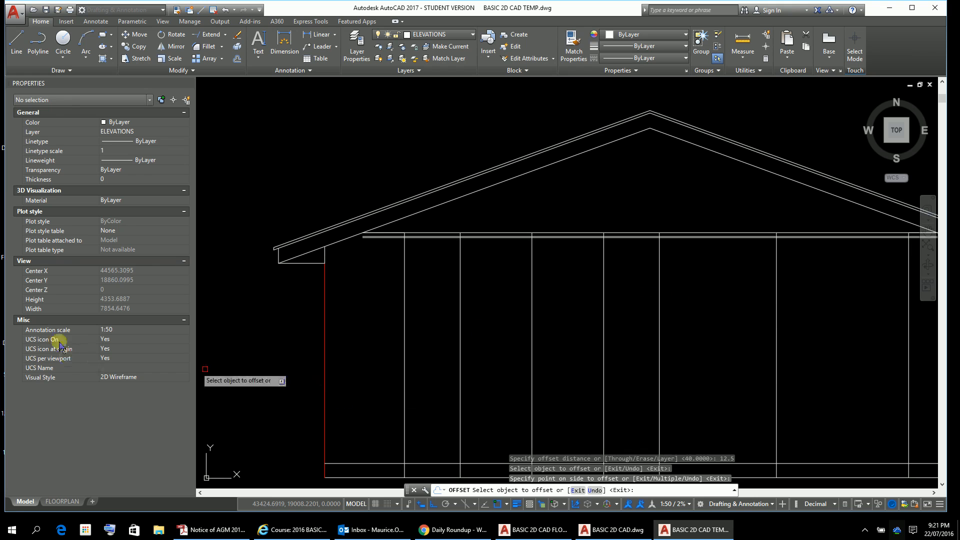
pyautogui.moveTo(296, 285); pyautogui.dragTo(583, 353, button='middle')
pyautogui.scroll(-2, 583, 353)
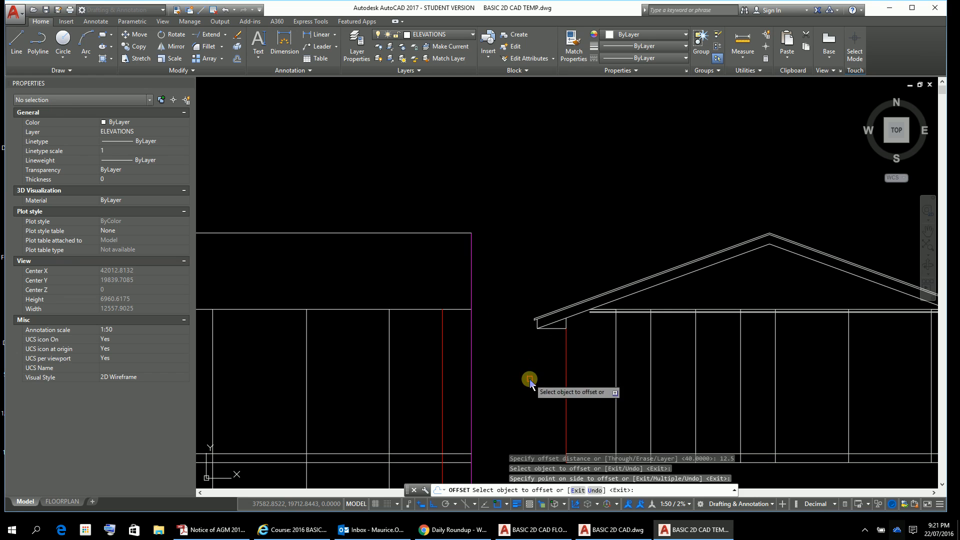
pyautogui.press('Escape')
pyautogui.write('l')
pyautogui.press('Return')
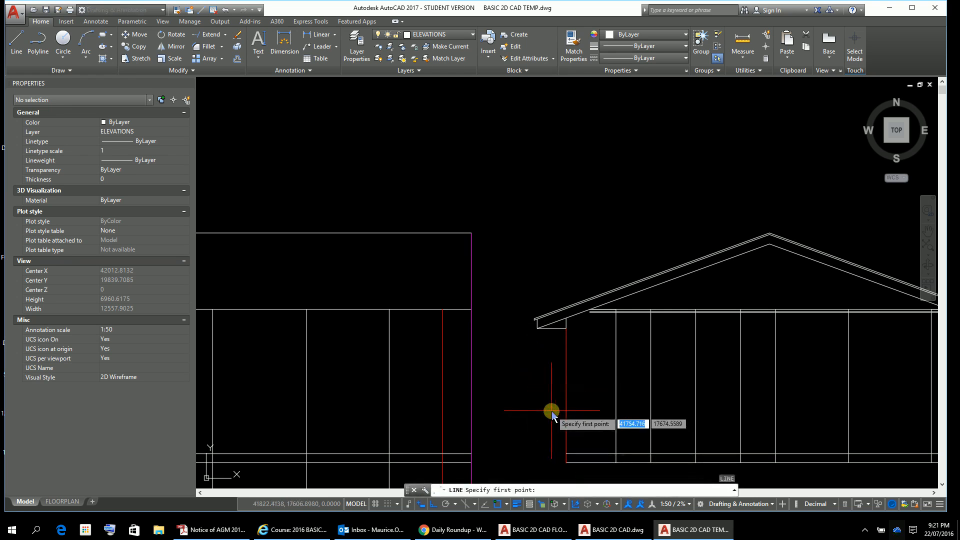
pyautogui.click(472, 310)
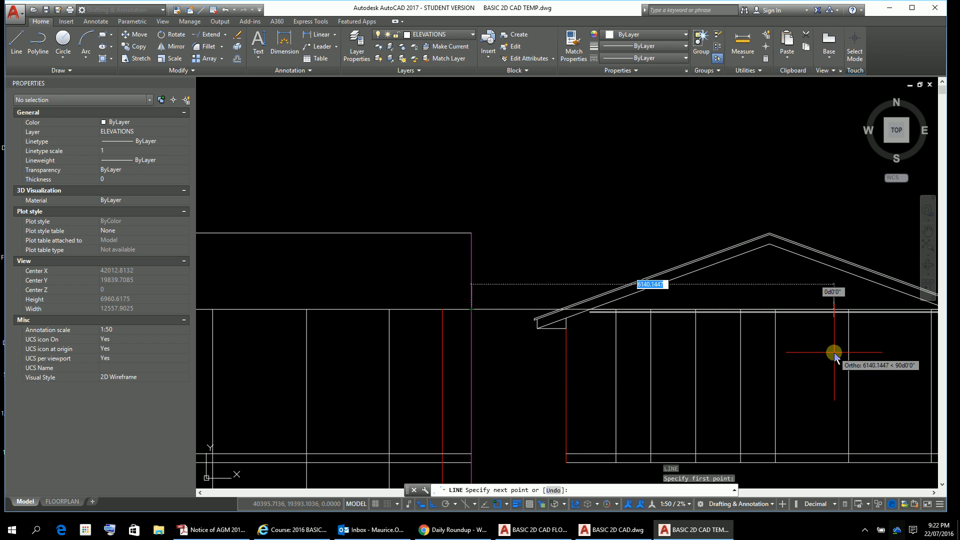
pyautogui.scroll(5, 721, 293)
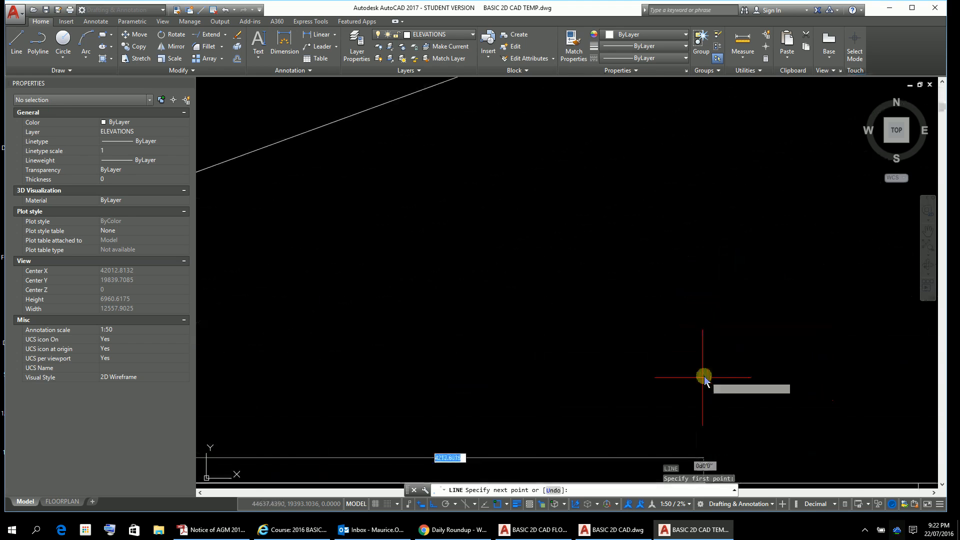
pyautogui.scroll(-1, 706, 379)
pyautogui.scroll(-1, 724, 271)
pyautogui.moveTo(735, 221)
pyautogui.mouseDown(button='middle')
pyautogui.moveTo(783, 164)
pyautogui.moveTo(918, 83)
pyautogui.mouseUp(button='middle')
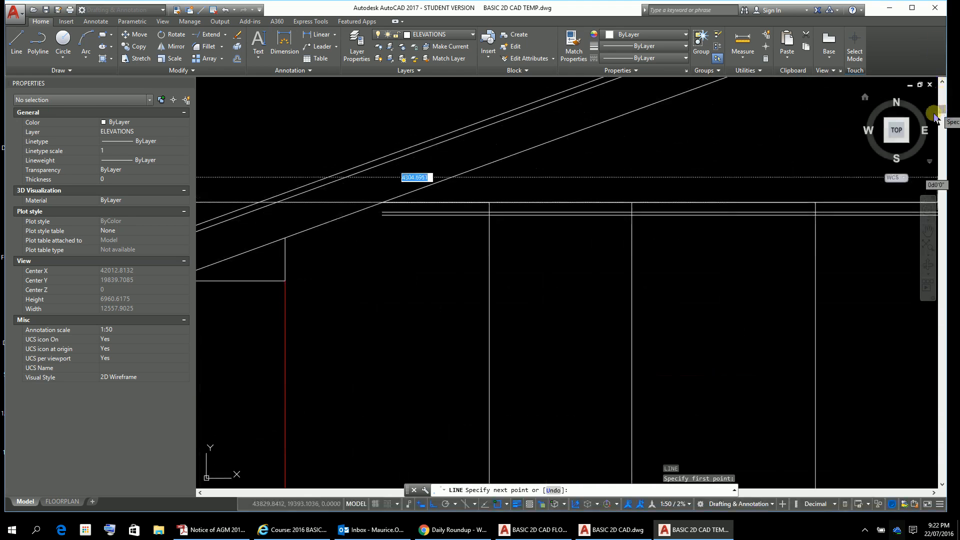
pyautogui.scroll(-3, 468, 161)
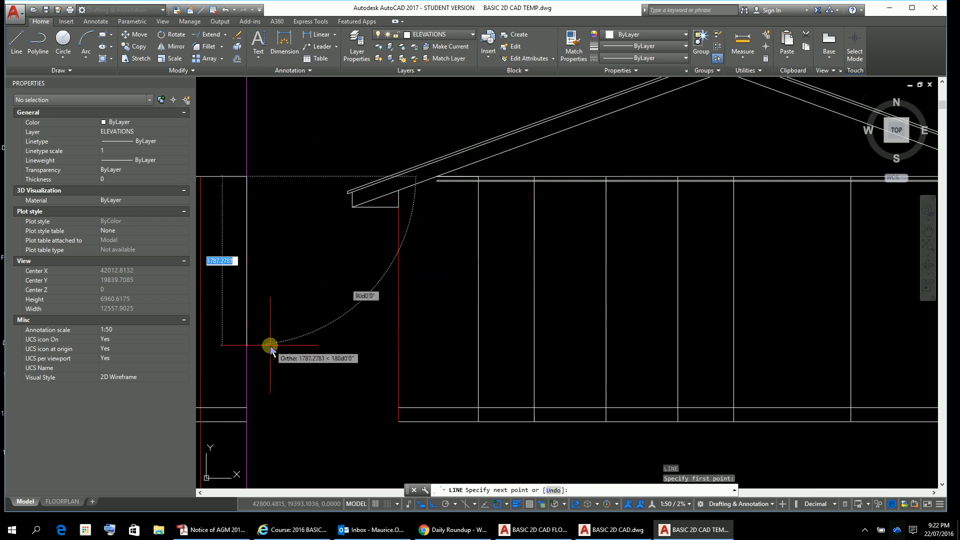
pyautogui.press('Escape')
pyautogui.press('Escape')
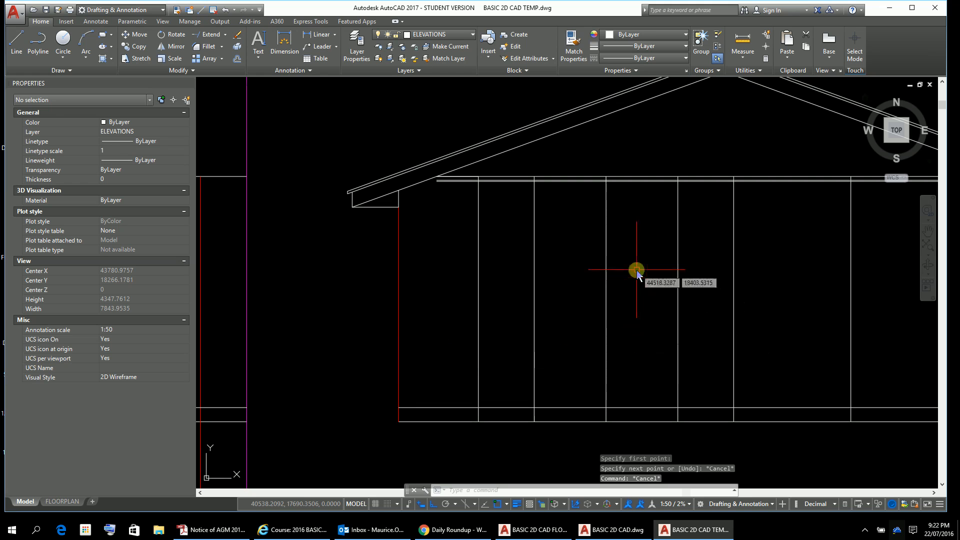
# Offset the lowest of the three ceiling-level horizontal lines on the gable elevation downward by 150
pyautogui.scroll(-2, 645, 264)
pyautogui.moveTo(645, 264); pyautogui.dragTo(620, 280, button='middle')
pyautogui.scroll(4, 583, 337)
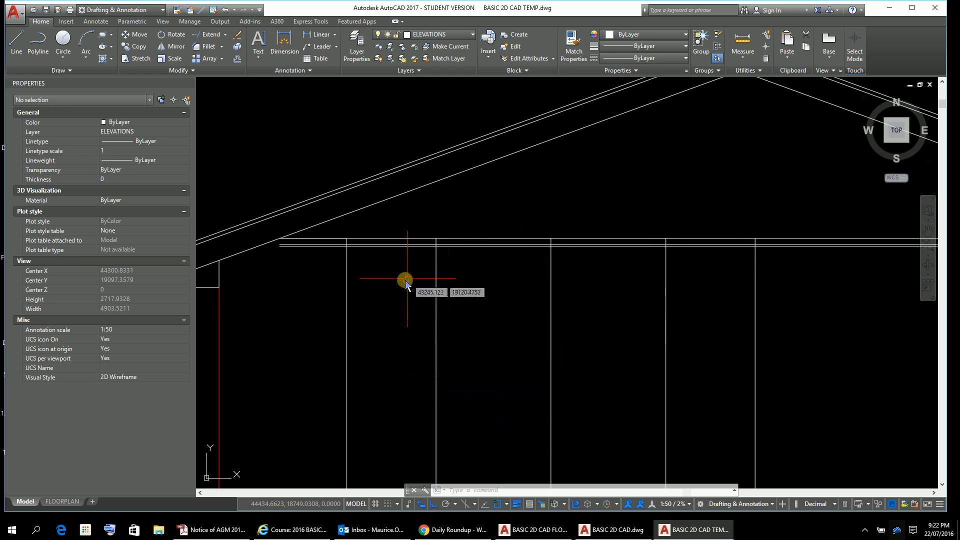
pyautogui.scroll(4, 409, 283)
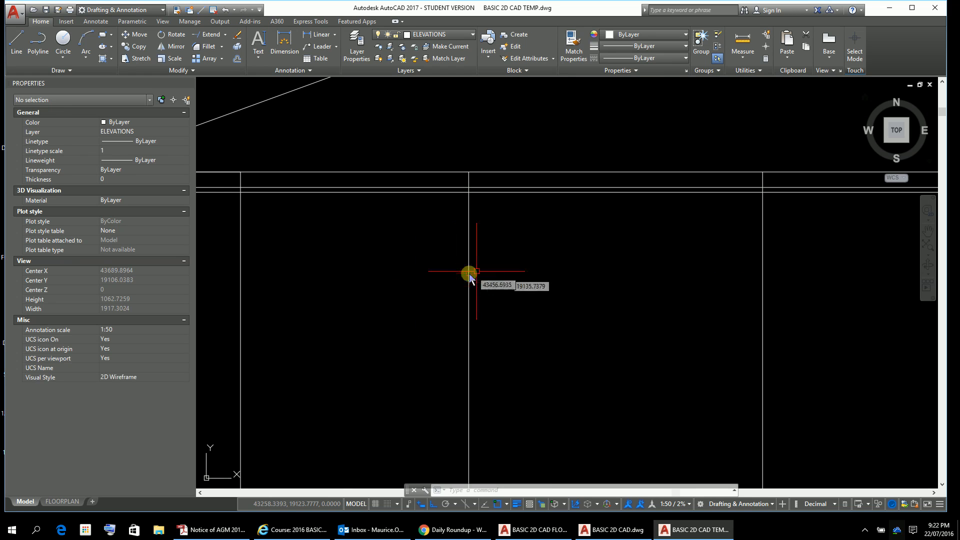
pyautogui.write('o')
pyautogui.press('Return')
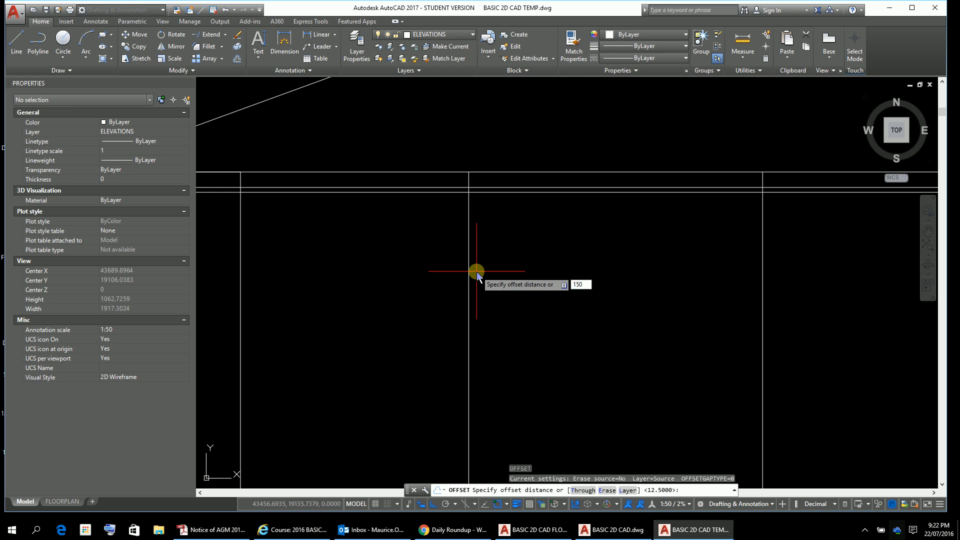
pyautogui.press('Return')
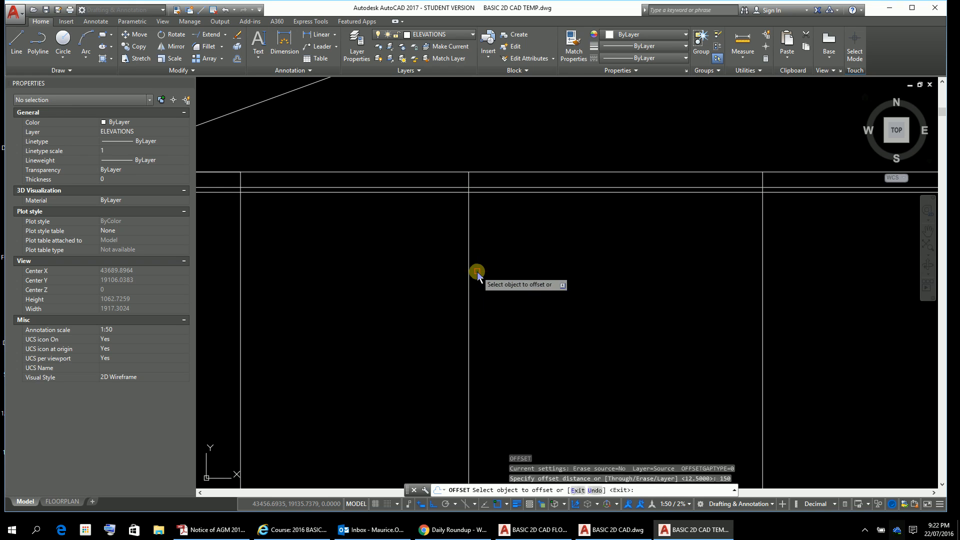
pyautogui.click(449, 191)
pyautogui.click(451, 235)
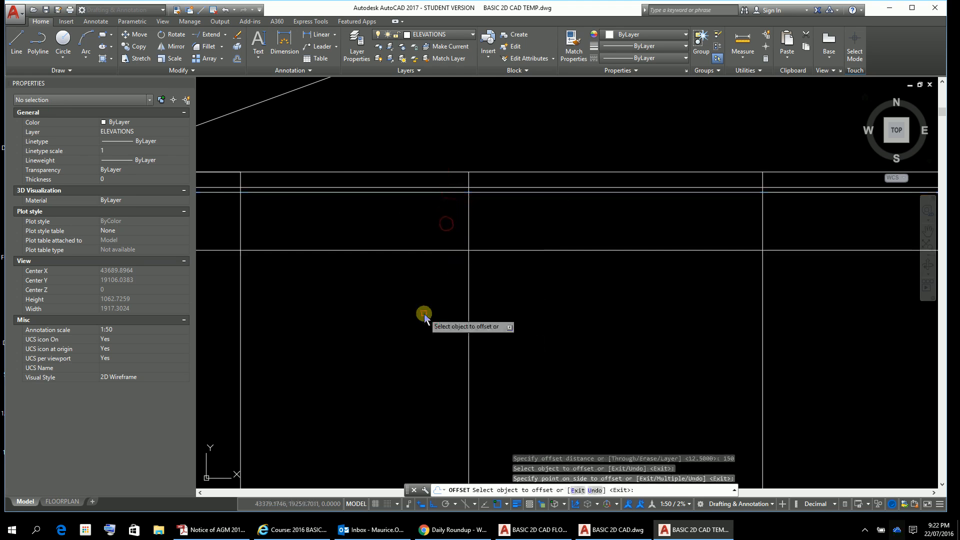
pyautogui.scroll(-5, 465, 314)
pyautogui.moveTo(490, 330); pyautogui.dragTo(440, 304, button='middle')
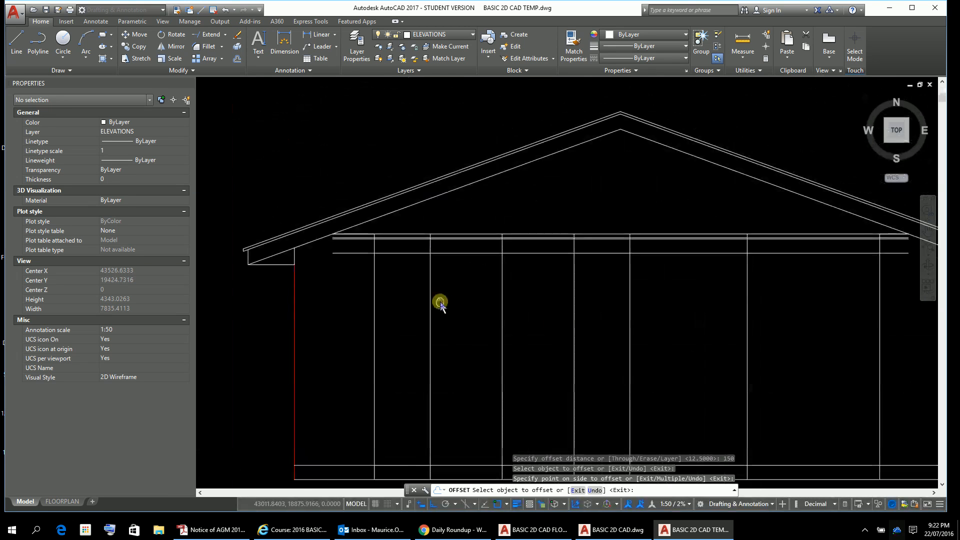
pyautogui.scroll(2, 440, 304)
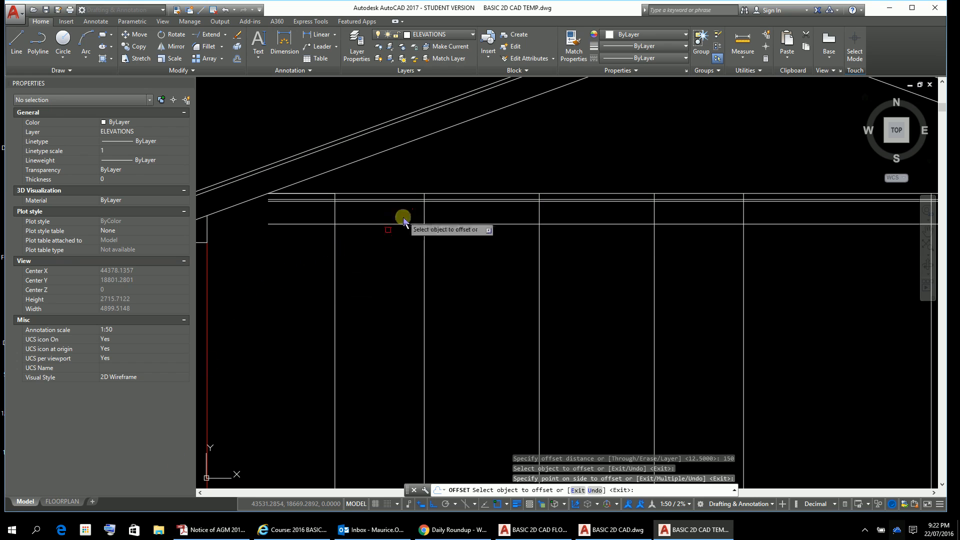
pyautogui.scroll(-2, 400, 245)
pyautogui.scroll(4, 415, 246)
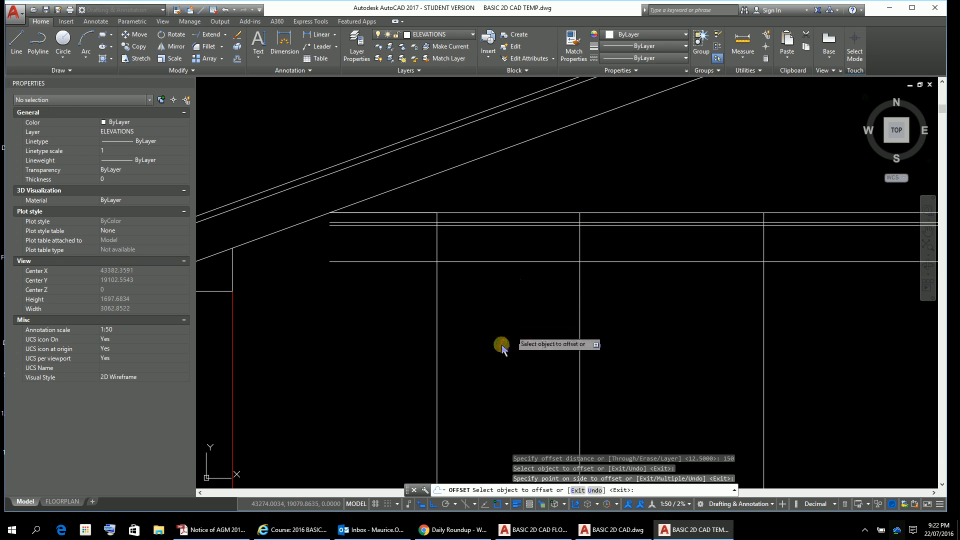
pyautogui.press('Escape')
pyautogui.press('Escape')
pyautogui.press('Escape')
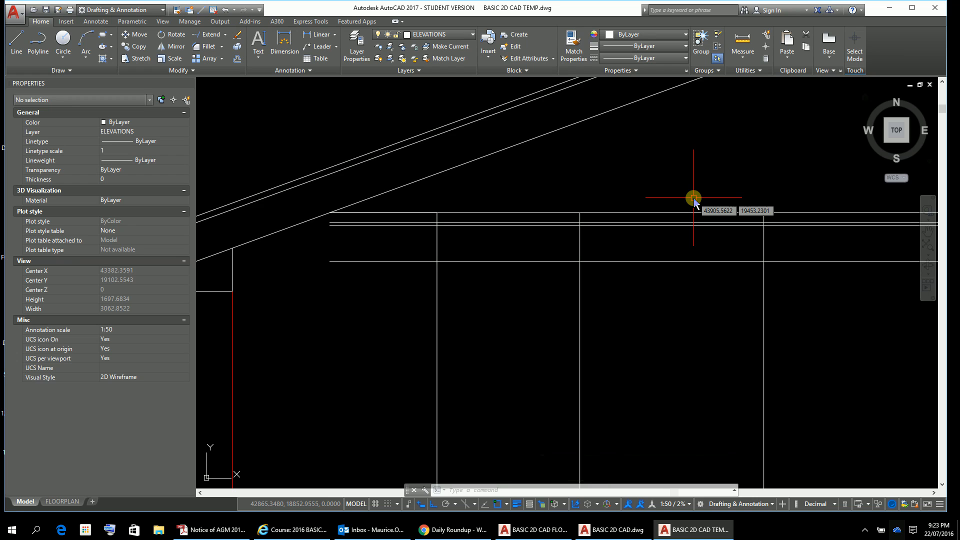
pyautogui.scroll(2, 694, 198)
pyautogui.click(682, 194)
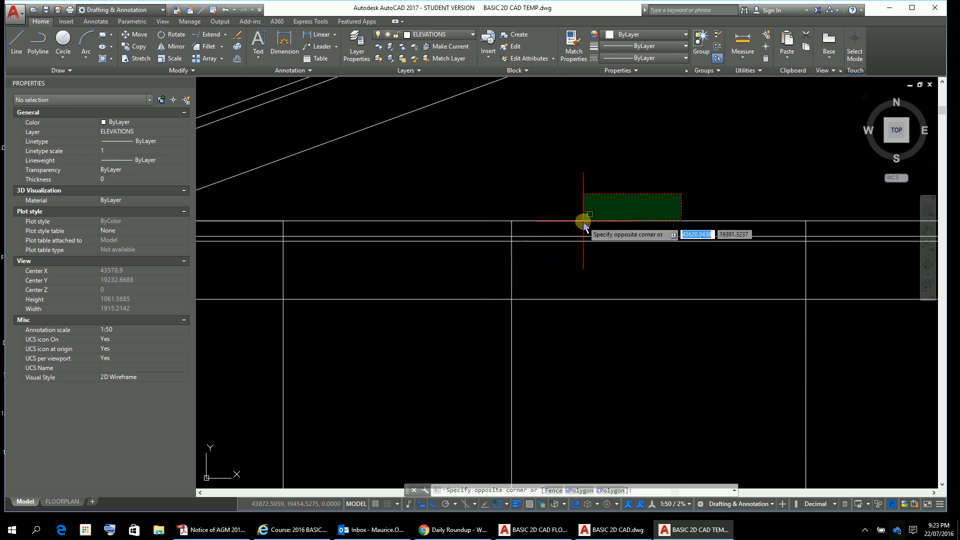
pyautogui.press('Escape')
pyautogui.press('Escape')
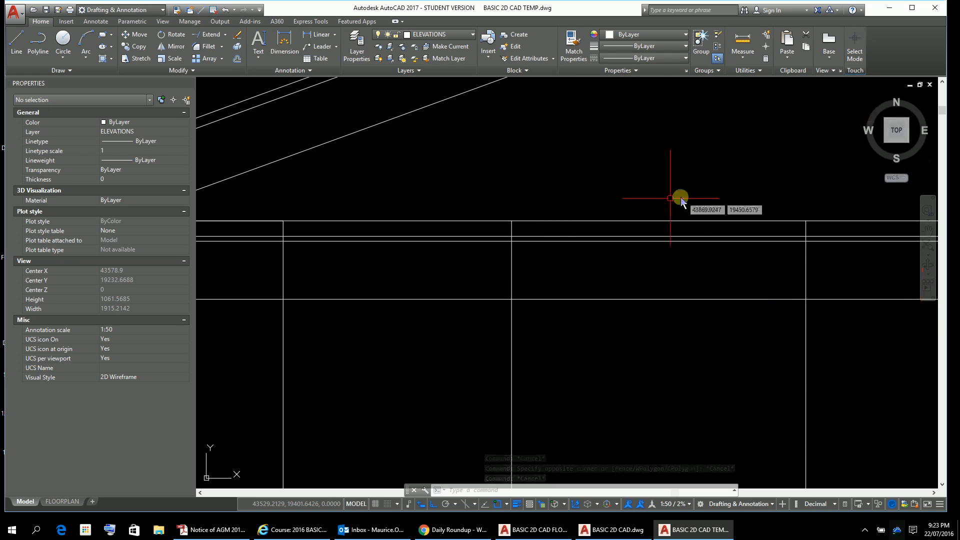
# Move the upper two of the long ceiling-level horizontal lines under the gable to the TRASH layer
pyautogui.click(568, 196)
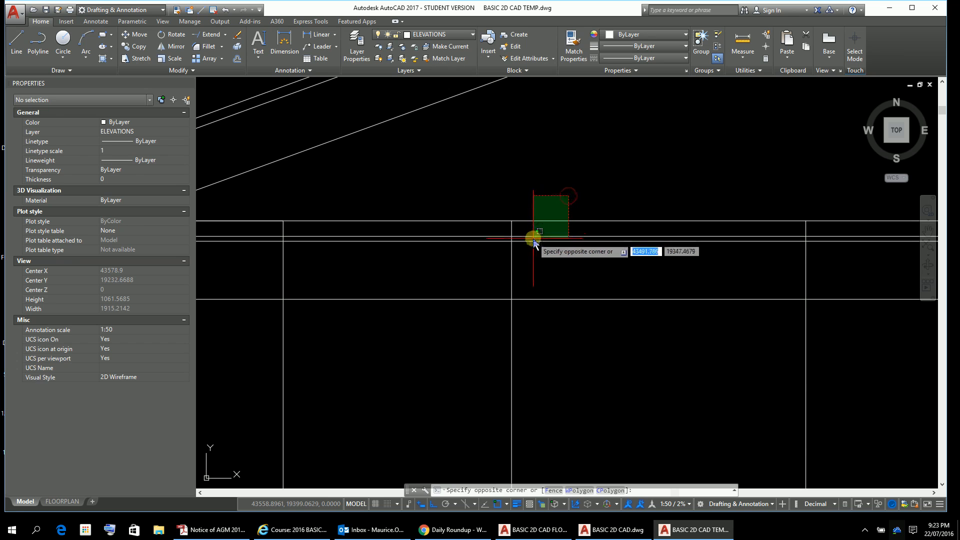
pyautogui.click(534, 240)
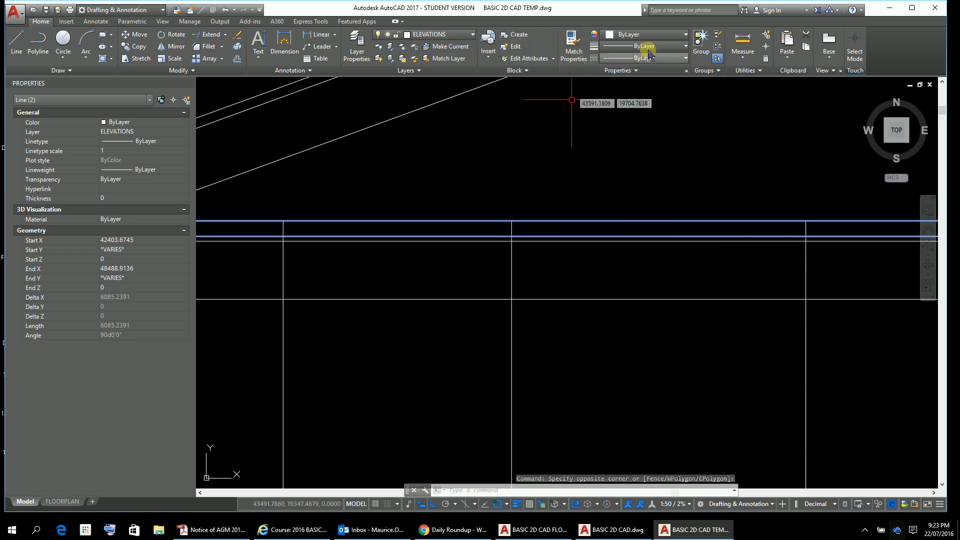
pyautogui.click(473, 34)
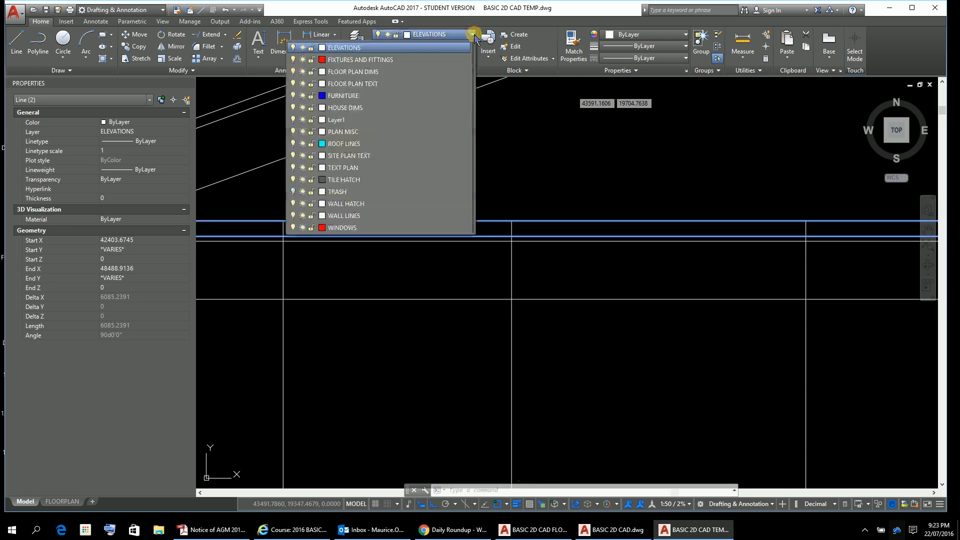
pyautogui.click(472, 131)
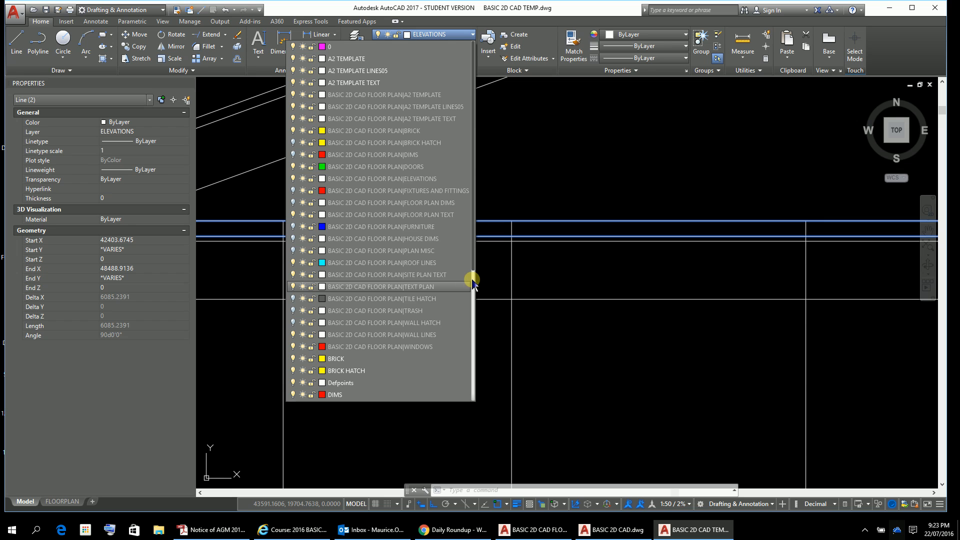
pyautogui.click(473, 281)
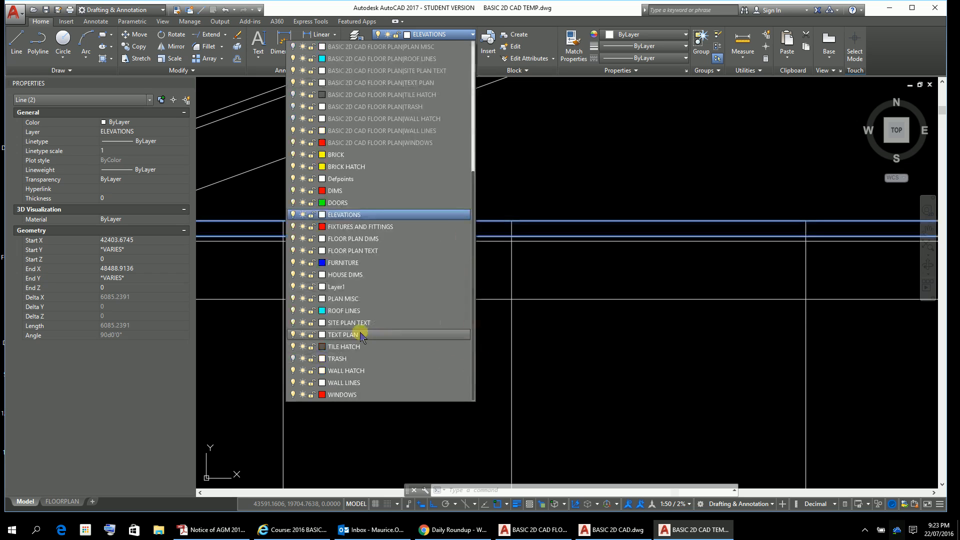
pyautogui.click(345, 359)
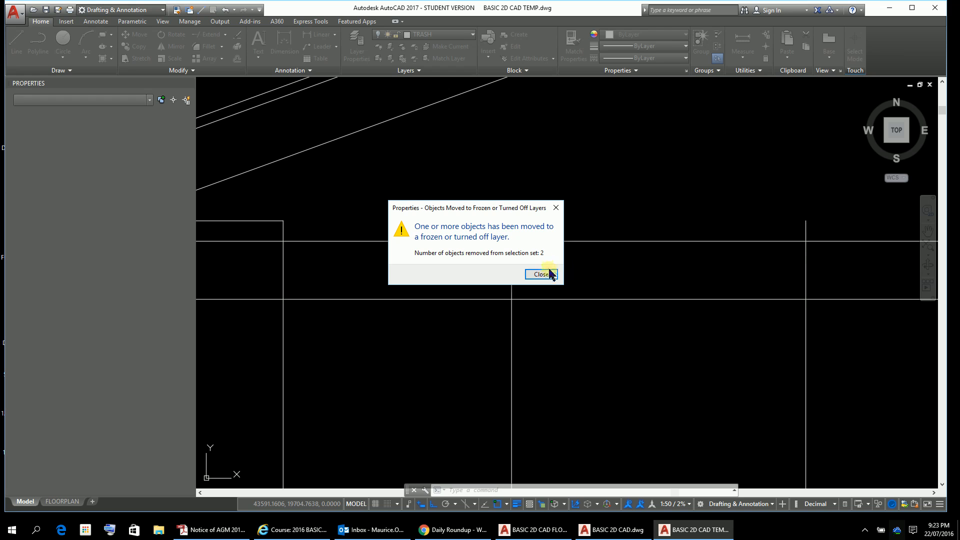
pyautogui.click(542, 275)
# Move the short ceiling-level line between the gable's left roof slope and the first vertical line to the TRASH layer
pyautogui.scroll(-2, 583, 275)
pyautogui.scroll(4, 643, 364)
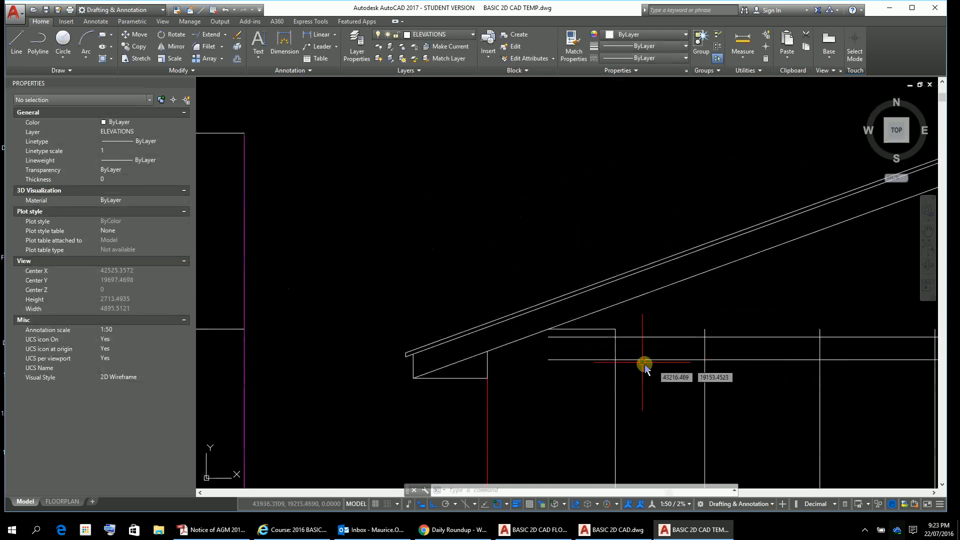
pyautogui.click(550, 169)
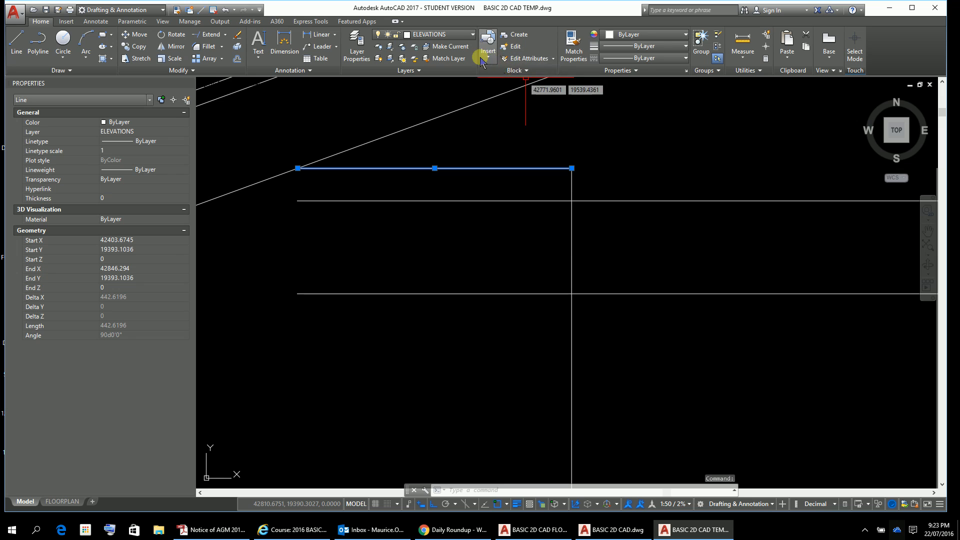
pyautogui.click(472, 34)
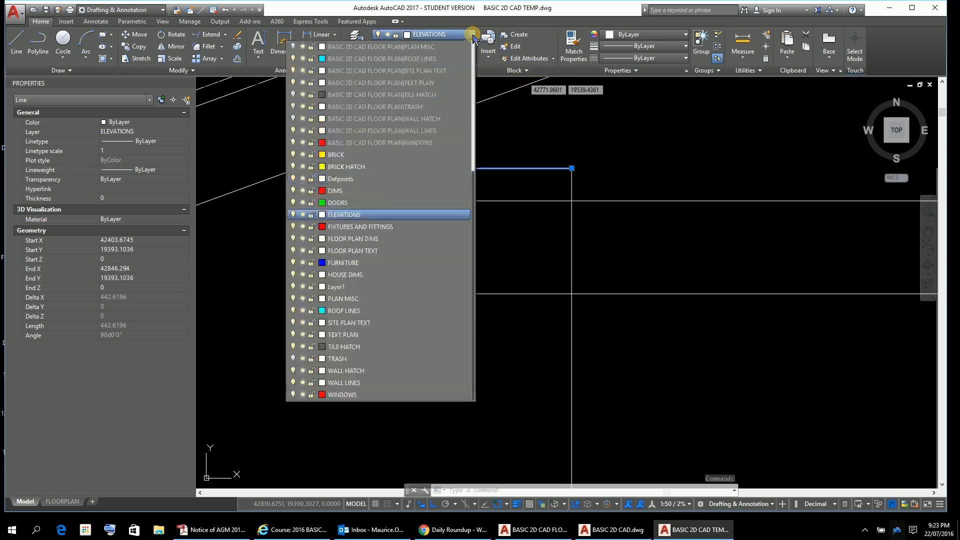
pyautogui.click(338, 357)
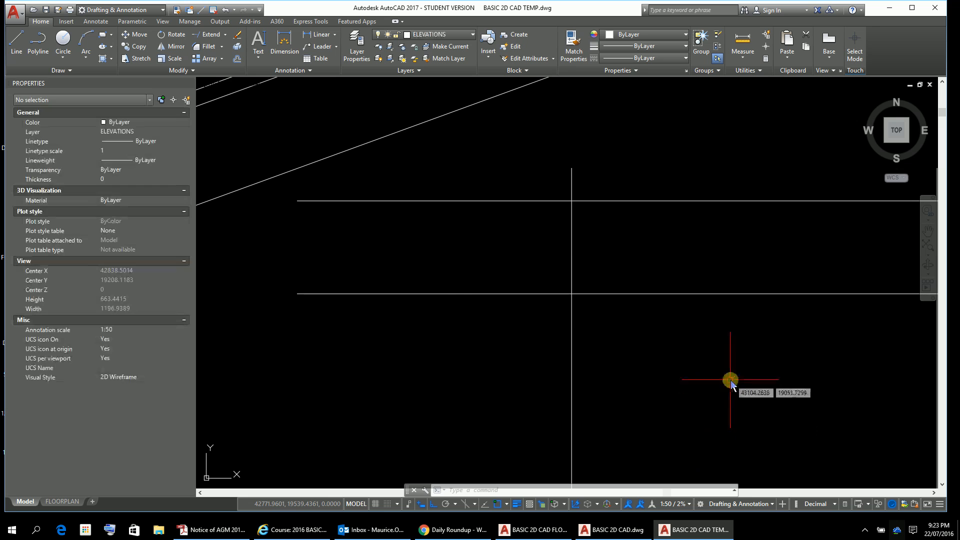
# Trim both horizontal lines outside the first vertical line, plus the first two verticals' stubs above the upper horizontal
pyautogui.scroll(-5, 710, 381)
pyautogui.moveTo(718, 375); pyautogui.dragTo(476, 326, button='middle')
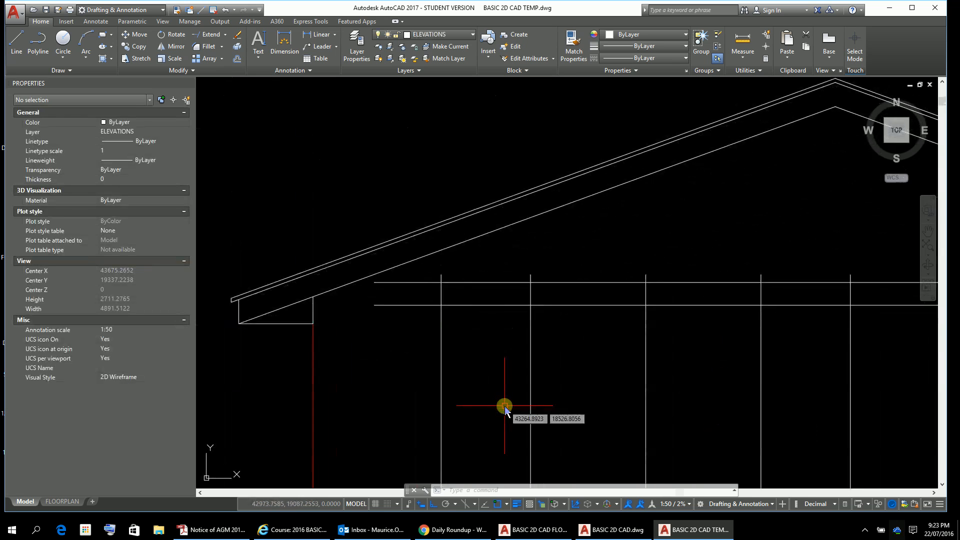
pyautogui.write('tr')
pyautogui.press('Return')
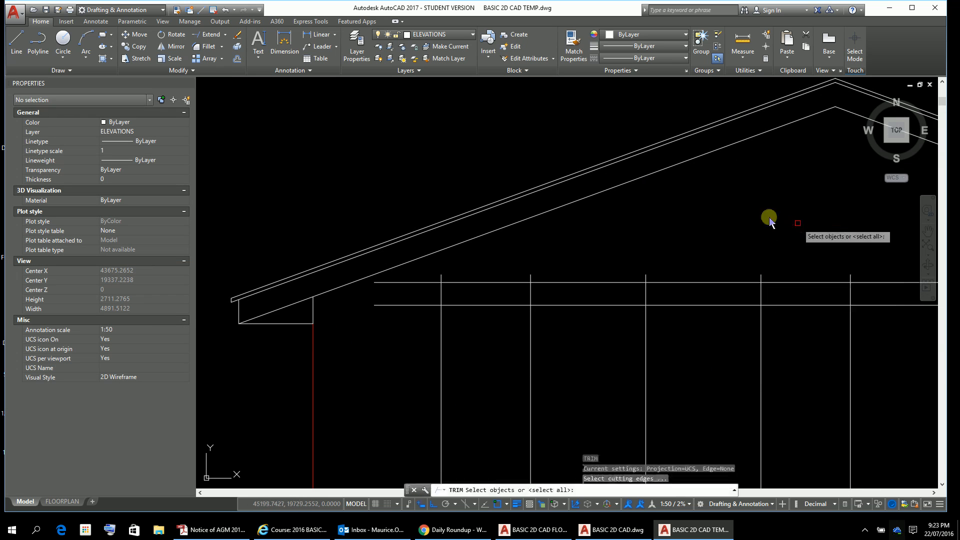
pyautogui.press('Return')
pyautogui.click(422, 273)
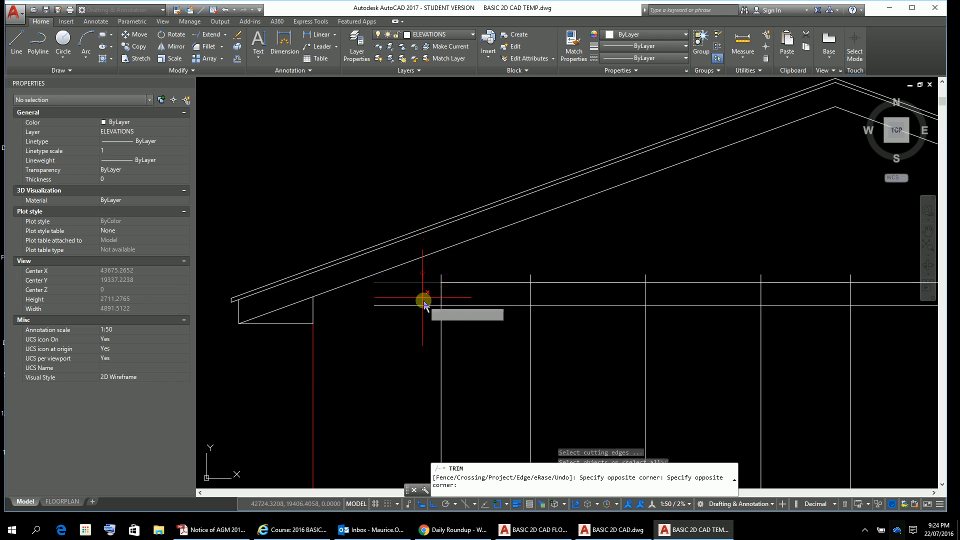
pyautogui.click(419, 332)
pyautogui.click(594, 272)
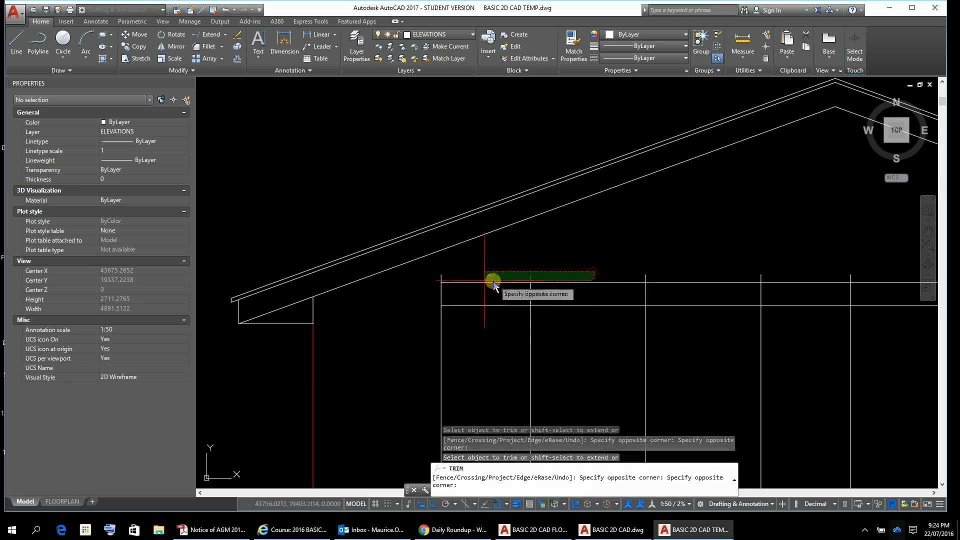
pyautogui.click(445, 278)
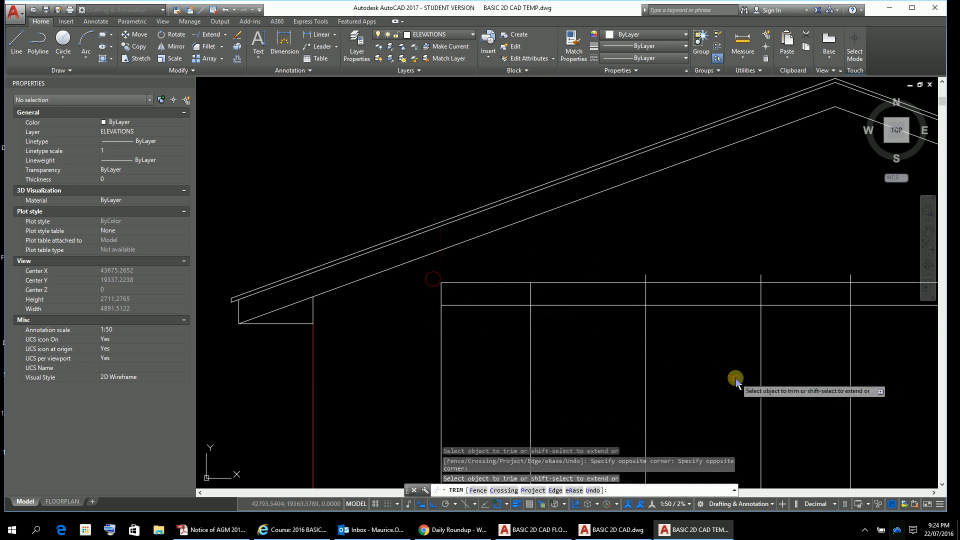
# Trim the stubs of the third, fourth and fifth vertical lines that project above the upper horizontal line
pyautogui.scroll(-2, 702, 369)
pyautogui.moveTo(701, 369); pyautogui.dragTo(435, 369, button='middle')
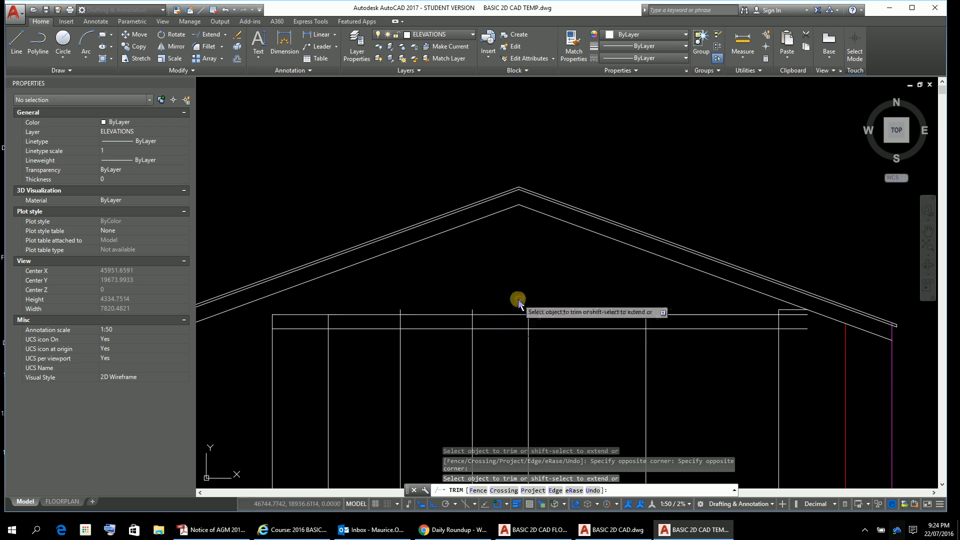
pyautogui.click(492, 300)
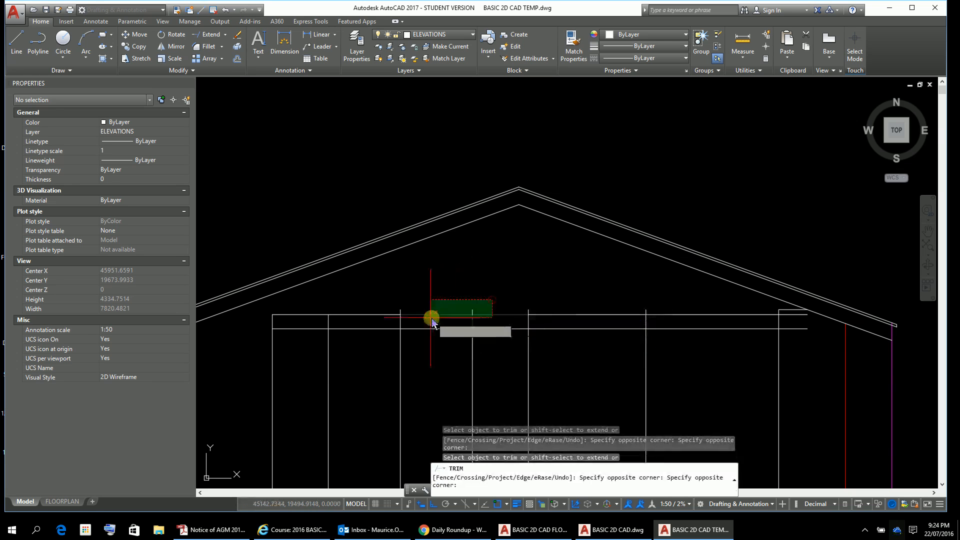
pyautogui.click(381, 314)
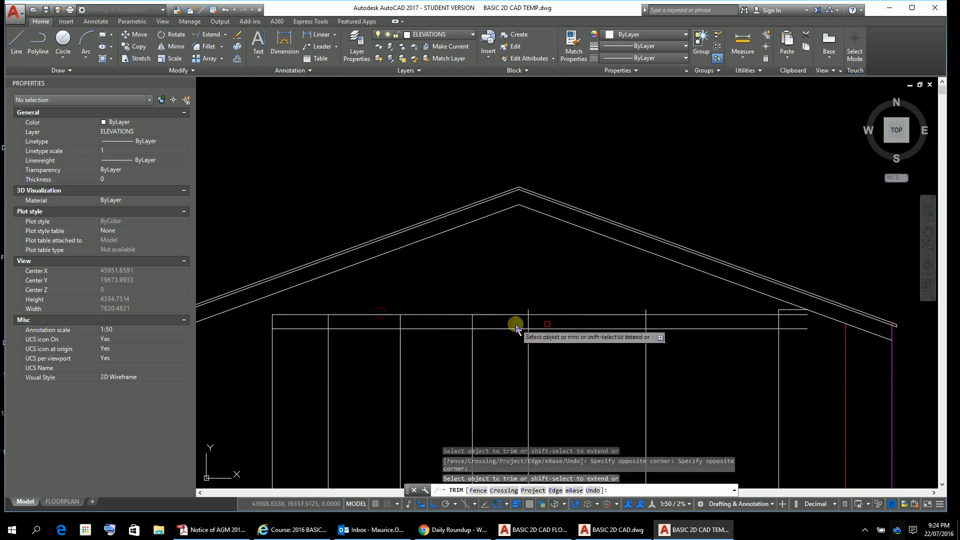
pyautogui.click(547, 300)
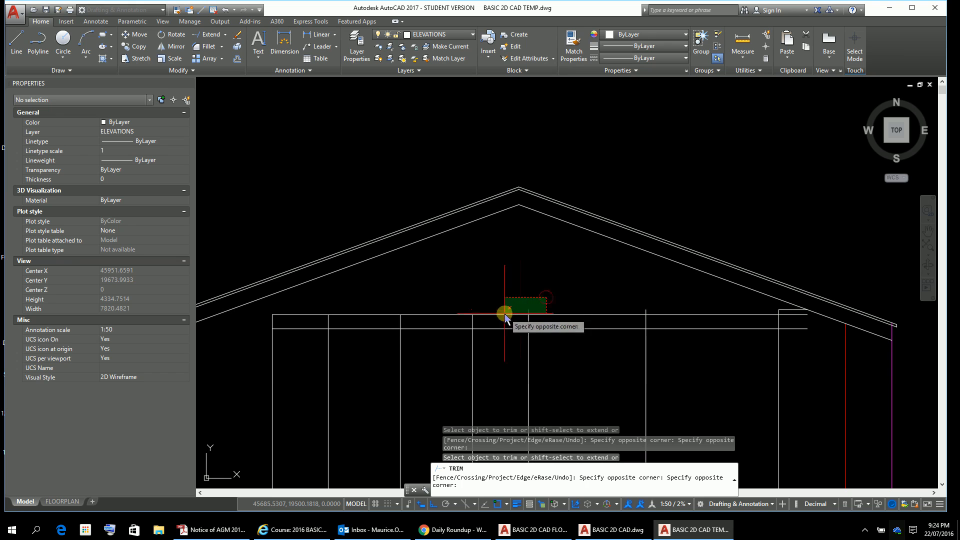
pyautogui.click(500, 310)
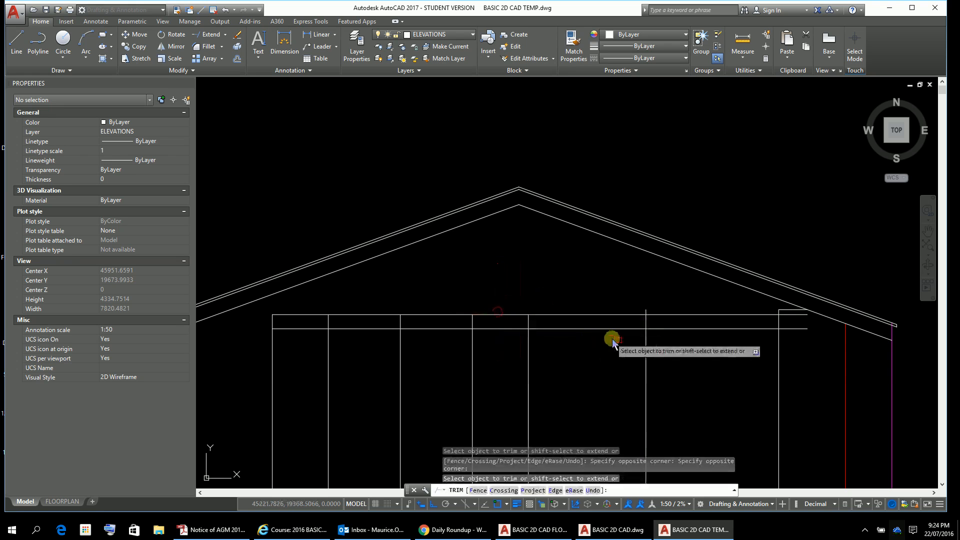
# Trim both horizontal lines between the fifth and sixth vertical lines, and the sixth vertical's stub above the upper horizontal
pyautogui.click(569, 263)
pyautogui.click(568, 396)
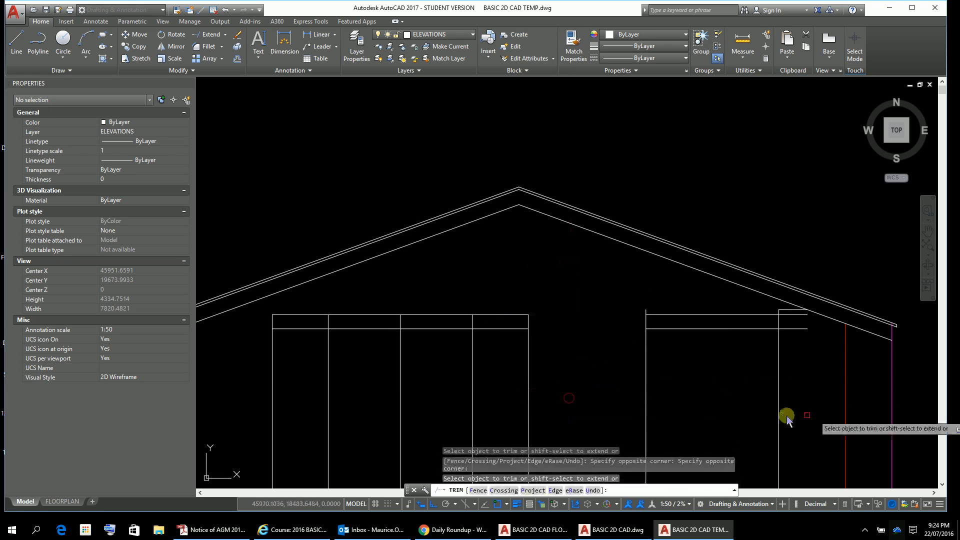
pyautogui.scroll(6, 650, 320)
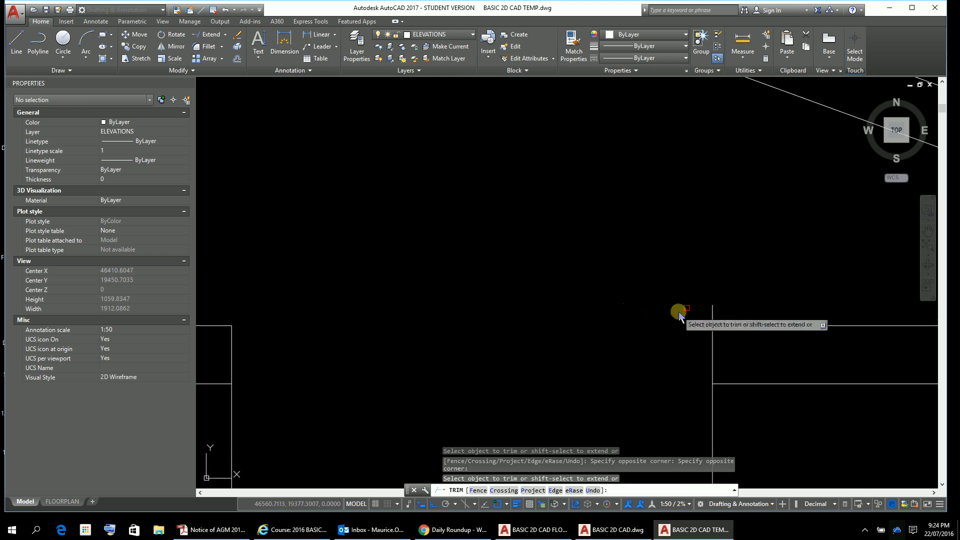
pyautogui.click(751, 283)
pyautogui.click(681, 316)
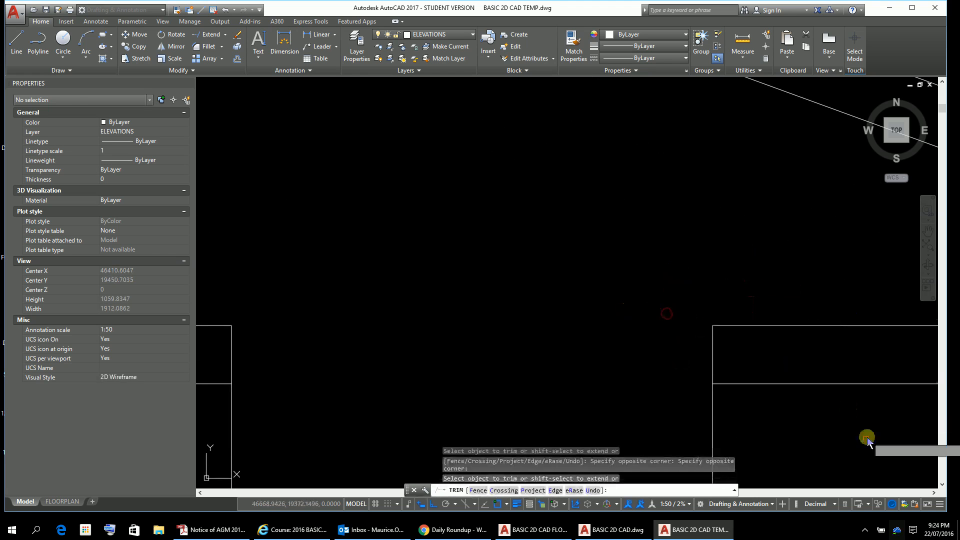
# Trim the seventh vertical's stub above the upper horizontal and erase the leftover short ceiling-level line beside the right roof slope
pyautogui.scroll(-4, 839, 438)
pyautogui.scroll(2, 440, 350)
pyautogui.scroll(2, 594, 335)
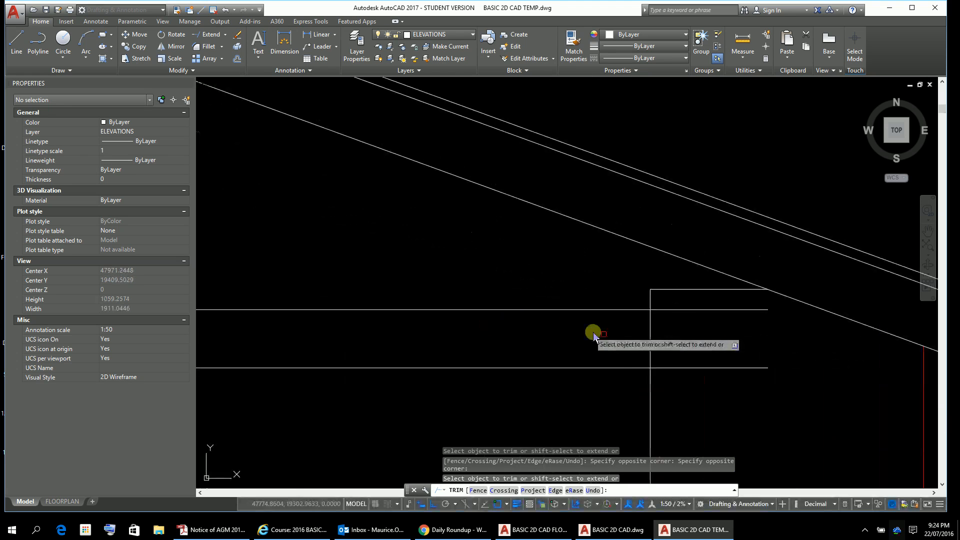
pyautogui.click(624, 303)
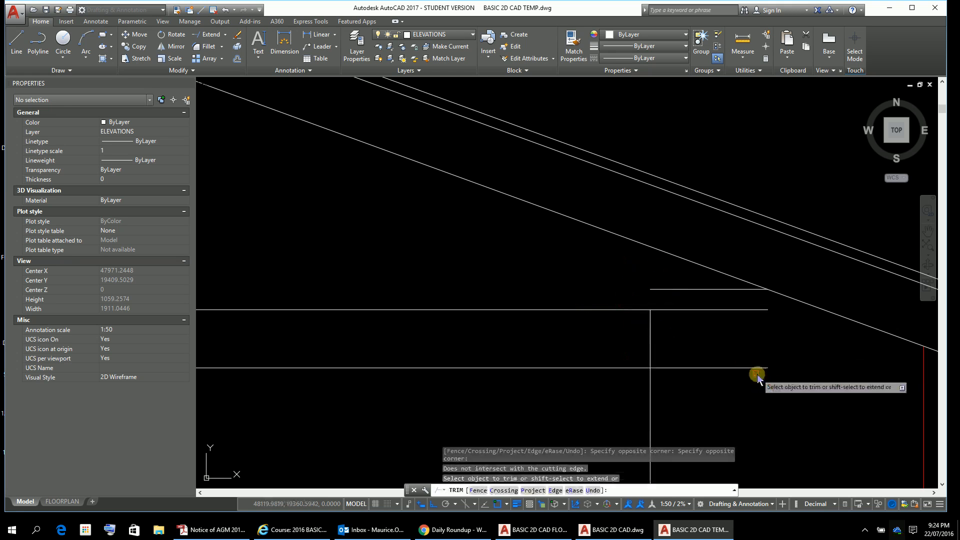
pyautogui.press('Escape')
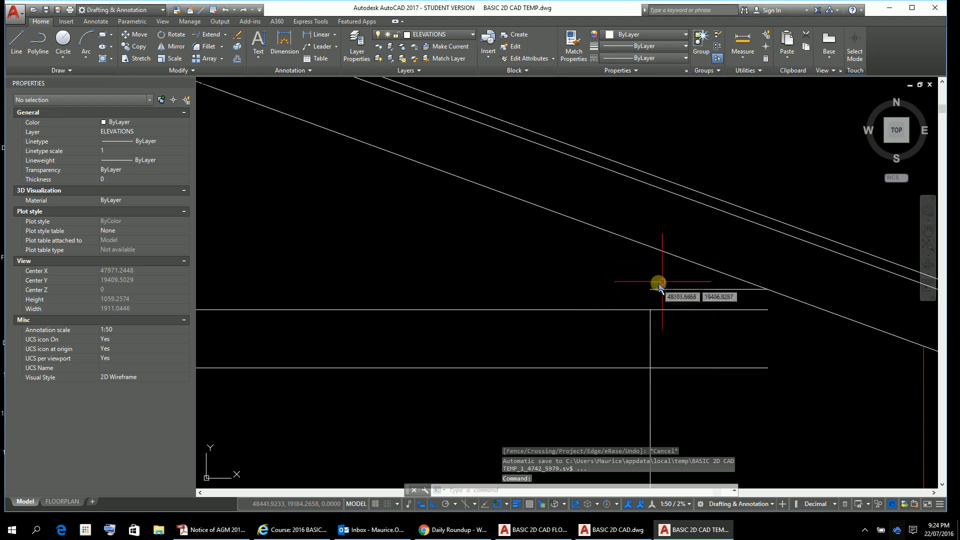
pyautogui.click(689, 289)
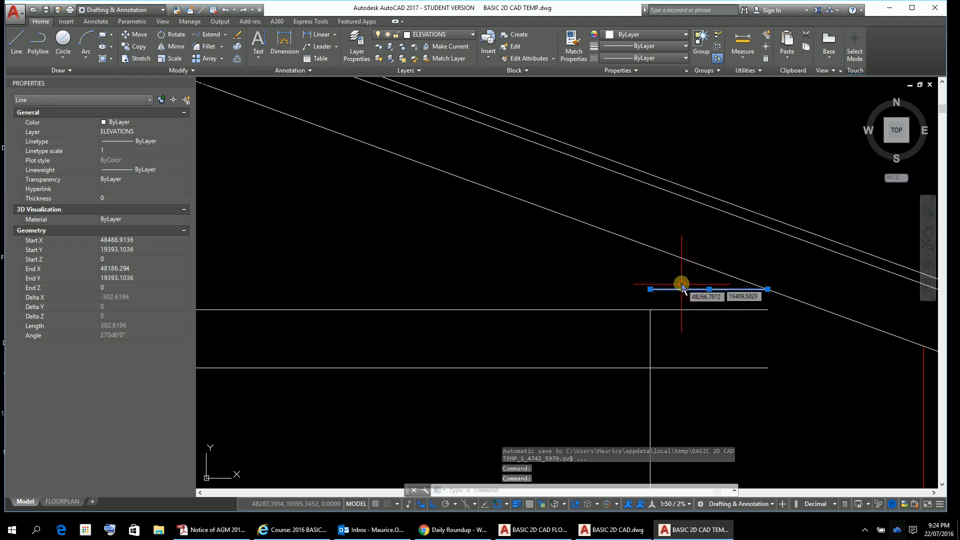
pyautogui.press('Delete')
pyautogui.click(715, 303)
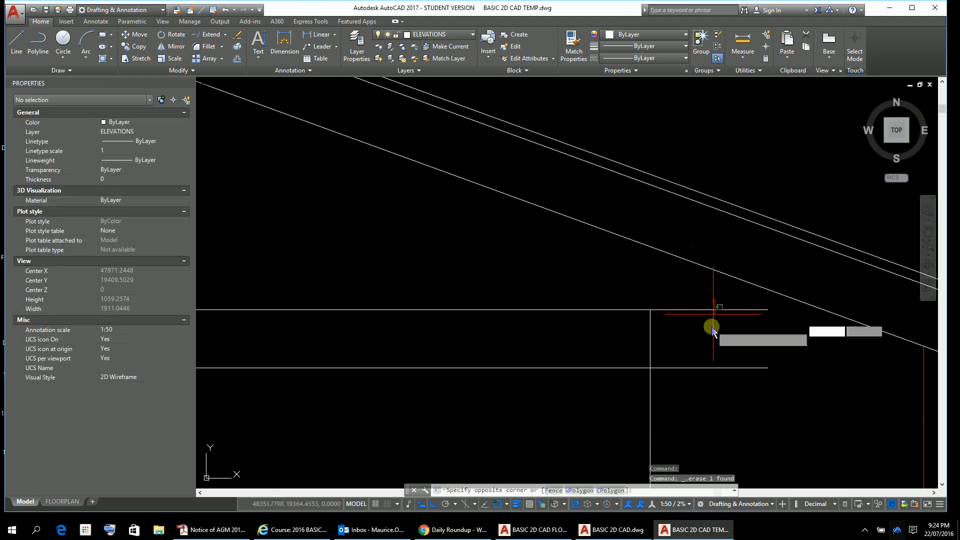
pyautogui.click(681, 409)
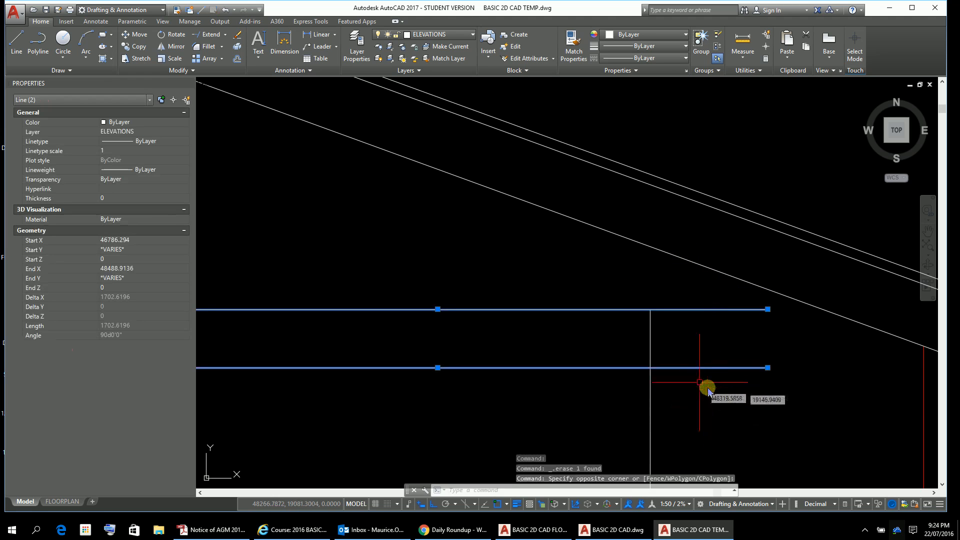
pyautogui.press('Escape')
pyautogui.press('Escape')
pyautogui.press('Escape')
# Trim both horizontal head lines where they run past the seventh vertical line towards the right roof slope
pyautogui.write('tr')
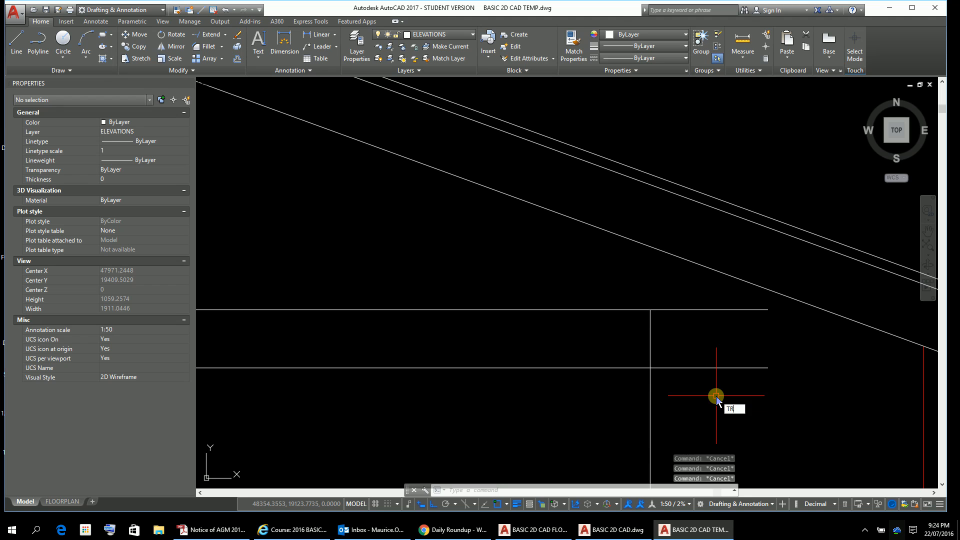
pyautogui.press('Return')
pyautogui.press('Return')
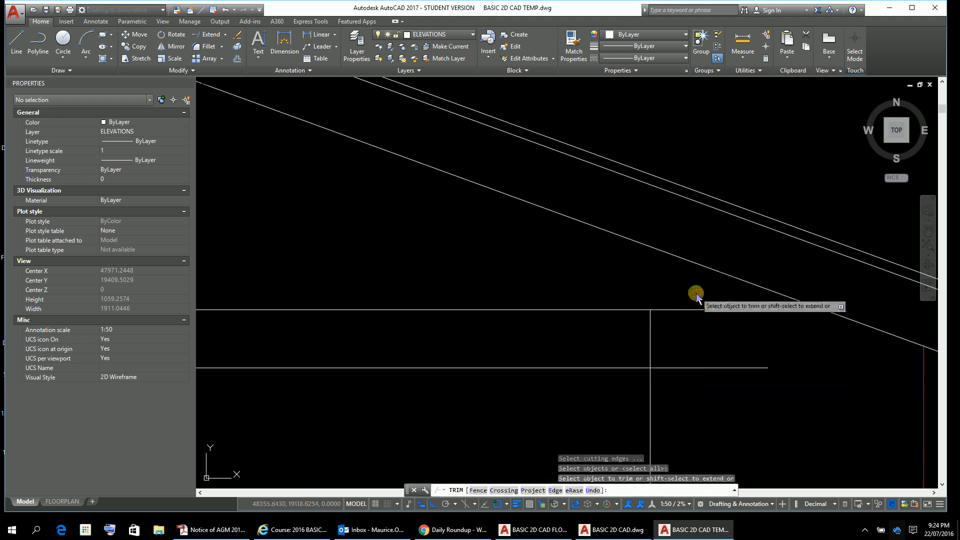
pyautogui.click(702, 291)
pyautogui.click(681, 397)
pyautogui.scroll(-8, 650, 356)
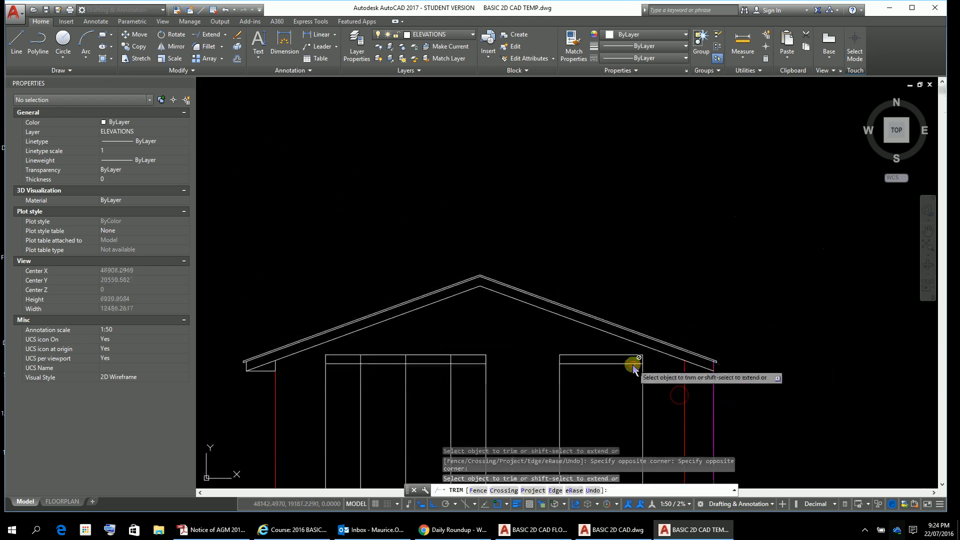
pyautogui.moveTo(632, 368); pyautogui.dragTo(621, 253, button='middle')
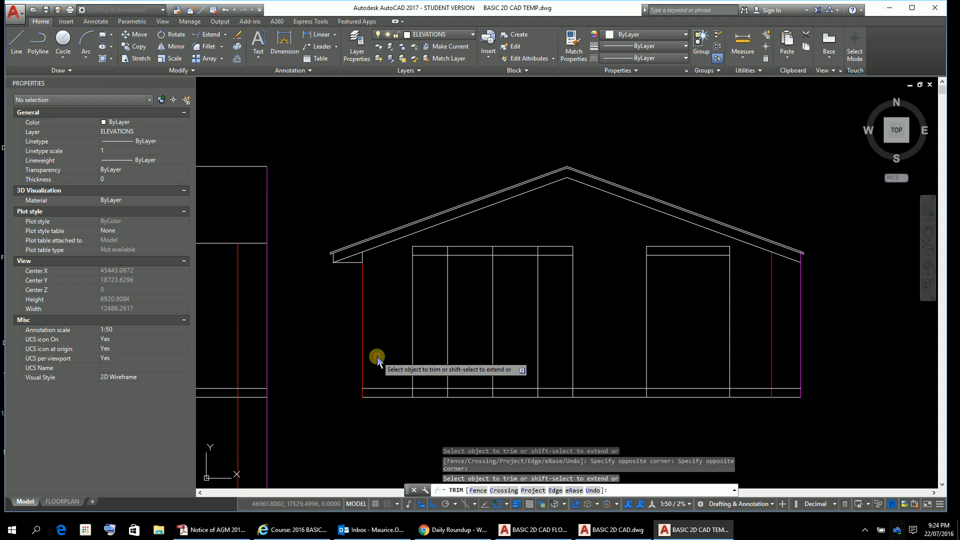
pyautogui.press('Escape')
pyautogui.press('Escape')
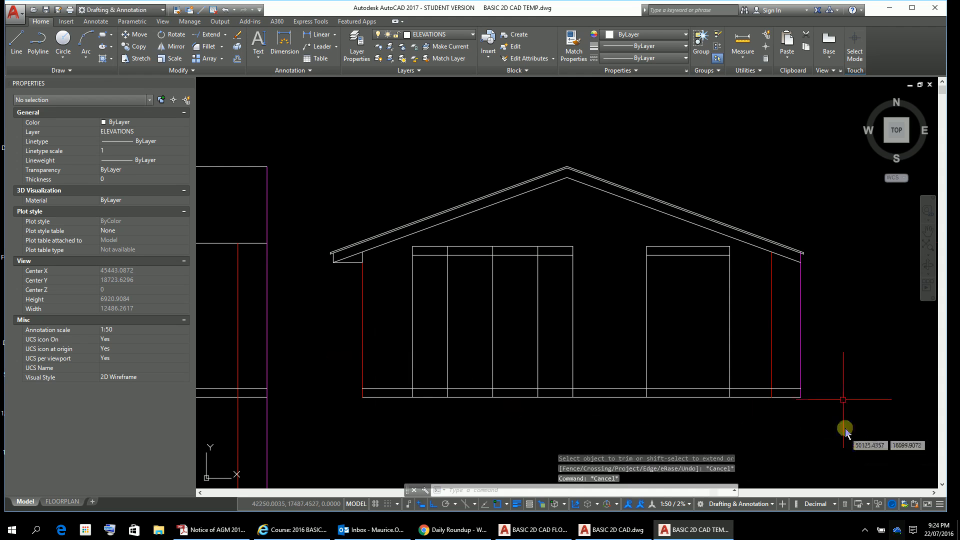
pyautogui.click(834, 140)
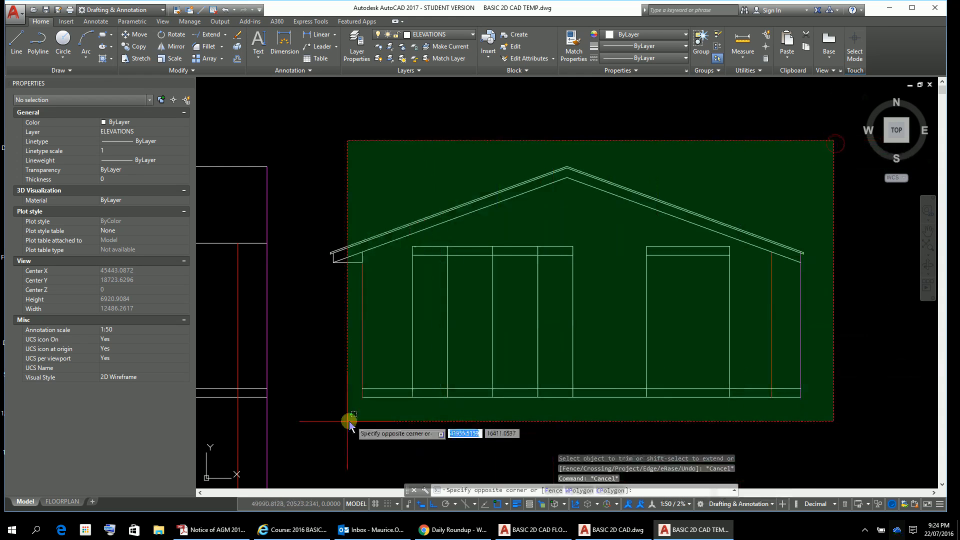
pyautogui.click(323, 414)
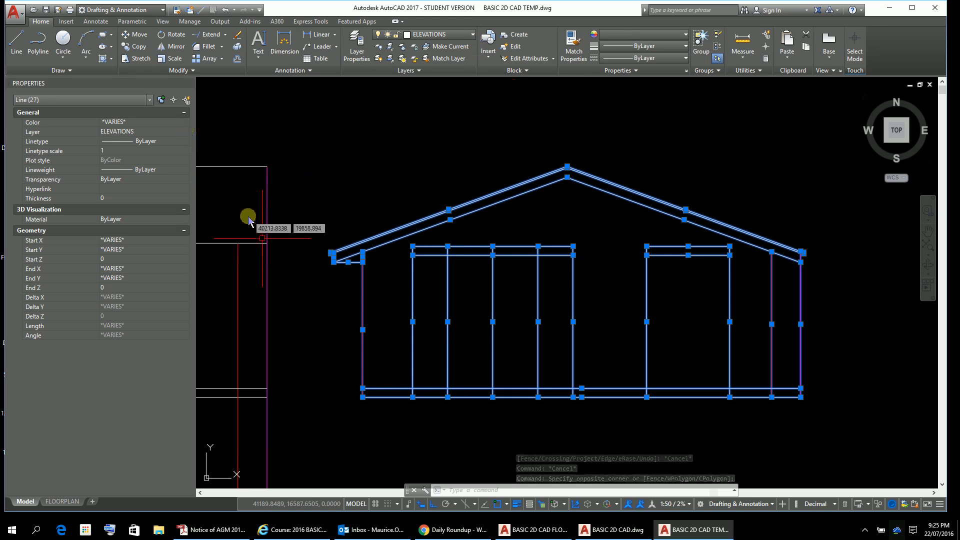
pyautogui.press('Escape')
pyautogui.press('Escape')
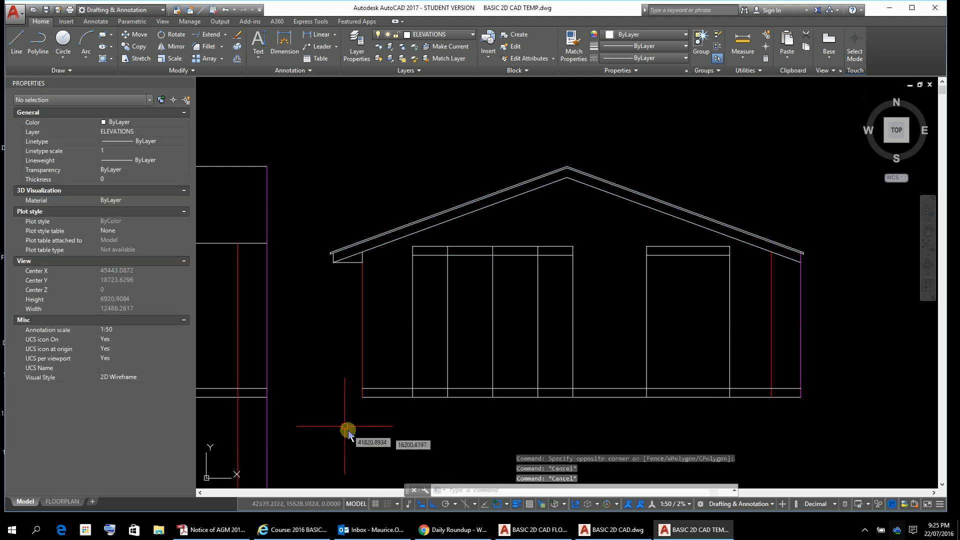
# Set the colour of all lines in the gable-end elevation to ByLayer
pyautogui.click(825, 163)
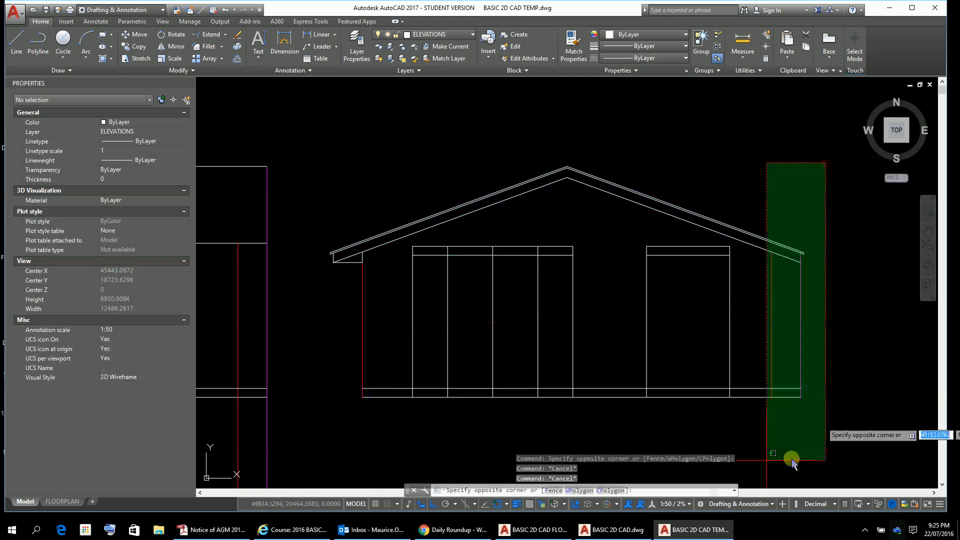
pyautogui.click(325, 413)
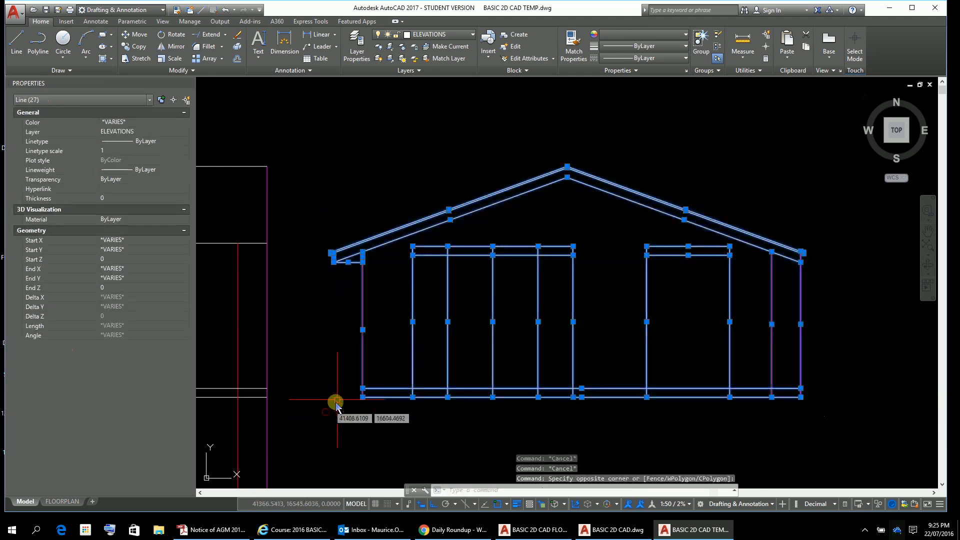
pyautogui.click(684, 38)
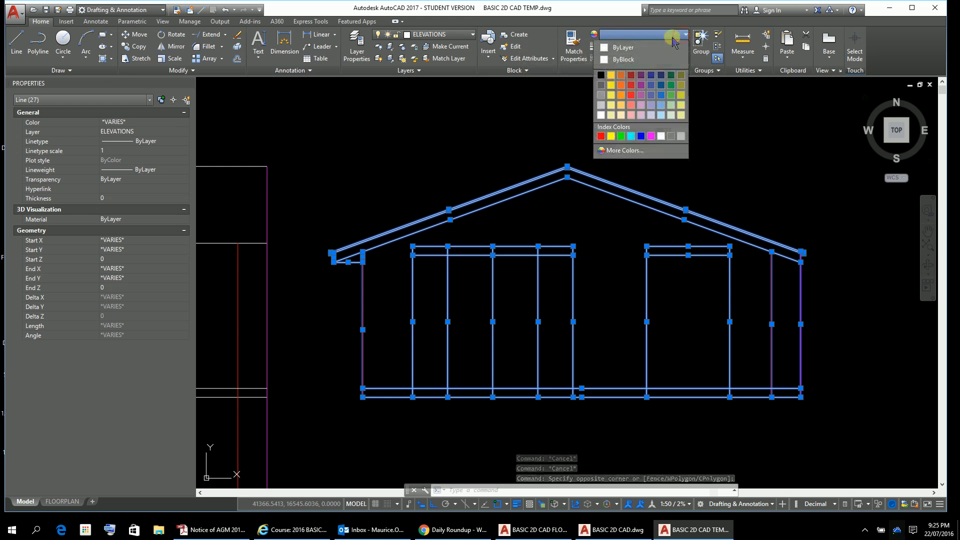
pyautogui.click(631, 49)
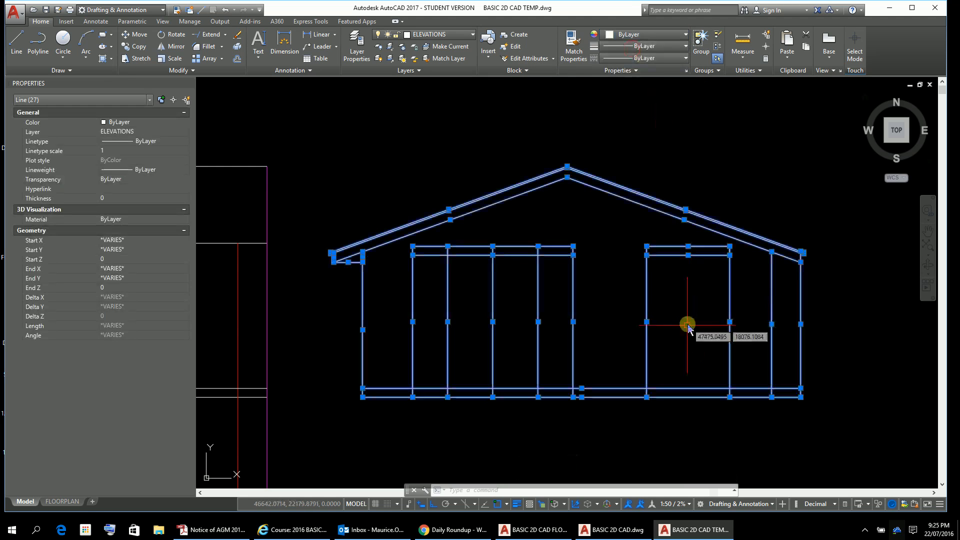
pyautogui.press('Escape')
pyautogui.press('Escape')
pyautogui.press('Escape')
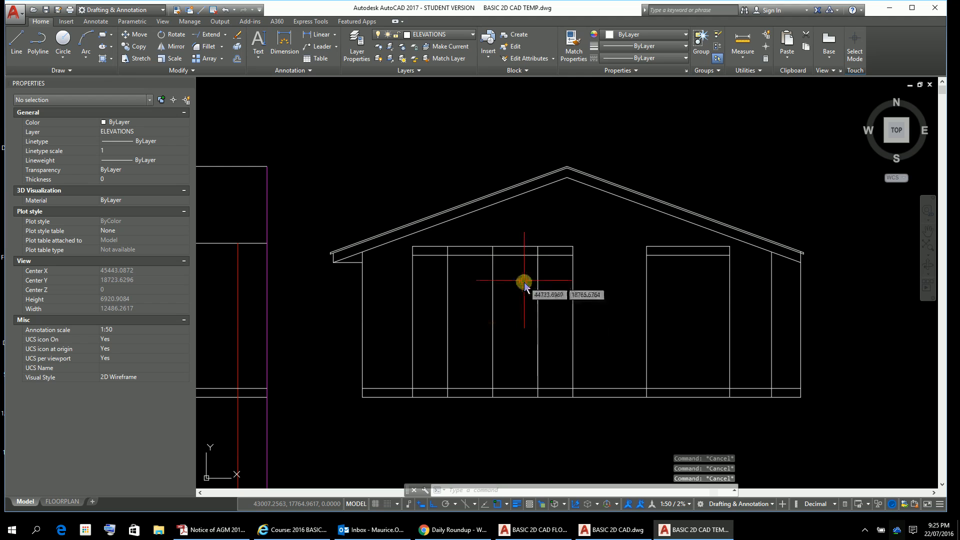
pyautogui.scroll(-4, 523, 281)
pyautogui.moveTo(545, 272); pyautogui.dragTo(627, 229, button='middle')
pyautogui.scroll(4, 626, 227)
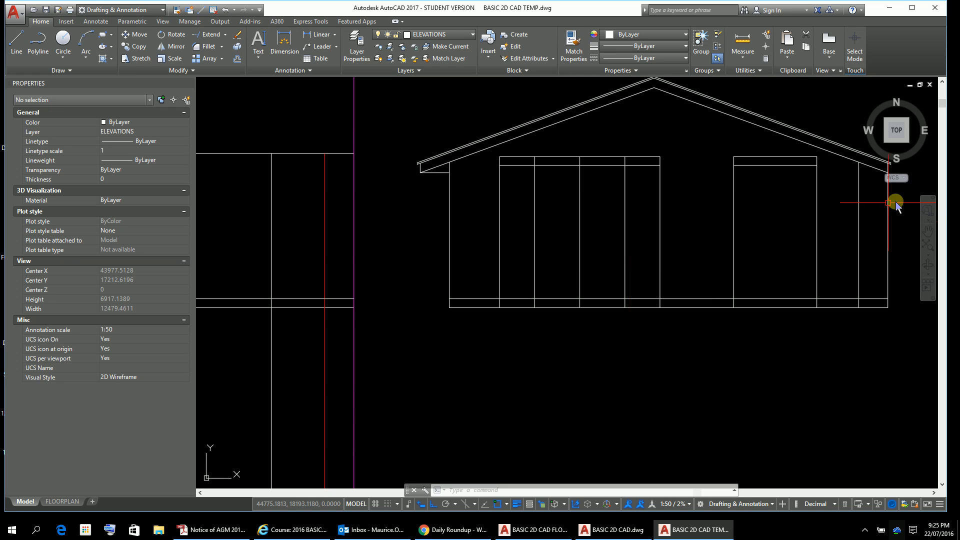
pyautogui.scroll(1, 608, 173)
pyautogui.scroll(-1, 607, 175)
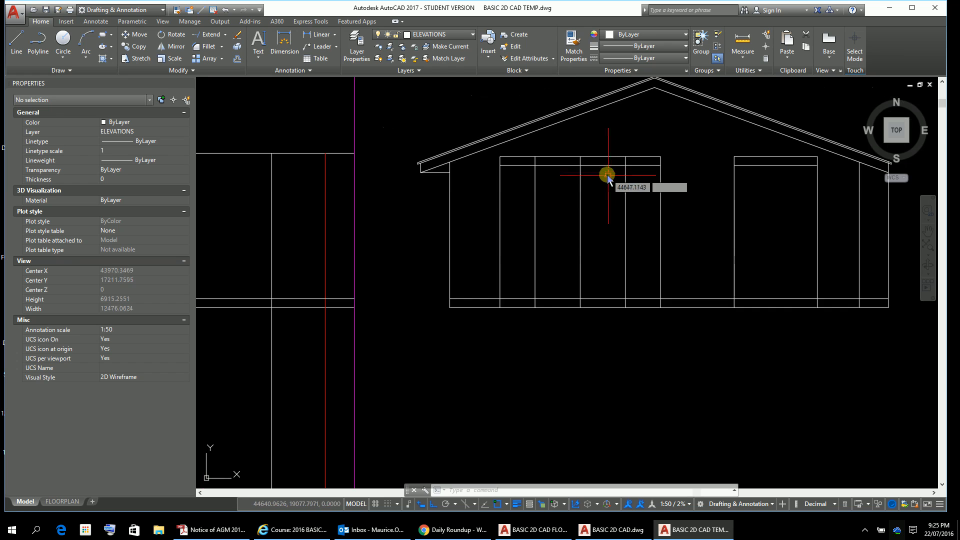
pyautogui.press('Escape')
pyautogui.press('Escape')
pyautogui.press('Escape')
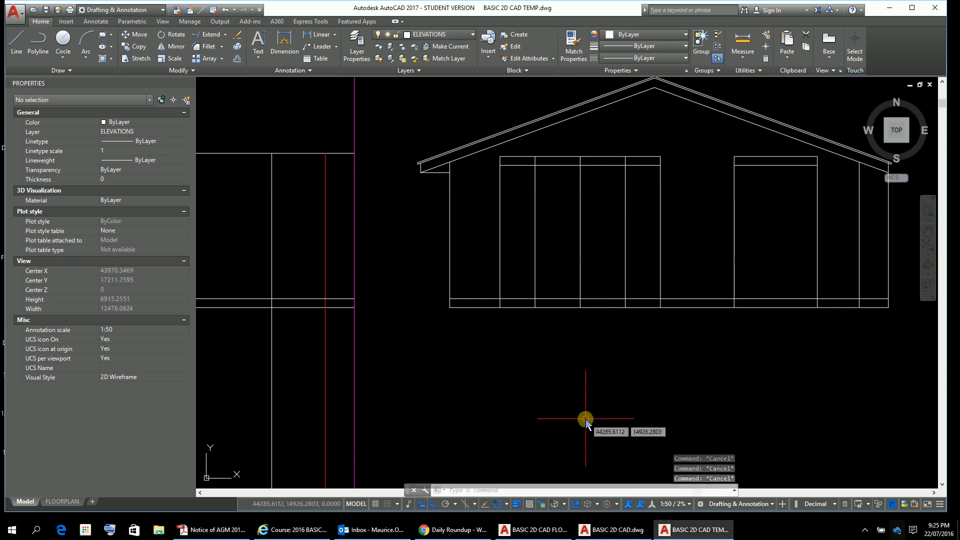
# Measure the vertical distance from the lower head line of the gable's wide opening down to the upper of the two base lines
pyautogui.write('l')
pyautogui.press('Return')
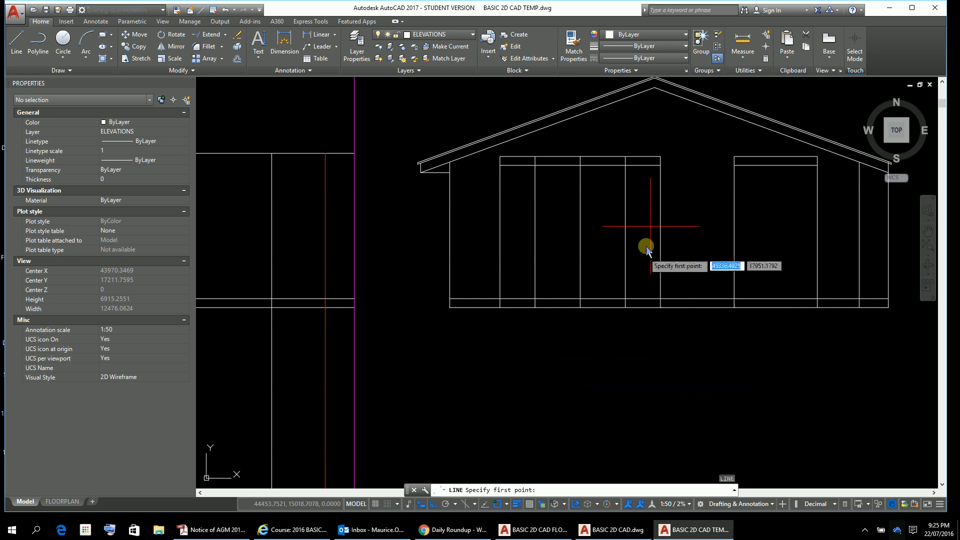
pyautogui.click(745, 50)
pyautogui.click(606, 166)
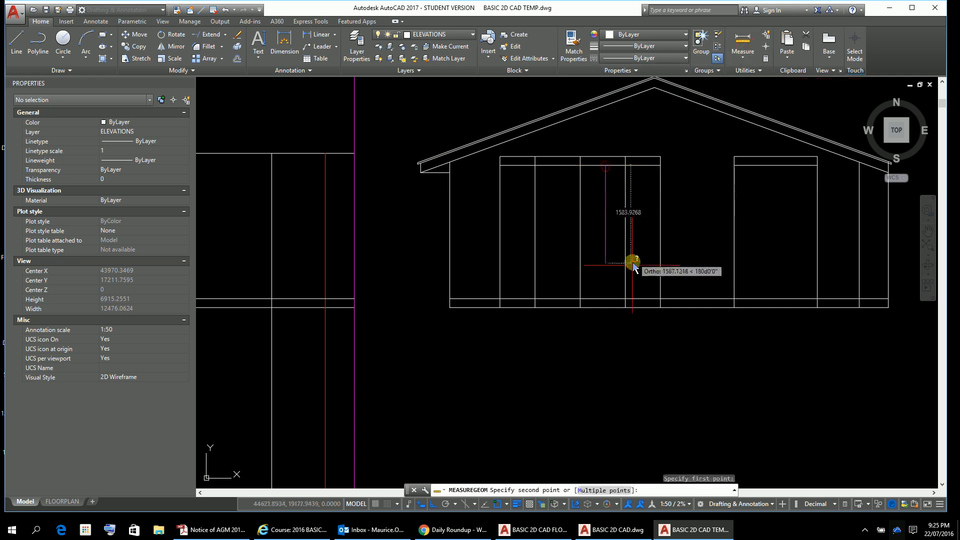
pyautogui.click(606, 300)
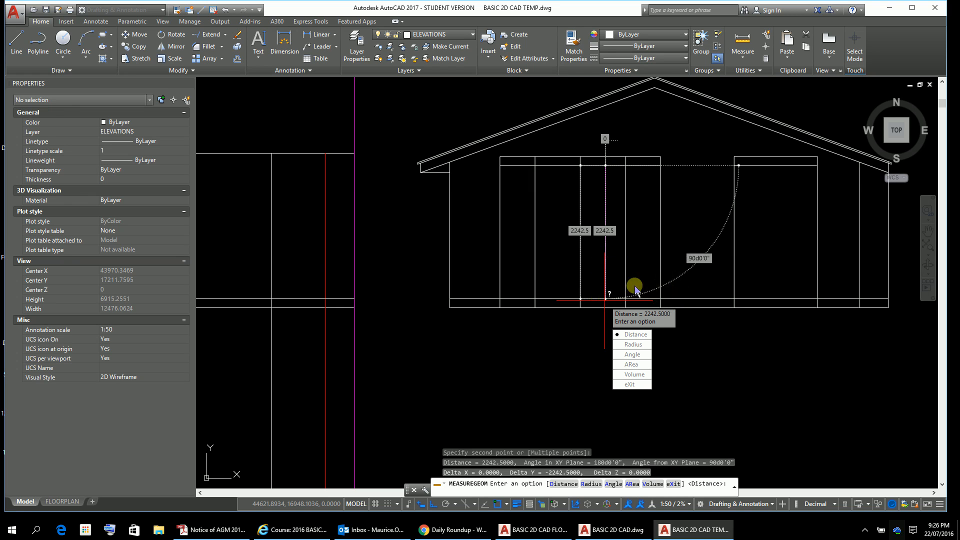
pyautogui.press('Escape')
pyautogui.press('Escape')
pyautogui.press('Escape')
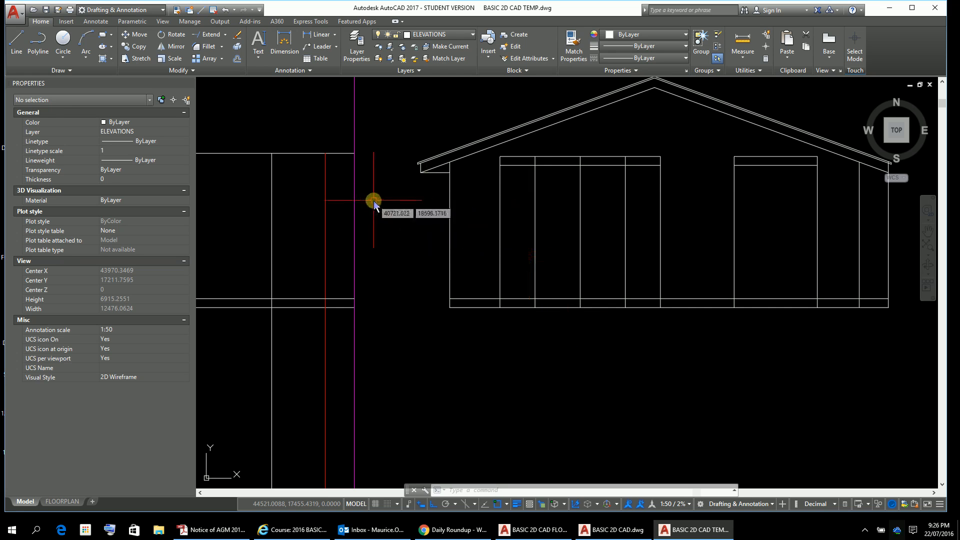
# Measure the vertical distance on the neighbouring long elevation from the line below the roof band to the upper base line
pyautogui.scroll(-5, 339, 205)
pyautogui.moveTo(339, 205); pyautogui.dragTo(626, 229, button='middle')
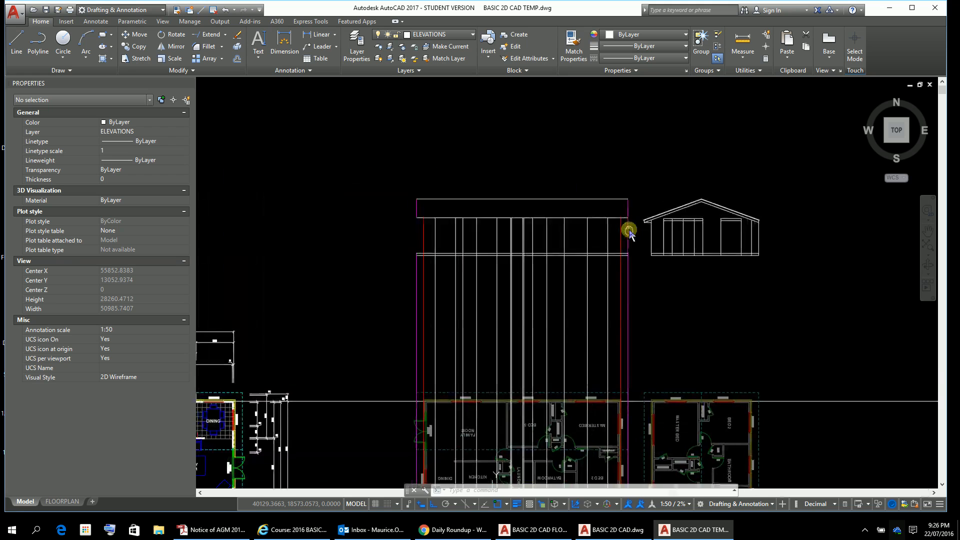
pyautogui.scroll(4, 515, 268)
pyautogui.scroll(-3, 514, 333)
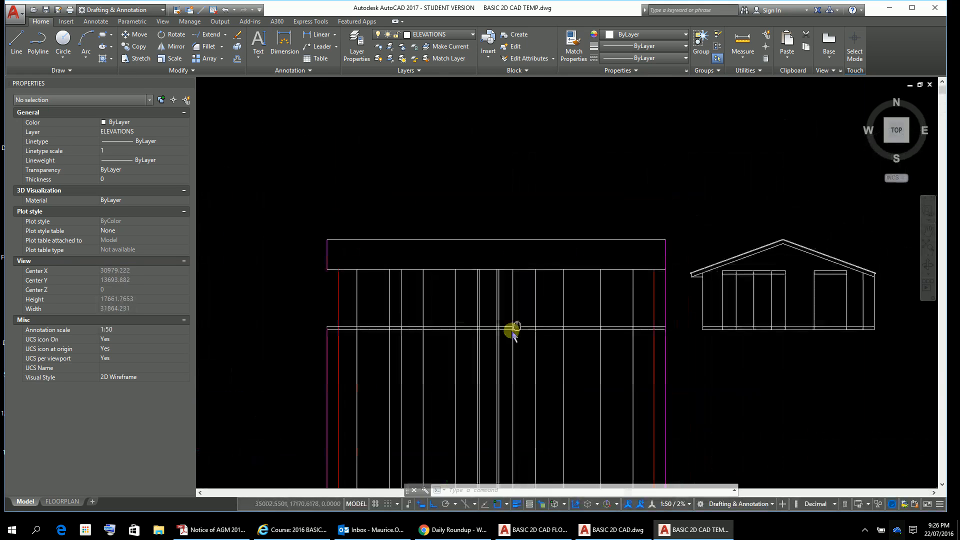
pyautogui.scroll(5, 529, 332)
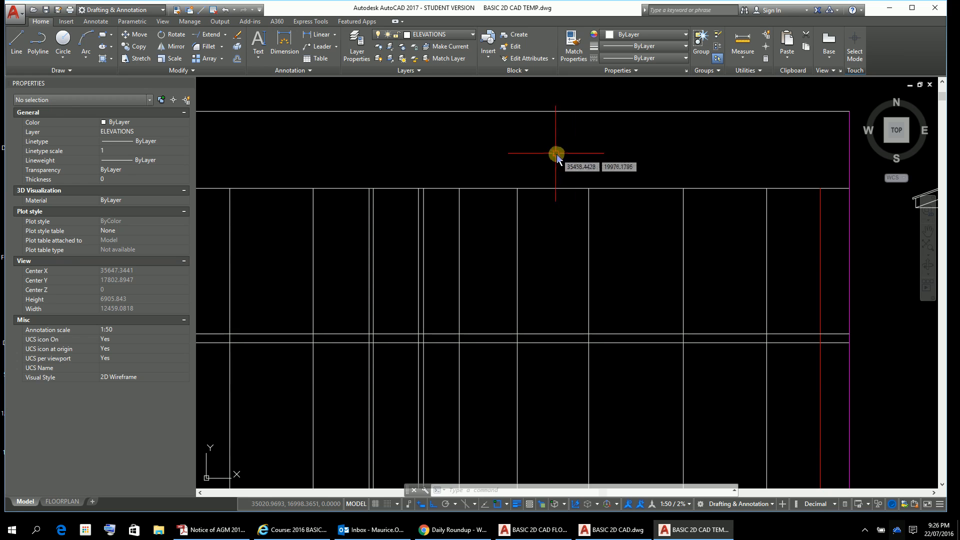
pyautogui.click(748, 44)
pyautogui.click(612, 189)
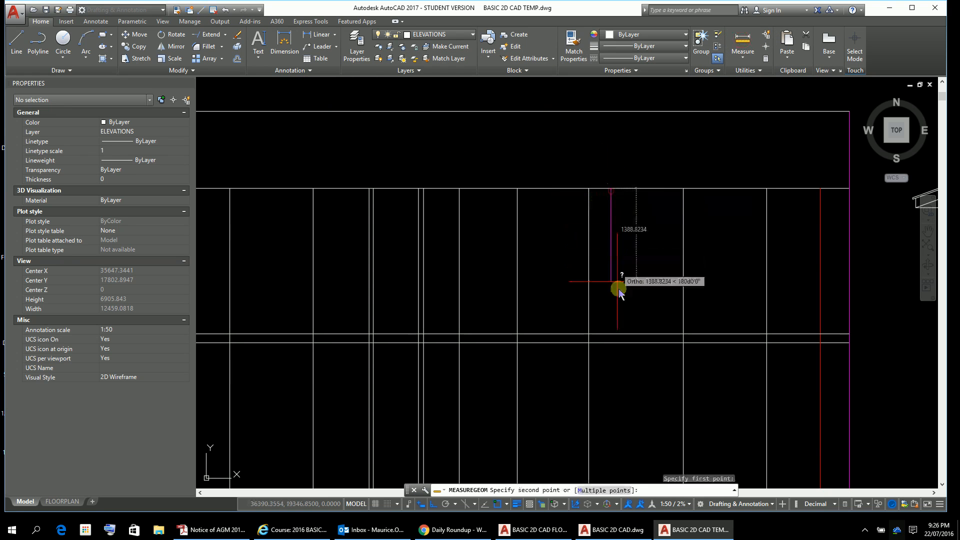
pyautogui.click(611, 334)
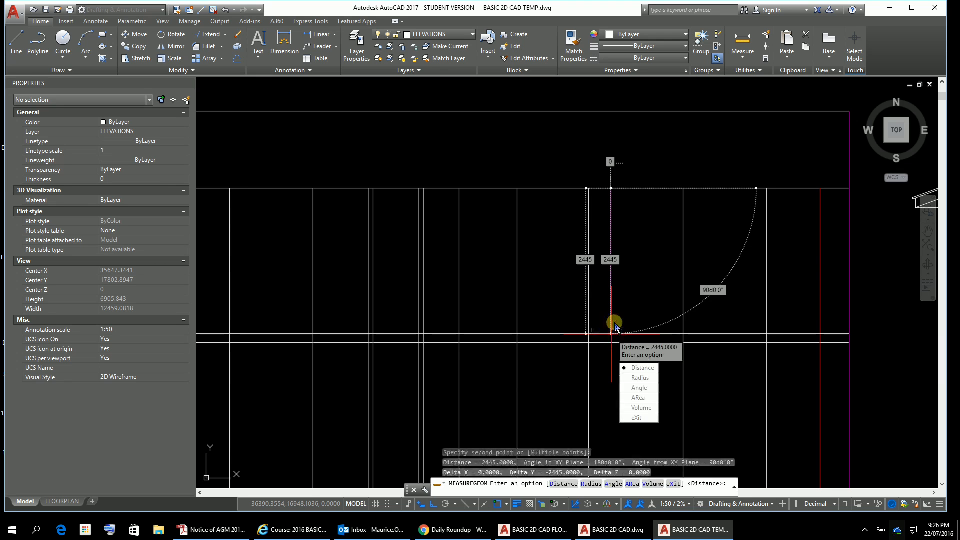
pyautogui.press('Escape')
pyautogui.press('Escape')
pyautogui.press('Escape')
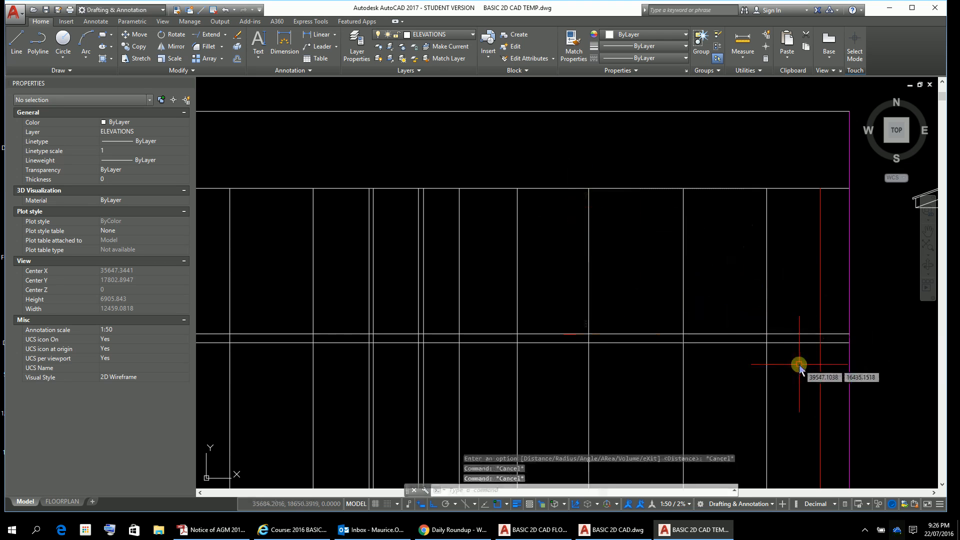
pyautogui.scroll(-4, 811, 348)
pyautogui.moveTo(811, 346)
pyautogui.mouseDown(button='middle')
pyautogui.moveTo(269, 304)
pyautogui.moveTo(415, 317)
pyautogui.mouseUp(button='middle')
pyautogui.scroll(4, 513, 301)
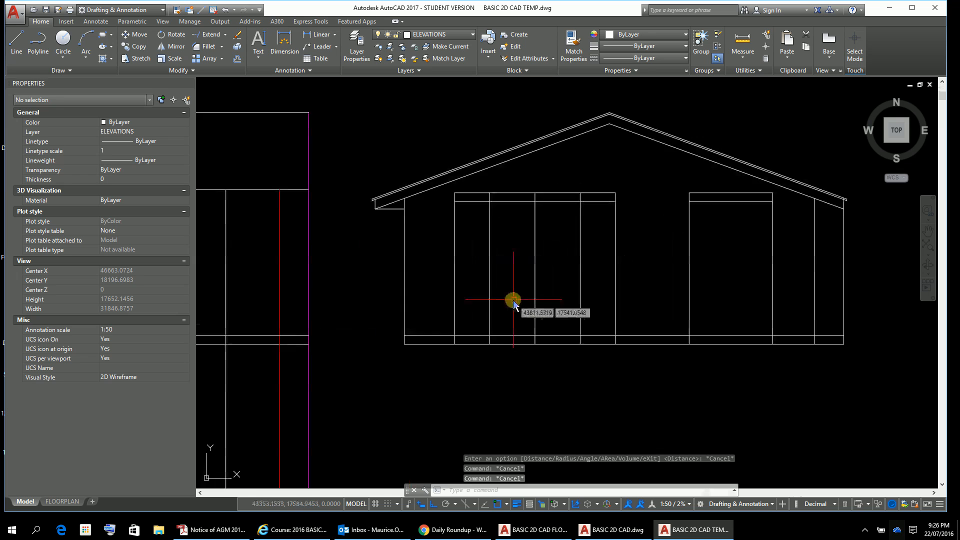
pyautogui.scroll(2, 525, 303)
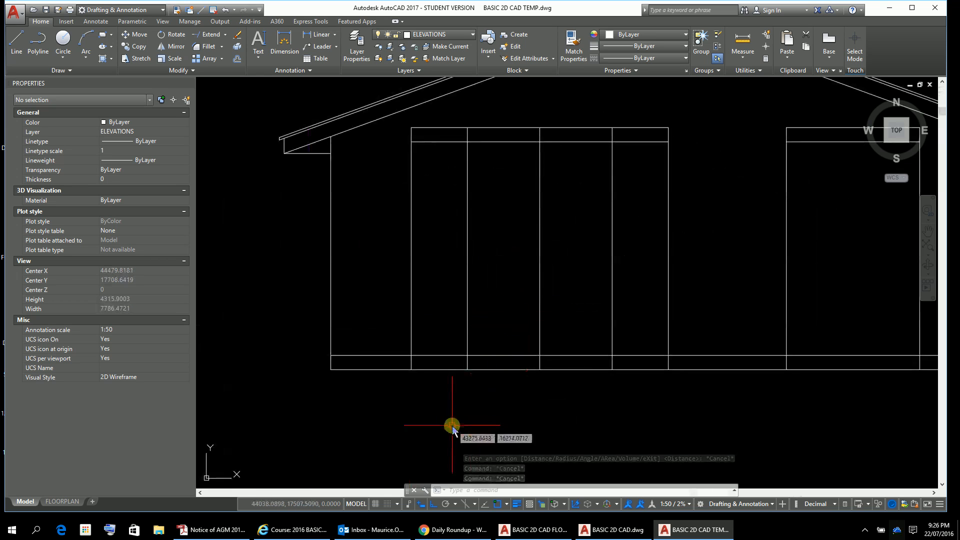
pyautogui.scroll(-4, 386, 313)
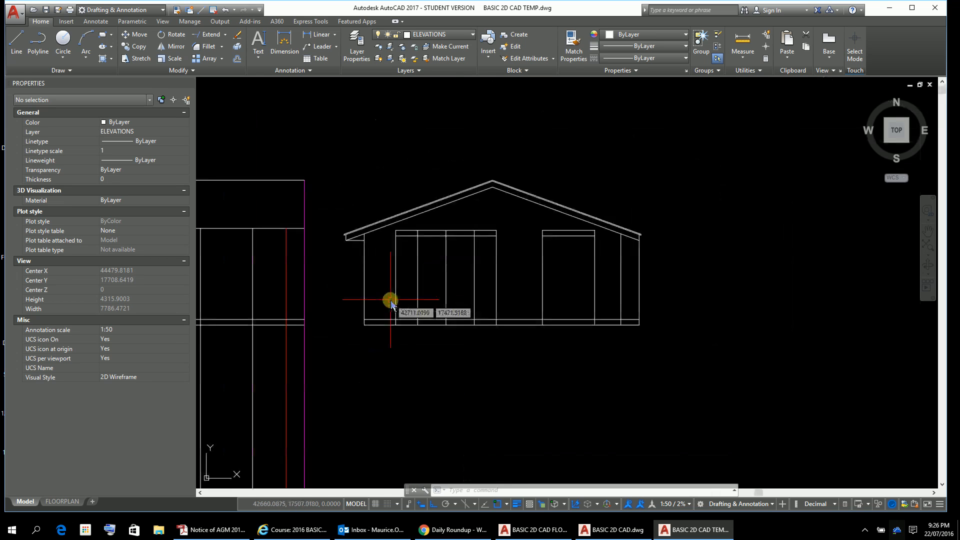
# Draw a horizontal line across the gable-end elevation, past both eaves, level with the long elevation's line below the roof band
pyautogui.moveTo(392, 300); pyautogui.dragTo(663, 359, button='middle')
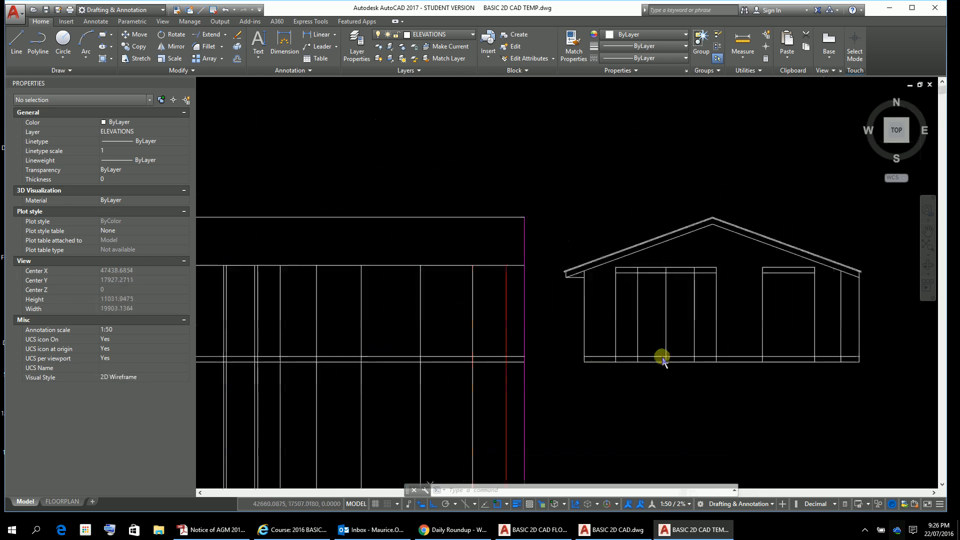
pyautogui.click(493, 266)
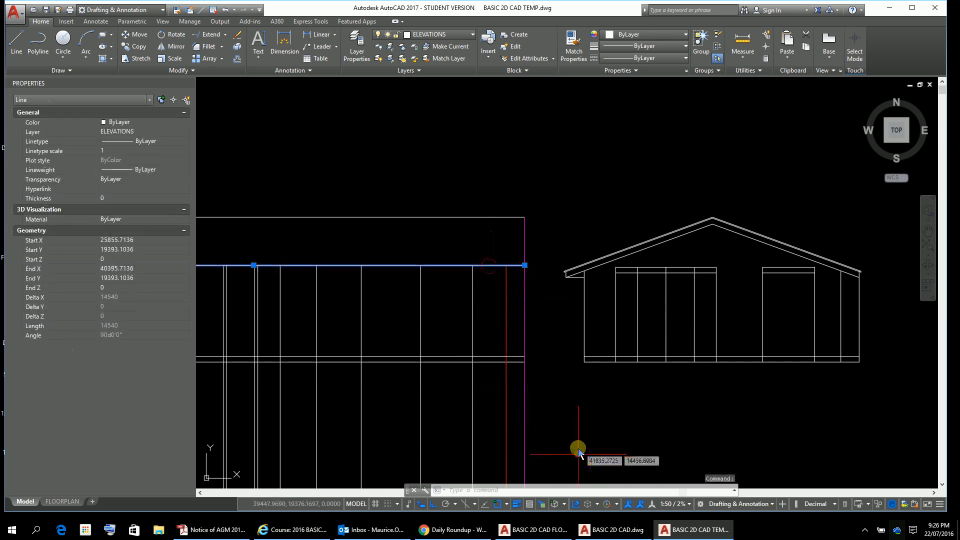
pyautogui.press('Escape')
pyautogui.press('Escape')
pyautogui.press('Escape')
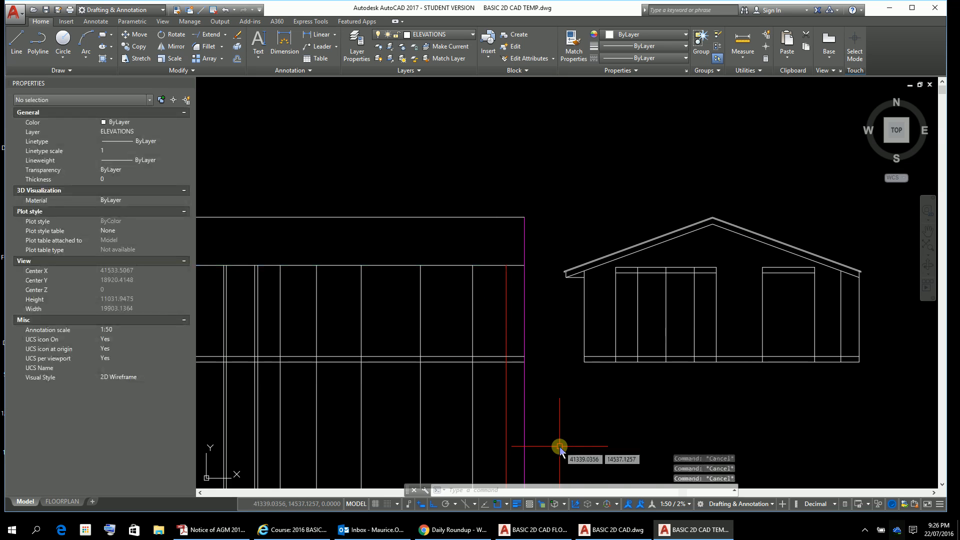
pyautogui.write('l')
pyautogui.press('Return')
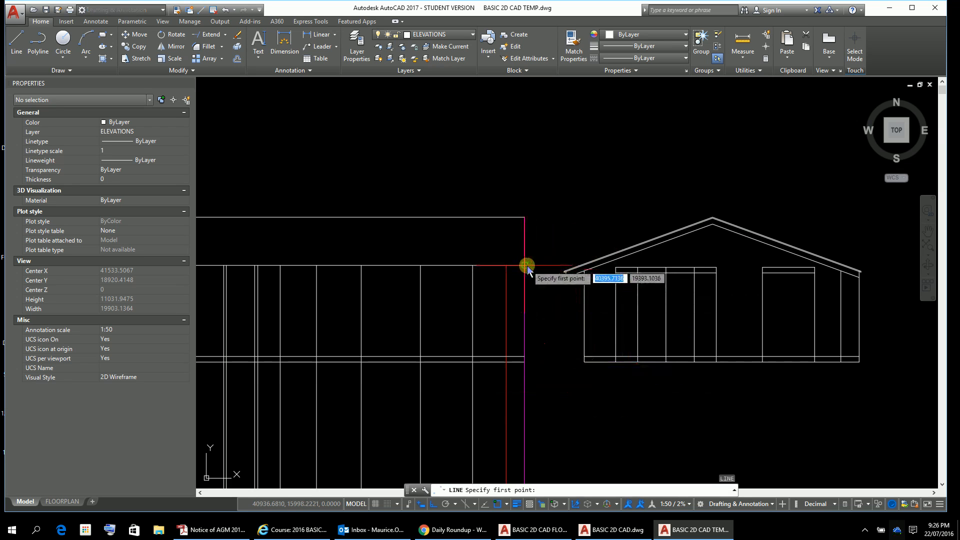
pyautogui.click(569, 260)
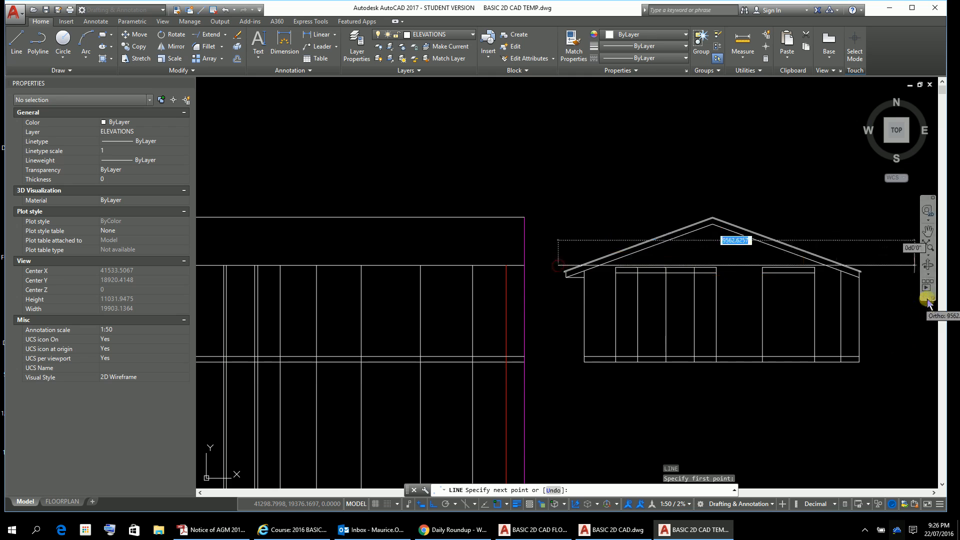
pyautogui.click(886, 276)
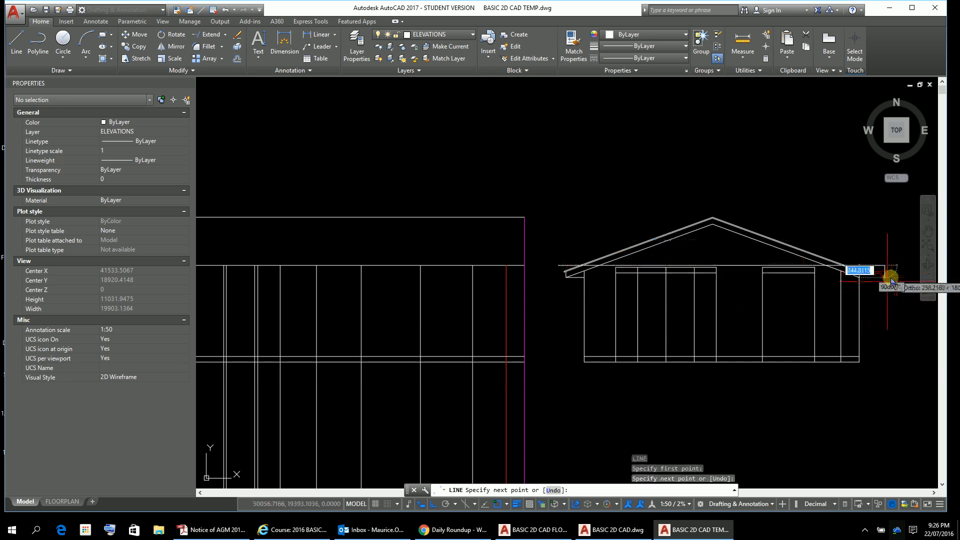
pyautogui.press('Escape')
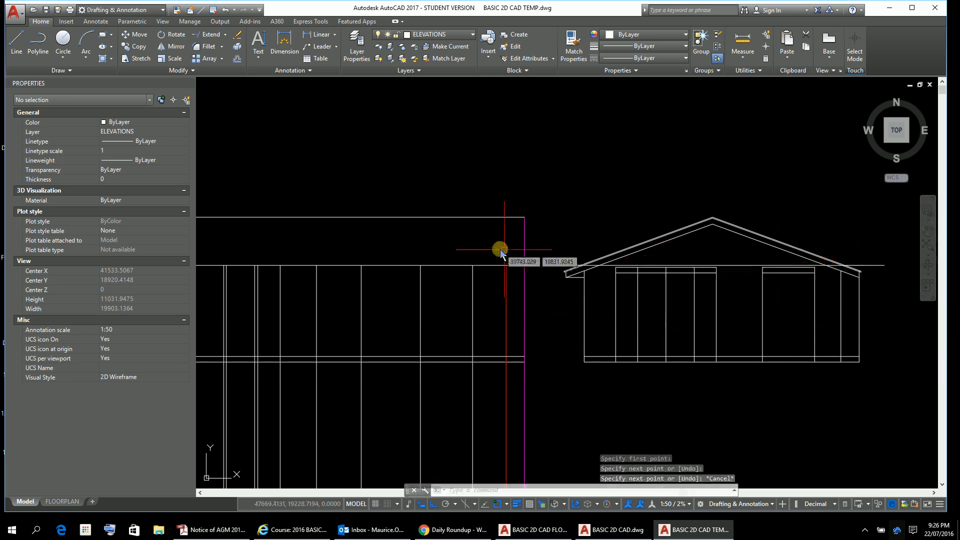
# Check the long elevation's line below the roof band against the head lines and new level line of the gable end
pyautogui.scroll(5, 515, 276)
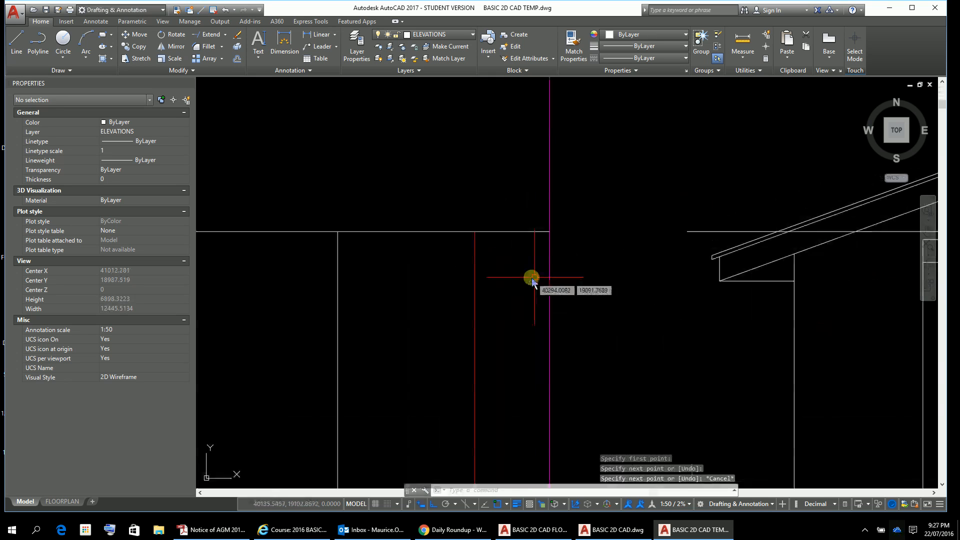
pyautogui.click(521, 233)
pyautogui.scroll(-4, 717, 312)
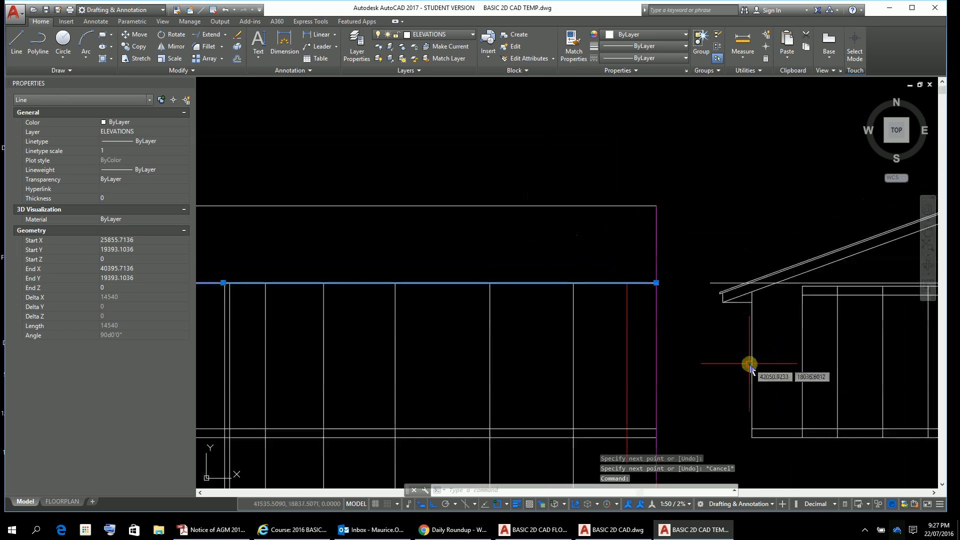
pyautogui.moveTo(748, 364); pyautogui.dragTo(403, 304, button='middle')
pyautogui.scroll(2, 555, 250)
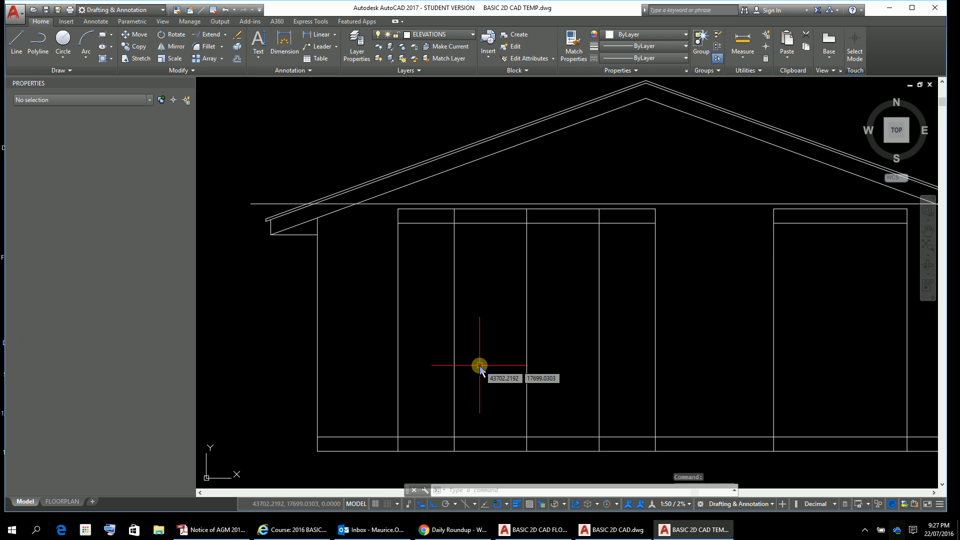
pyautogui.press('Escape')
pyautogui.press('Escape')
# Offset the gable end's upper base line upward by 2000
pyautogui.write('o')
pyautogui.press('Return')
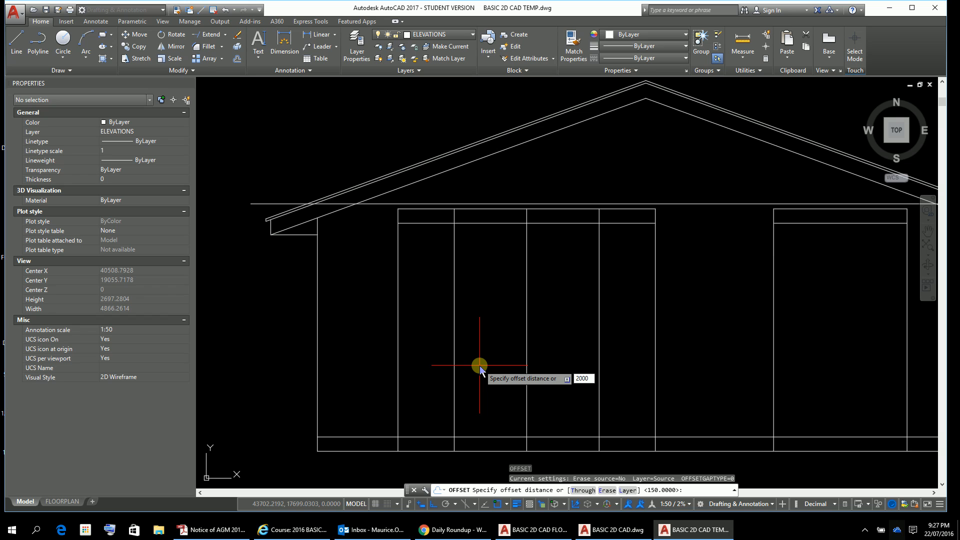
pyautogui.write('2000')
pyautogui.press('Return')
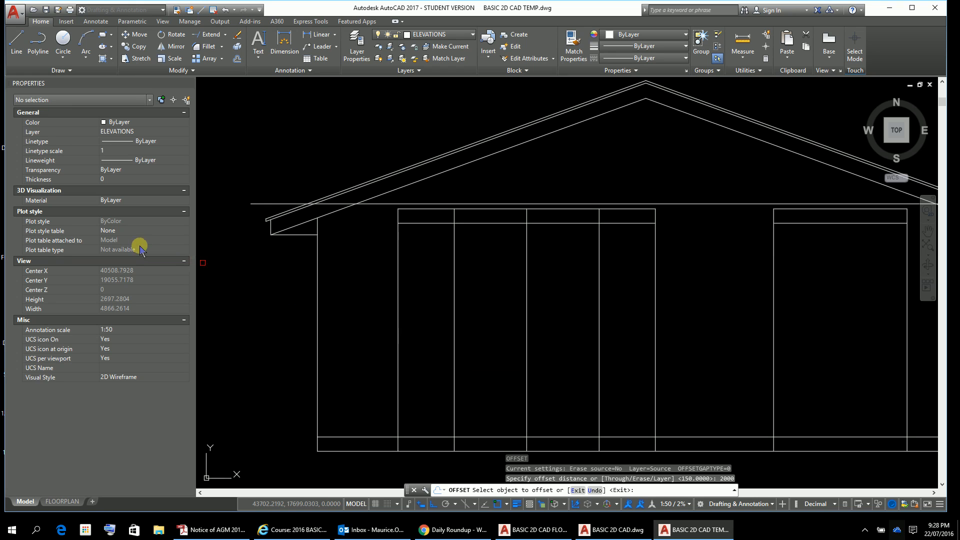
pyautogui.click(564, 436)
pyautogui.click(570, 376)
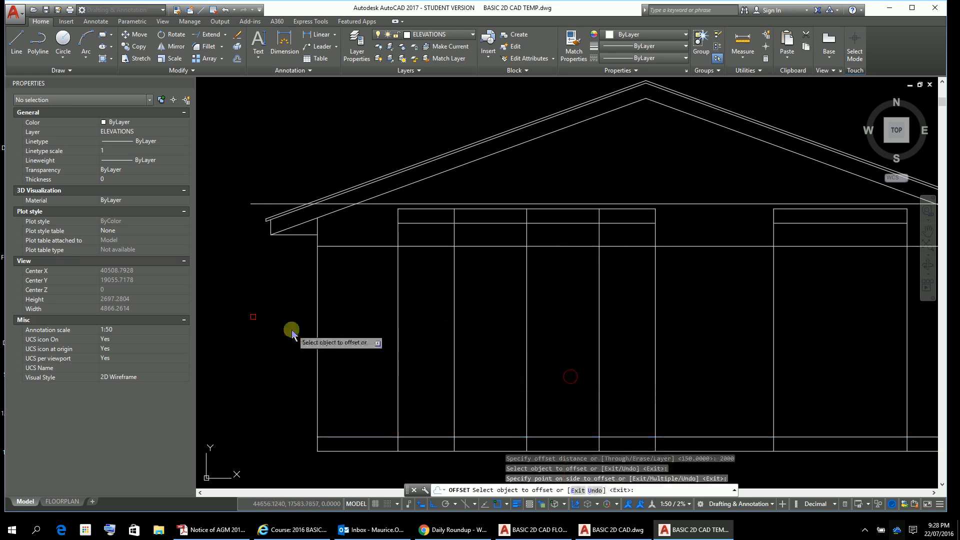
pyautogui.press('Escape')
pyautogui.press('Escape')
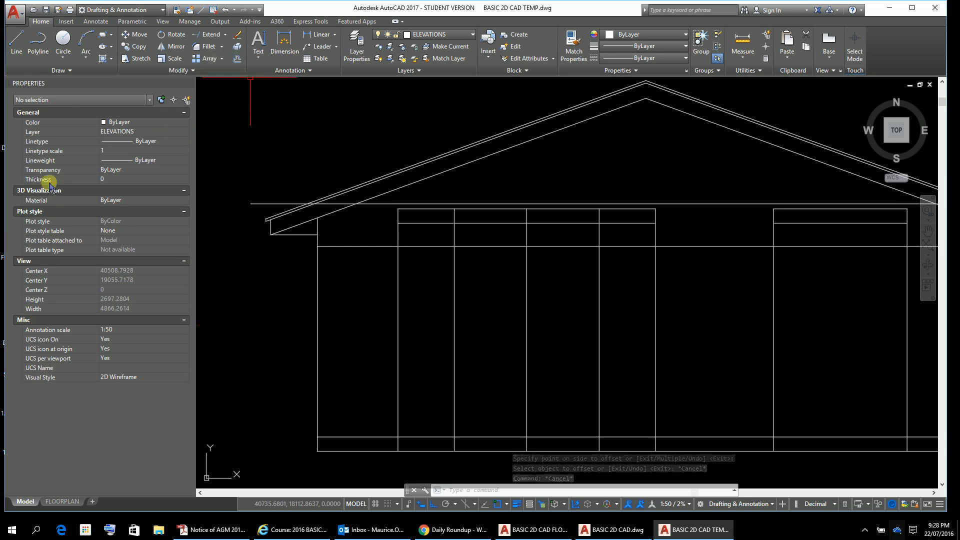
pyautogui.press('Escape')
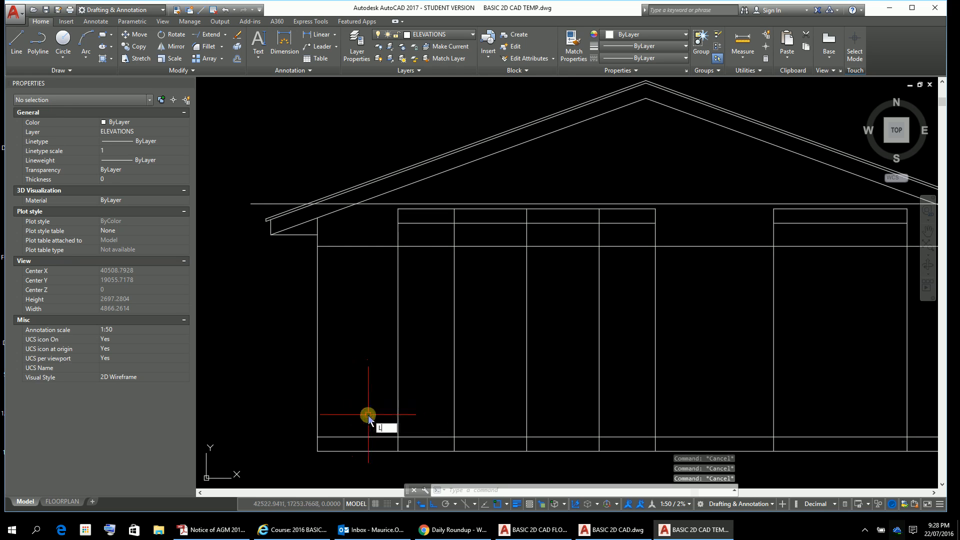
# Draw a horizontal line from the eaves soffit at the gable's left wall past the right wall, ending in a short downward segment
pyautogui.press('Return')
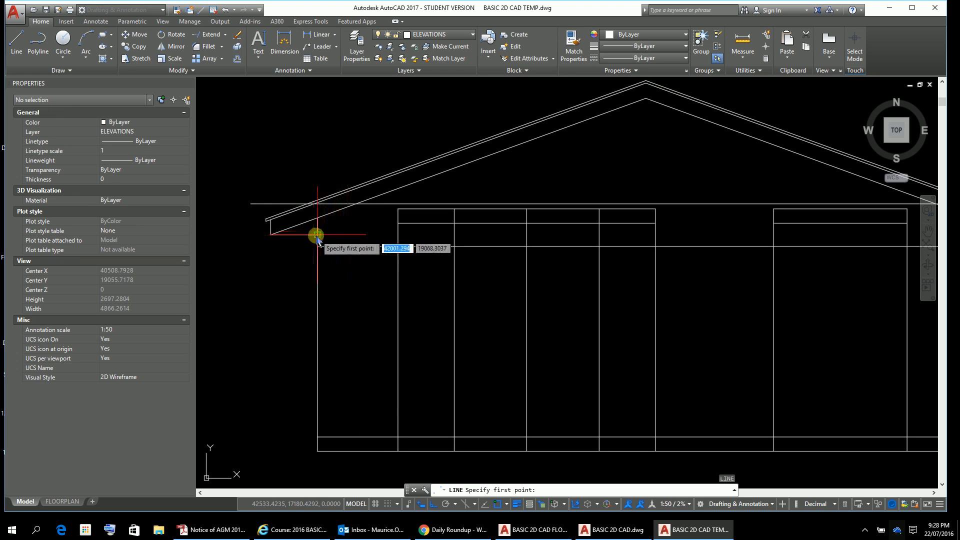
pyautogui.click(317, 235)
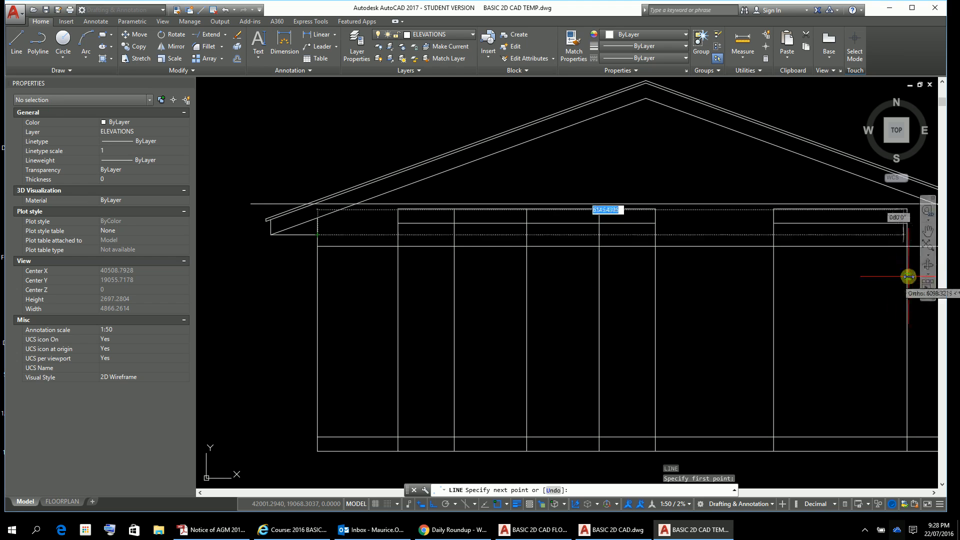
pyautogui.scroll(-2, 920, 273)
pyautogui.moveTo(885, 266); pyautogui.dragTo(722, 264, button='middle')
pyautogui.scroll(2, 782, 272)
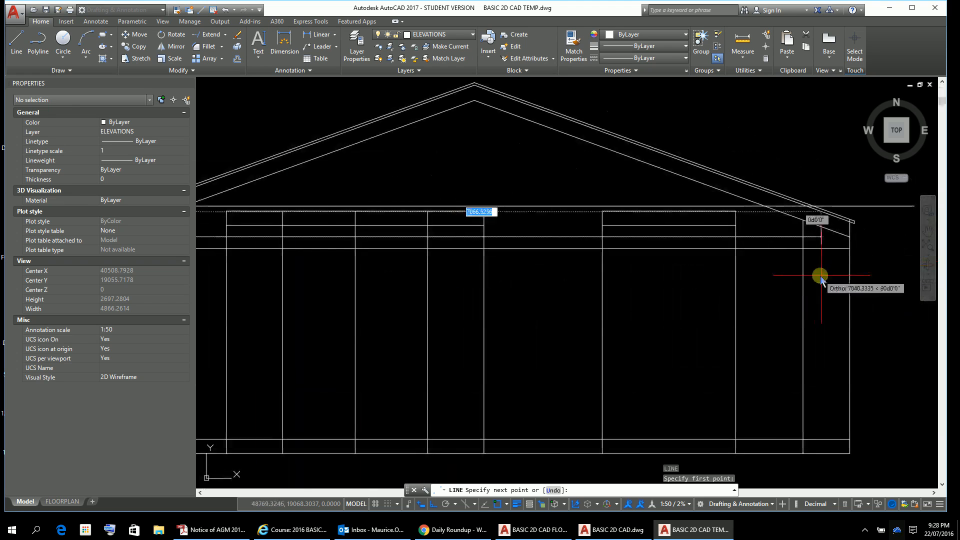
pyautogui.click(887, 244)
pyautogui.click(886, 263)
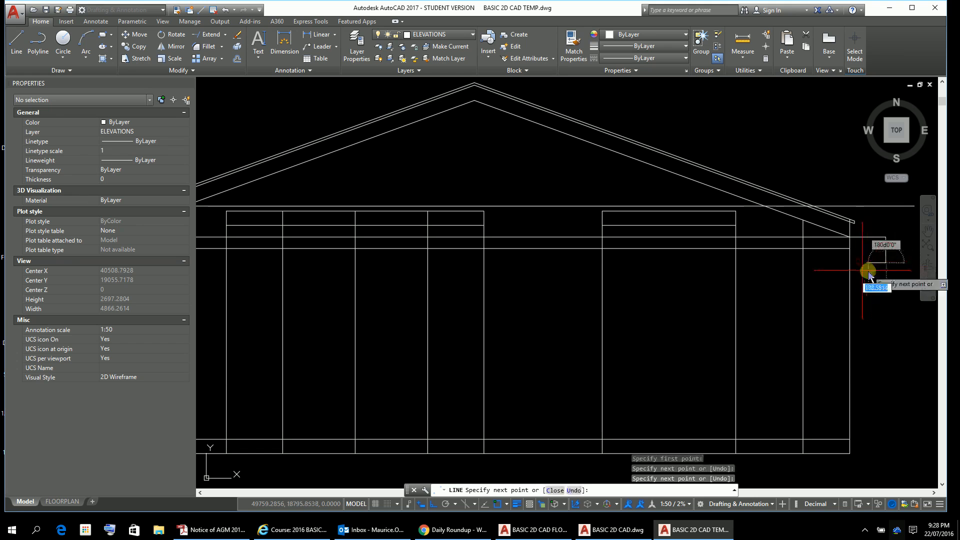
pyautogui.press('Escape')
# Draw a short vertical line along the wide opening's second vertical, from the 2000 offset line up to the soffit-level line
pyautogui.scroll(-1, 360, 259)
pyautogui.moveTo(360, 259); pyautogui.dragTo(623, 255, button='middle')
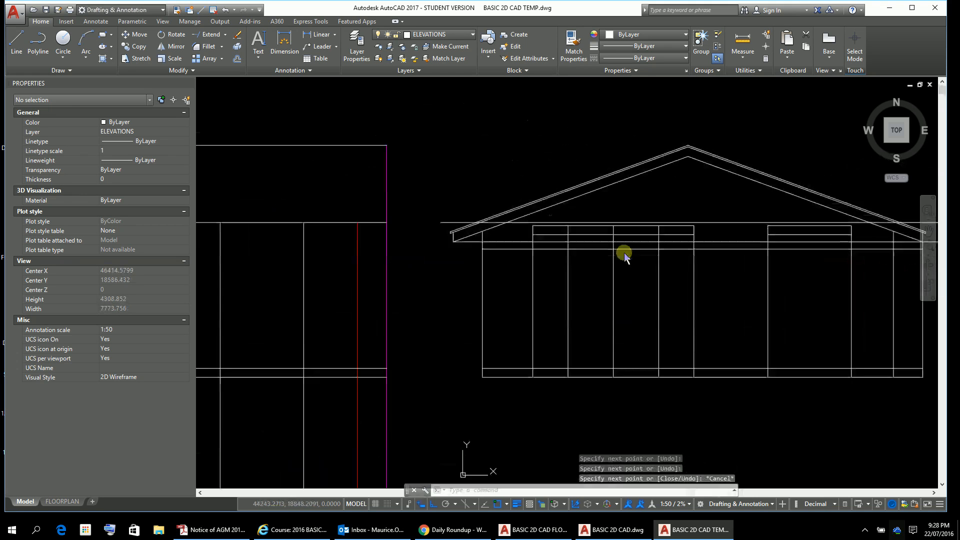
pyautogui.scroll(2, 614, 253)
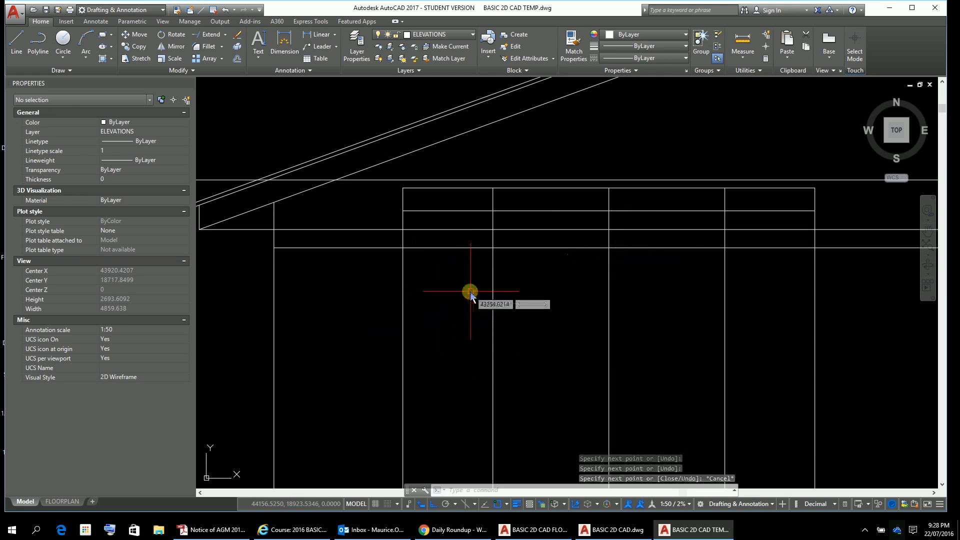
pyautogui.scroll(2, 472, 274)
pyautogui.scroll(4, 472, 273)
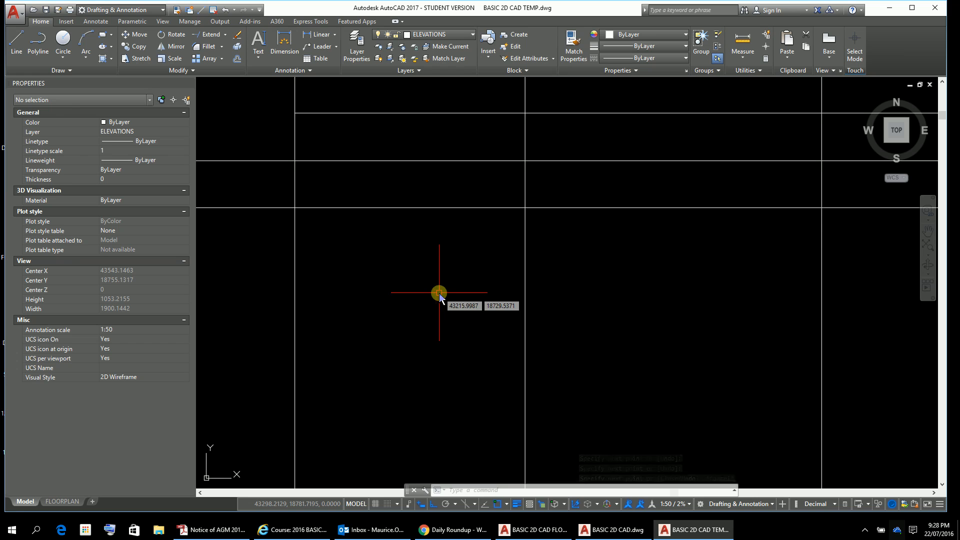
pyautogui.press('Return')
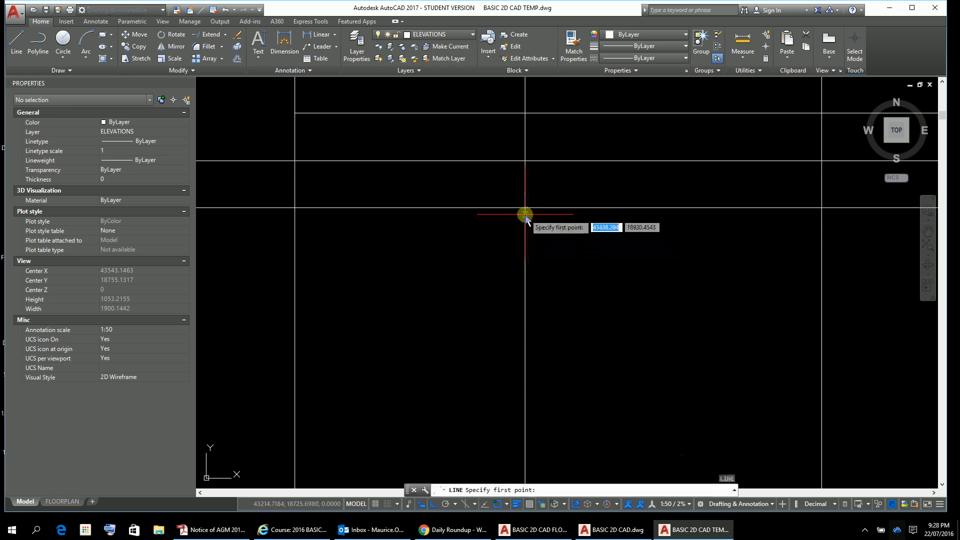
pyautogui.click(526, 208)
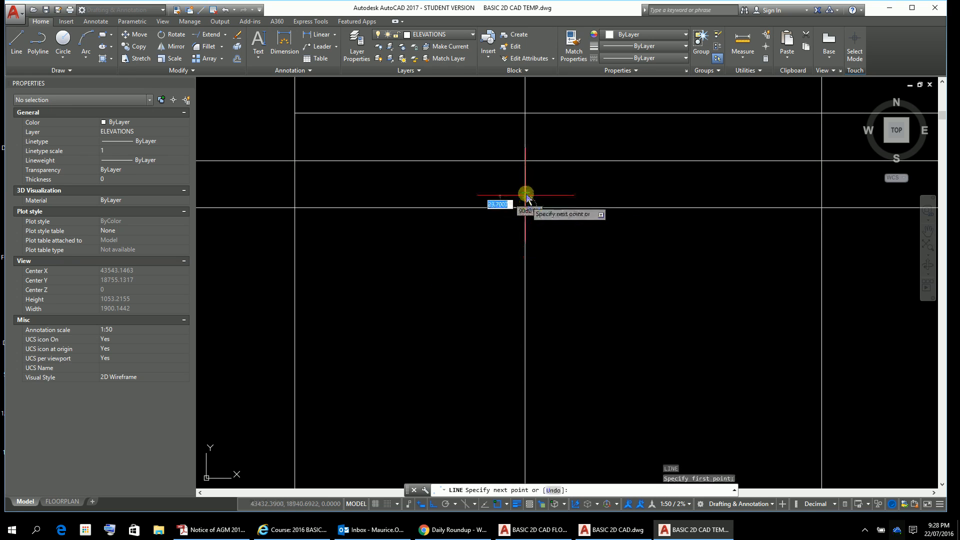
pyautogui.click(525, 162)
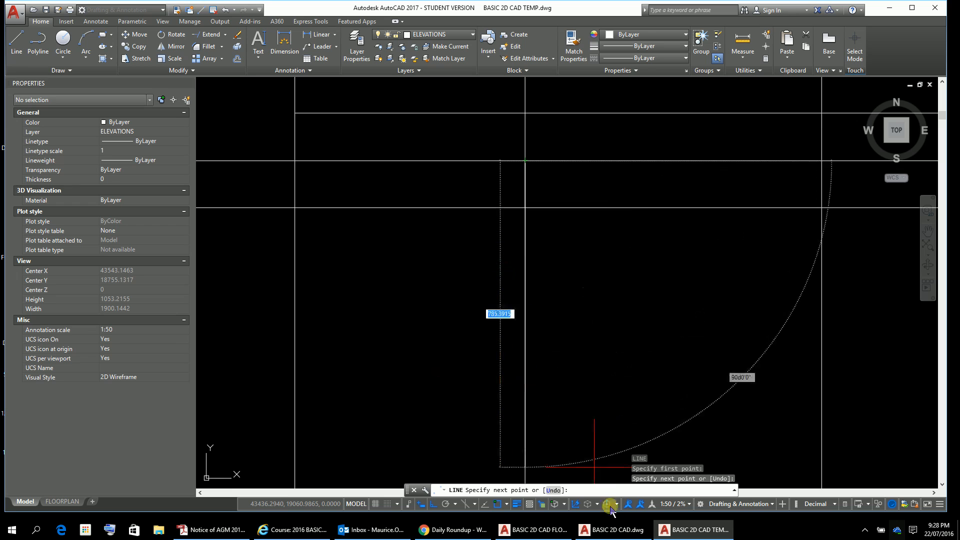
pyautogui.press('Escape')
pyautogui.press('Escape')
pyautogui.press('Escape')
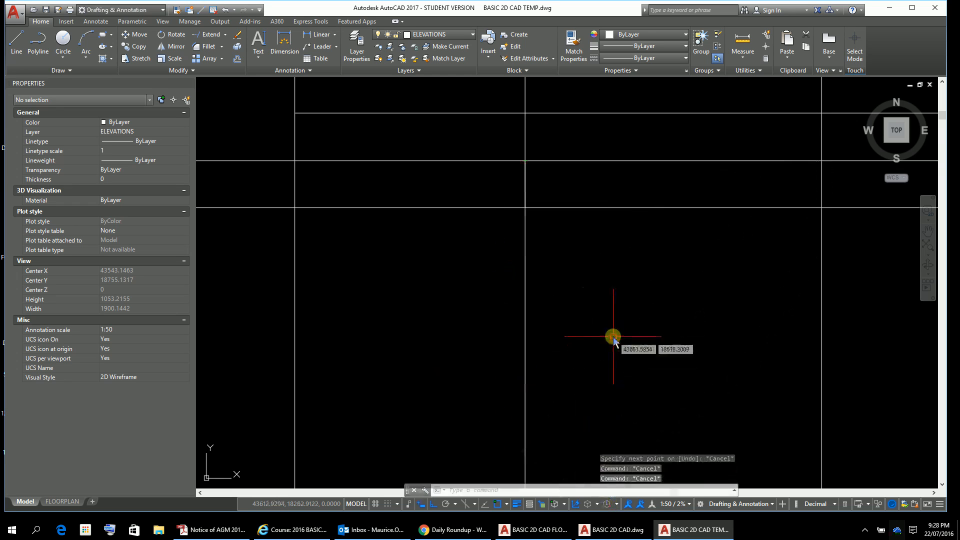
# Trim the wide opening's five verticals between its lower head line and the soffit-level line
pyautogui.scroll(-2, 513, 289)
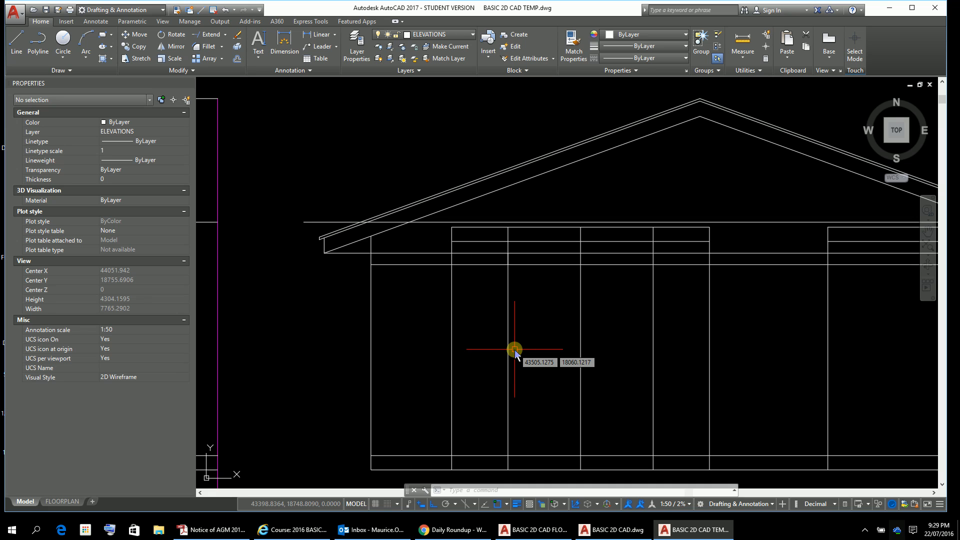
pyautogui.press('Escape')
pyautogui.press('Escape')
pyautogui.press('Escape')
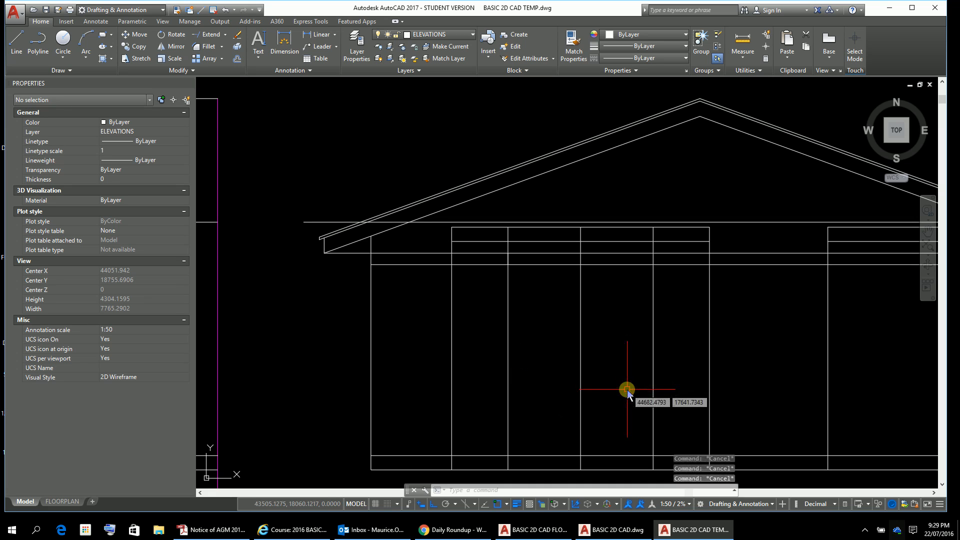
pyautogui.write('TR')
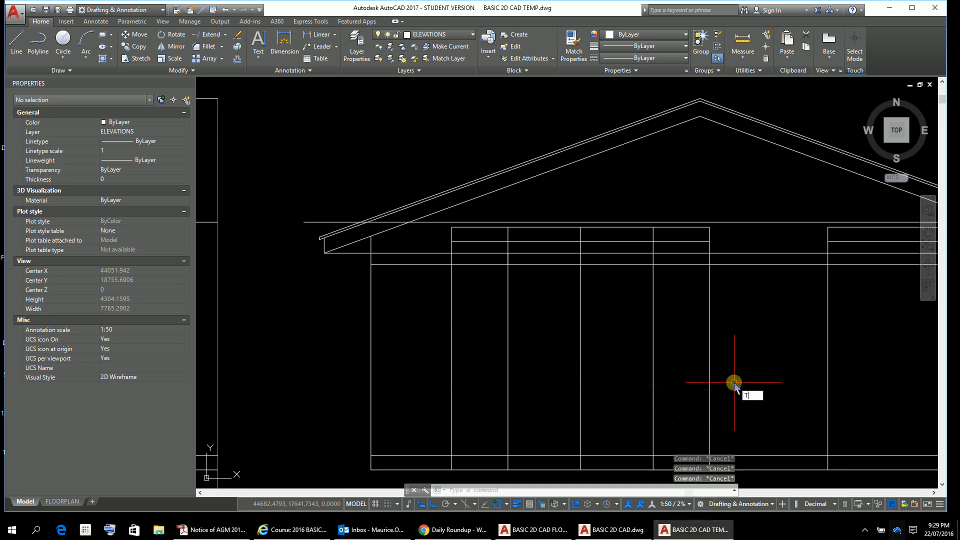
pyautogui.press('Return')
pyautogui.press('Return')
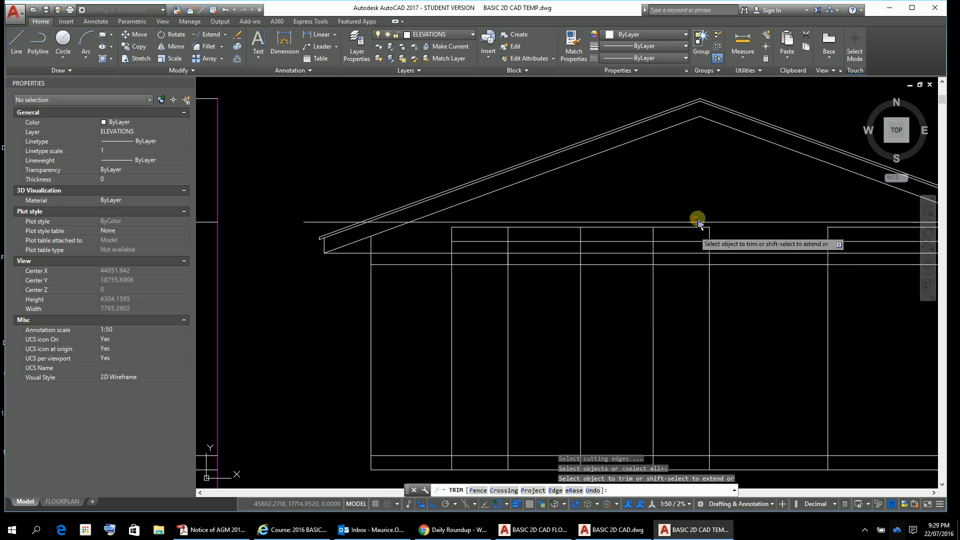
pyautogui.click(726, 232)
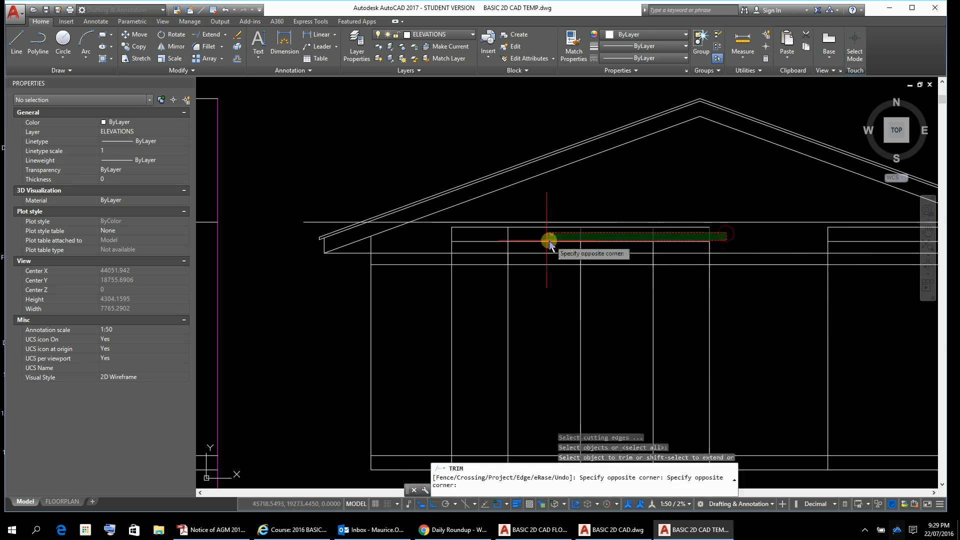
pyautogui.click(442, 252)
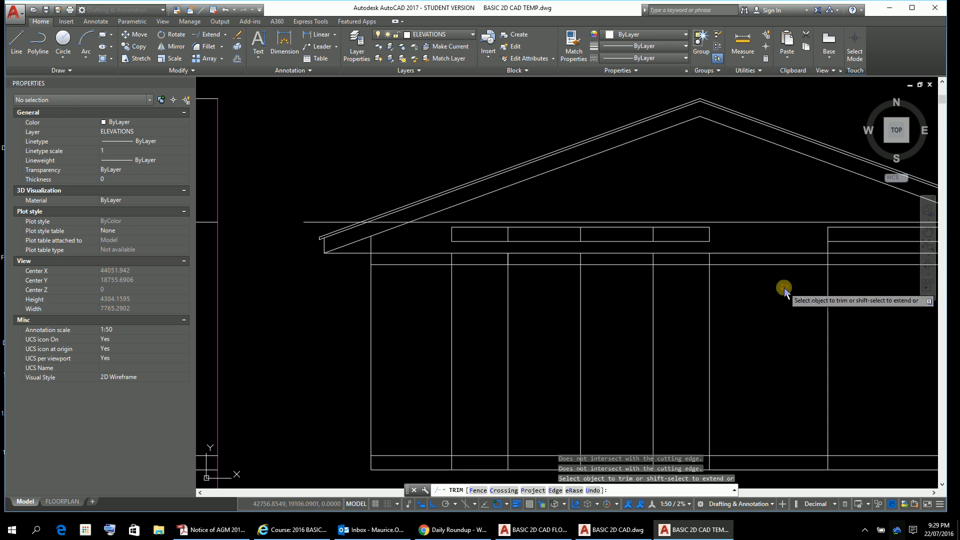
pyautogui.press('Escape')
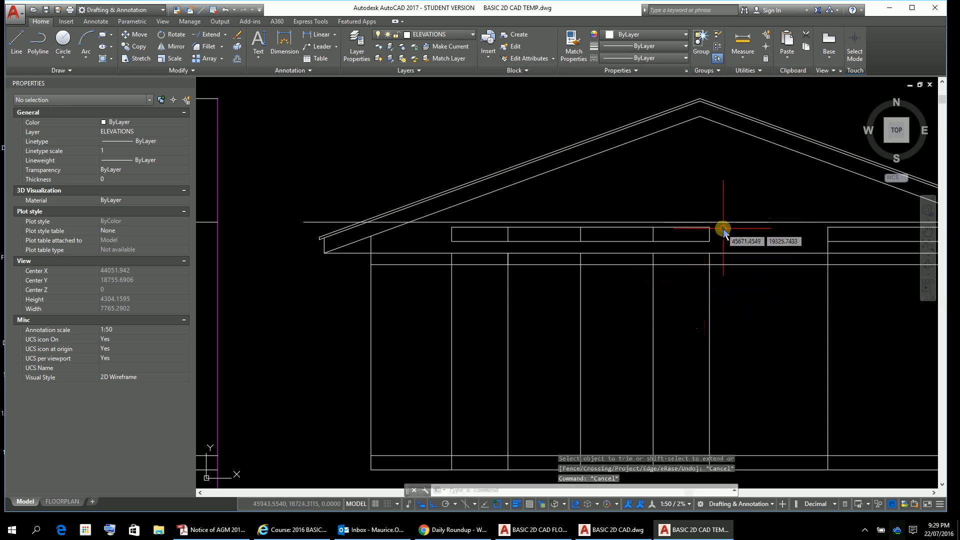
# Erase the old head rectangle and its vertical dividers above the gable end's wide opening
pyautogui.click(724, 229)
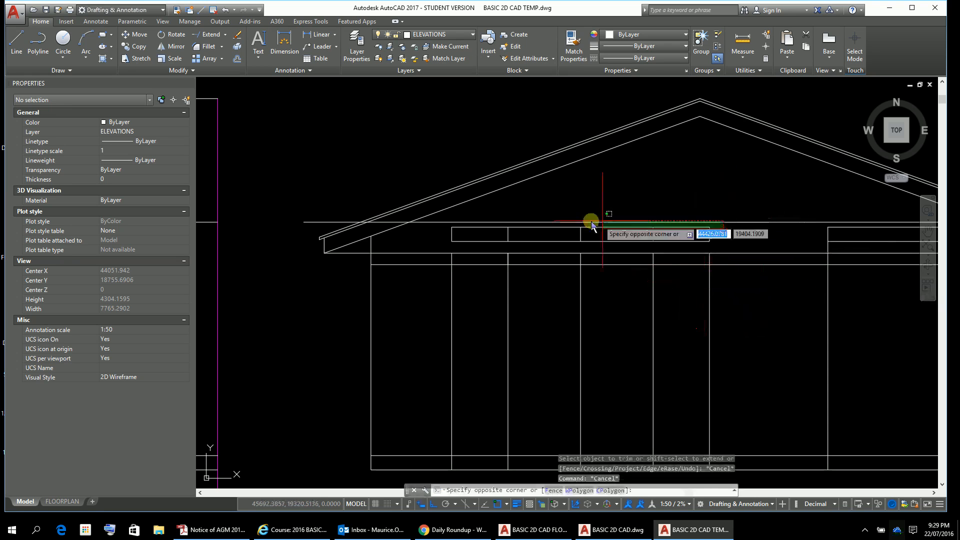
pyautogui.click(441, 250)
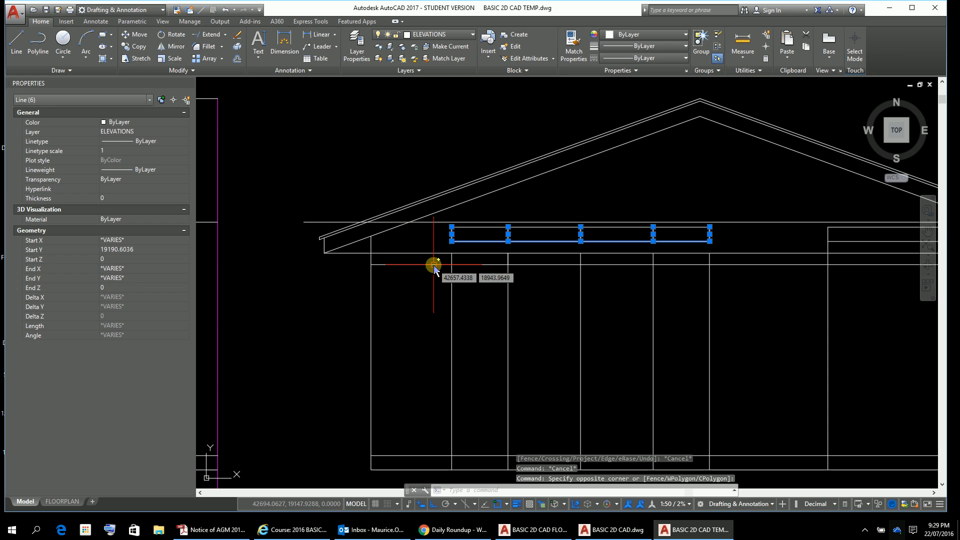
pyautogui.press('Delete')
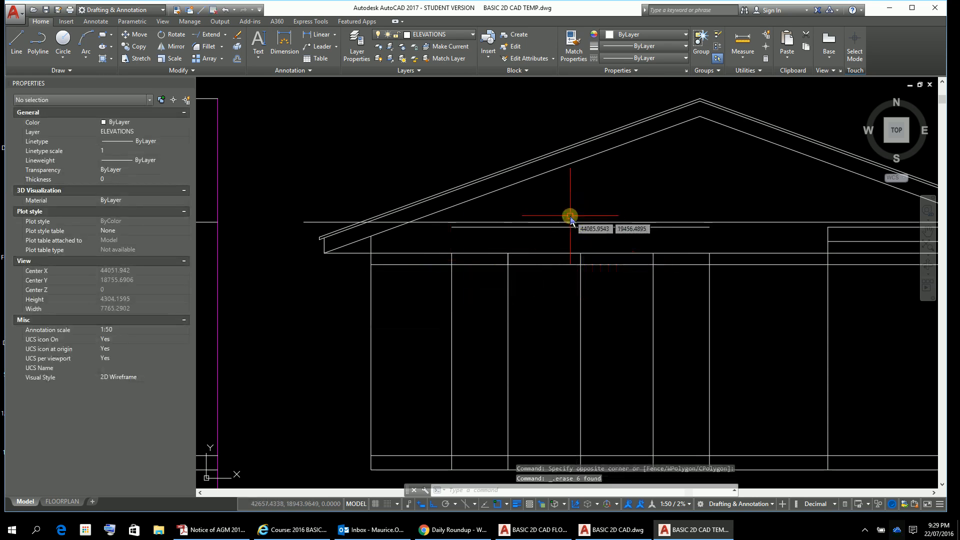
pyautogui.click(572, 225)
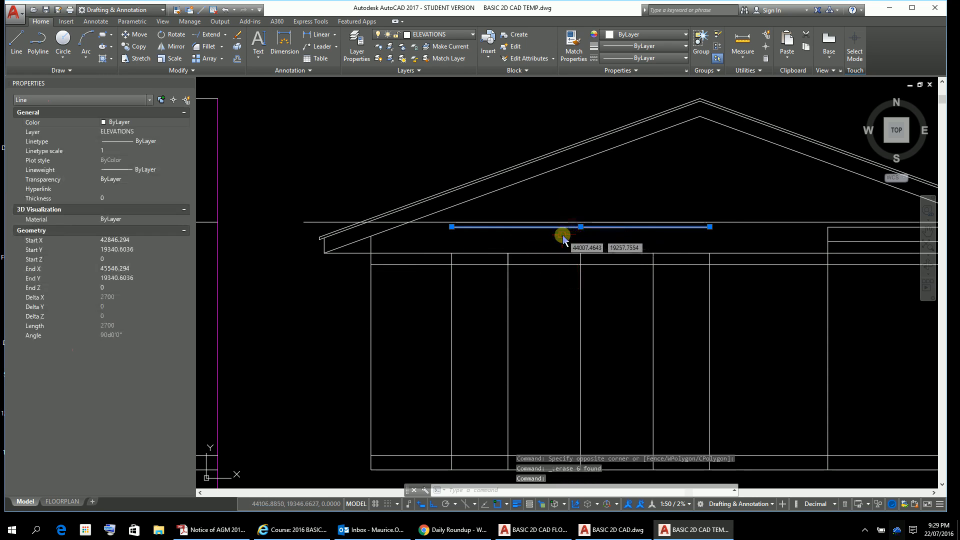
pyautogui.press('Delete')
# Erase the long horizontal level line running just above the old head position across the gable end
pyautogui.click(716, 215)
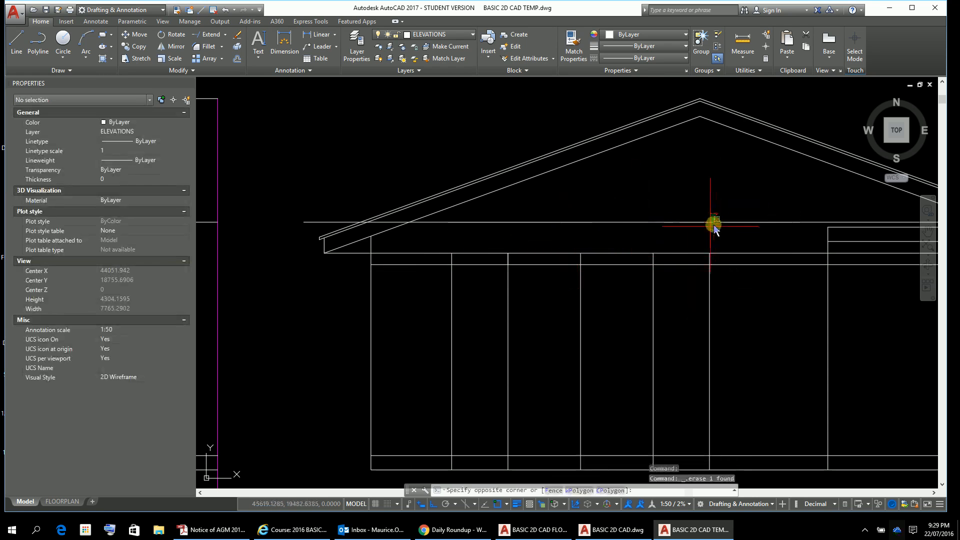
pyautogui.click(662, 236)
pyautogui.press('Delete')
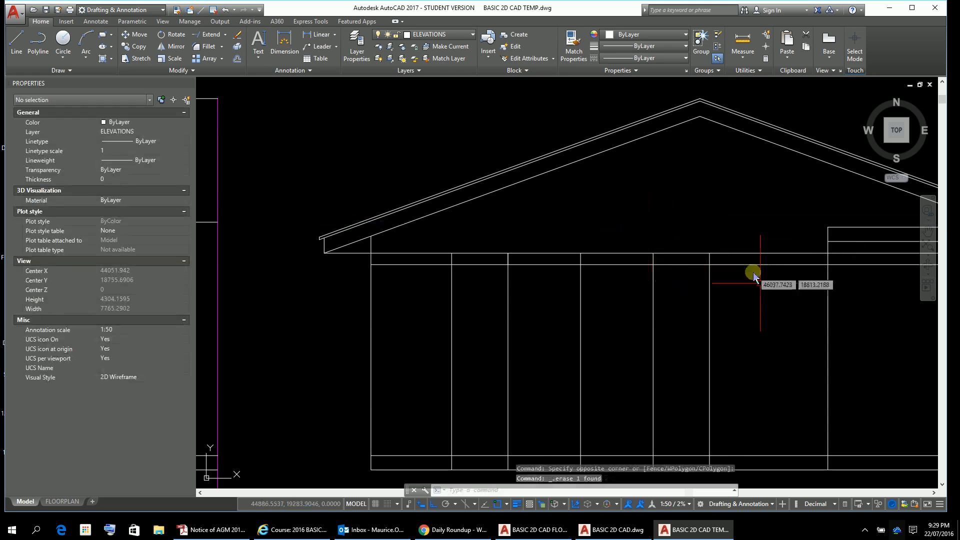
pyautogui.scroll(-3, 840, 307)
pyautogui.scroll(4, 619, 316)
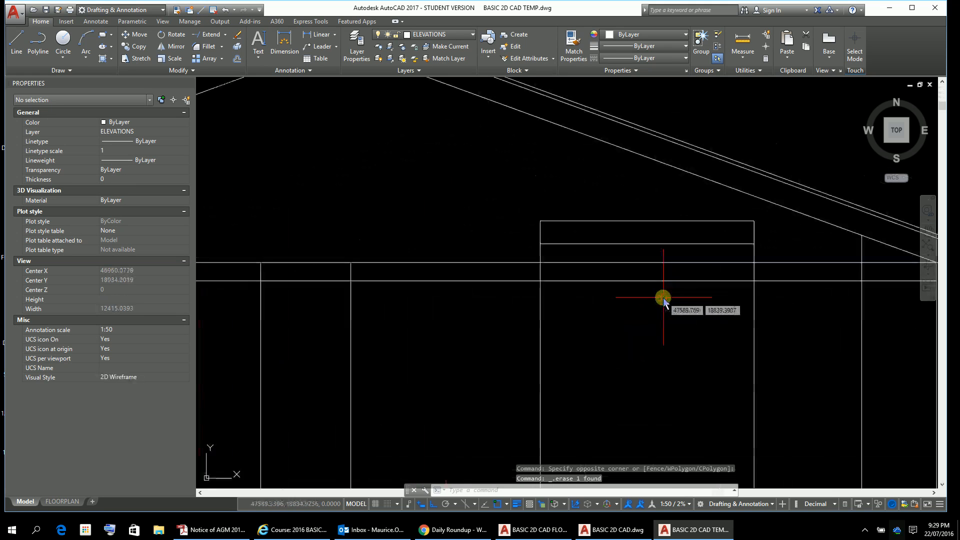
pyautogui.click(759, 215)
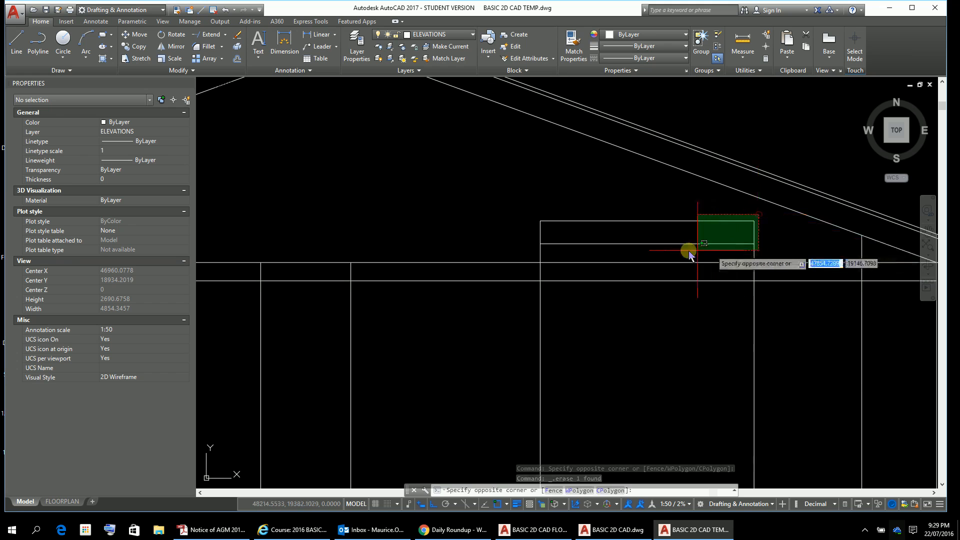
pyautogui.click(509, 261)
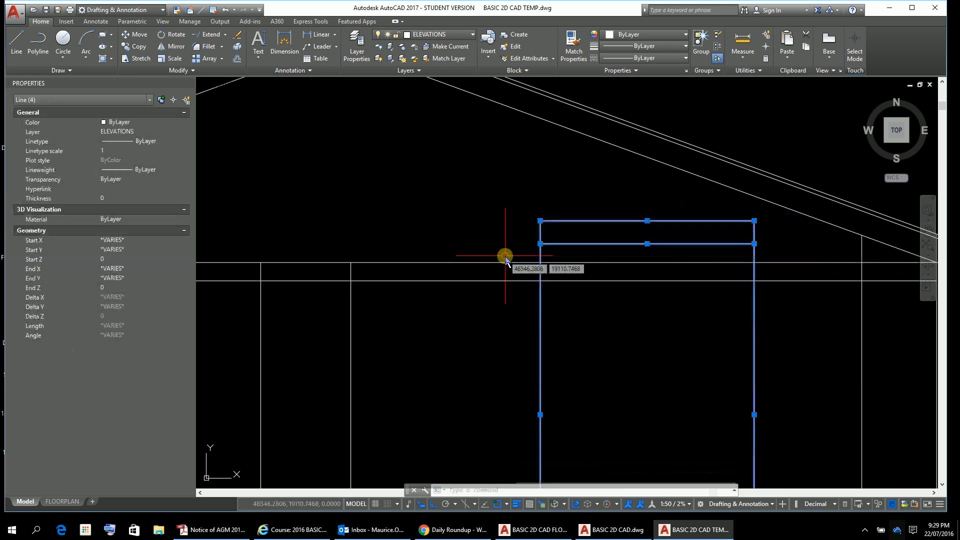
pyautogui.press('Escape')
pyautogui.press('Escape')
pyautogui.press('Escape')
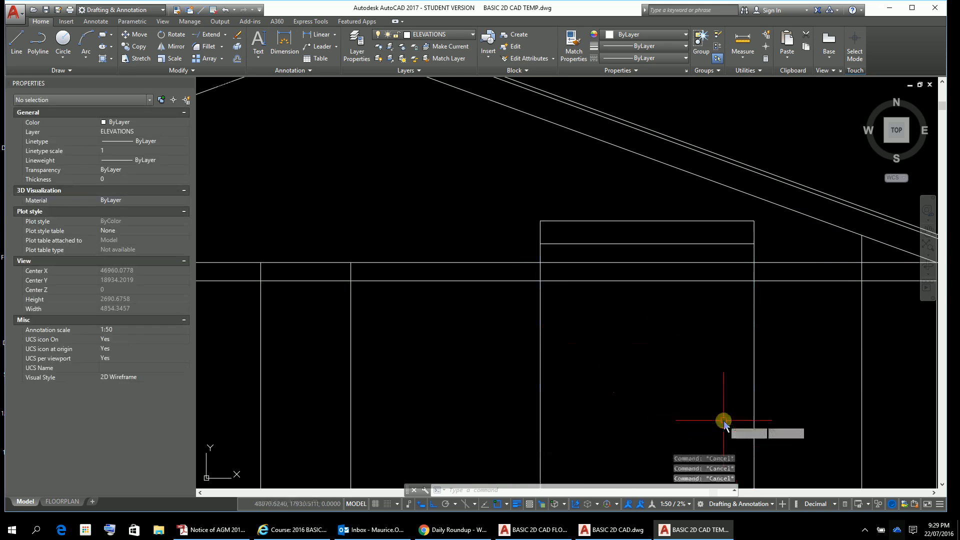
# Trim the narrower opening's two verticals between its old lower head line and the soffit-level line
pyautogui.press('Return')
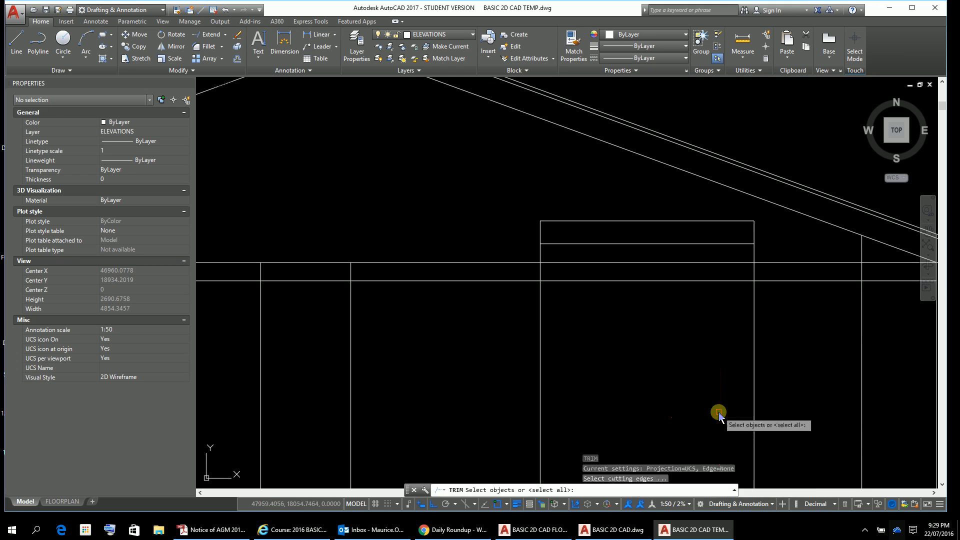
pyautogui.press('Return')
pyautogui.click(767, 211)
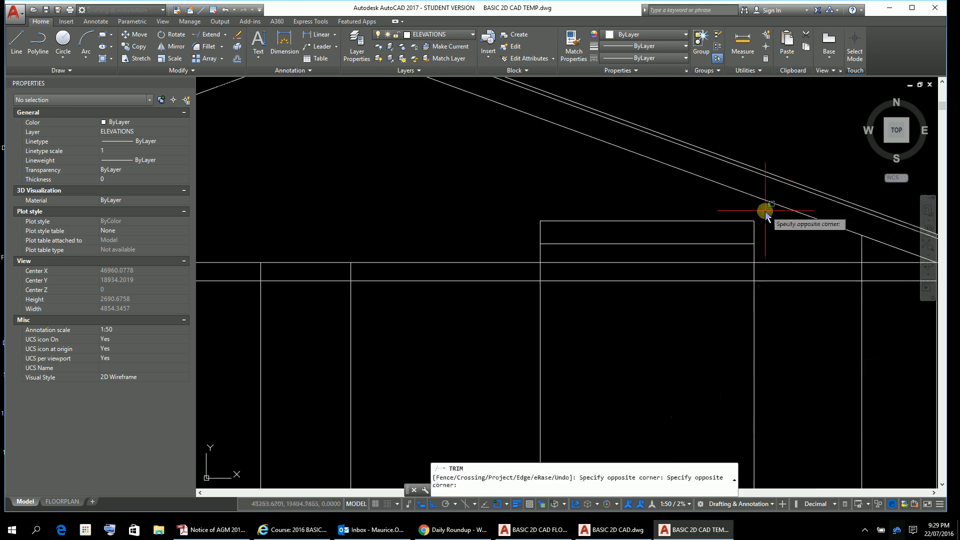
pyautogui.click(530, 254)
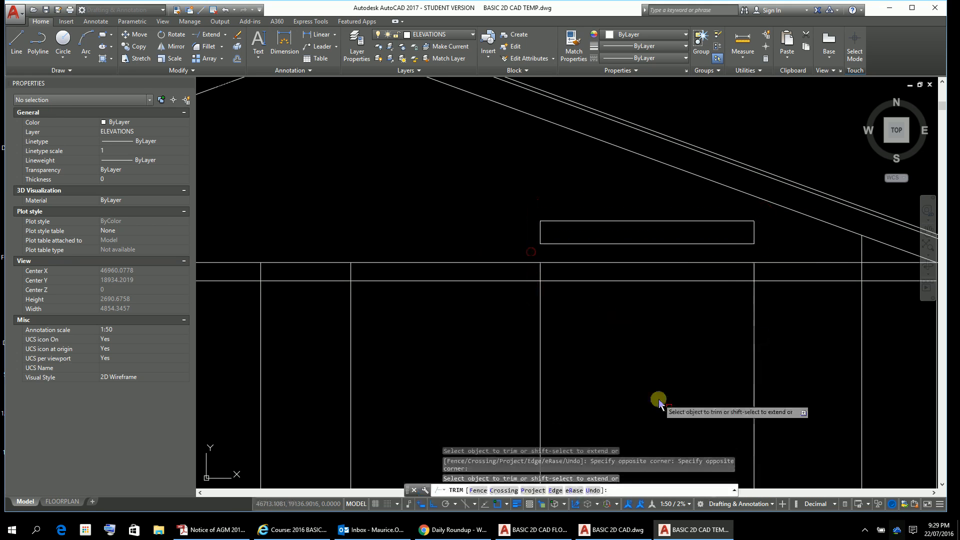
pyautogui.scroll(-4, 660, 376)
pyautogui.press('Escape')
pyautogui.press('Escape')
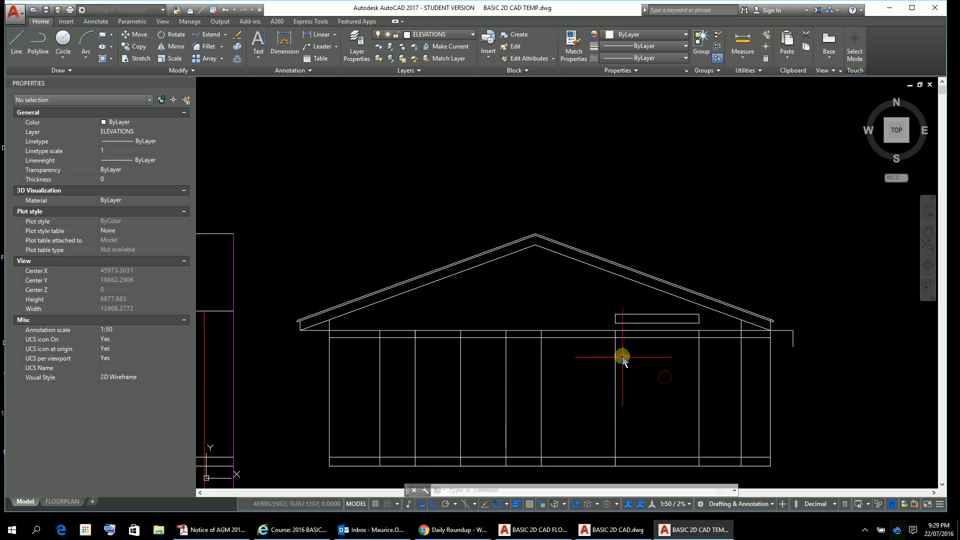
# Erase the four leftover lines of the old head rectangle above the narrower opening
pyautogui.click(698, 322)
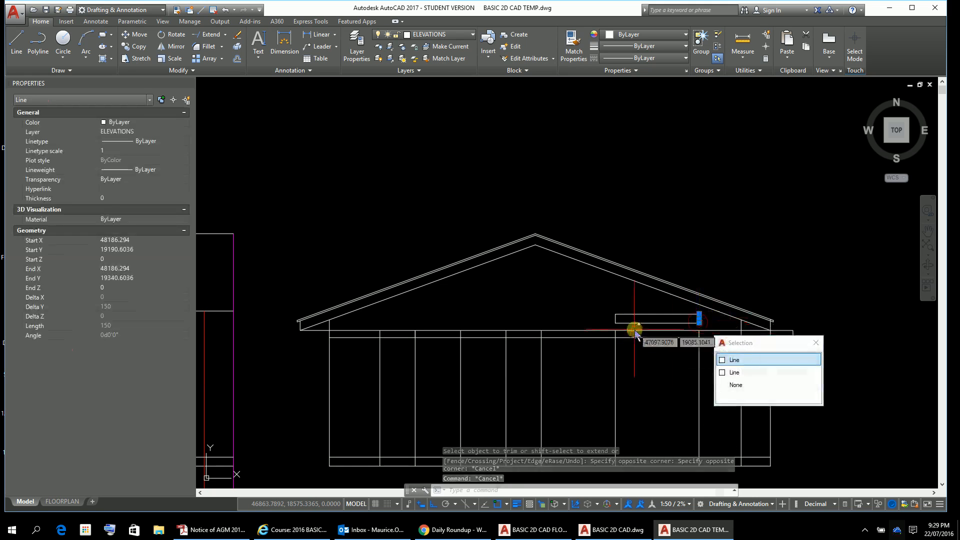
pyautogui.click(704, 311)
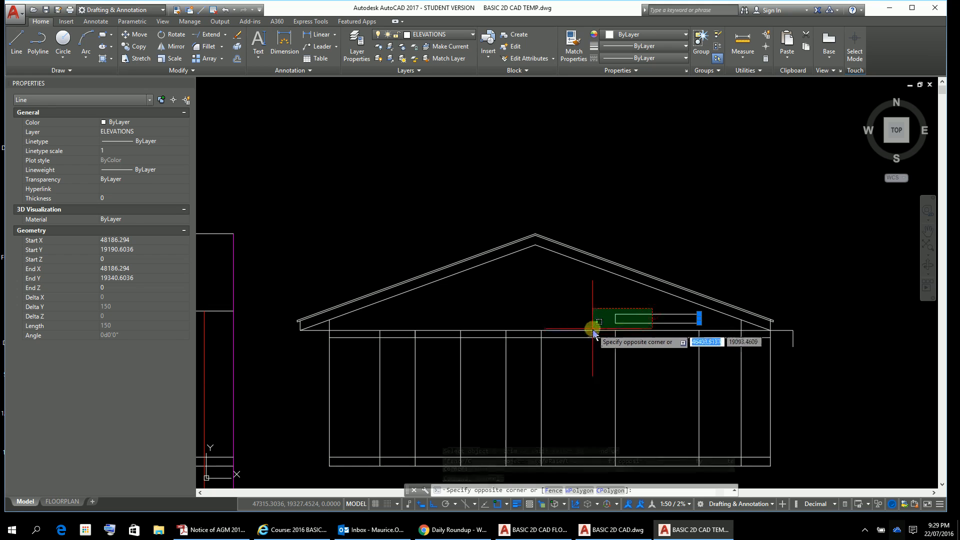
pyautogui.click(593, 330)
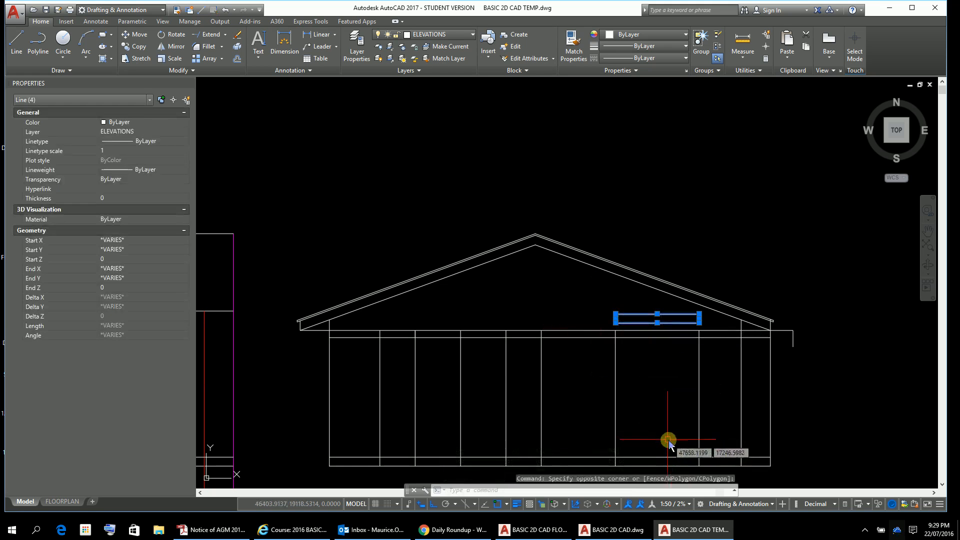
pyautogui.press('Delete')
# Trim the soffit-level and 2000 offset lines left of the wide opening, between the two openings, and from the narrower opening to the next vertical
pyautogui.scroll(-3, 572, 275)
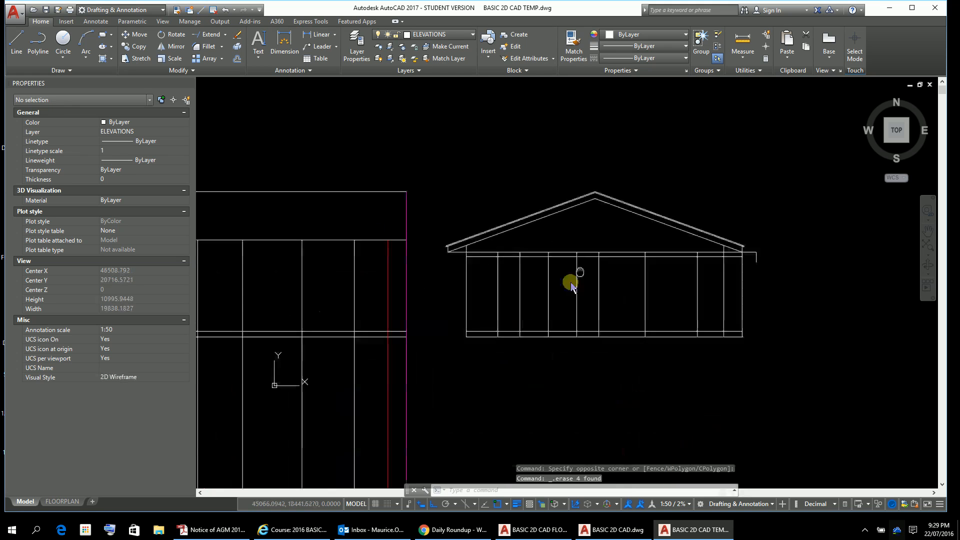
pyautogui.scroll(3, 566, 307)
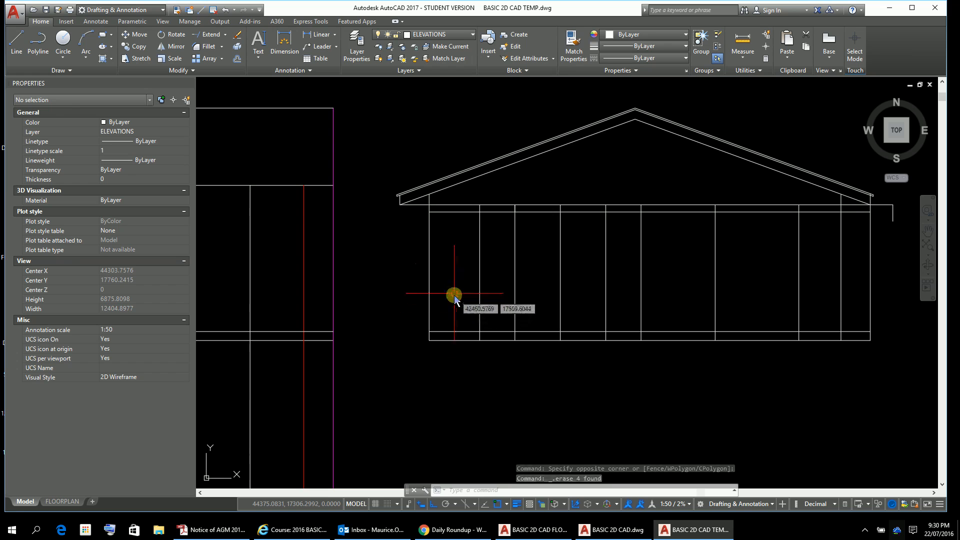
pyautogui.write('tr')
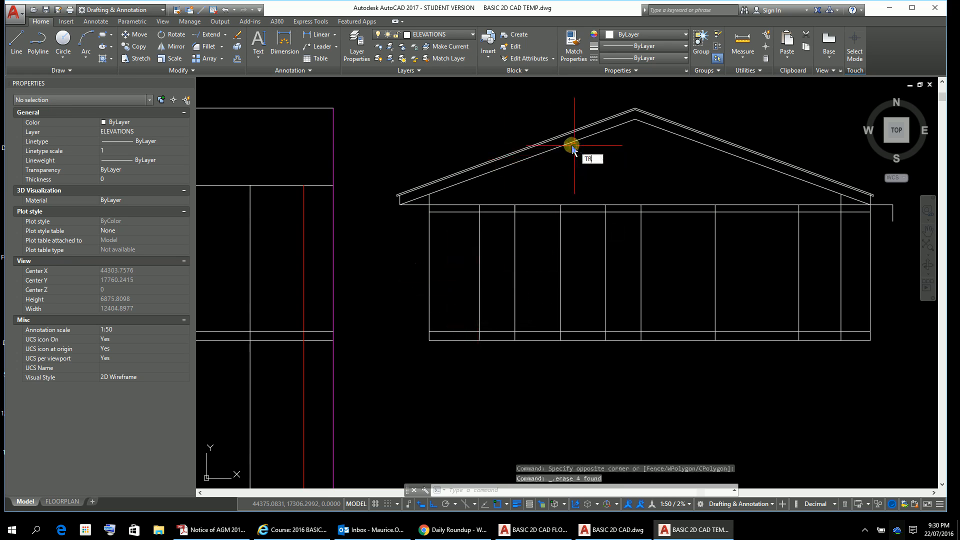
pyautogui.press('Return')
pyautogui.press('Return')
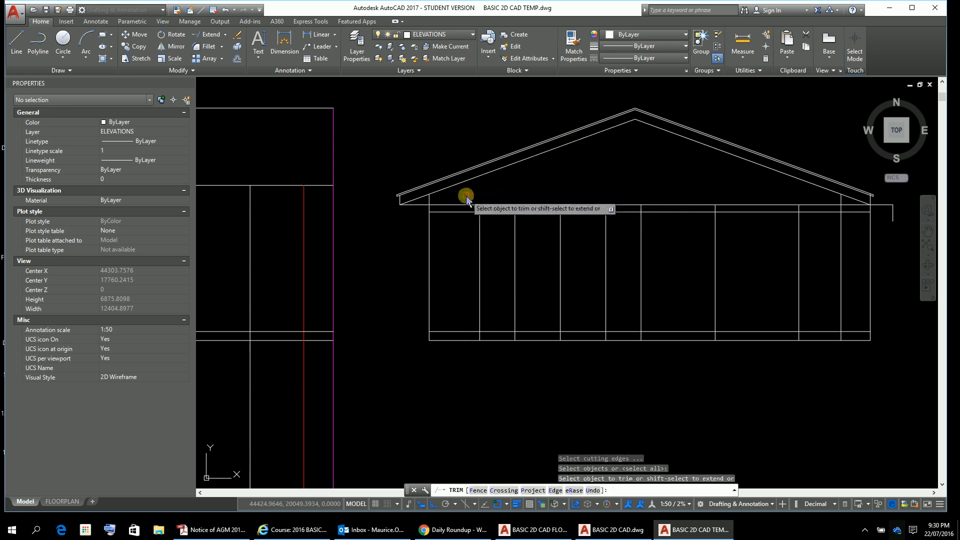
pyautogui.click(465, 195)
pyautogui.click(451, 221)
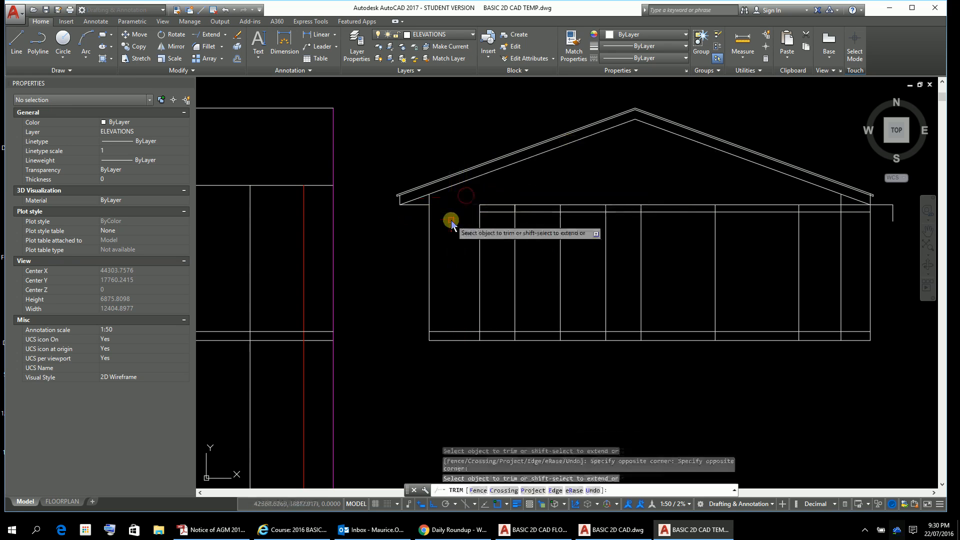
pyautogui.click(694, 197)
pyautogui.click(667, 242)
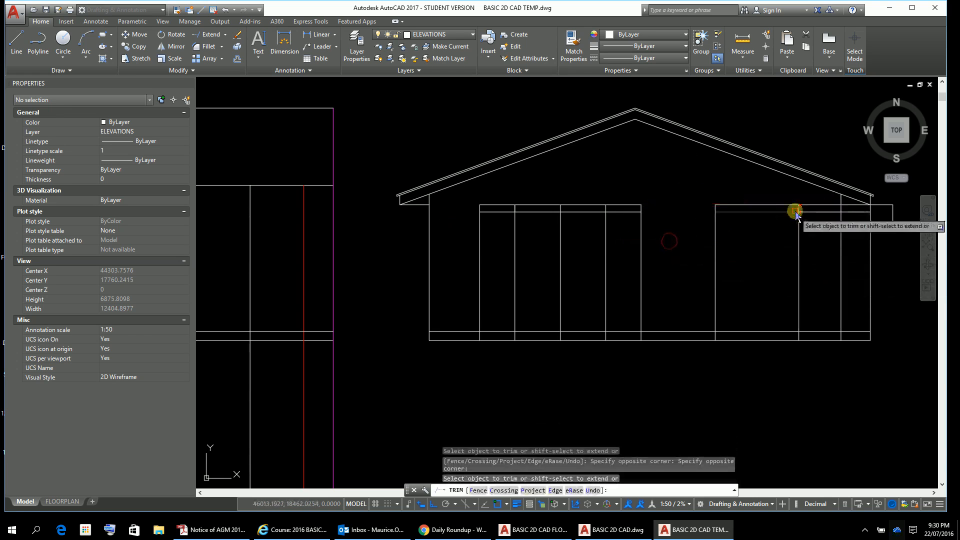
pyautogui.click(810, 201)
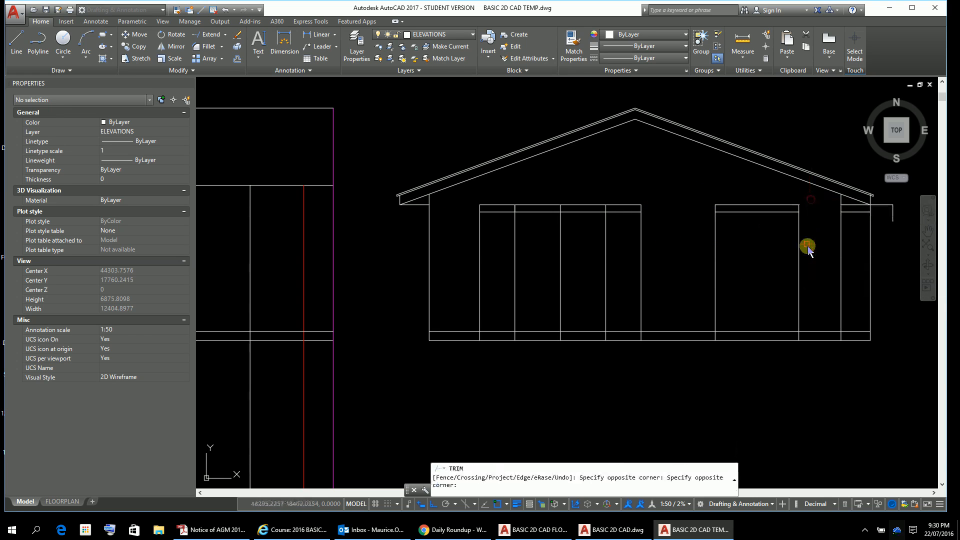
pyautogui.click(813, 250)
pyautogui.scroll(6, 910, 203)
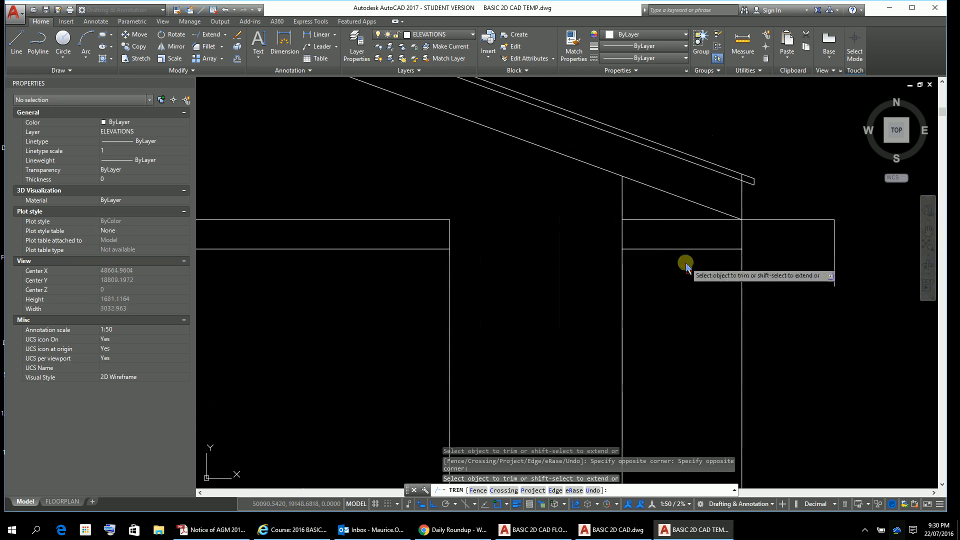
pyautogui.press('Escape')
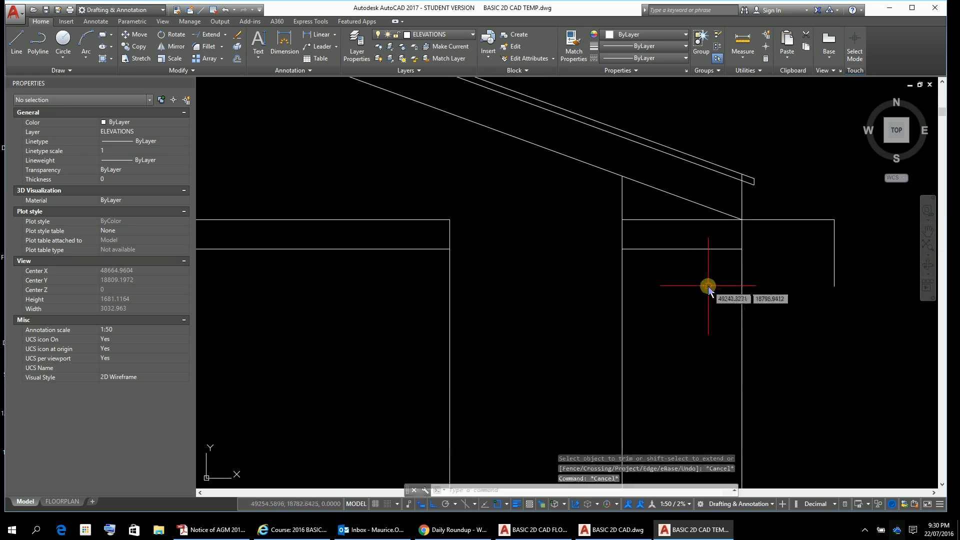
# Erase the leftover 2000 offset line piece beside the right wall and the short downward segment ending the soffit-level line
pyautogui.click(717, 249)
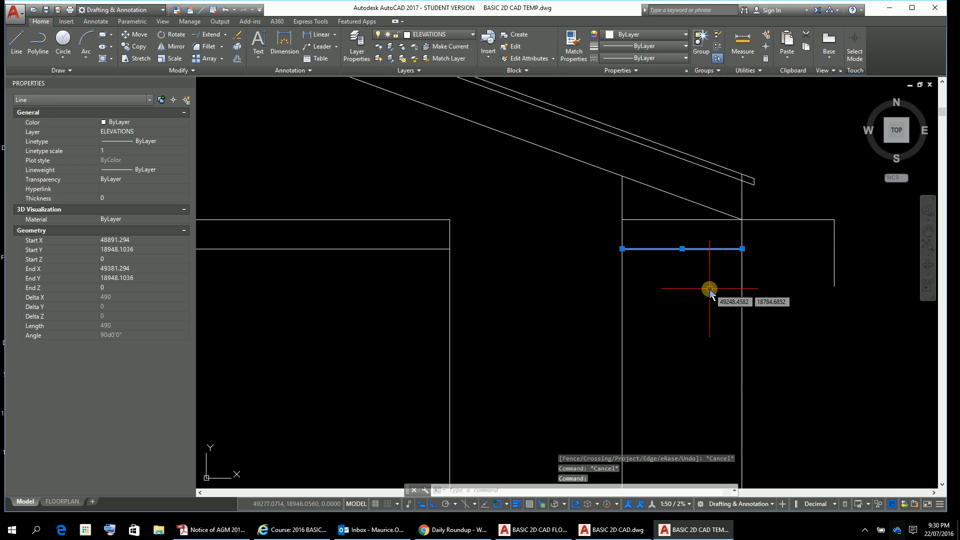
pyautogui.press('Delete')
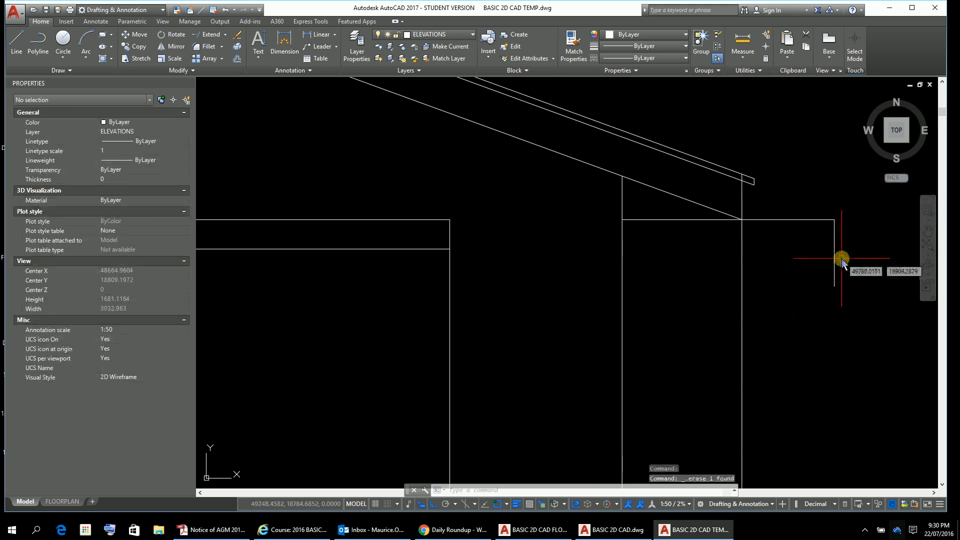
pyautogui.click(857, 239)
pyautogui.click(819, 289)
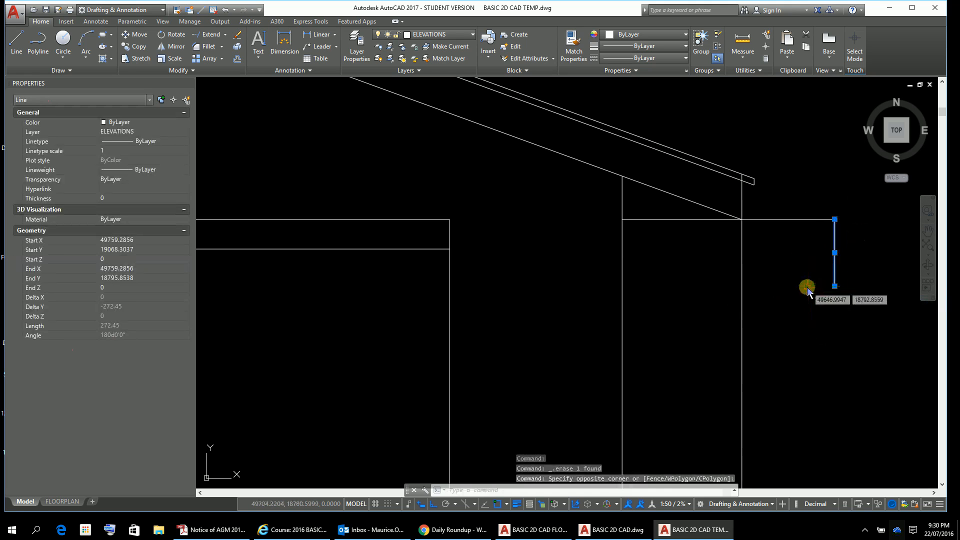
pyautogui.press('Delete')
pyautogui.click(842, 205)
pyautogui.click(807, 258)
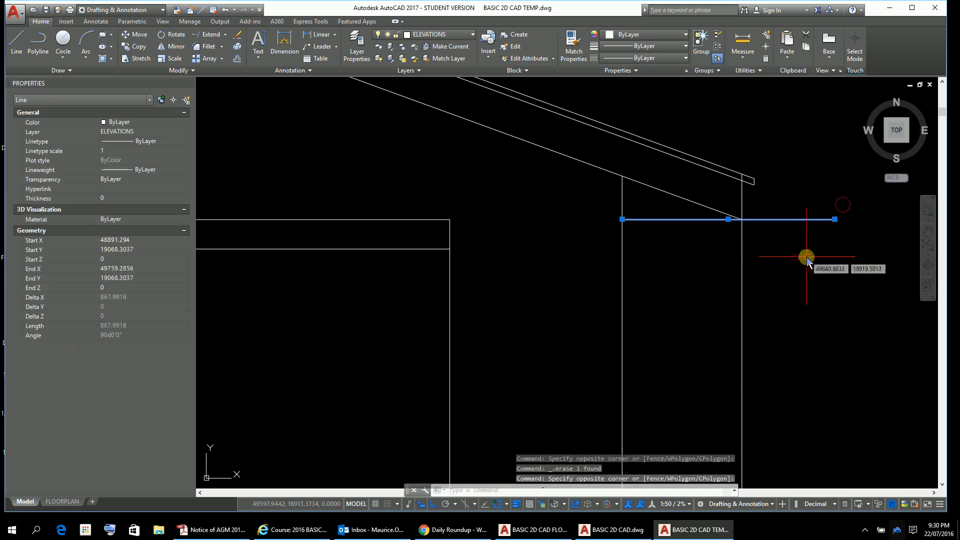
pyautogui.press('Escape')
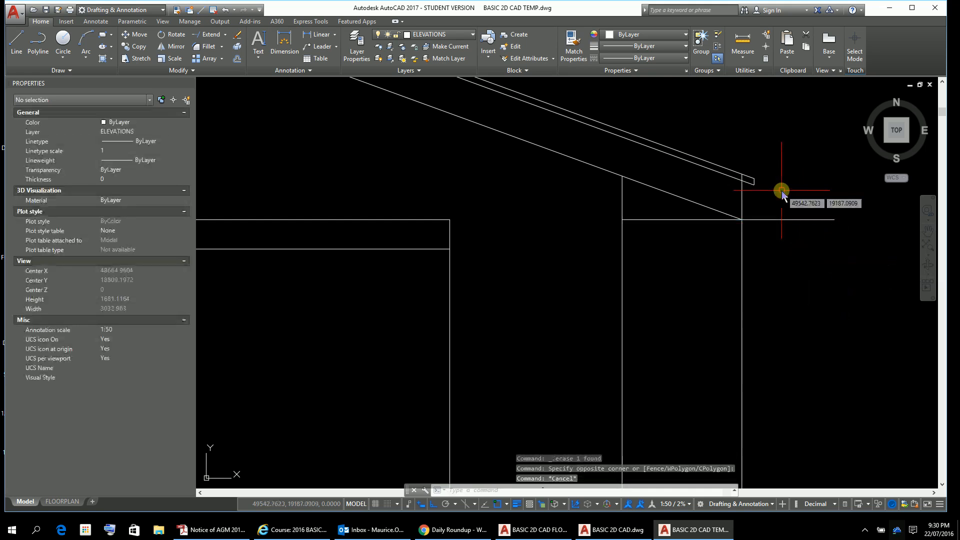
pyautogui.press('Escape')
# Trim the soffit-level line's overhang beyond the gable end's right wall
pyautogui.write('TR')
pyautogui.press('Return')
pyautogui.press('Return')
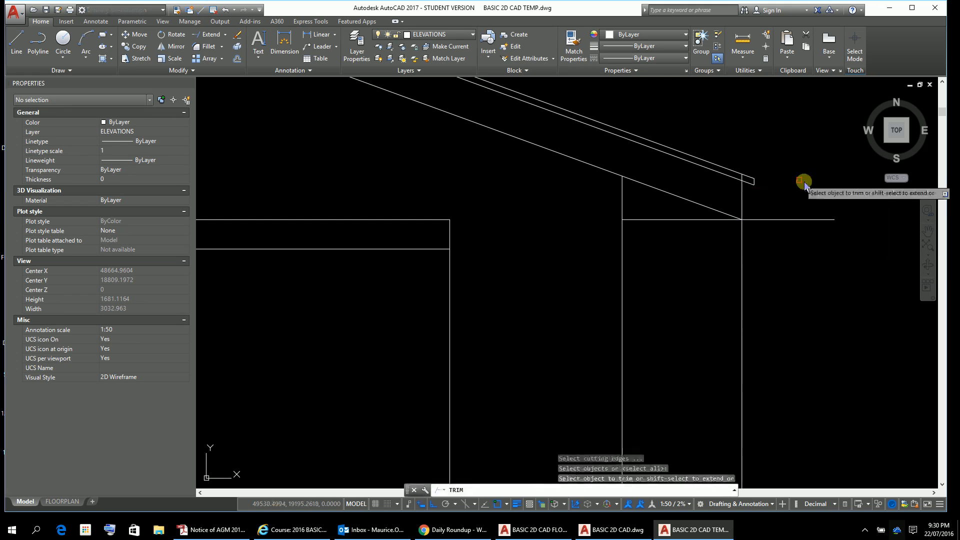
pyautogui.click(794, 174)
pyautogui.click(772, 260)
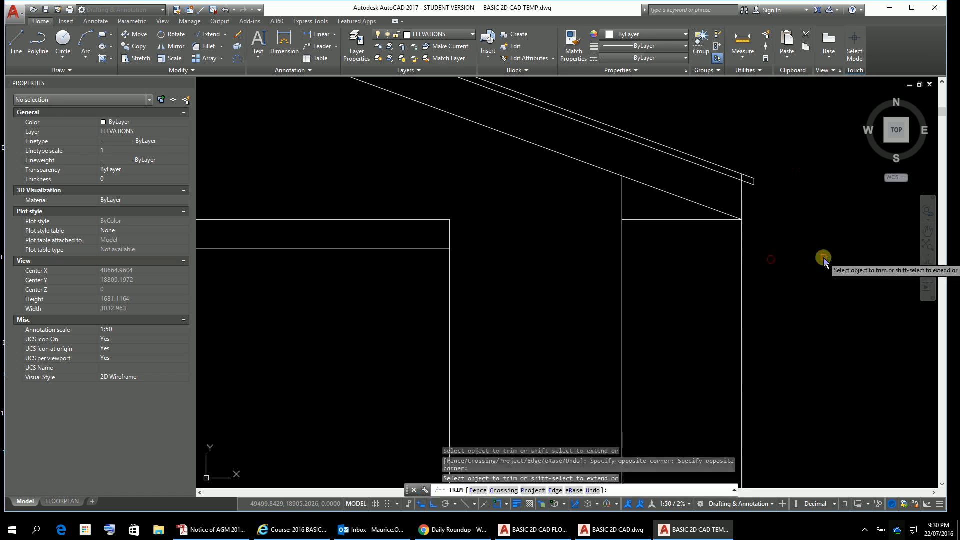
pyautogui.scroll(-4, 821, 260)
pyautogui.moveTo(824, 260); pyautogui.dragTo(801, 252, button='middle')
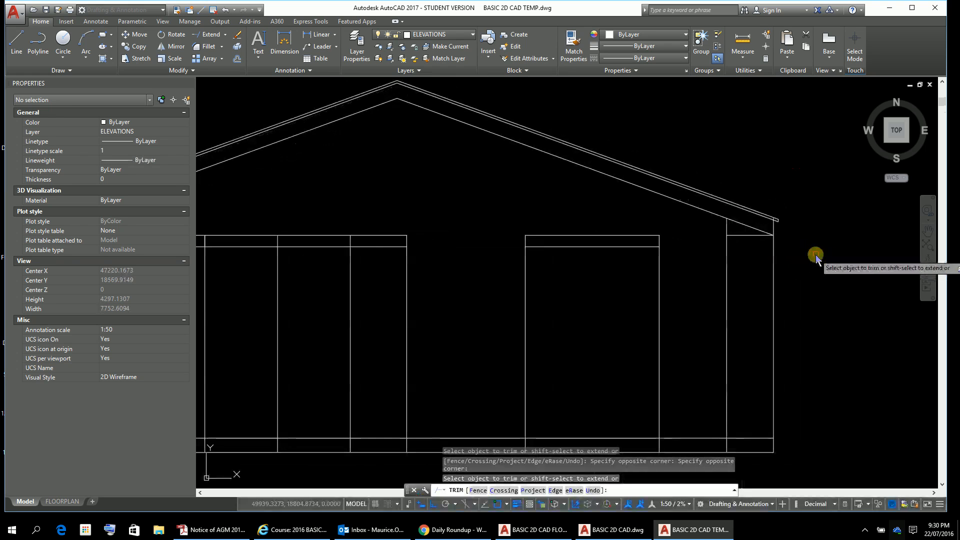
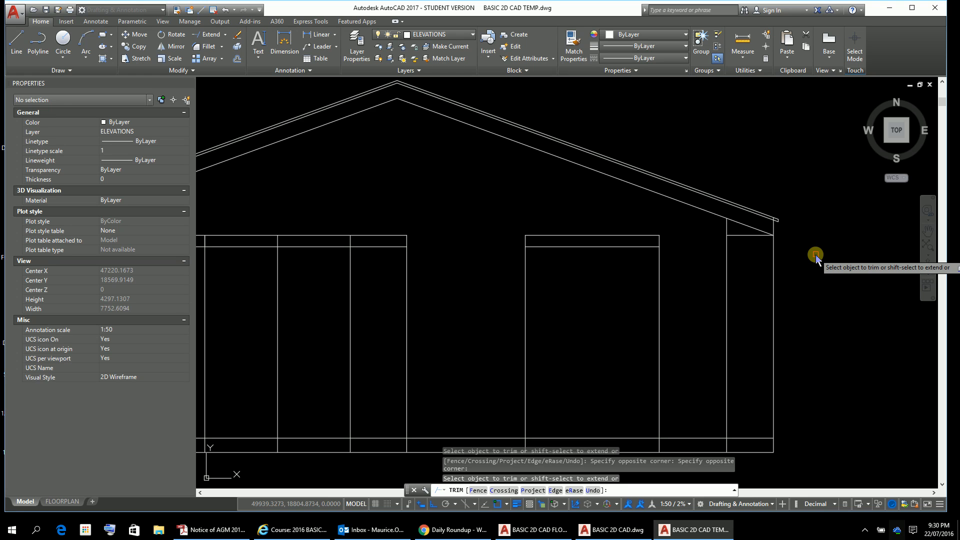
# Offset the narrower opening's lower head line 1400 downward to form the window sill
pyautogui.moveTo(547, 312); pyautogui.dragTo(681, 302, button='middle')
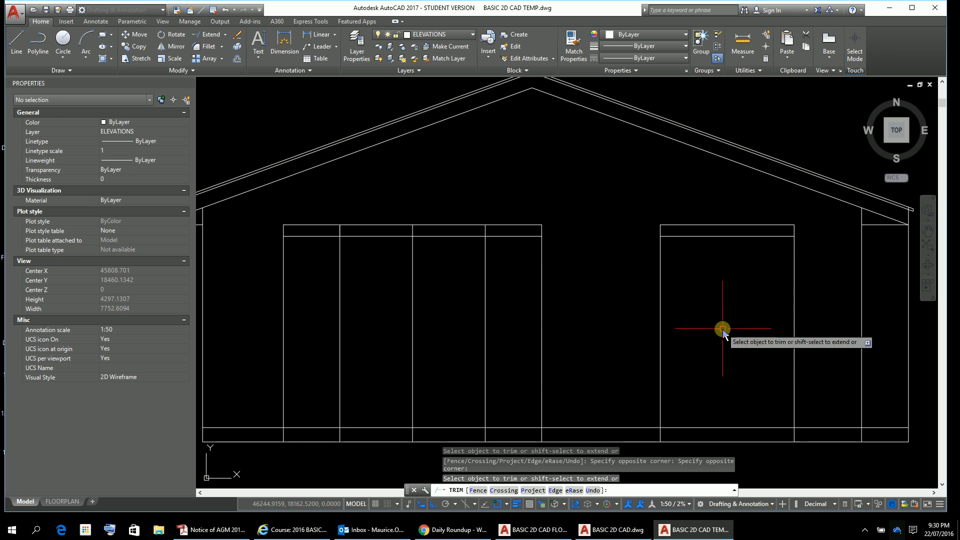
pyautogui.press('Escape')
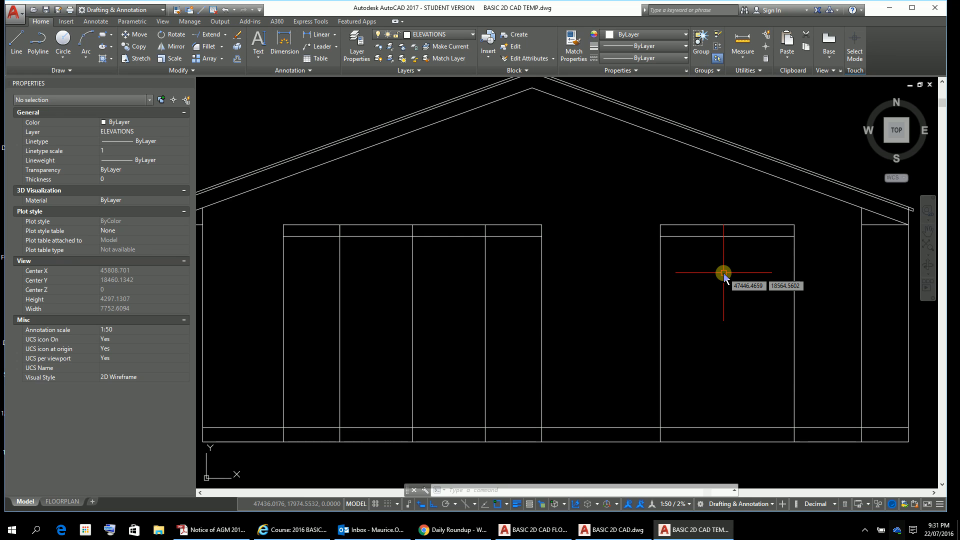
pyautogui.press('Escape')
pyautogui.press('Escape')
pyautogui.press('Escape')
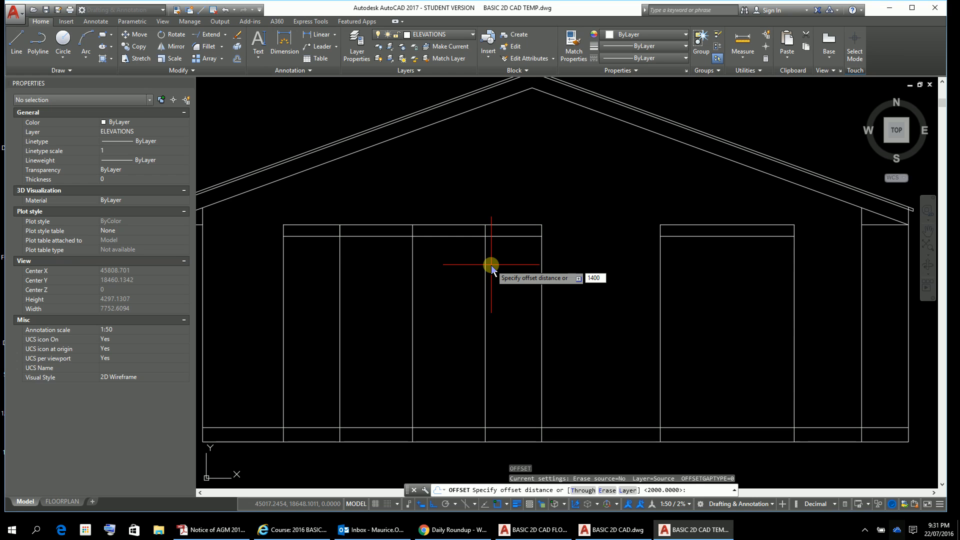
pyautogui.press('Return')
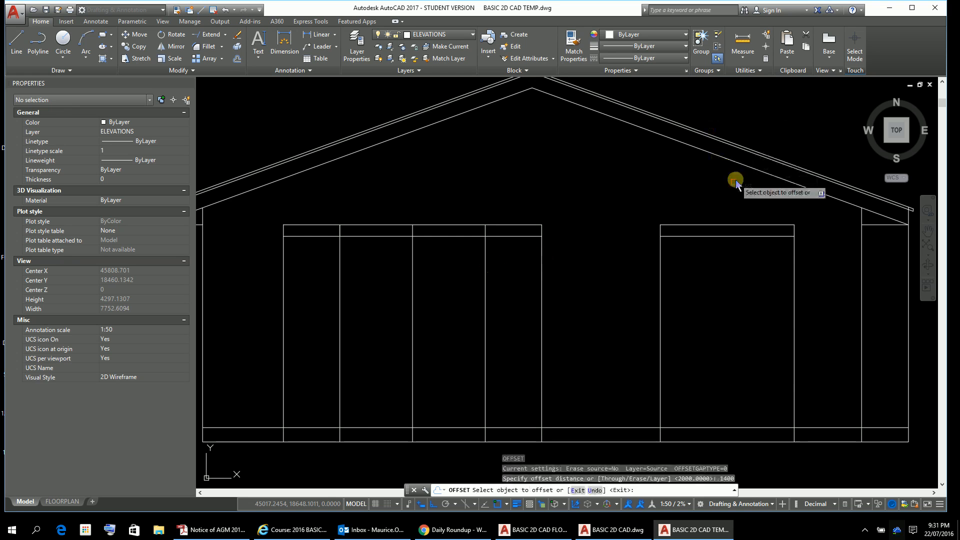
pyautogui.click(721, 236)
pyautogui.click(733, 297)
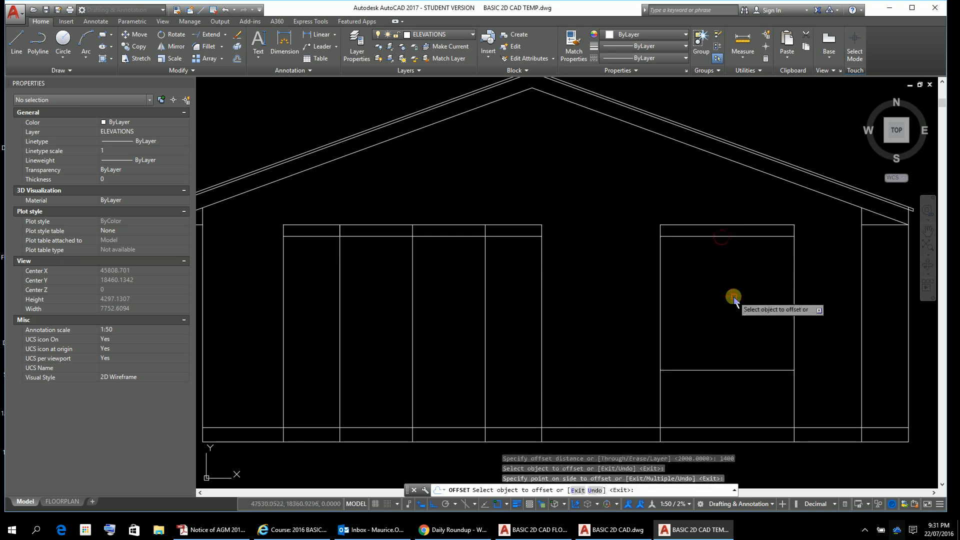
pyautogui.press('Escape')
pyautogui.press('Escape')
pyautogui.press('Escape')
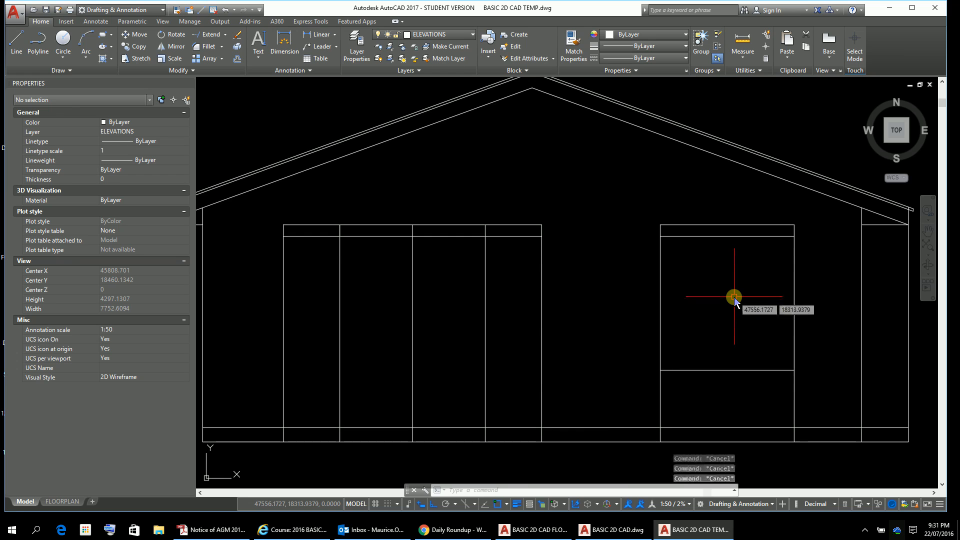
# Trim both side lines of the narrower opening between the sill and the upper base line
pyautogui.write('tr')
pyautogui.press('Return')
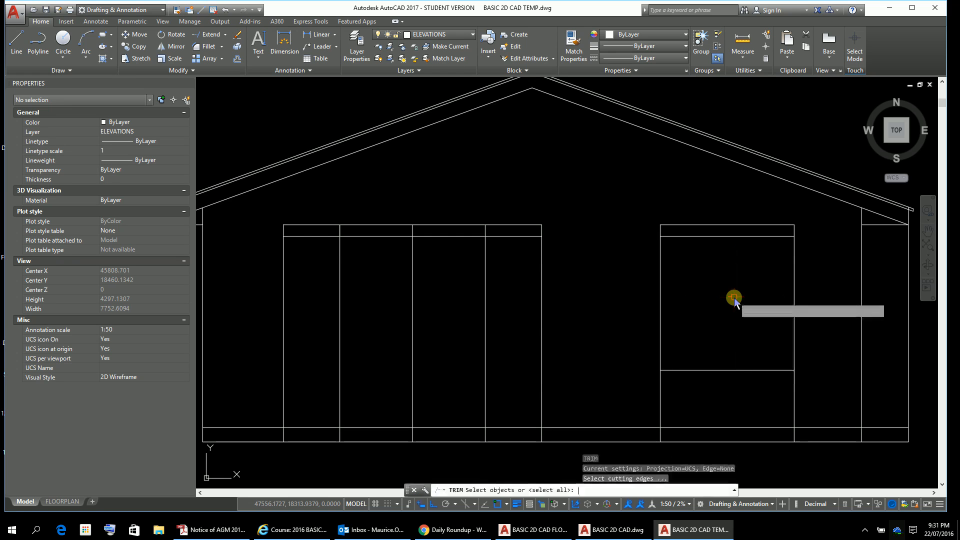
pyautogui.press('Return')
pyautogui.click(808, 386)
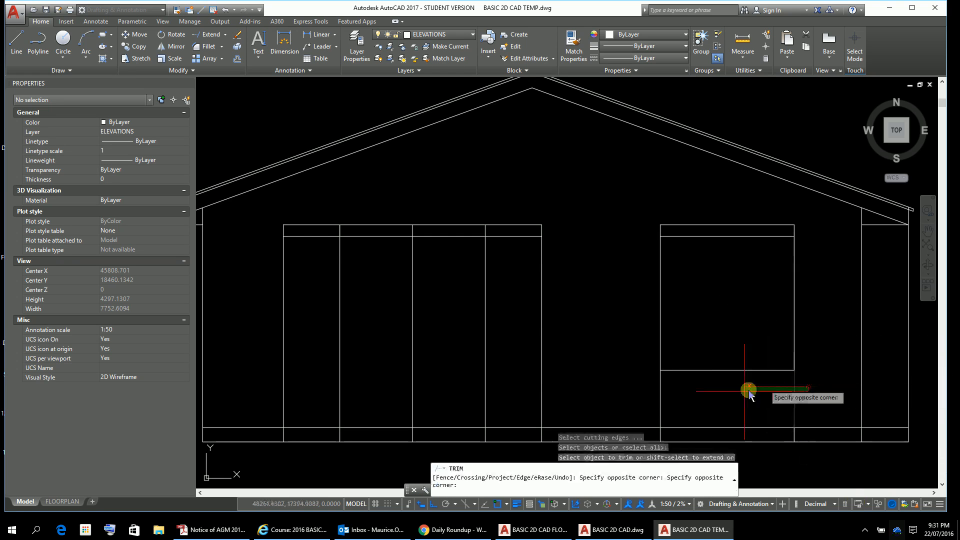
pyautogui.click(648, 403)
pyautogui.scroll(-2, 654, 399)
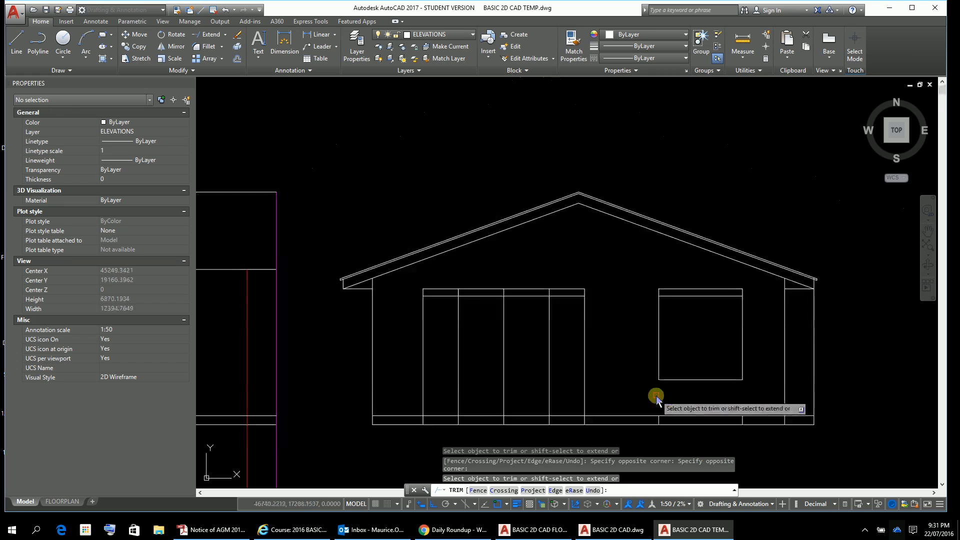
pyautogui.moveTo(654, 400); pyautogui.dragTo(632, 233, button='middle')
pyautogui.scroll(4, 632, 232)
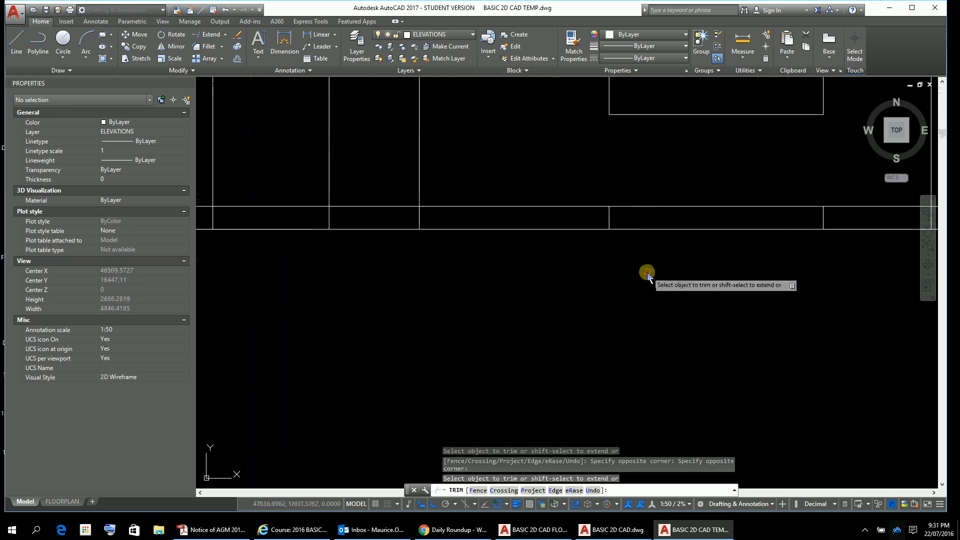
pyautogui.press('Escape')
pyautogui.press('Escape')
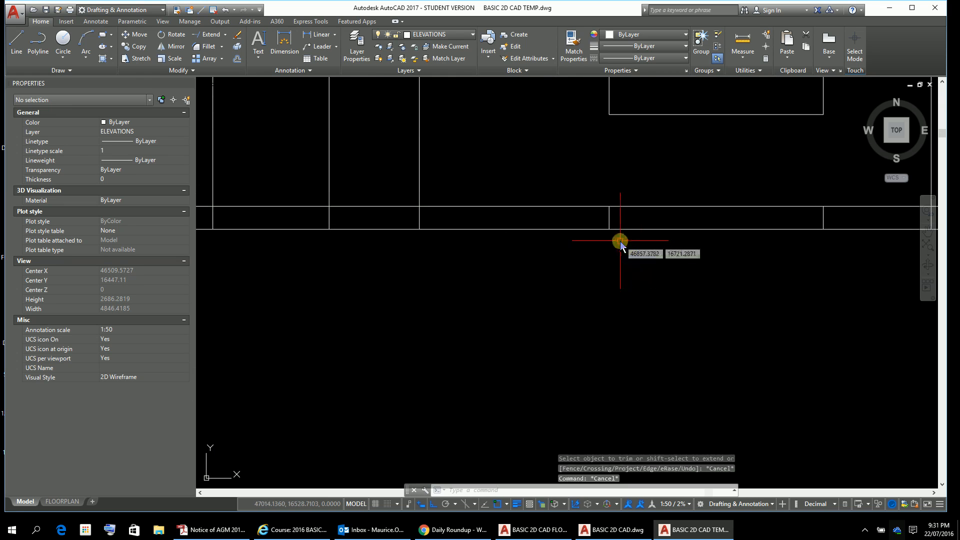
# Erase the two short vertical leftovers between the base lines beneath the window
pyautogui.click(609, 218)
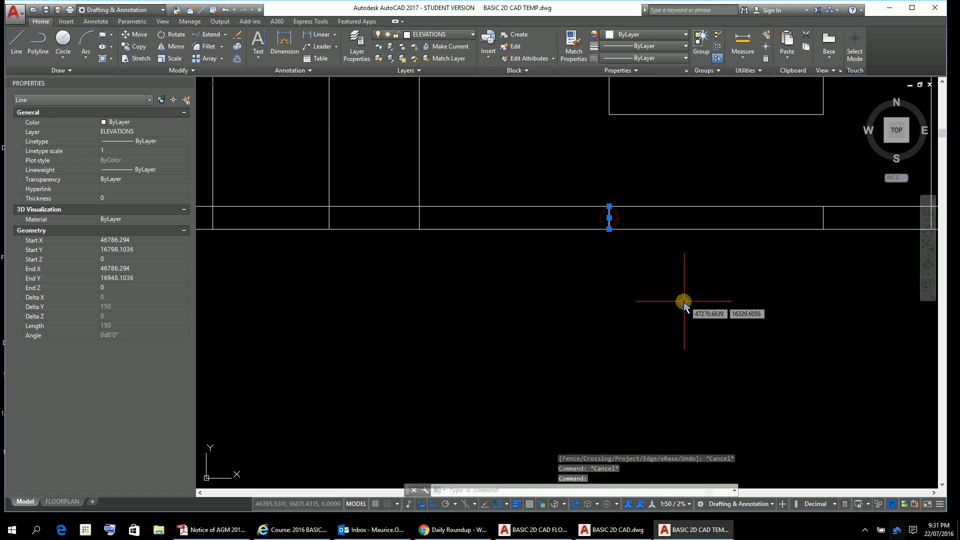
pyautogui.press('Delete')
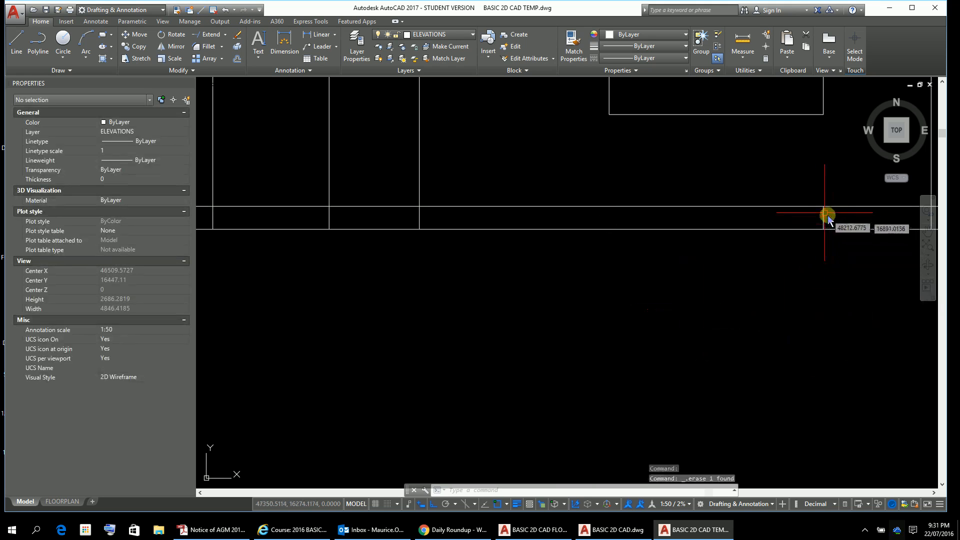
pyautogui.click(823, 212)
pyautogui.press('Delete')
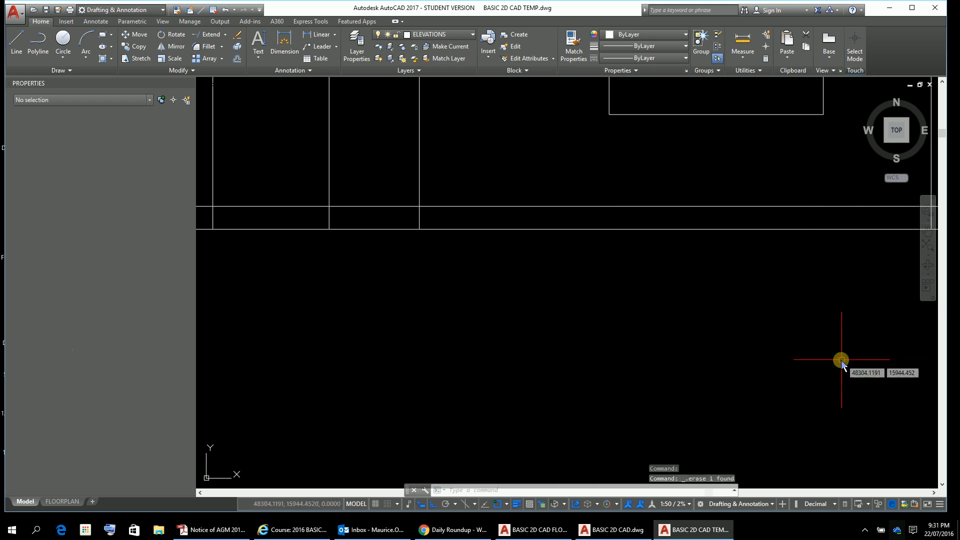
pyautogui.scroll(-3, 419, 397)
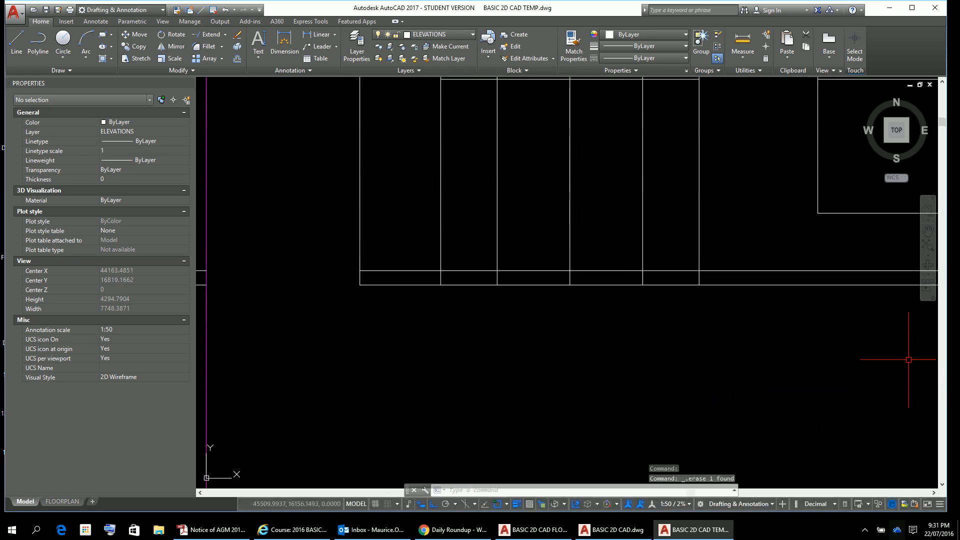
pyautogui.write('tr')
pyautogui.press('Return')
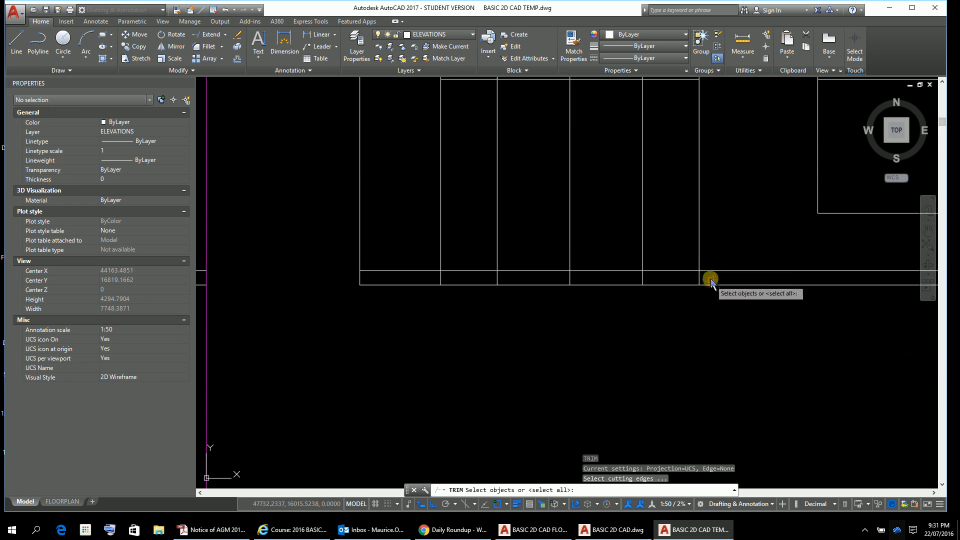
pyautogui.click(711, 277)
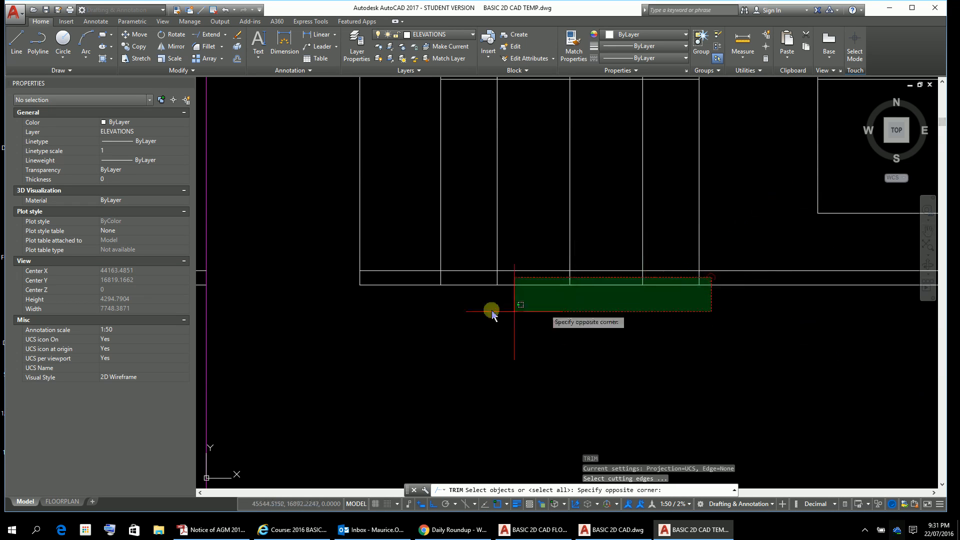
pyautogui.click(420, 281)
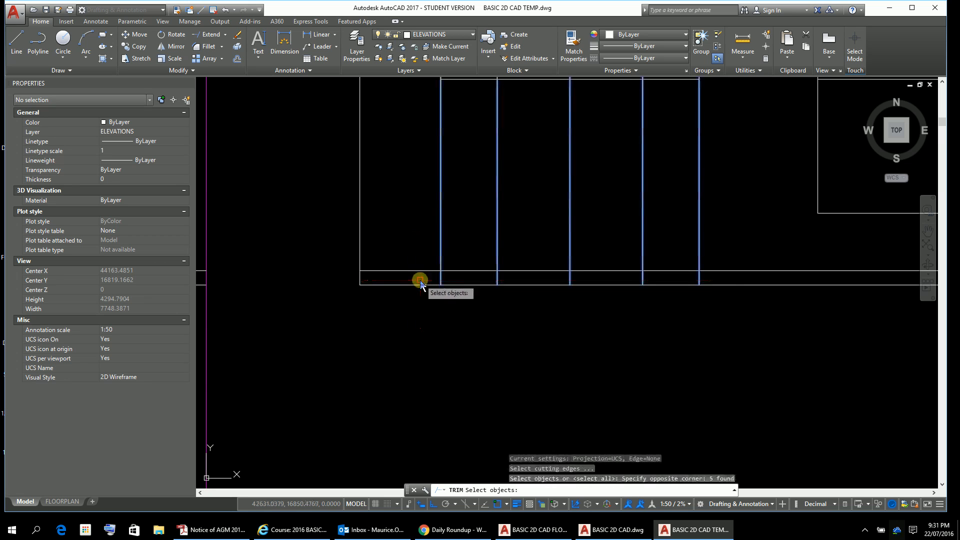
pyautogui.press('Escape')
pyautogui.press('Escape')
pyautogui.press('Escape')
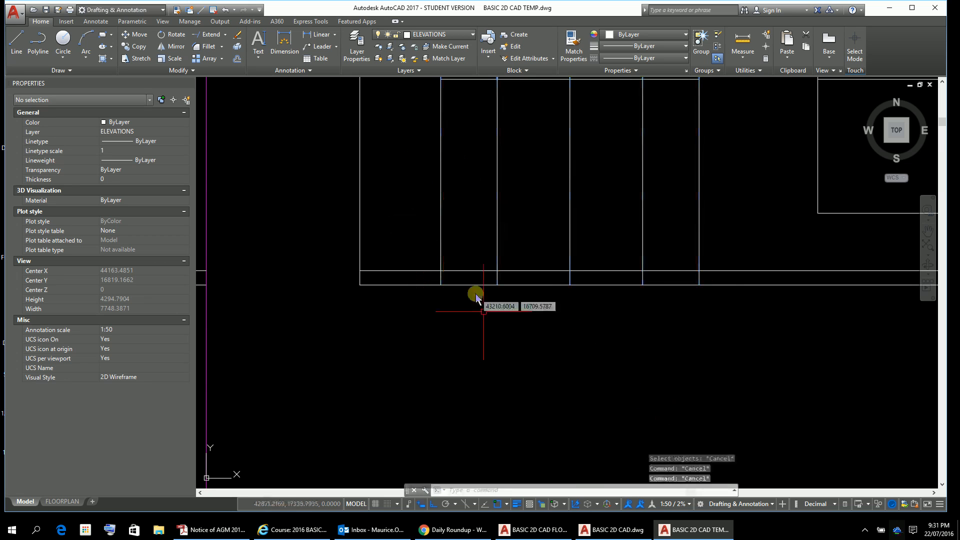
# Trim the wide opening's five vertical lines between the two base lines, using all objects as cutting edges
pyautogui.write('tr')
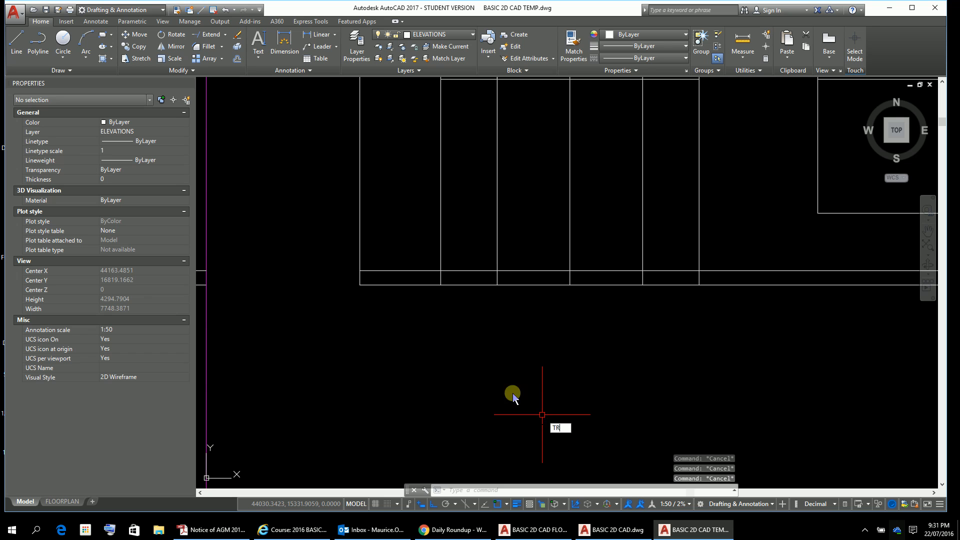
pyautogui.press('Return')
pyautogui.press('Return')
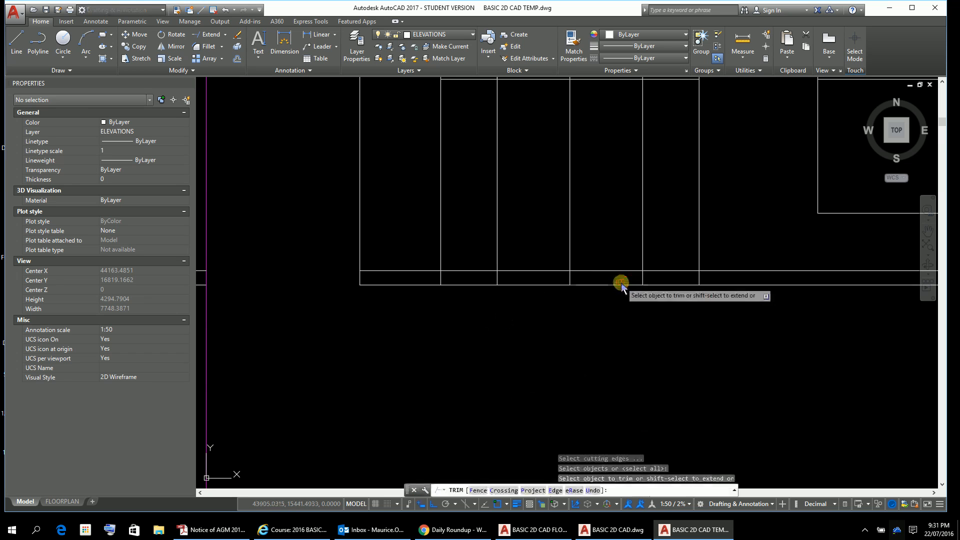
pyautogui.click(714, 278)
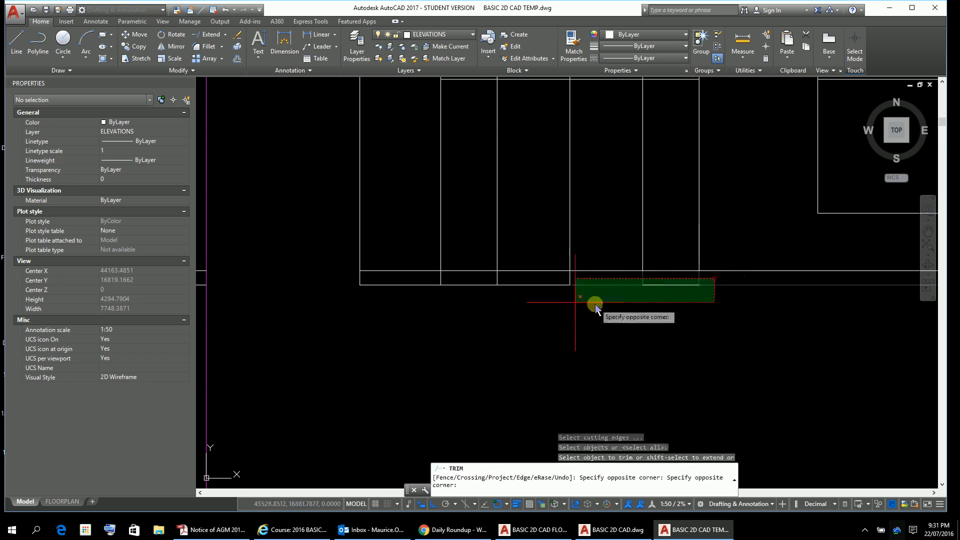
pyautogui.click(397, 280)
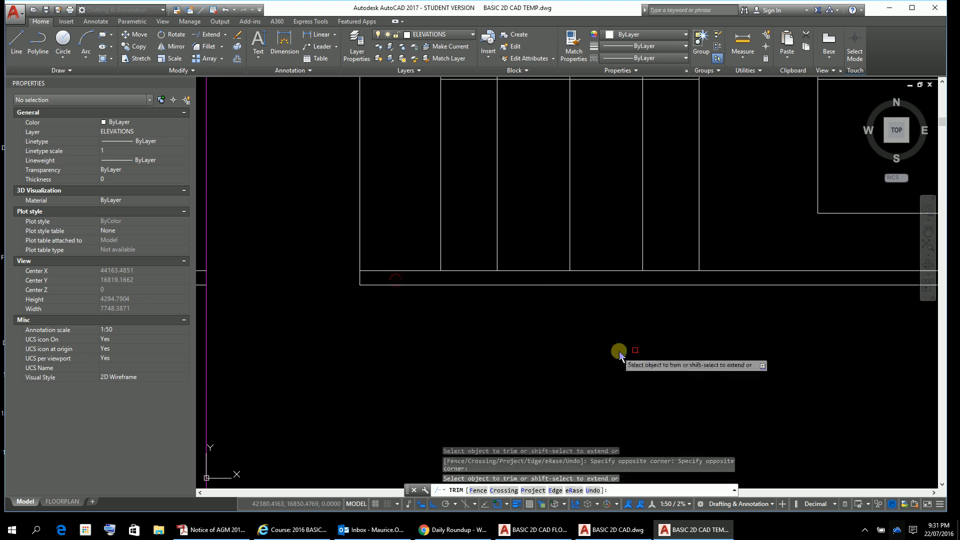
# Clear the three inner panel lines from the wide opening's head band, trimming two and erasing the remaining short piece
pyautogui.scroll(-5, 660, 345)
pyautogui.scroll(2, 668, 317)
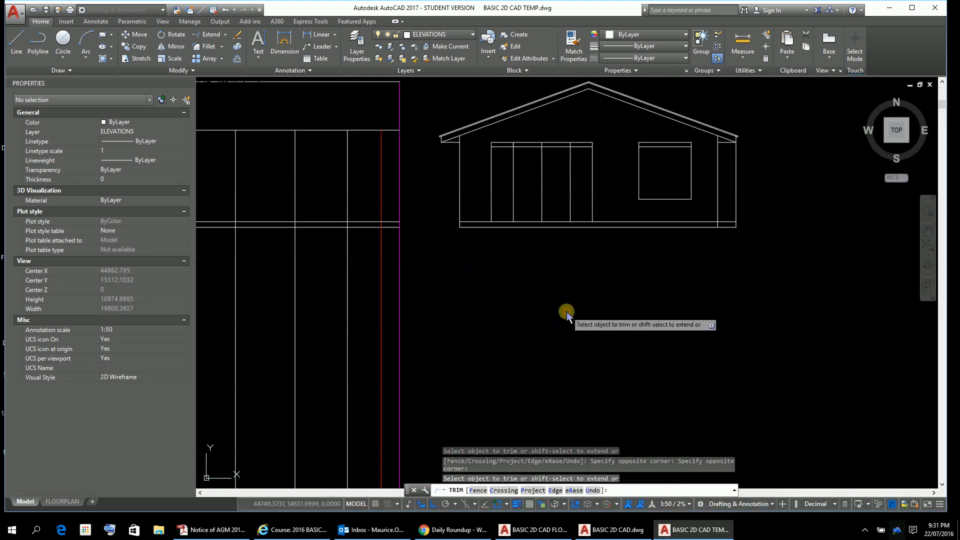
pyautogui.scroll(6, 490, 210)
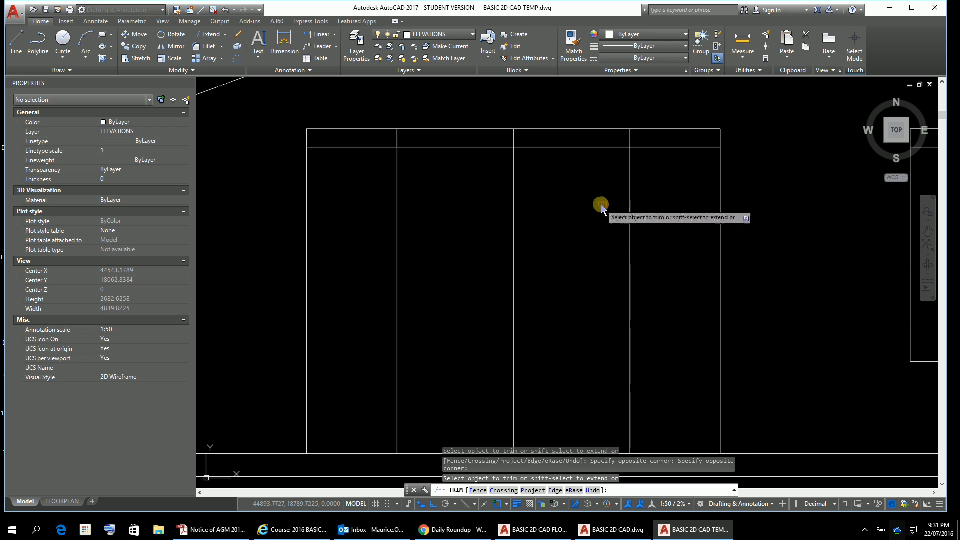
pyautogui.click(650, 139)
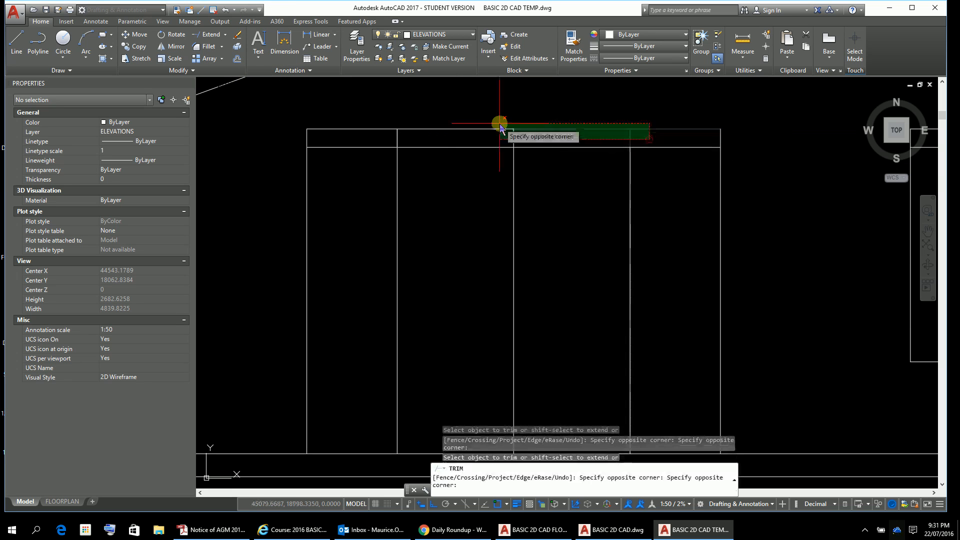
pyautogui.click(354, 138)
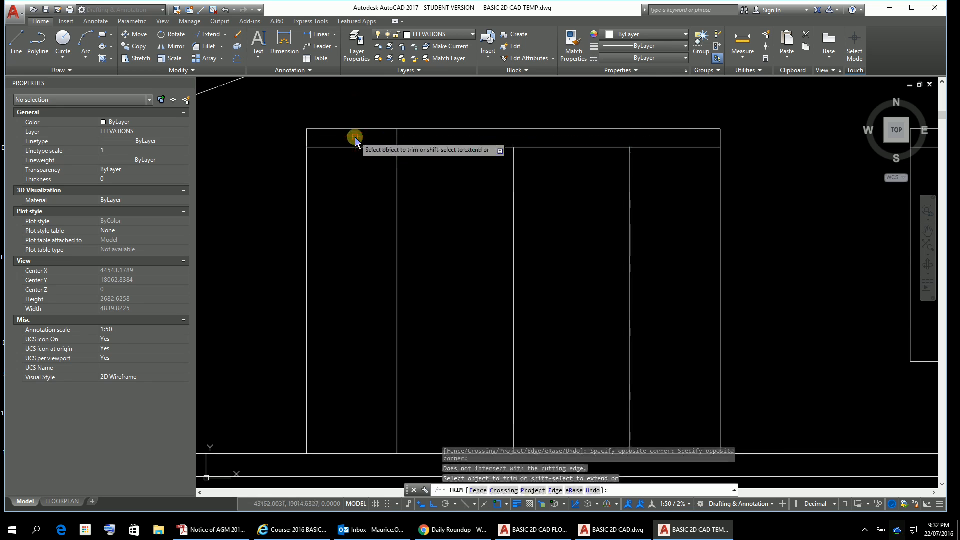
pyautogui.click(400, 145)
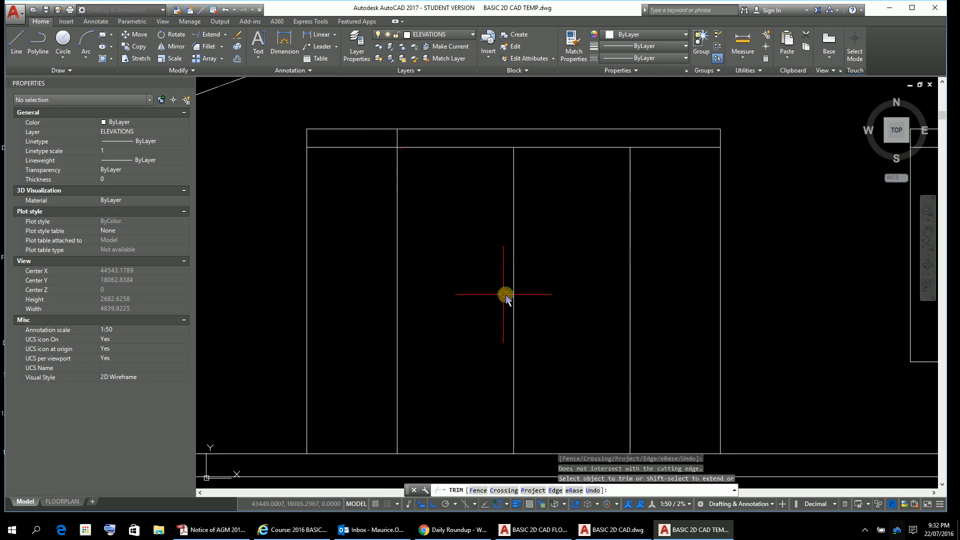
pyautogui.press('Escape')
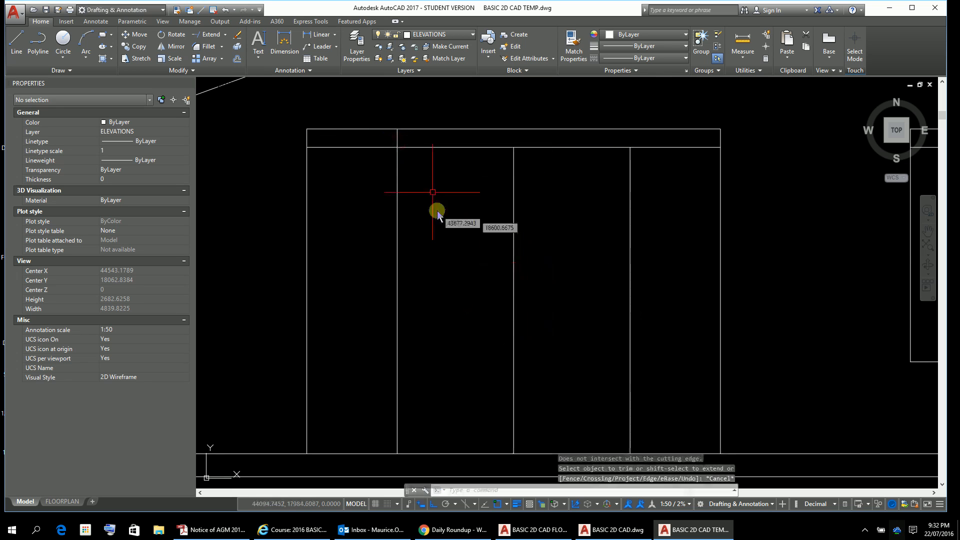
pyautogui.click(397, 138)
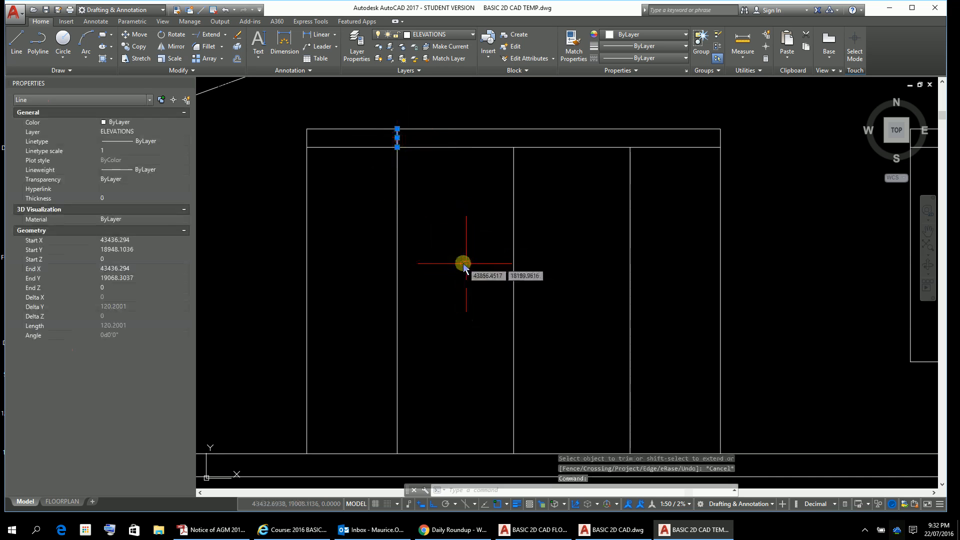
pyautogui.press('Delete')
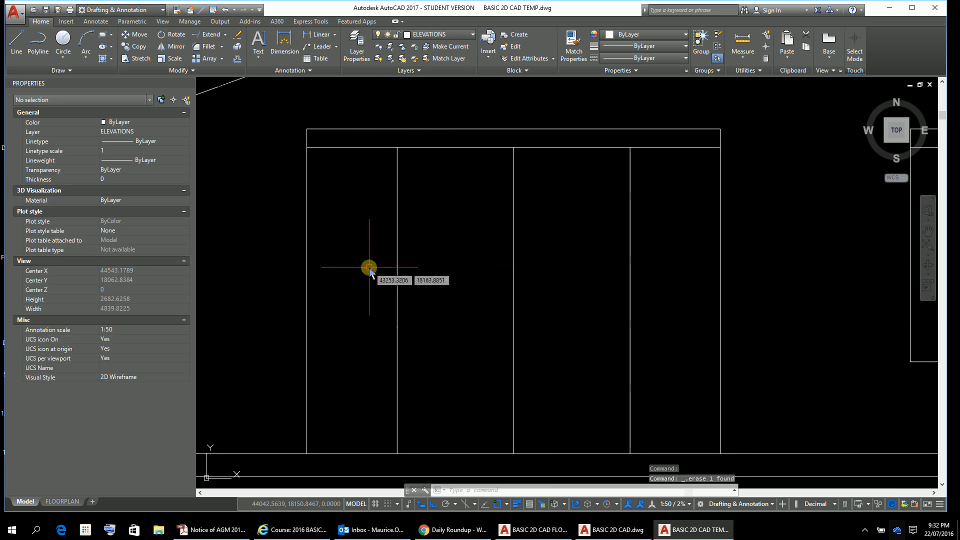
pyautogui.scroll(-4, 633, 274)
pyautogui.moveTo(632, 275); pyautogui.dragTo(614, 236, button='middle')
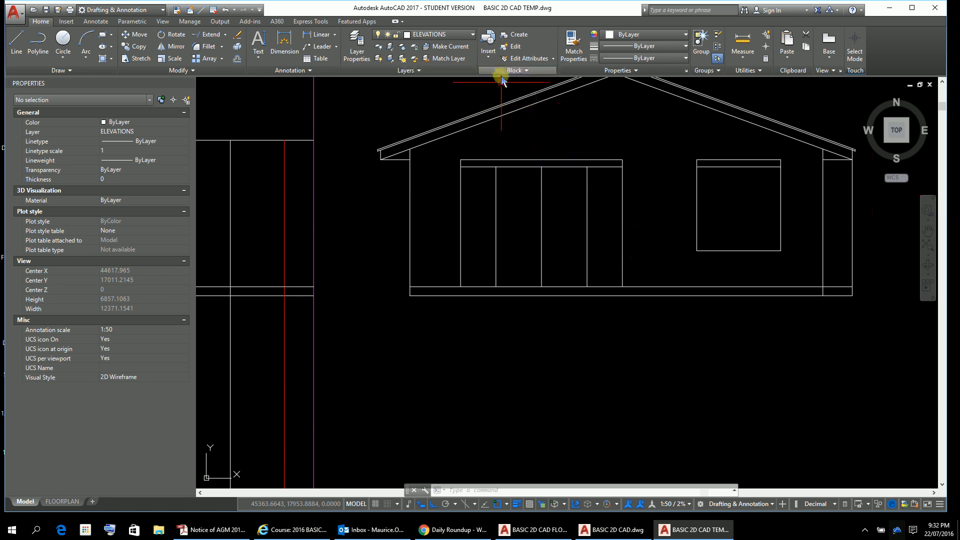
pyautogui.scroll(6, 488, 109)
pyautogui.scroll(-2, 500, 82)
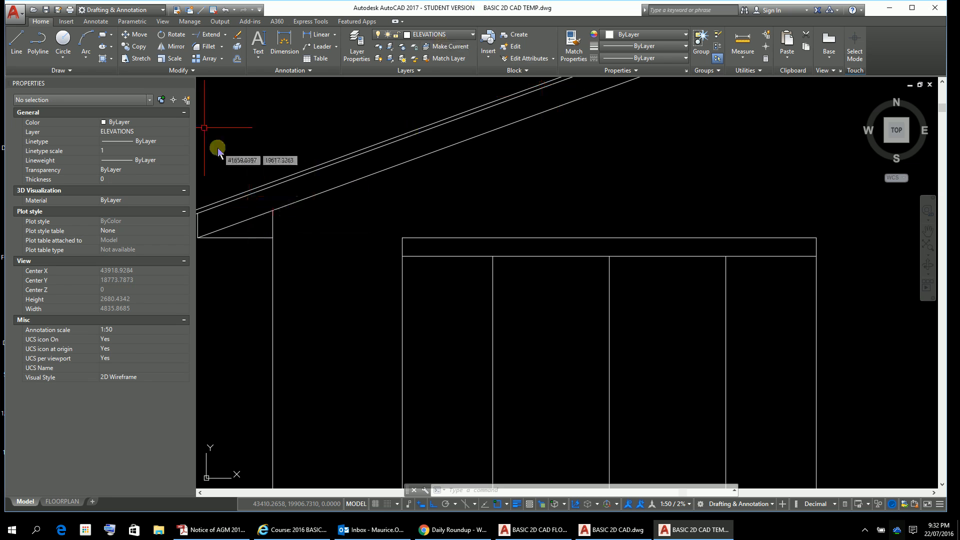
pyautogui.scroll(-3, 435, 200)
pyautogui.scroll(3, 482, 208)
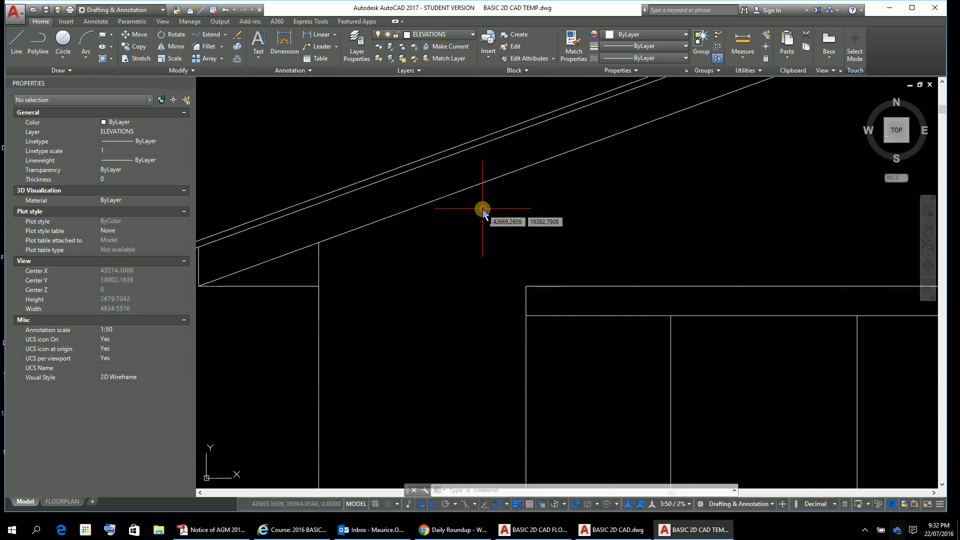
pyautogui.scroll(-2, 361, 199)
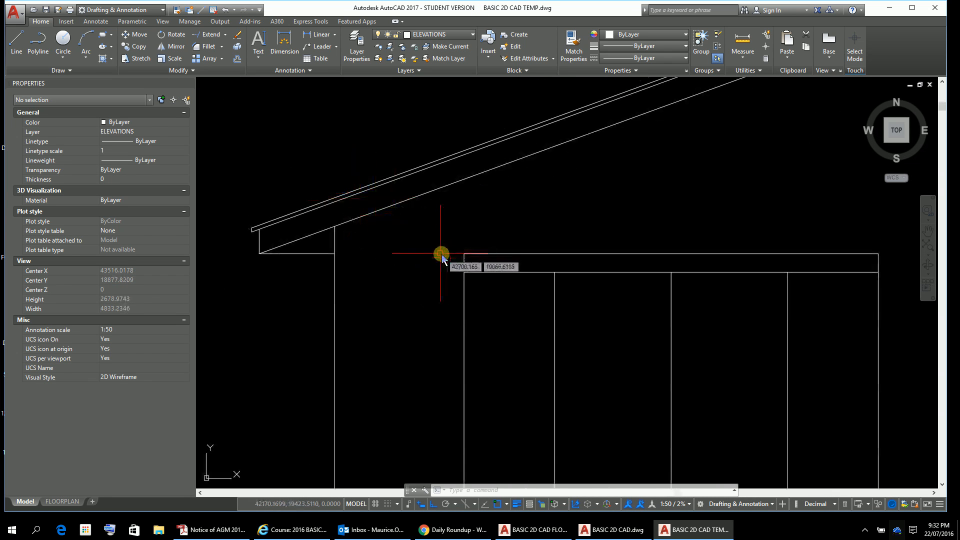
pyautogui.click(314, 205)
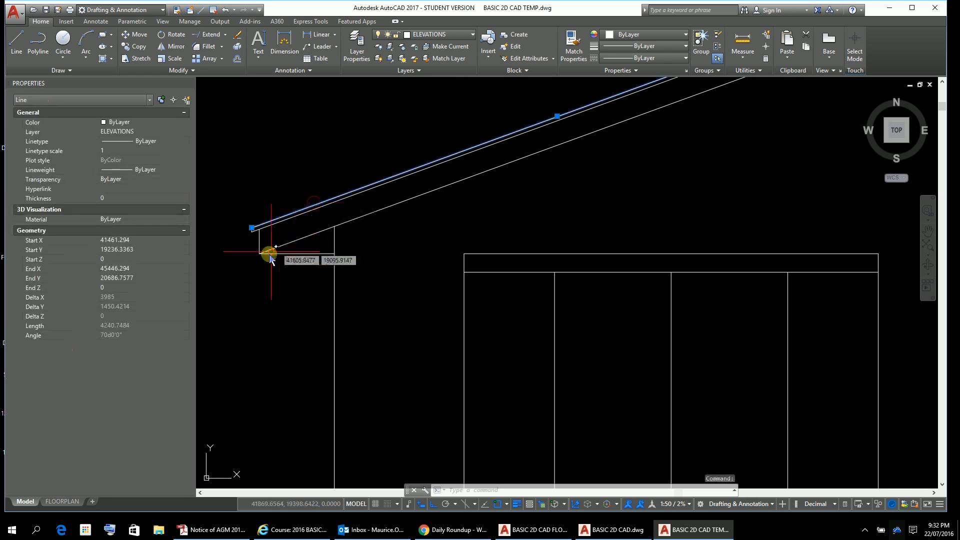
pyautogui.scroll(5, 229, 234)
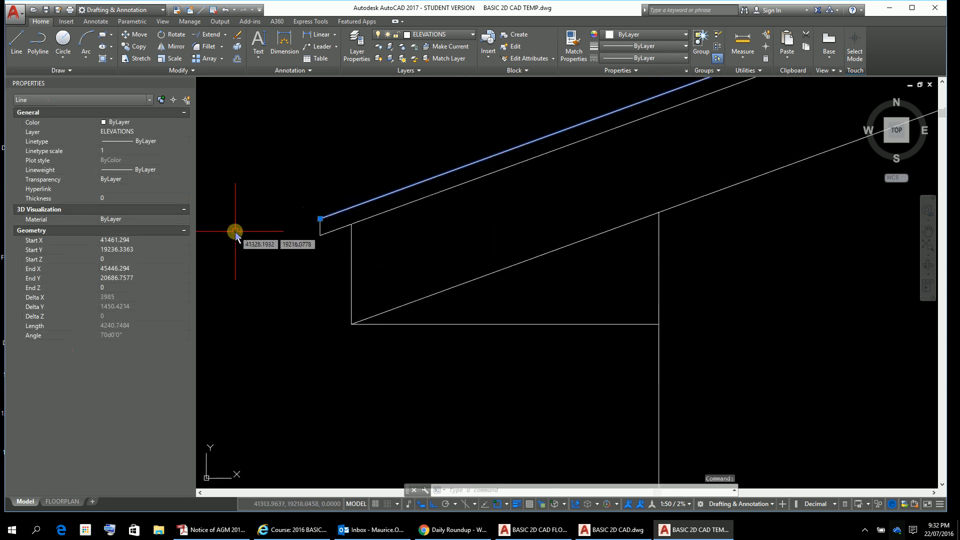
pyautogui.click(320, 228)
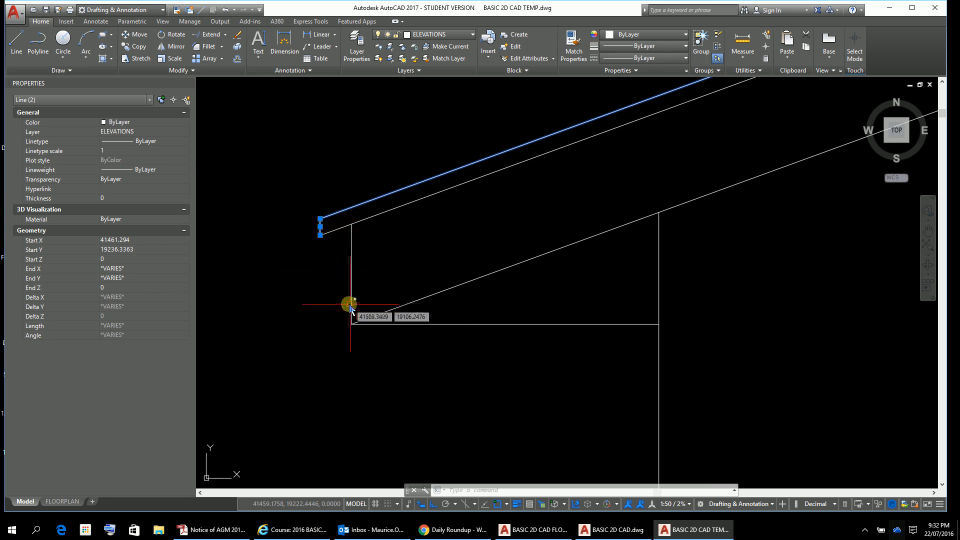
pyautogui.press('Escape')
pyautogui.press('Escape')
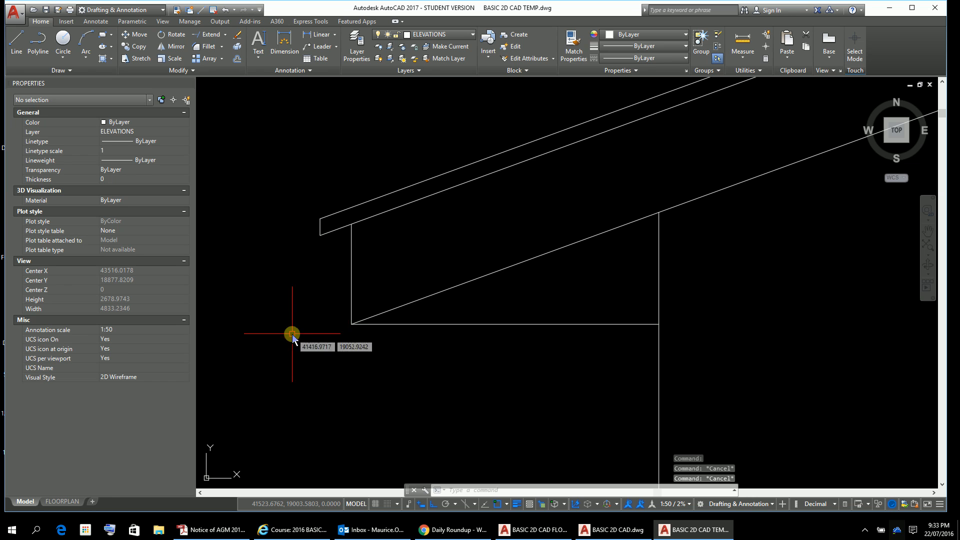
pyautogui.press('Return')
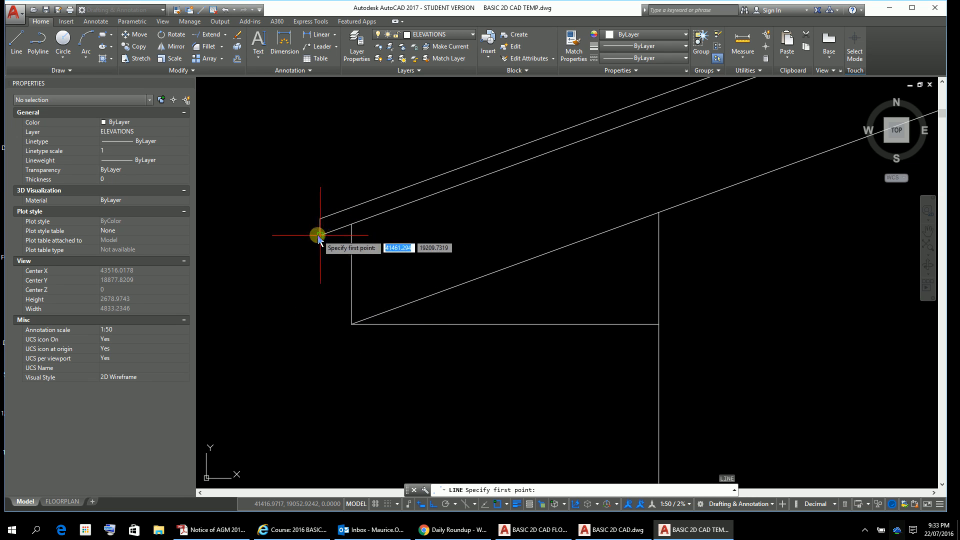
pyautogui.click(318, 235)
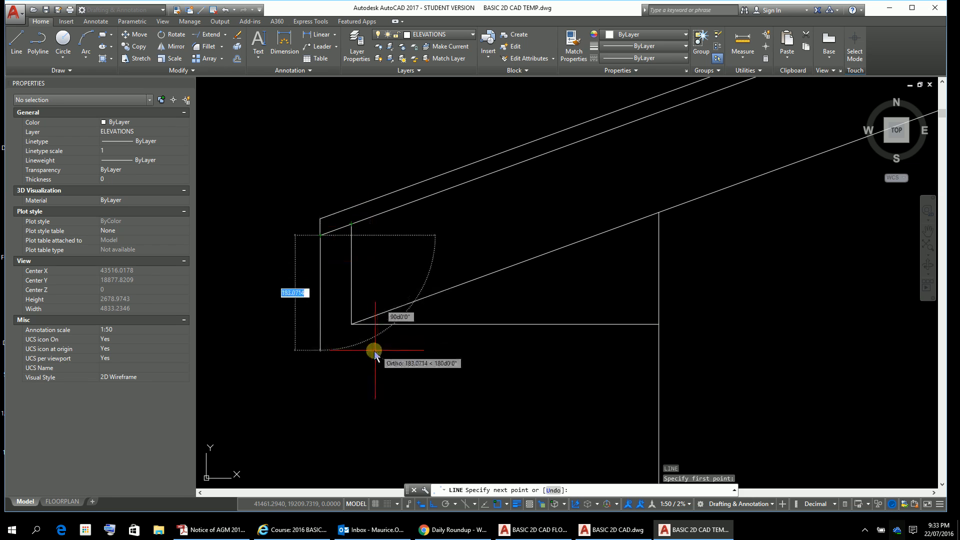
pyautogui.press('Escape')
pyautogui.press('Escape')
pyautogui.press('Escape')
pyautogui.press('Escape')
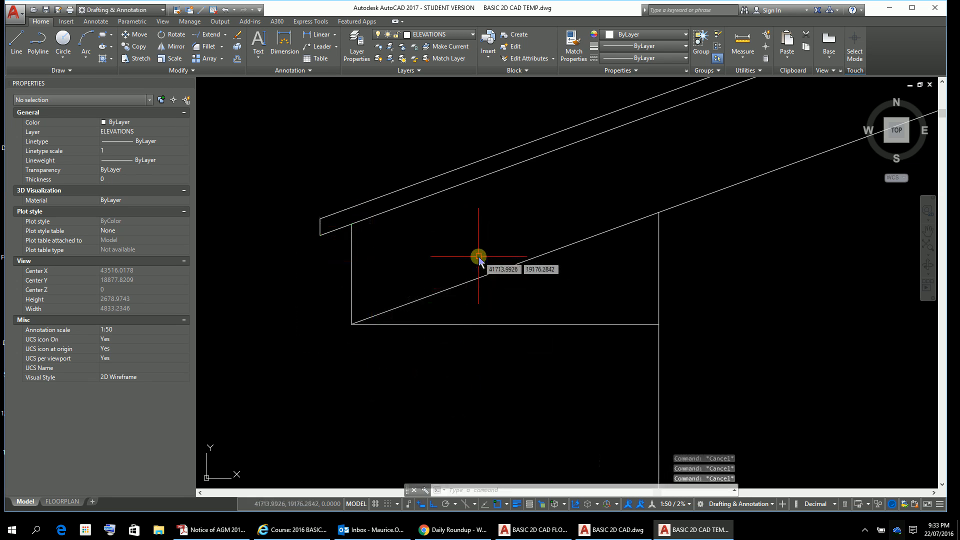
# Trace the left eave with a polyline from the roofing's upper tip, down the fascia and along the soffit to the wall
pyautogui.write('PL')
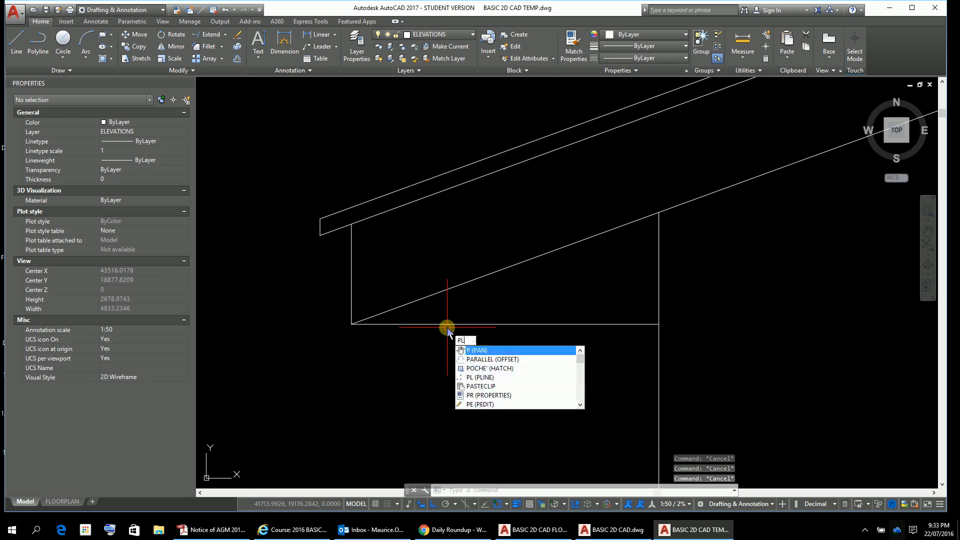
pyautogui.press('Return')
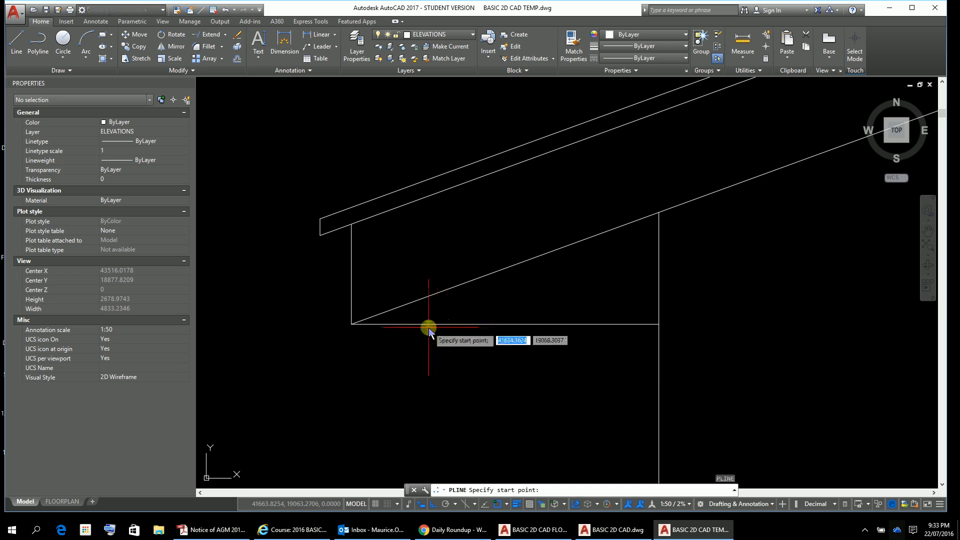
pyautogui.click(318, 217)
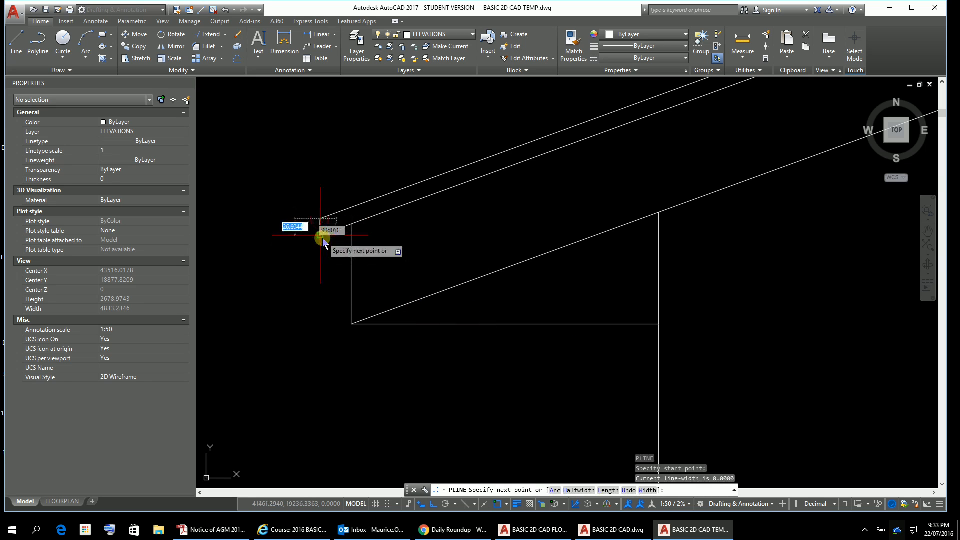
pyautogui.click(321, 237)
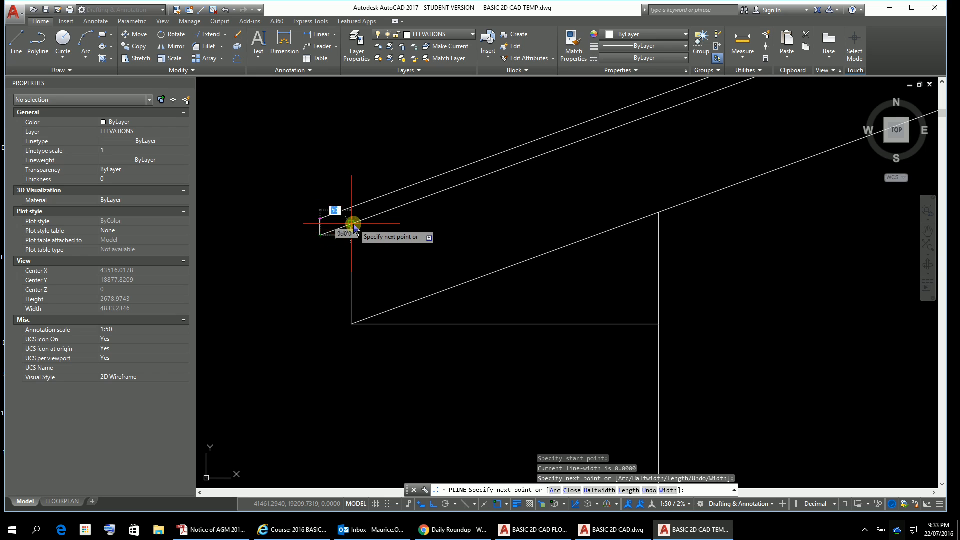
pyautogui.click(352, 224)
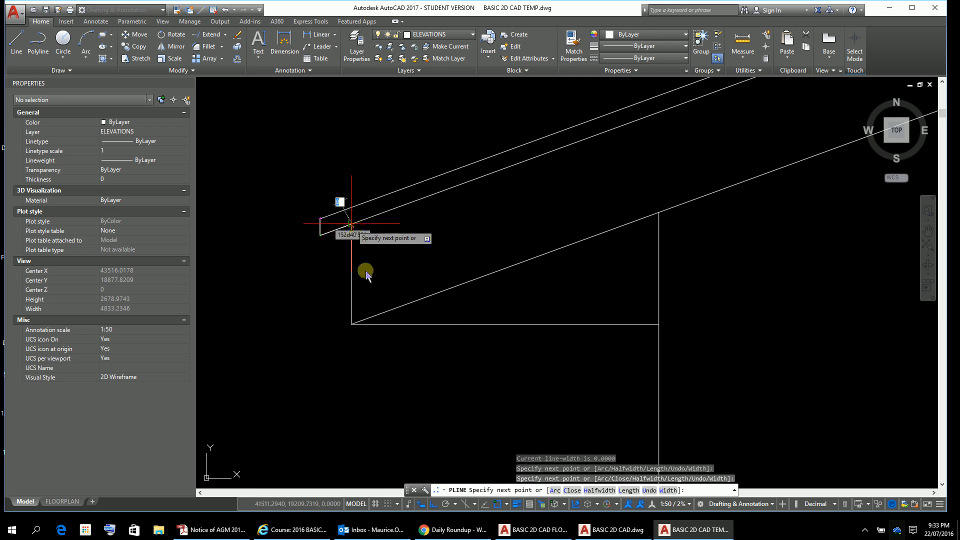
pyautogui.click(355, 323)
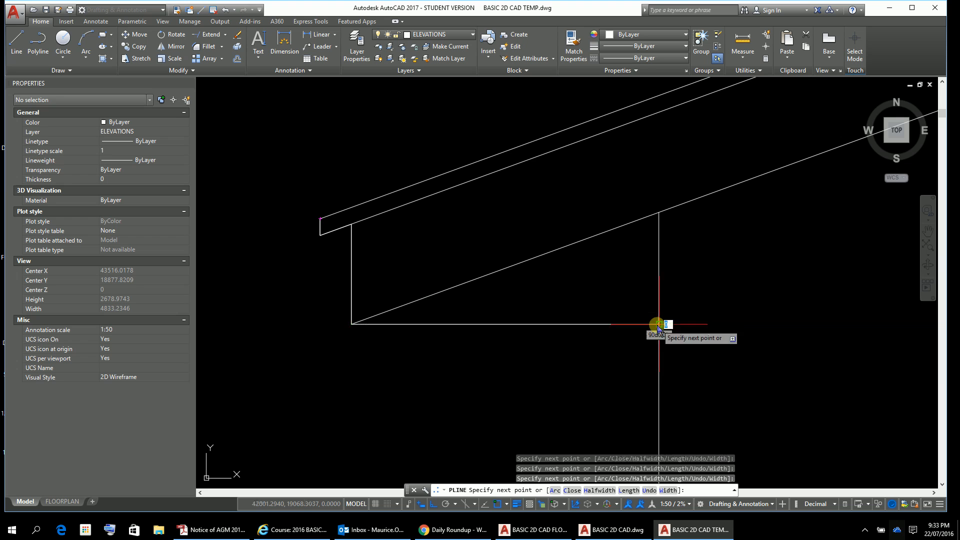
pyautogui.scroll(-3, 810, 370)
pyautogui.scroll(-1, 604, 129)
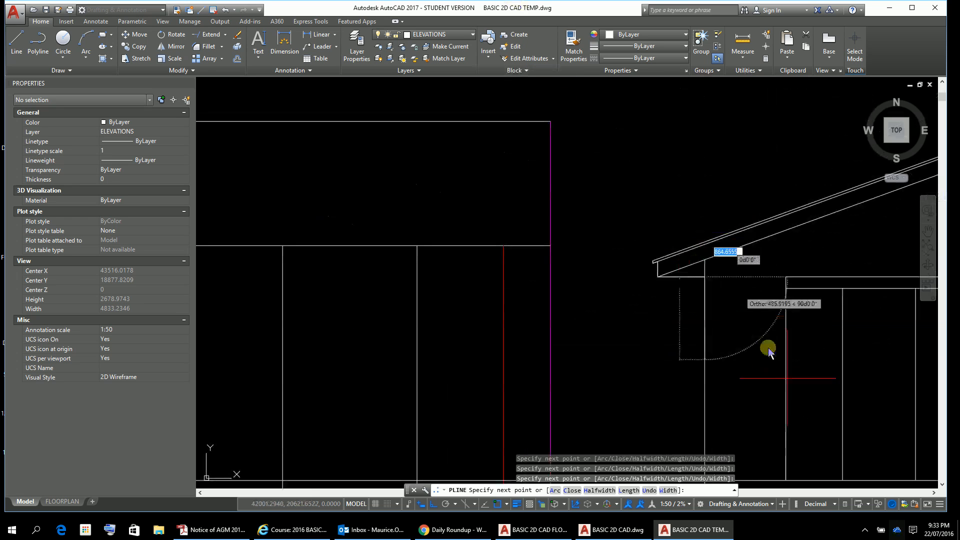
pyautogui.scroll(-2, 865, 471)
pyautogui.moveTo(773, 432); pyautogui.dragTo(549, 194, button='middle')
pyautogui.scroll(4, 544, 216)
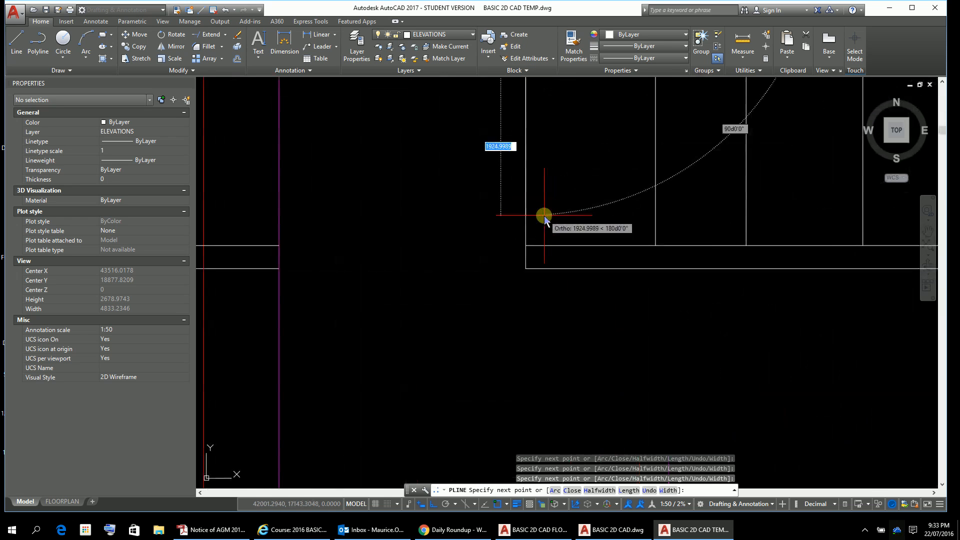
pyautogui.press('Escape')
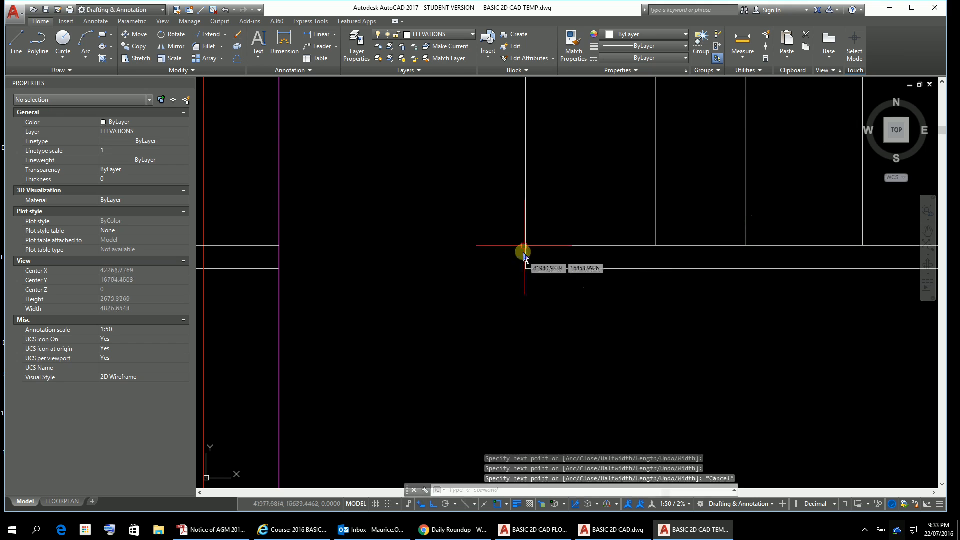
# Erase the polyline traced over the left eave, choosing it rather than the overlapping soffit line
pyautogui.scroll(-5, 524, 255)
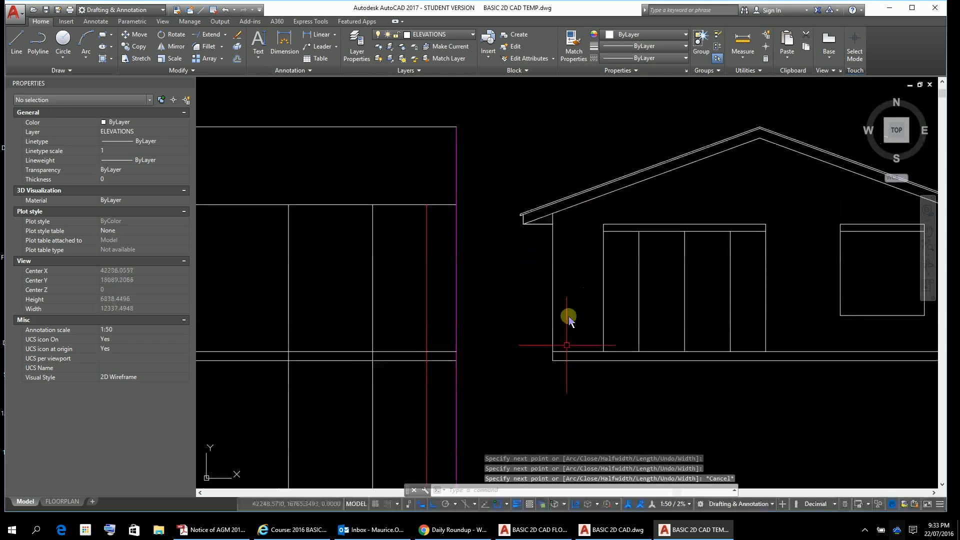
pyautogui.scroll(3, 554, 260)
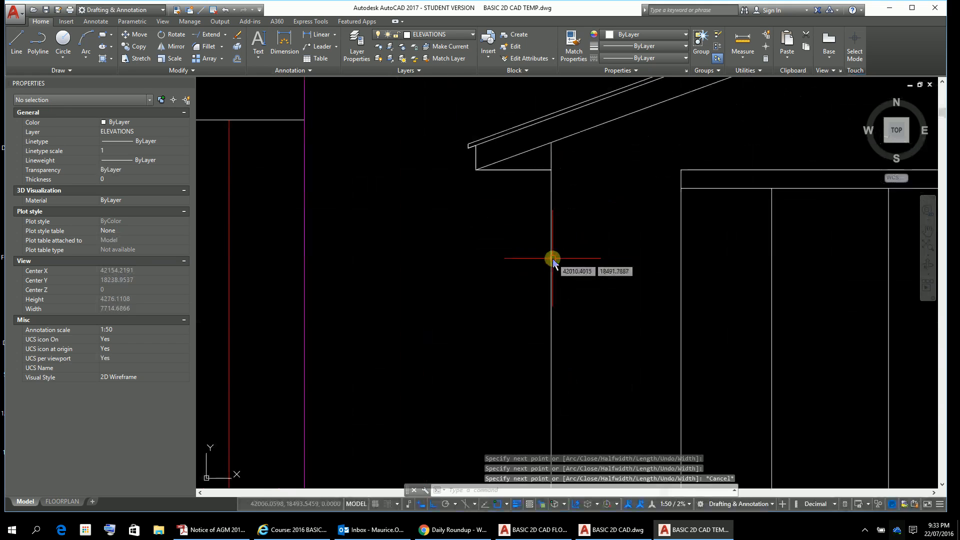
pyautogui.click(530, 170)
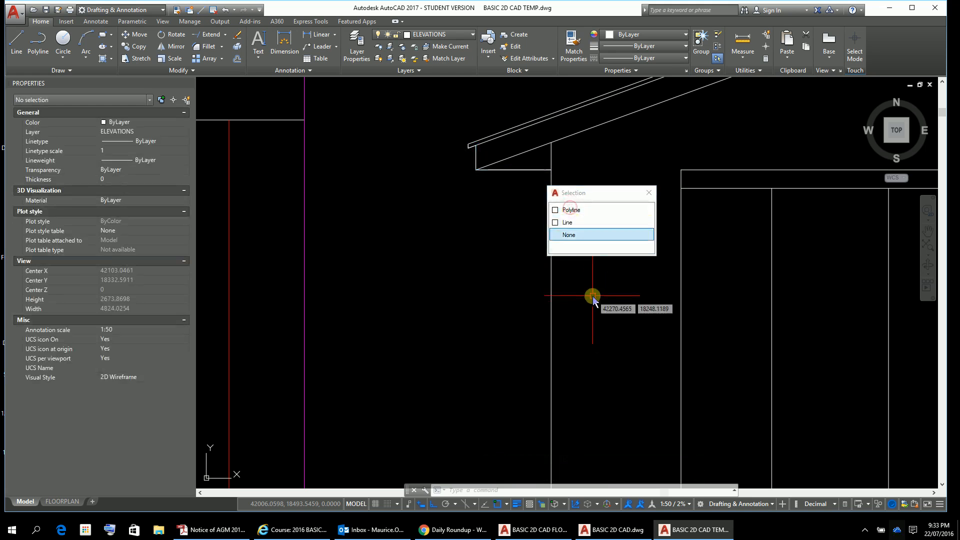
pyautogui.press('Escape')
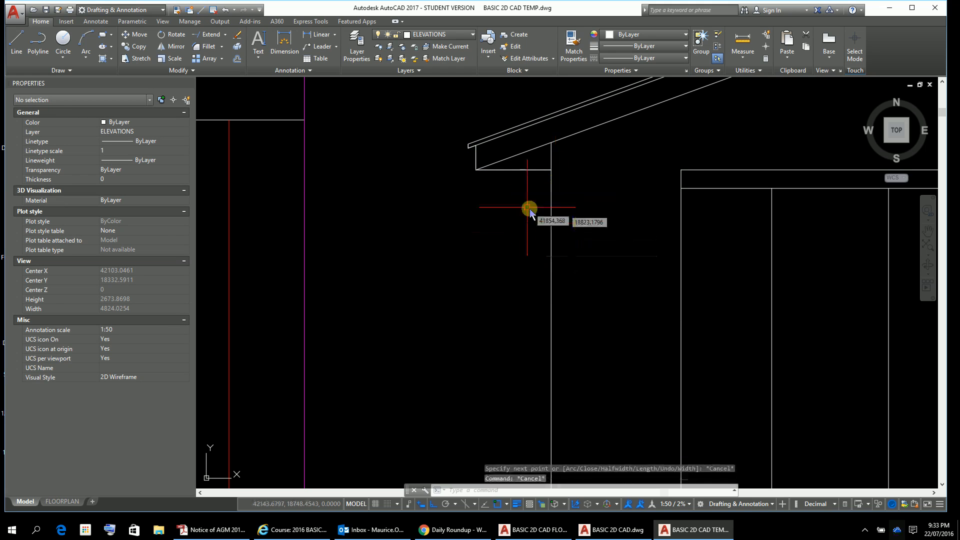
pyautogui.click(536, 172)
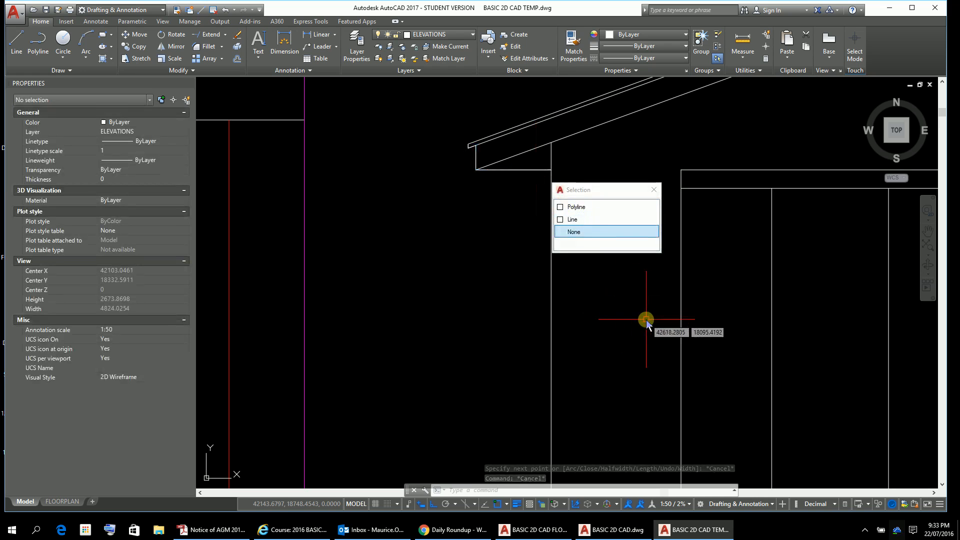
pyautogui.press('Escape')
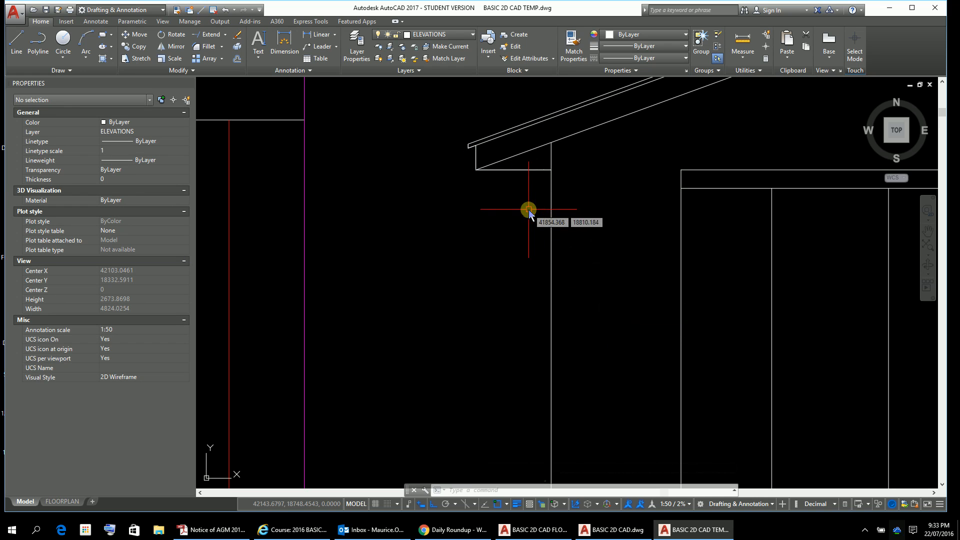
pyautogui.click(532, 172)
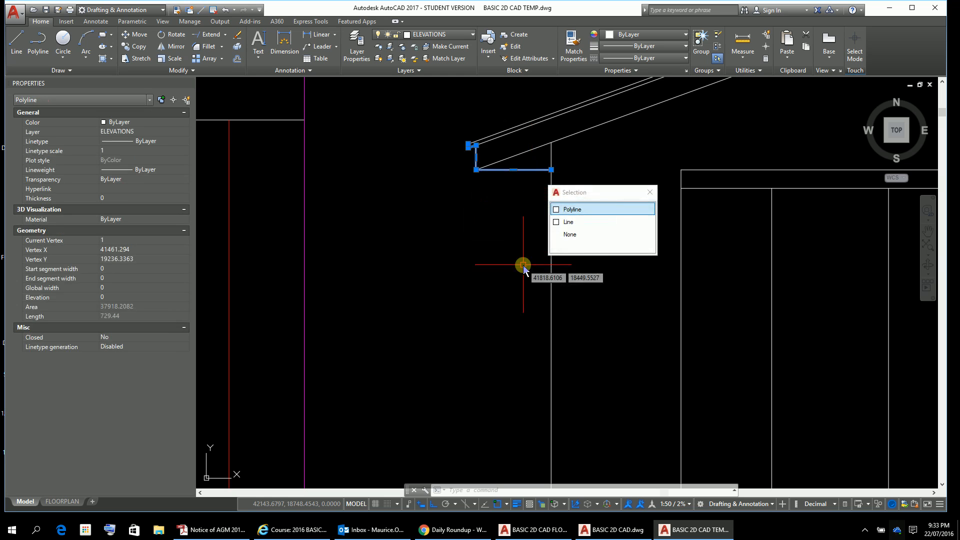
pyautogui.click(578, 214)
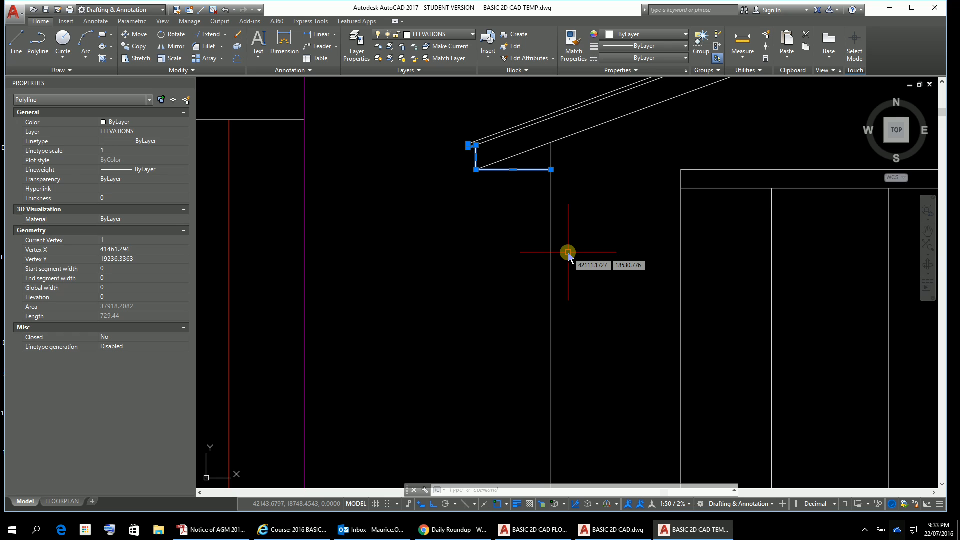
pyautogui.press('Delete')
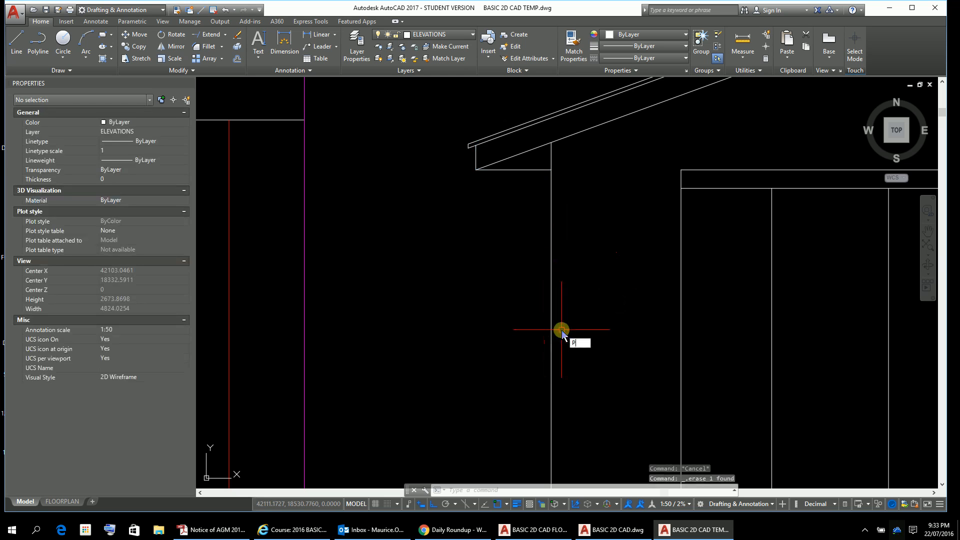
pyautogui.write('L')
pyautogui.press('Return')
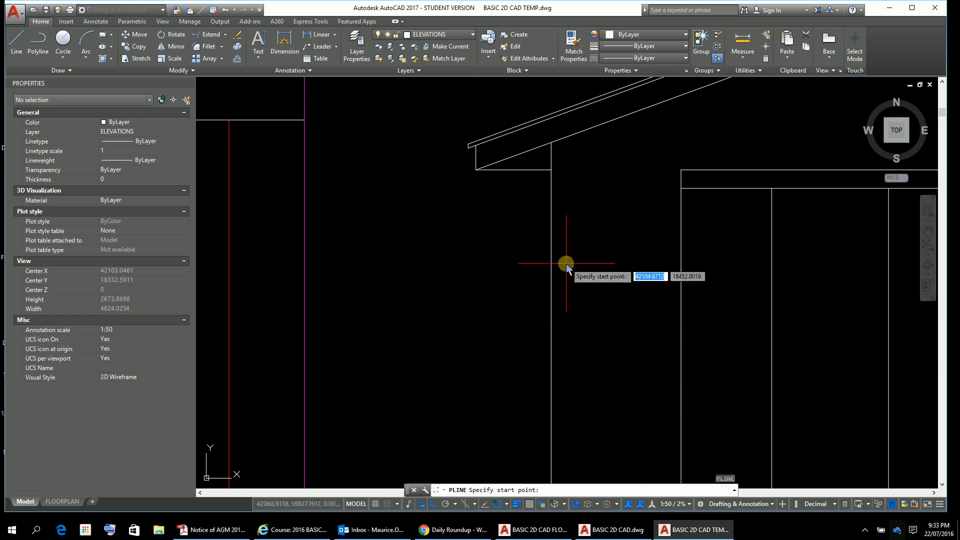
pyautogui.click(469, 145)
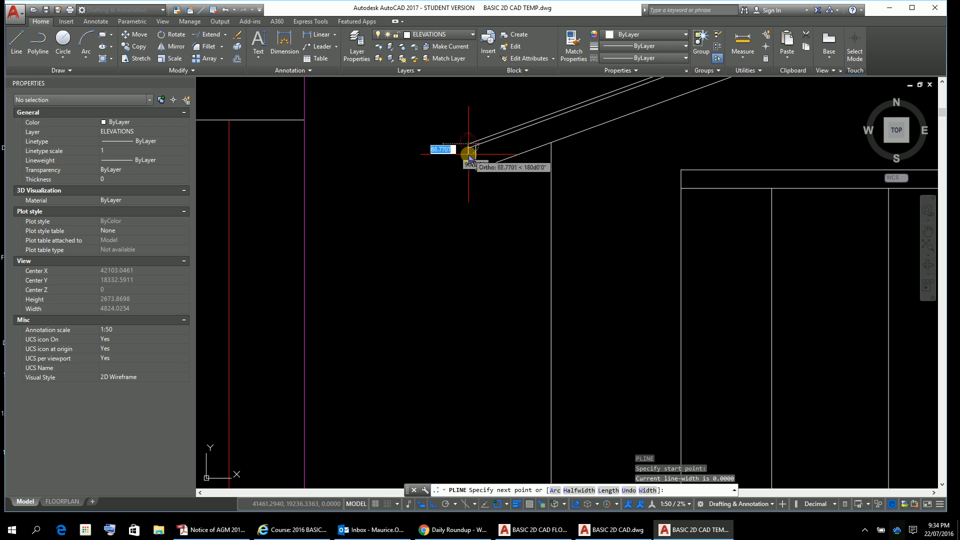
pyautogui.click(469, 147)
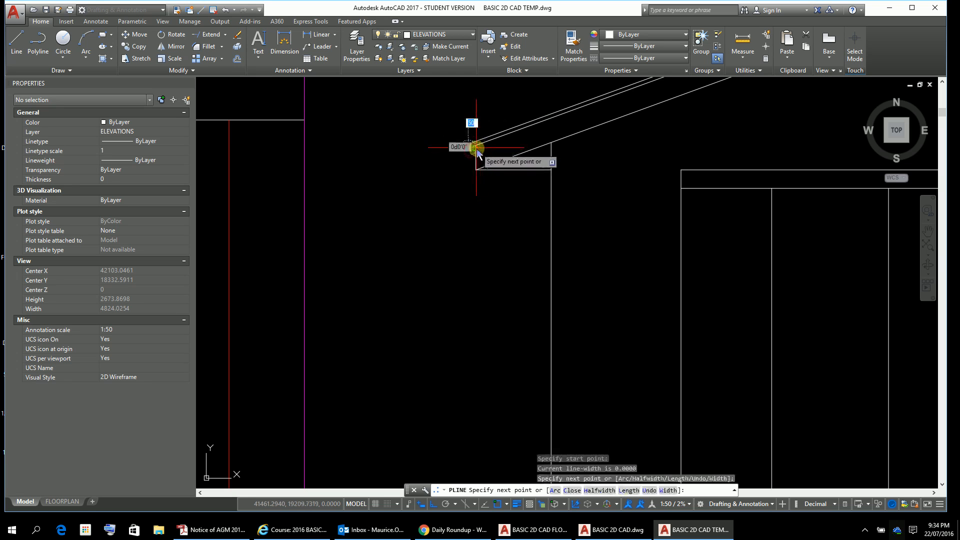
pyautogui.scroll(4, 476, 150)
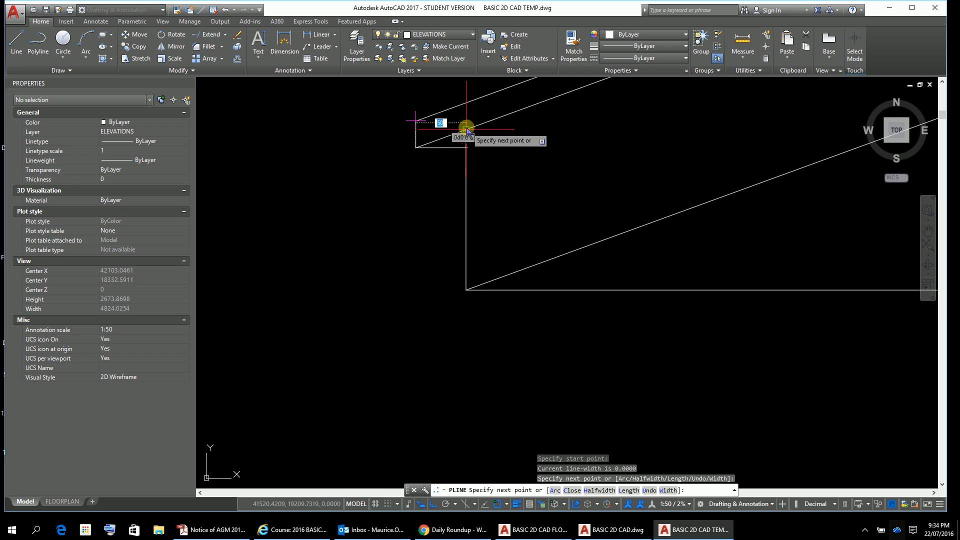
pyautogui.click(467, 130)
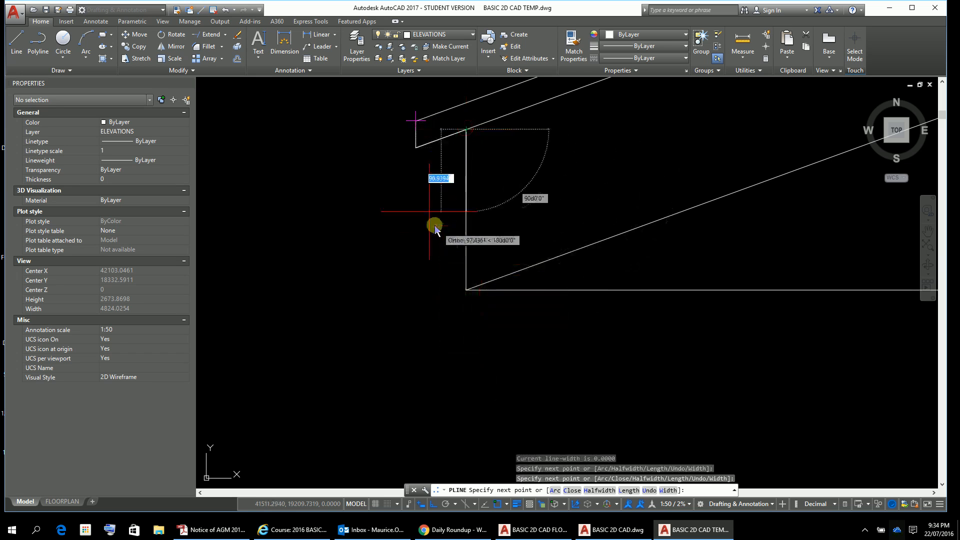
pyautogui.press('Escape')
pyautogui.press('Escape')
pyautogui.press('Escape')
pyautogui.press('Escape')
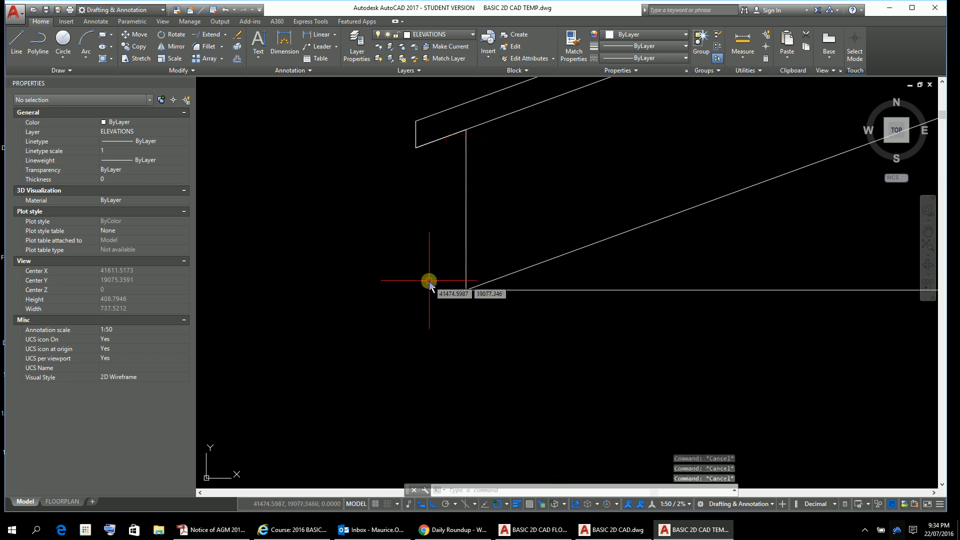
# Start a polyline at the left eave roofing's upper tip, tracing the roofing edge, fascia and soffit to the left wall
pyautogui.press('Return')
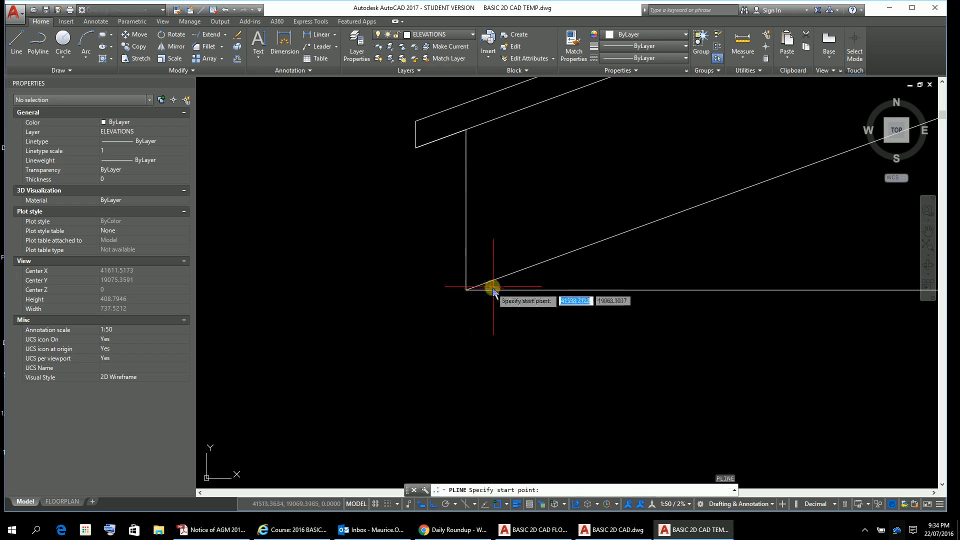
pyautogui.click(417, 121)
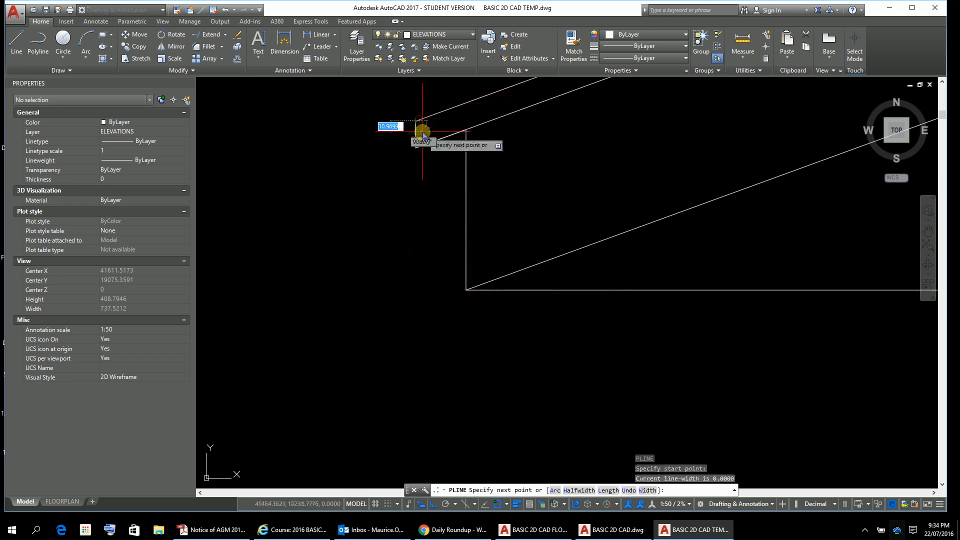
pyautogui.click(416, 147)
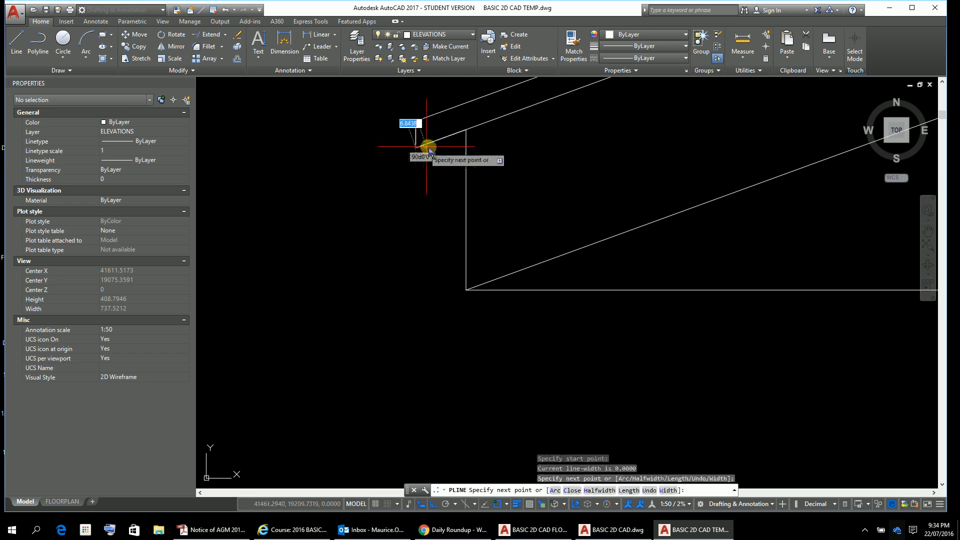
pyautogui.click(465, 130)
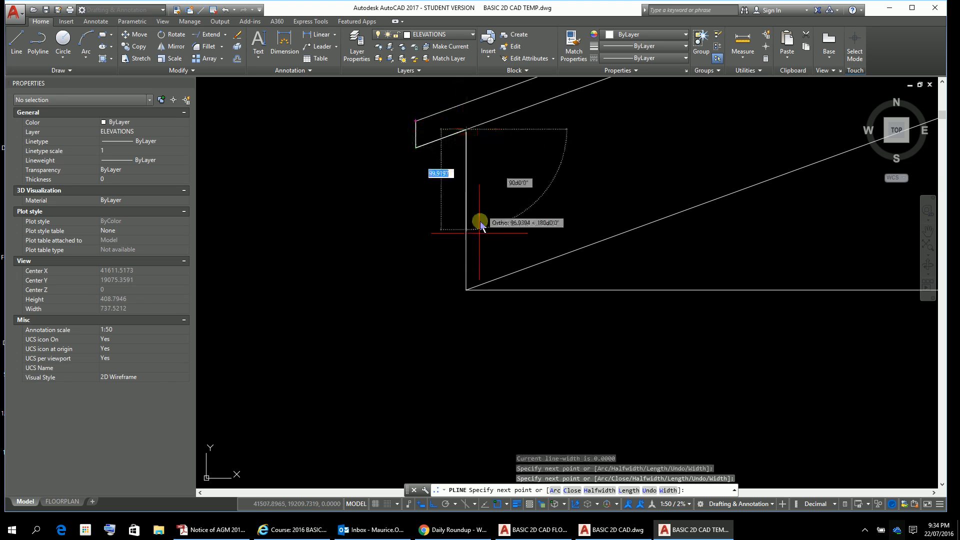
pyautogui.click(466, 290)
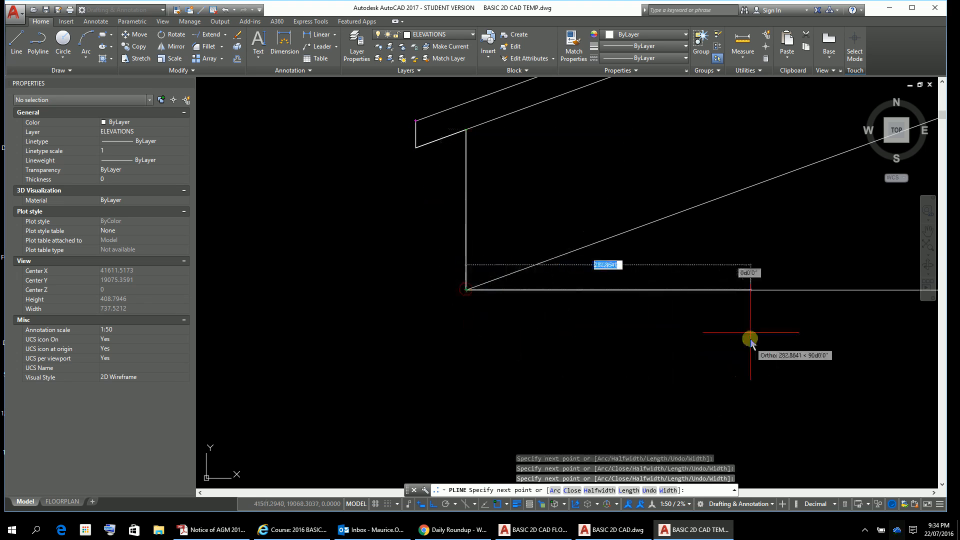
pyautogui.scroll(-3, 817, 323)
pyautogui.moveTo(817, 322); pyautogui.dragTo(724, 312, button='middle')
pyautogui.scroll(3, 528, 236)
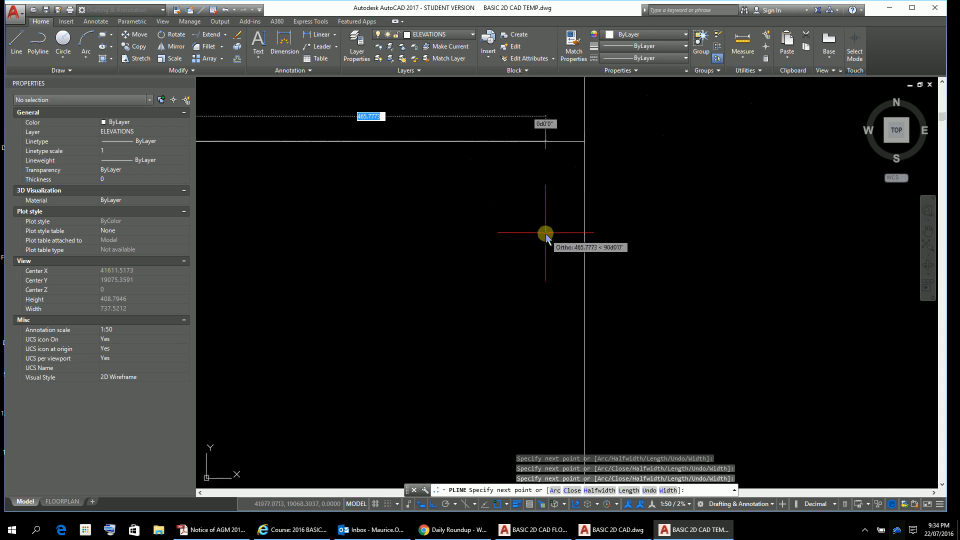
pyautogui.click(584, 143)
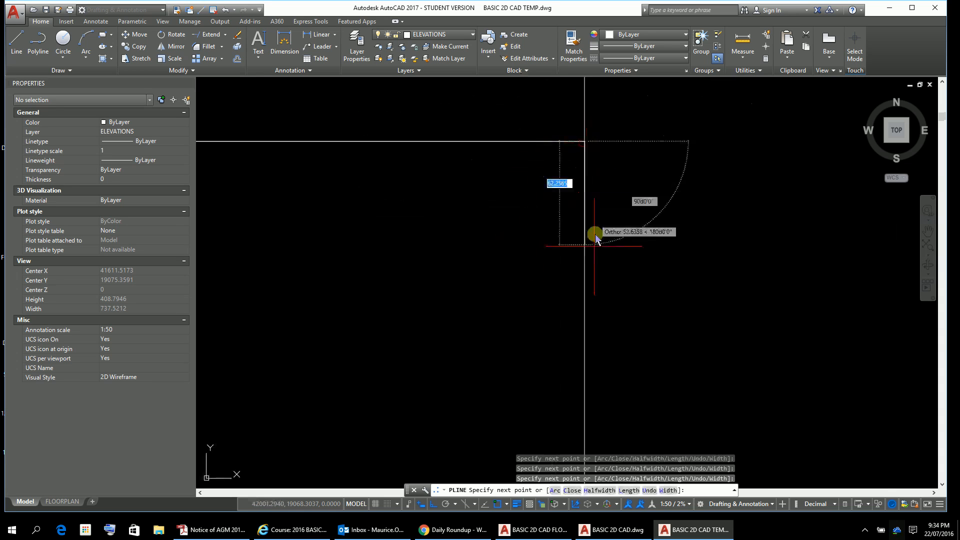
# Continue the polyline down the left wall to the lower base line and along it to the elevation's far right corner
pyautogui.scroll(-3, 643, 358)
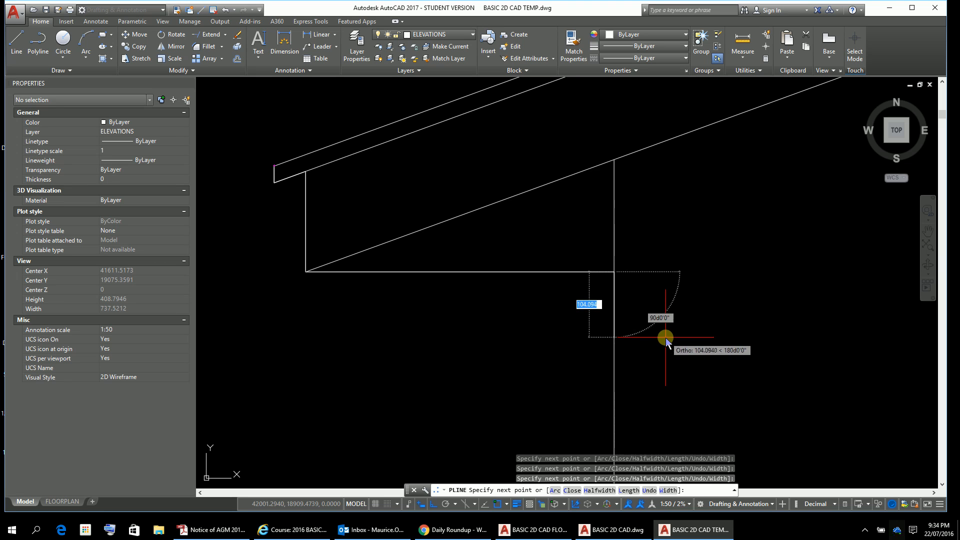
pyautogui.scroll(-5, 704, 338)
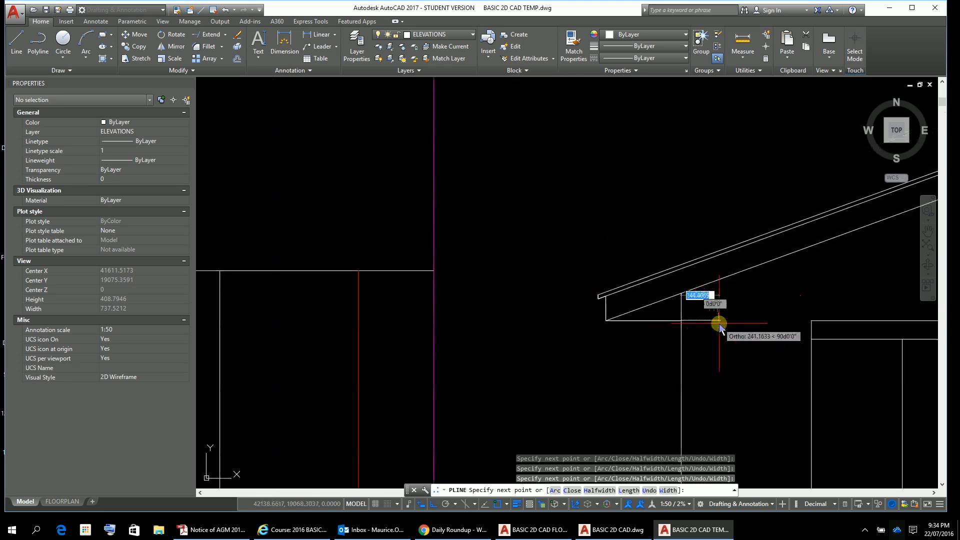
pyautogui.moveTo(719, 324); pyautogui.dragTo(611, 4, button='middle')
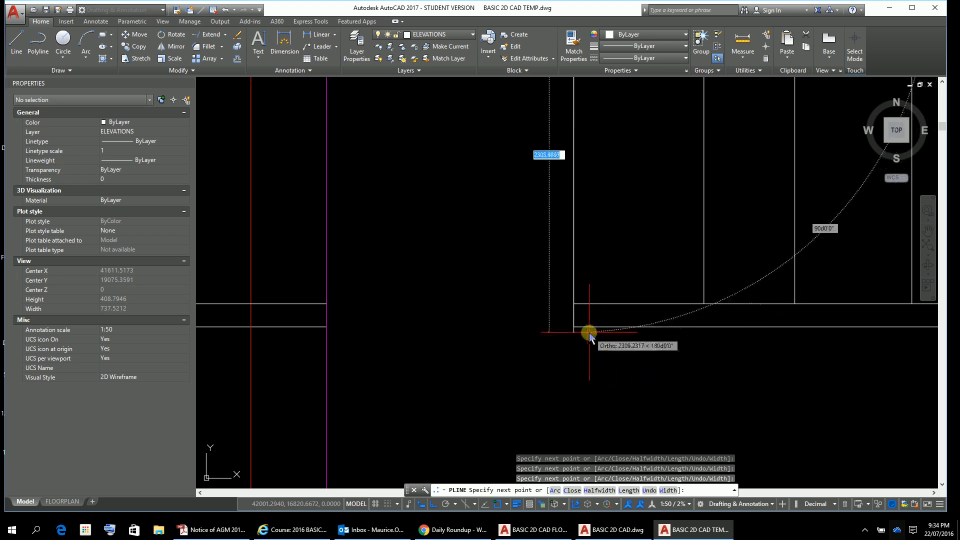
pyautogui.click(574, 329)
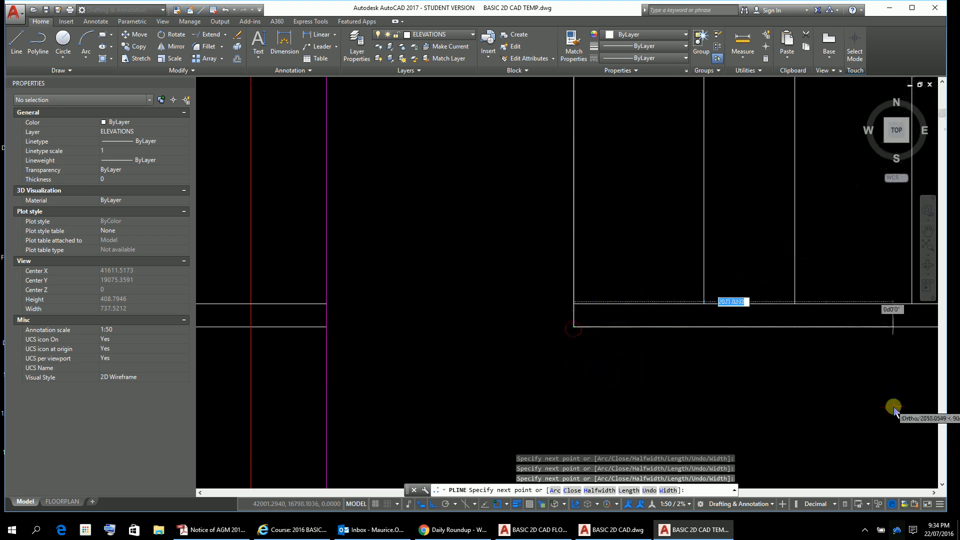
pyautogui.scroll(-5, 892, 406)
pyautogui.moveTo(900, 386); pyautogui.dragTo(356, 233, button='middle')
pyautogui.scroll(5, 510, 235)
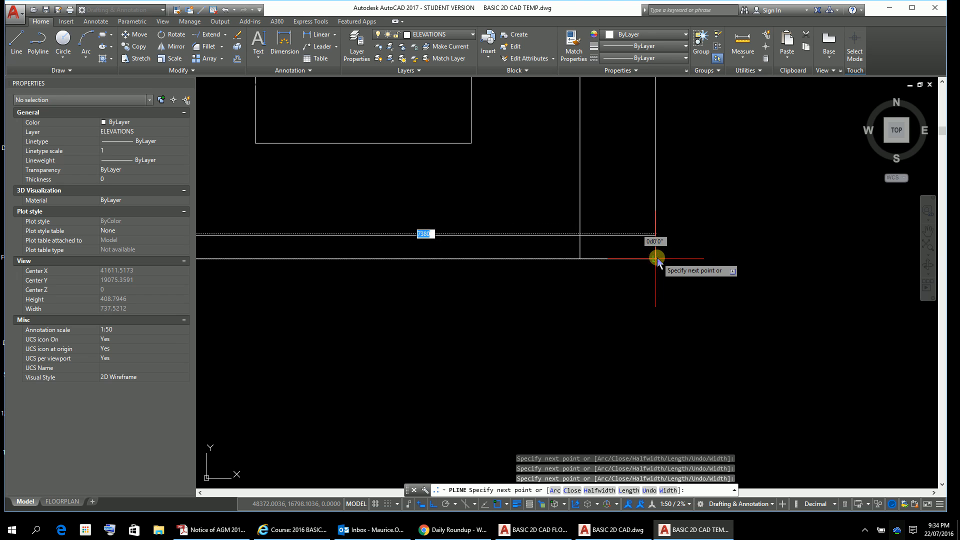
pyautogui.click(656, 252)
# Continue the polyline up the right-hand vertical edge to the roofing's underside, then around the right eave roofing to its upper tip
pyautogui.scroll(-4, 690, 235)
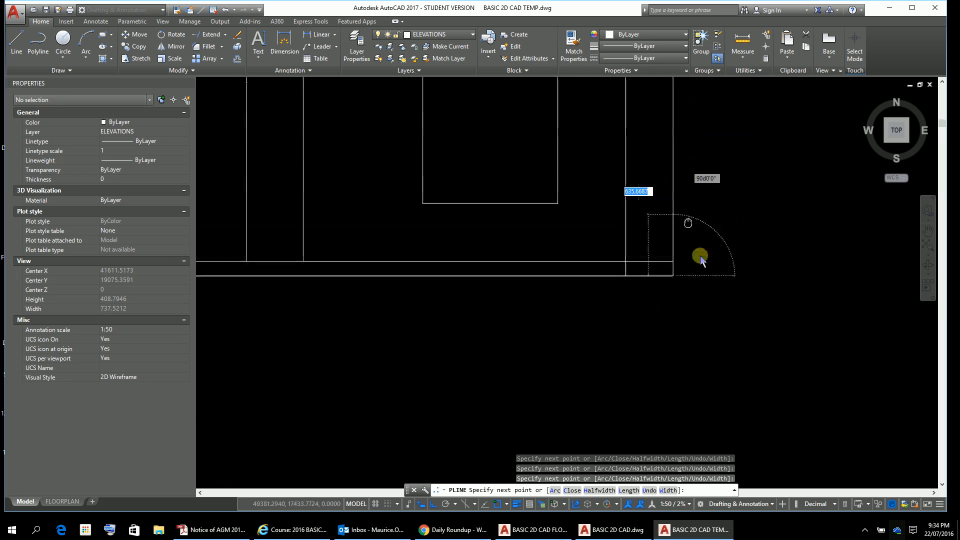
pyautogui.scroll(5, 766, 306)
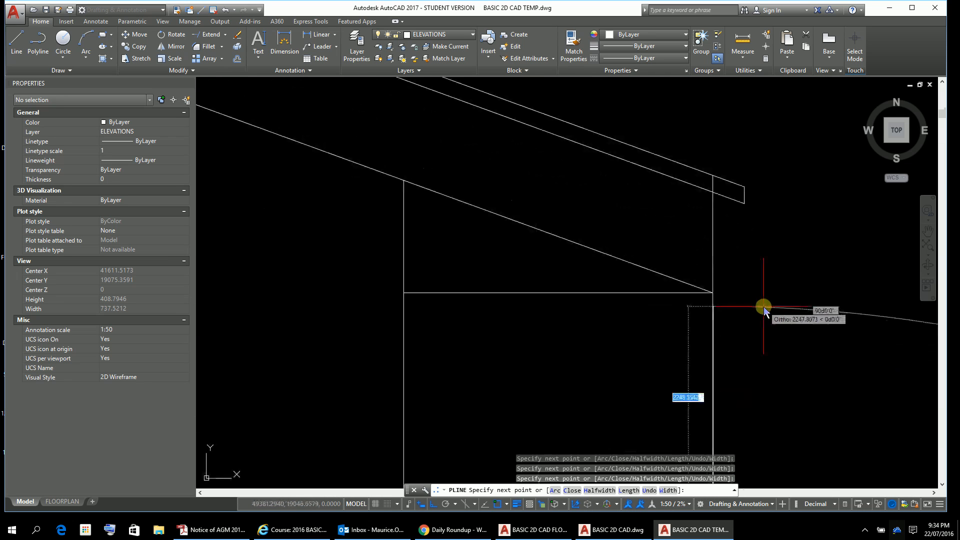
pyautogui.click(714, 194)
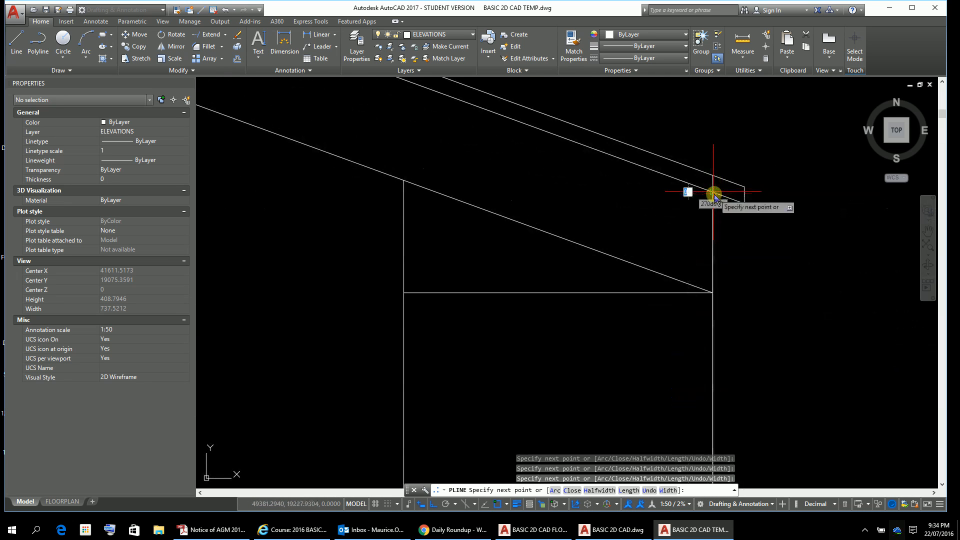
pyautogui.click(747, 200)
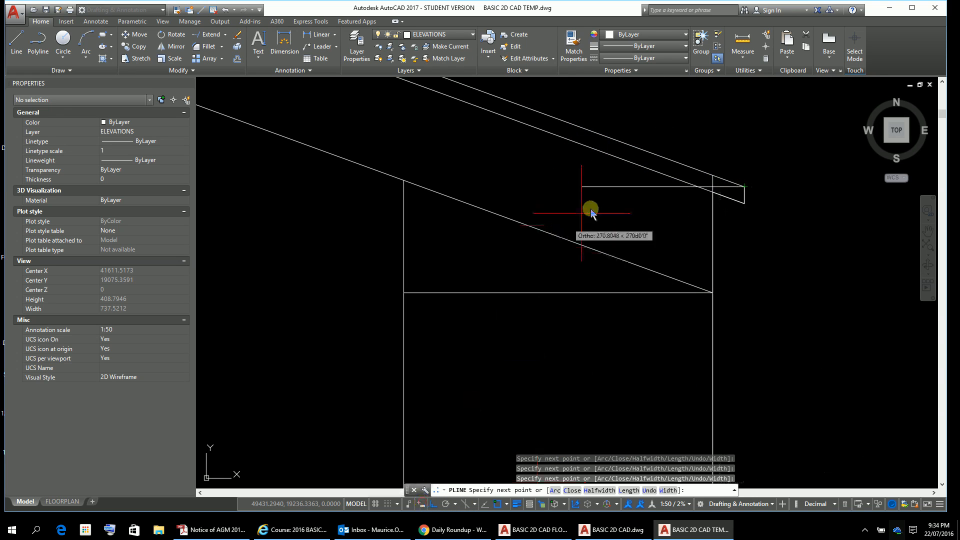
# Turn Ortho off and run the polyline up the right roof slope to the ridge's outer apex
pyautogui.scroll(-2, 660, 156)
pyautogui.moveTo(660, 156); pyautogui.dragTo(952, 375, button='middle')
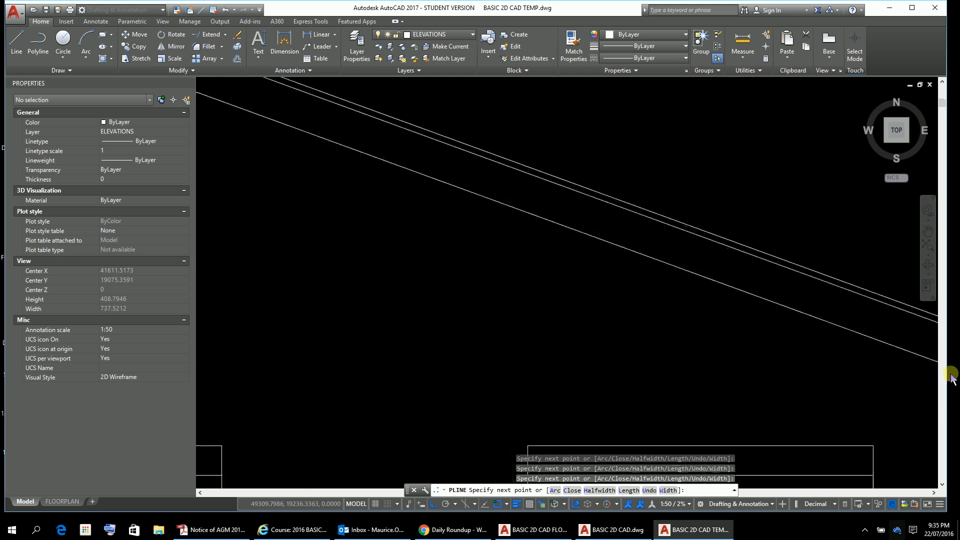
pyautogui.scroll(-3, 478, 170)
pyautogui.moveTo(481, 156); pyautogui.dragTo(745, 287, button='middle')
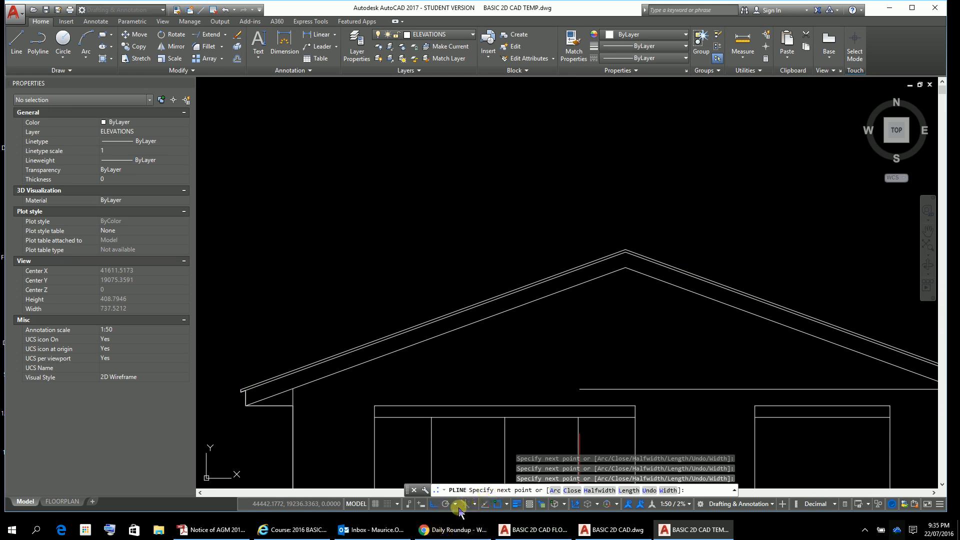
pyautogui.press('F8')
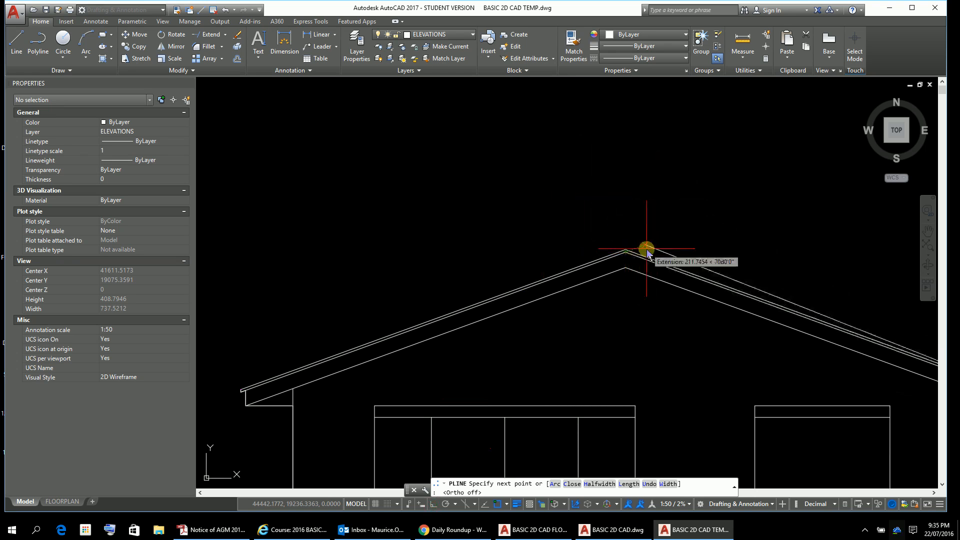
pyautogui.scroll(2, 626, 253)
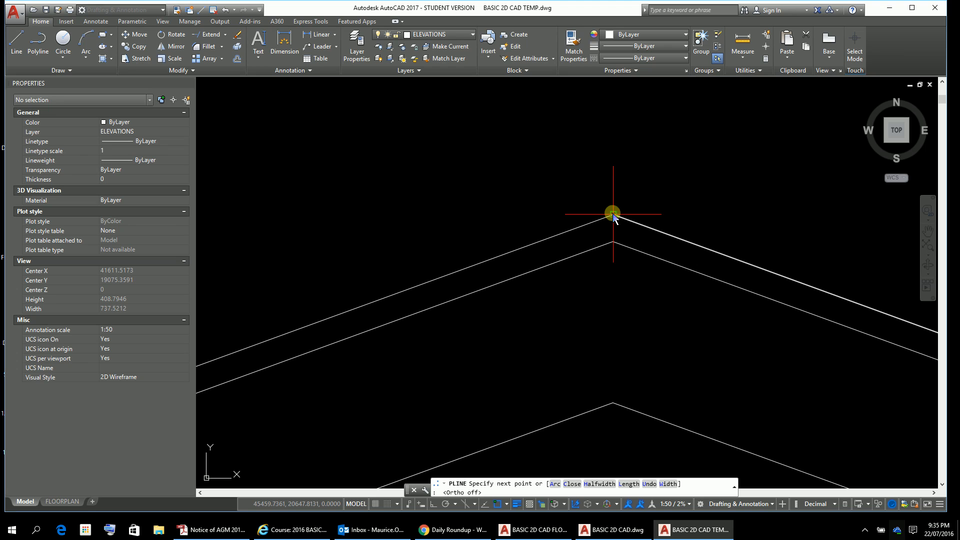
pyautogui.click(613, 214)
# Close the polyline down the left roof slope to its starting point at the left eave
pyautogui.scroll(-5, 614, 216)
pyautogui.moveTo(614, 214); pyautogui.dragTo(934, 110, button='middle')
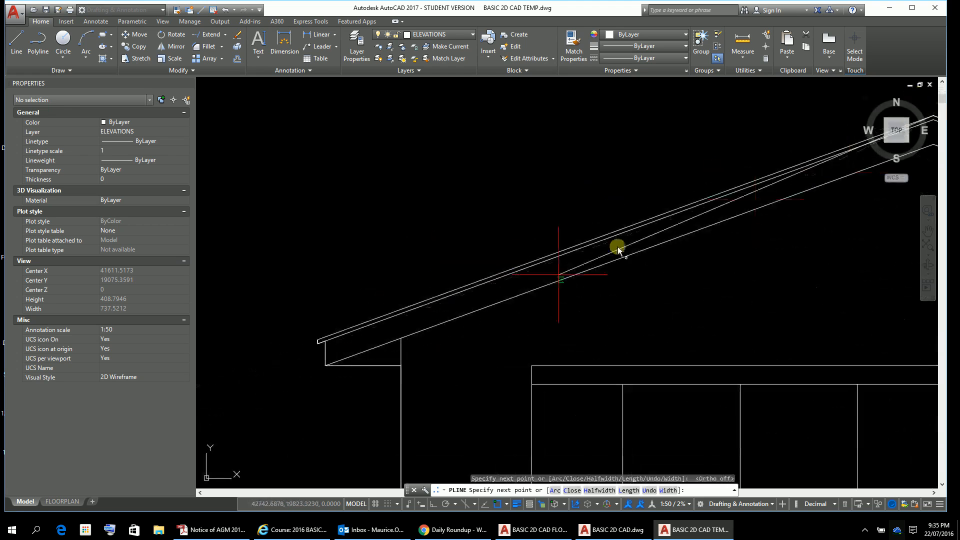
pyautogui.scroll(6, 313, 309)
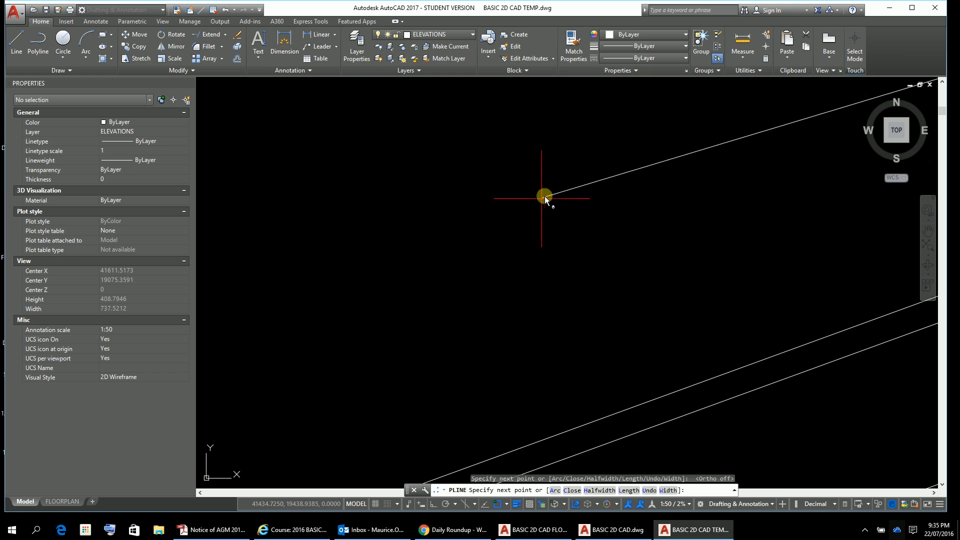
pyautogui.press('Return')
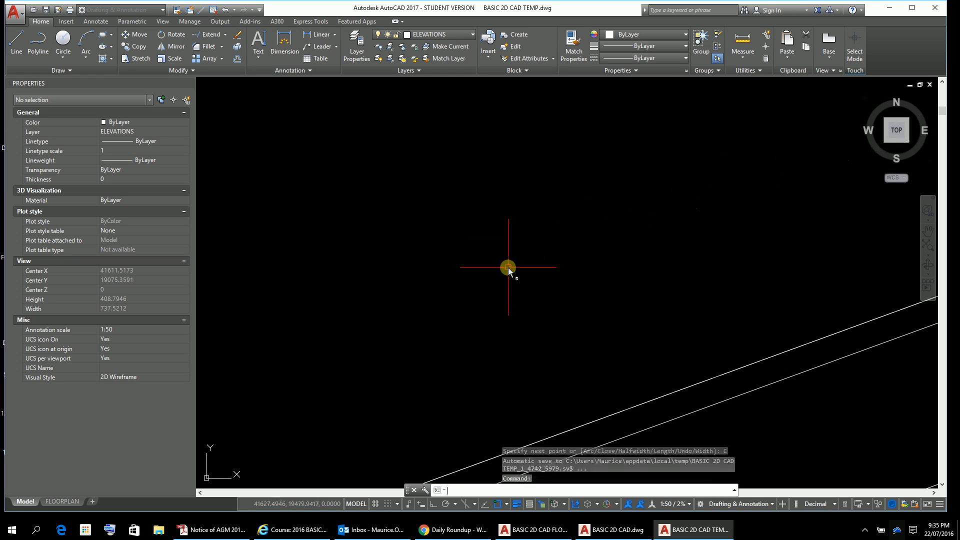
pyautogui.press('Escape')
pyautogui.press('Escape')
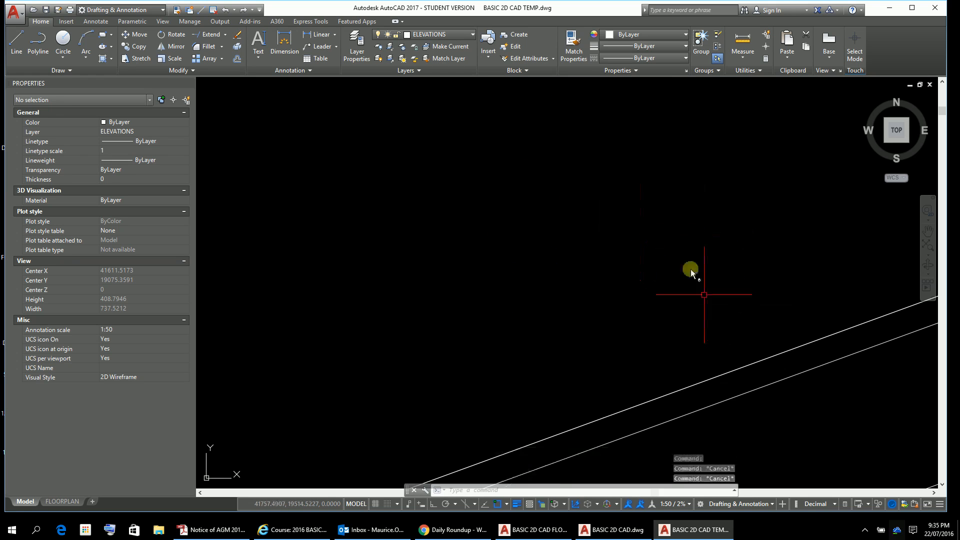
# Select the closed outline polyline instead of the overlapping roof line and set its global width to 0.1
pyautogui.scroll(5, 866, 200)
pyautogui.scroll(-6, 740, 277)
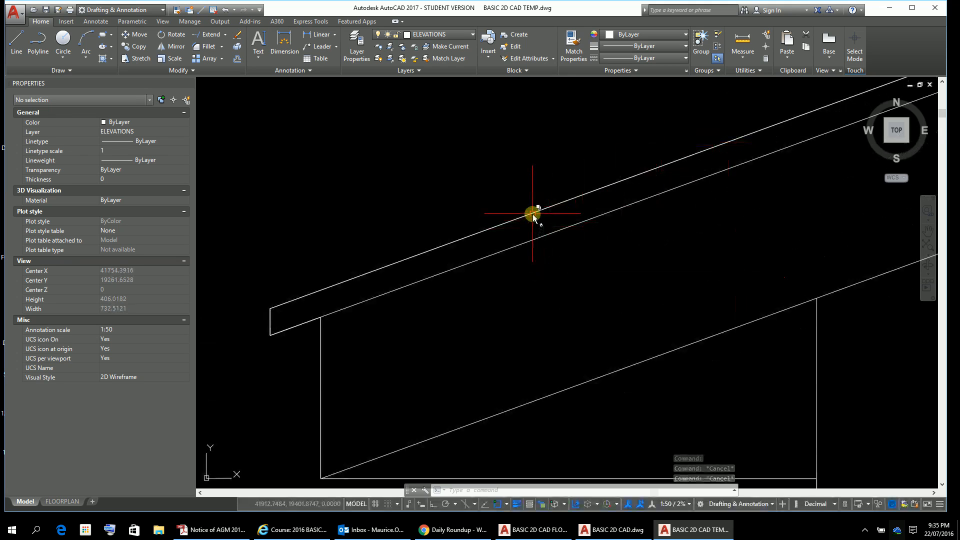
pyautogui.click(533, 214)
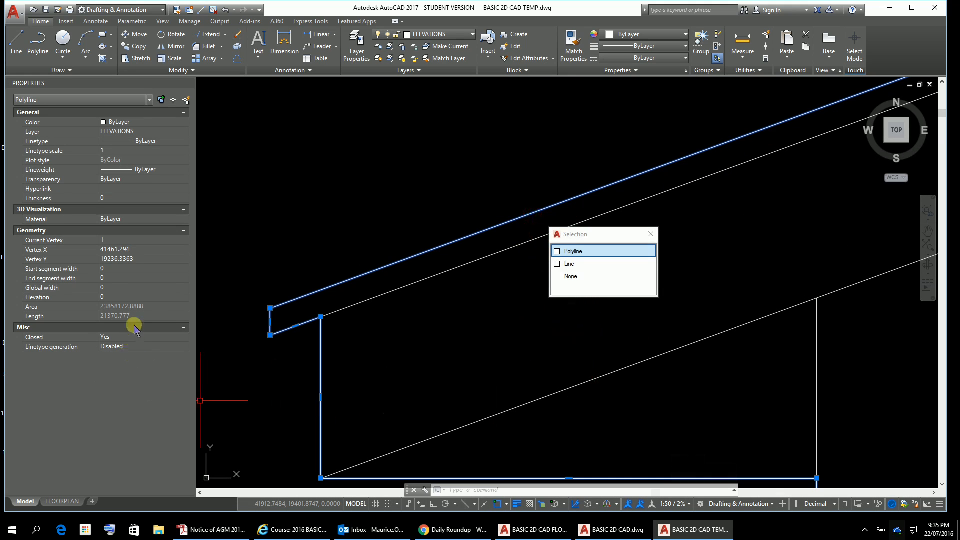
pyautogui.click(125, 288)
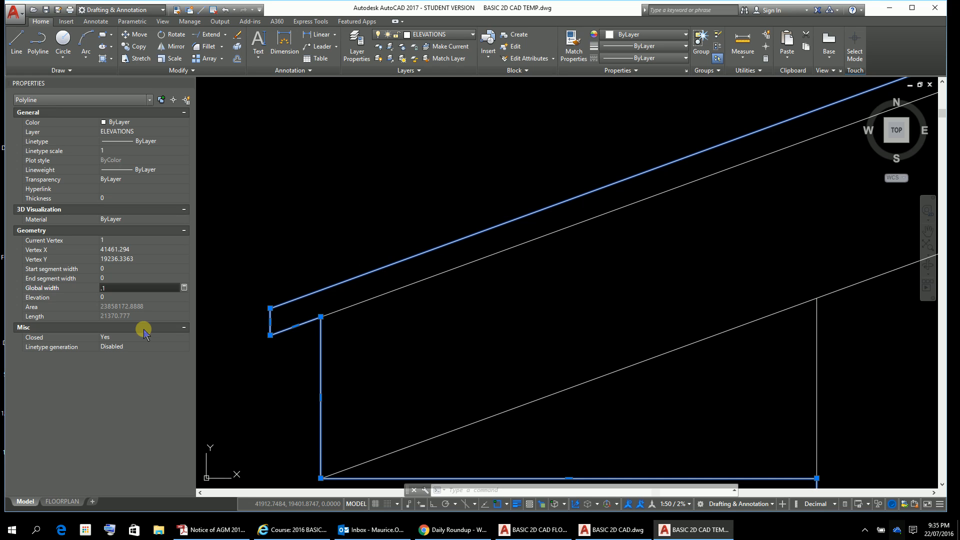
pyautogui.press('Return')
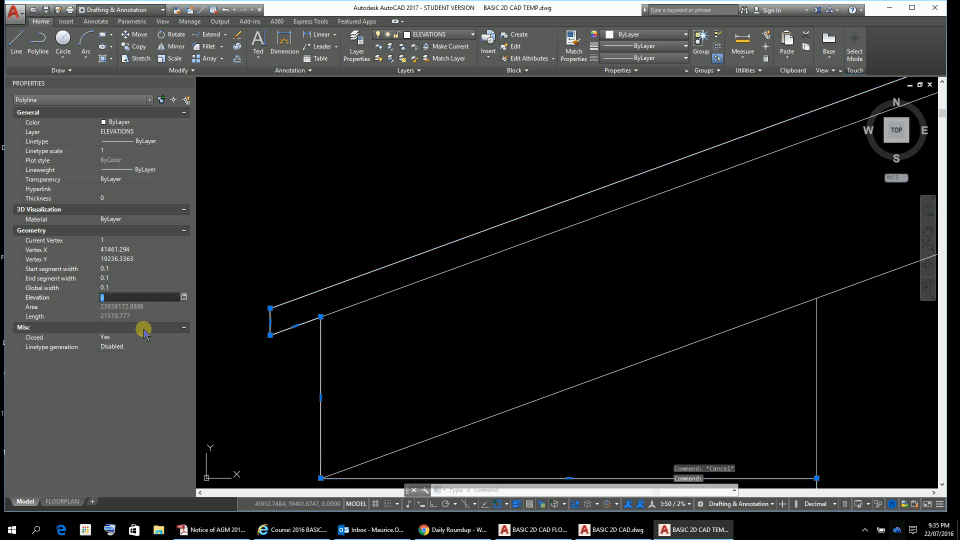
# Set the outline polyline's global width to 0.12
pyautogui.click(113, 270)
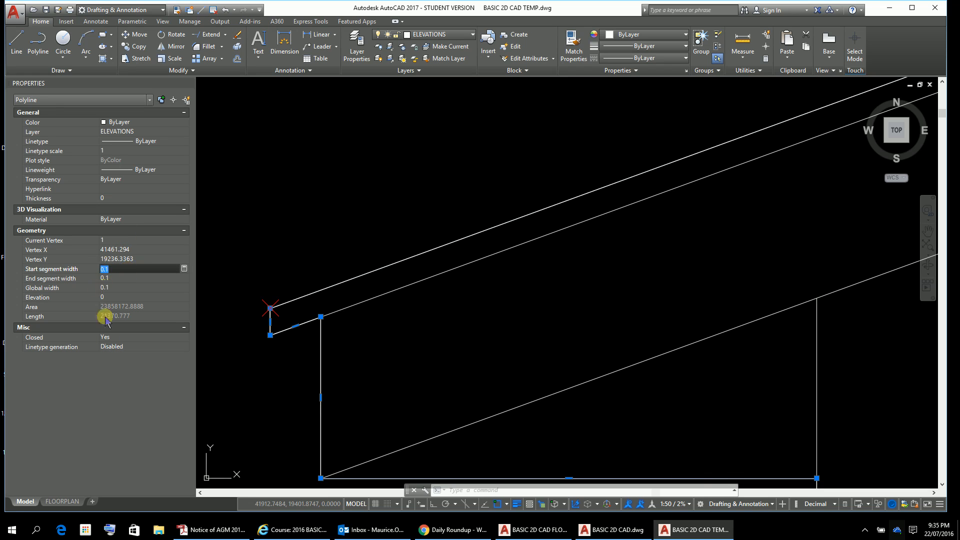
pyautogui.click(111, 287)
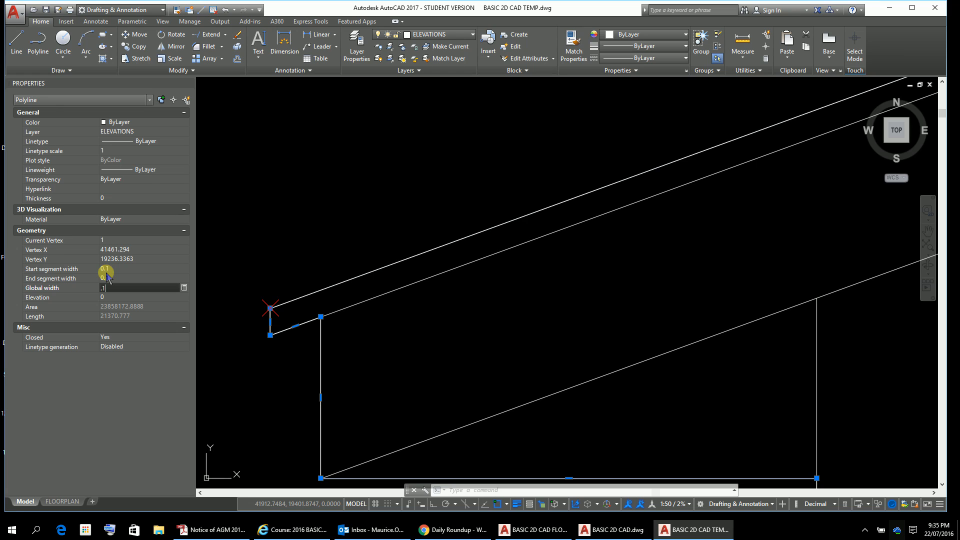
pyautogui.write('.12')
pyautogui.press('Return')
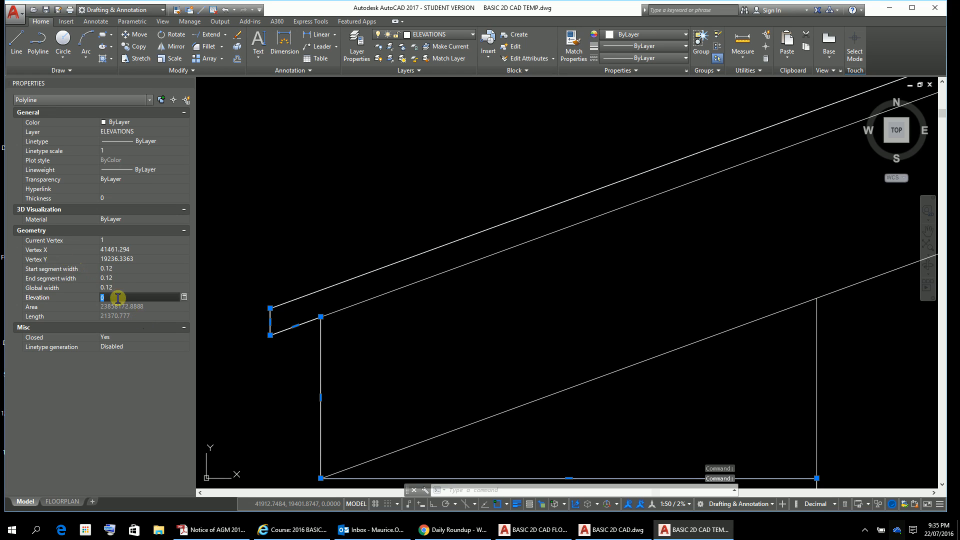
# Set the outline polyline's global width to 0.2 and check its thickness at the left eave
pyautogui.click(120, 288)
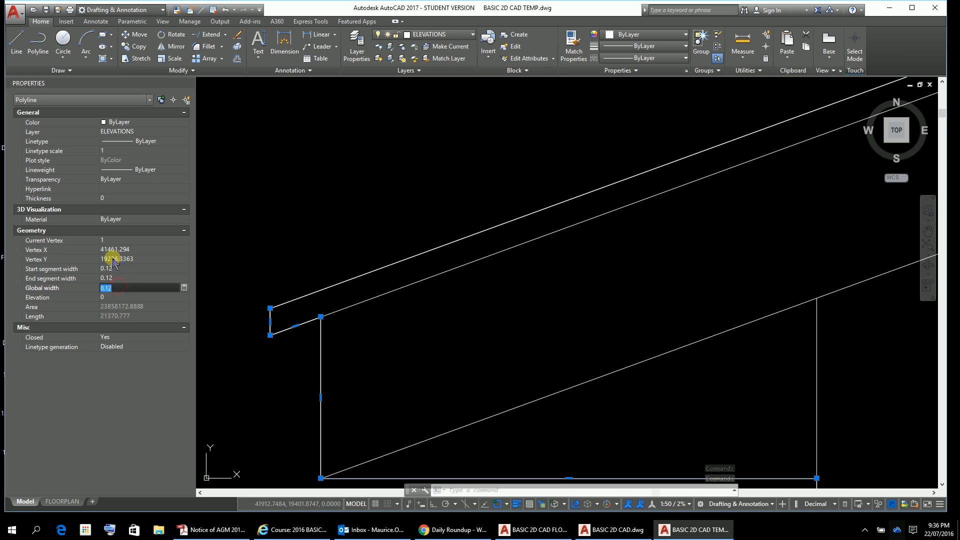
pyautogui.write('.2')
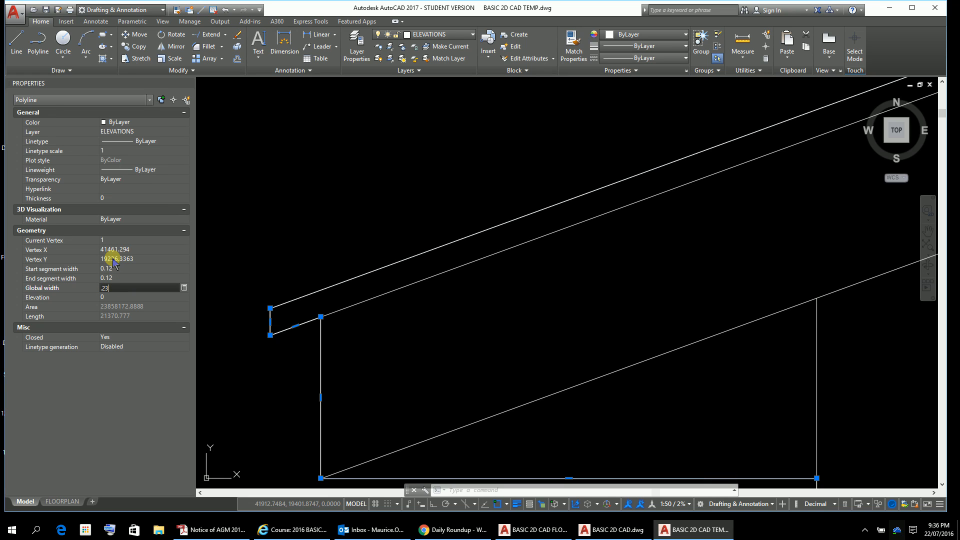
pyautogui.press('Return')
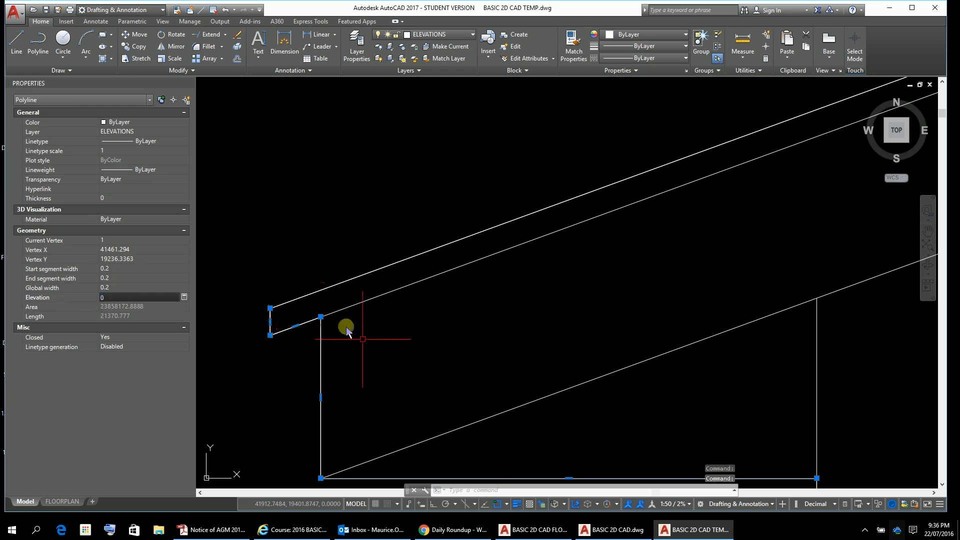
pyautogui.scroll(5, 366, 337)
pyautogui.scroll(-3, 750, 232)
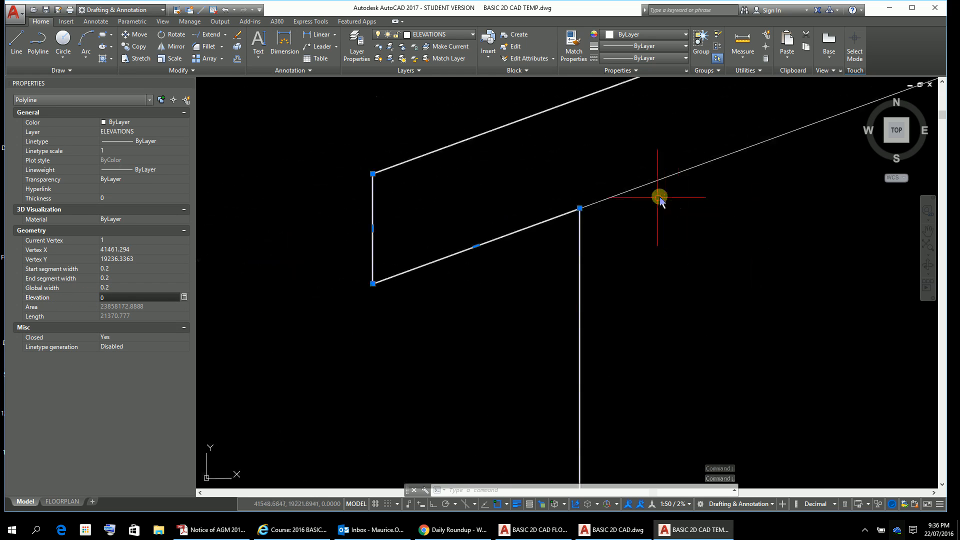
pyautogui.scroll(4, 606, 176)
pyautogui.scroll(-4, 606, 176)
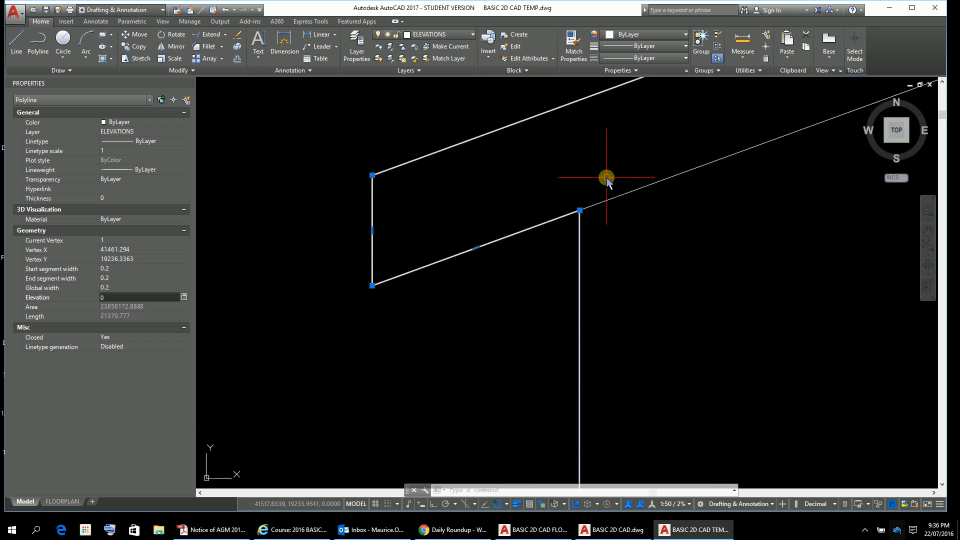
# Set the outline polyline's global width to 0.35, deselect it and view the whole gable-end elevation
pyautogui.click(120, 288)
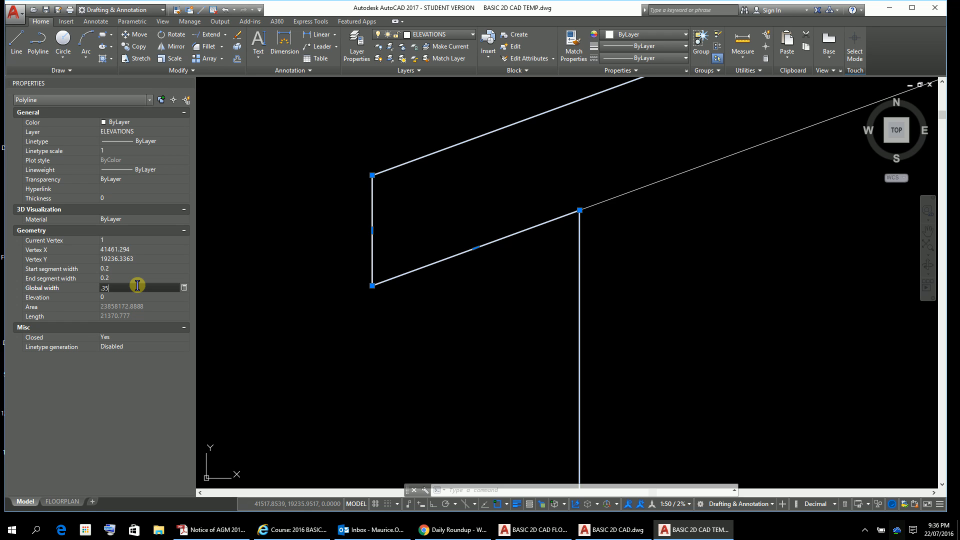
pyautogui.write('.35')
pyautogui.press('Return')
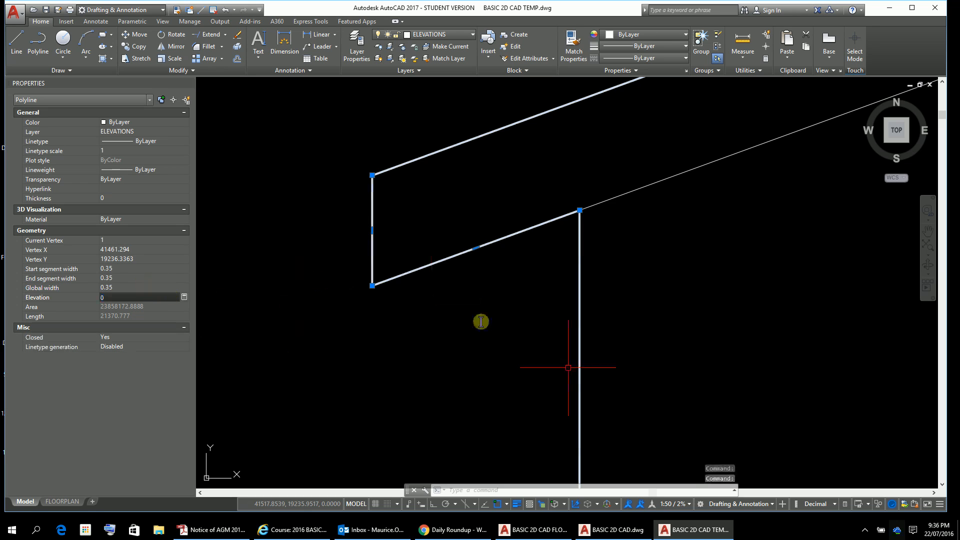
pyautogui.press('Escape')
pyautogui.press('Escape')
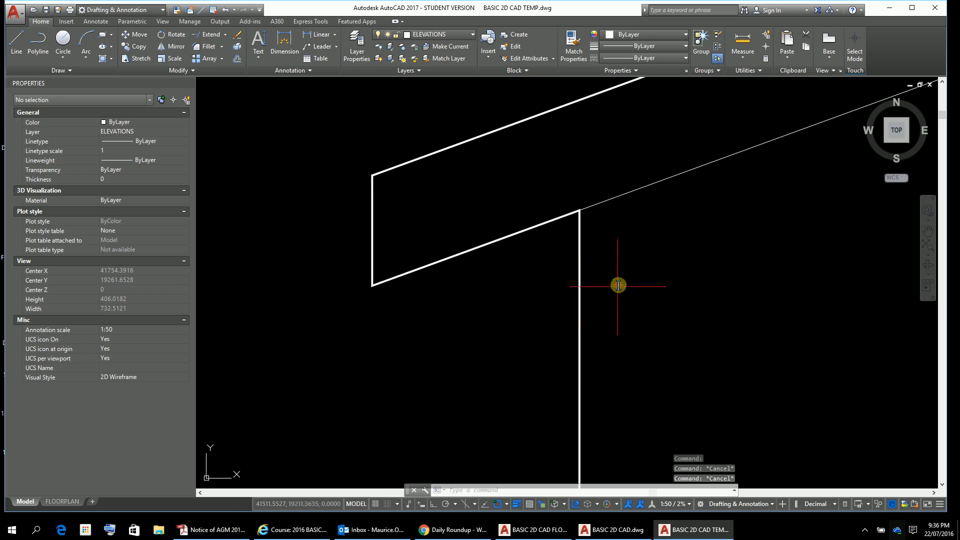
pyautogui.scroll(-8, 724, 309)
pyautogui.moveTo(816, 305); pyautogui.dragTo(487, 144, button='middle')
pyautogui.scroll(-2, 620, 376)
pyautogui.scroll(-2, 616, 360)
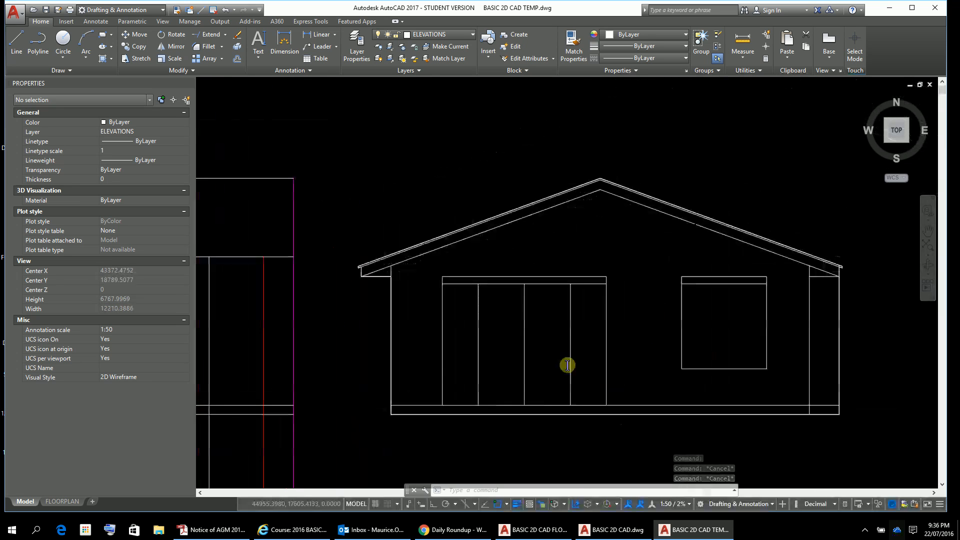